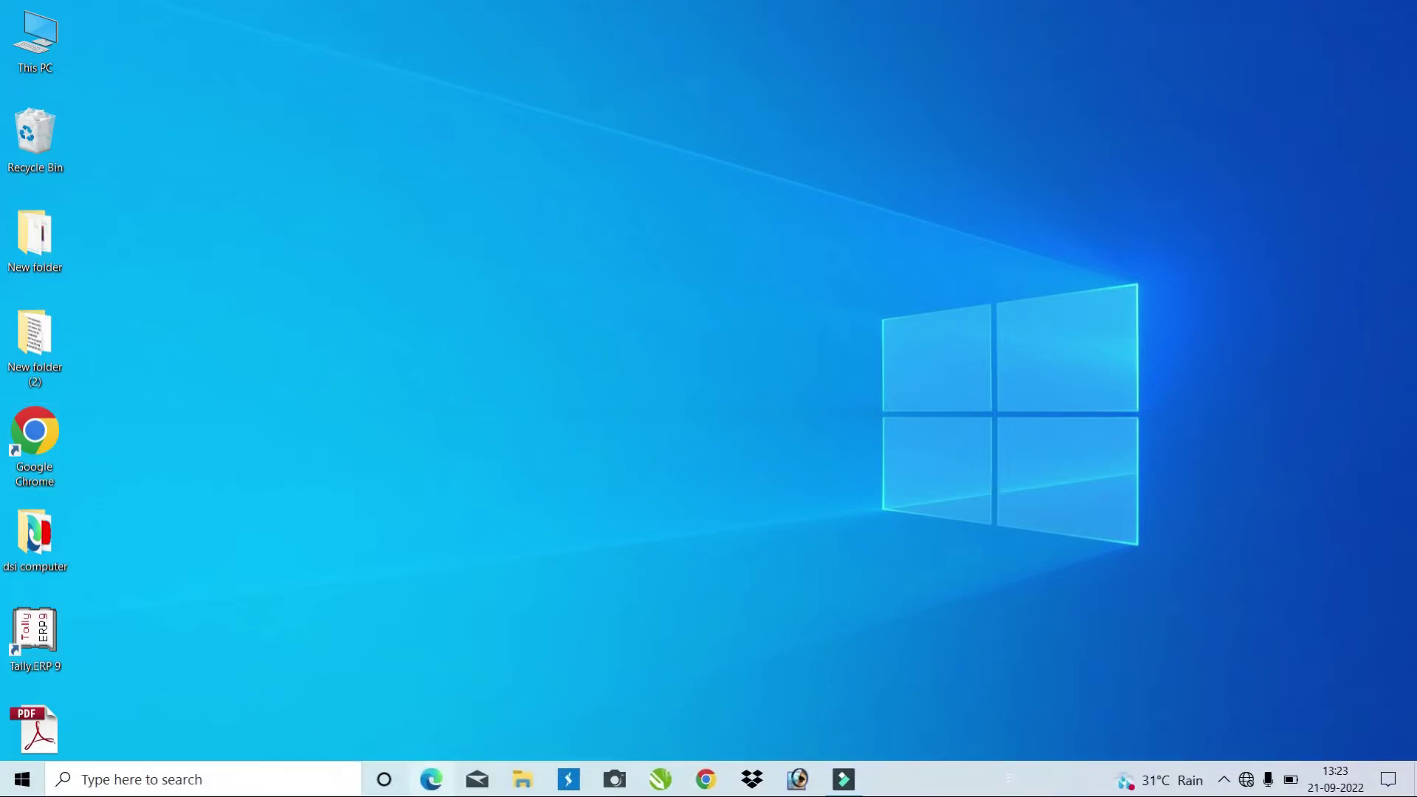
Check the date, battery and network status in the notification area and view the hidden background icons
mouse_move(1011, 779)
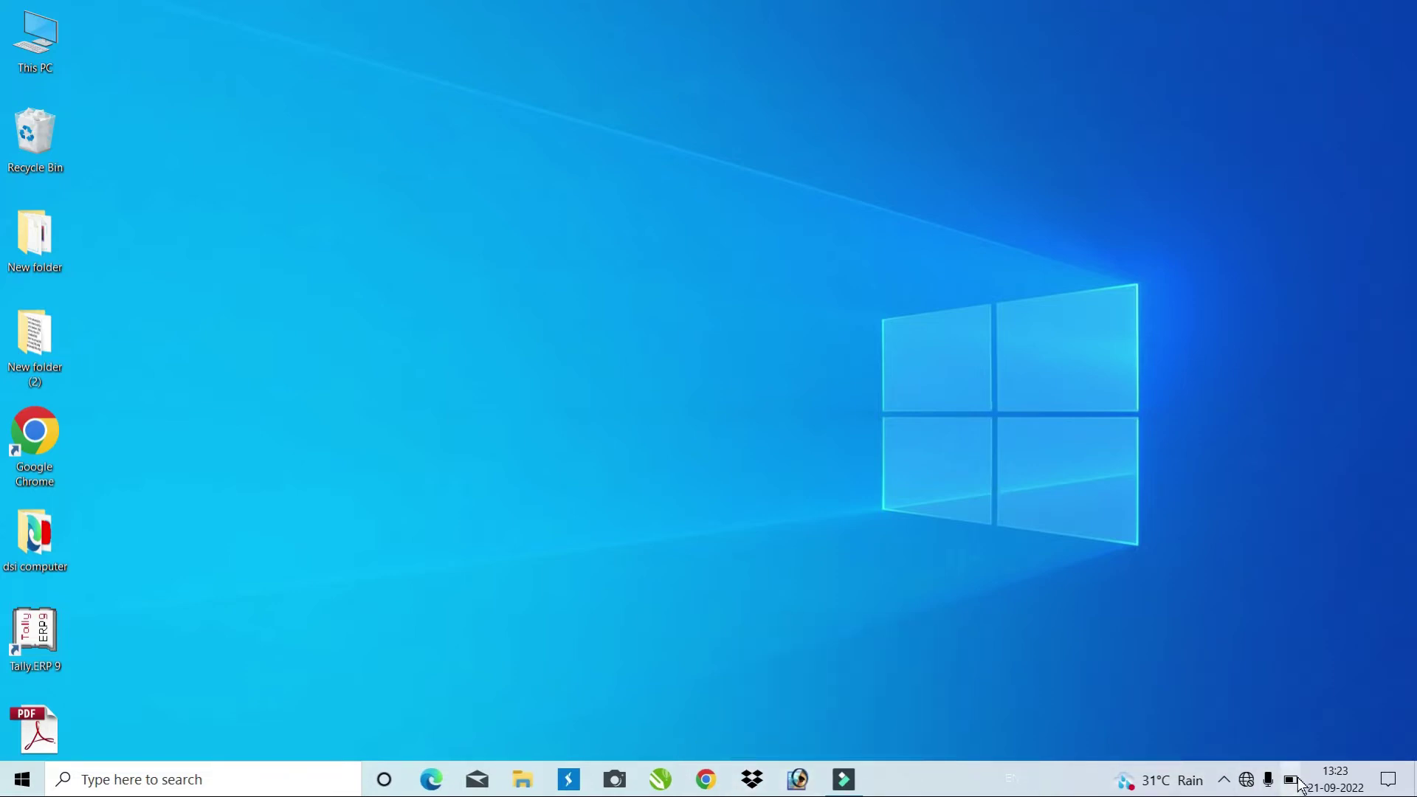
mouse_move(1339, 789)
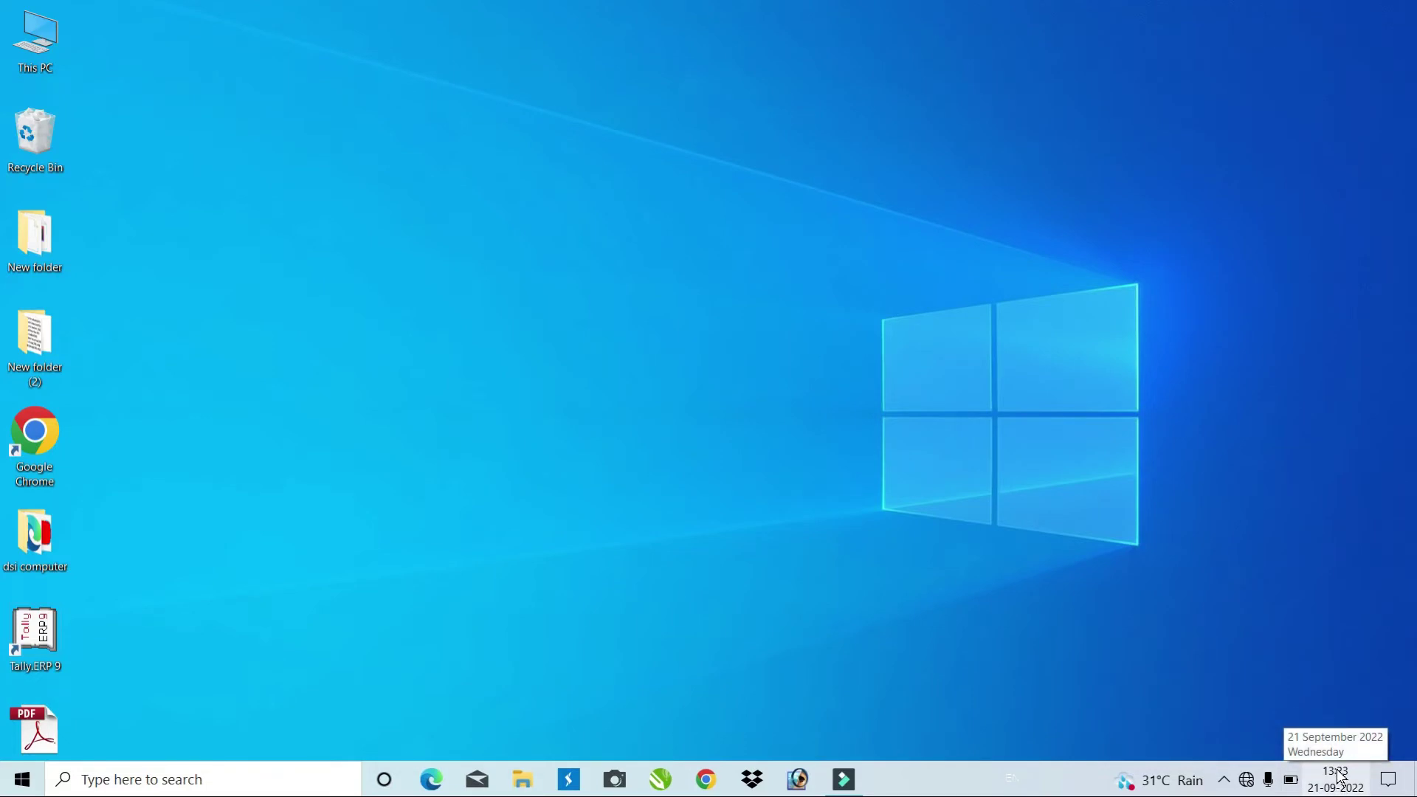
mouse_move(1293, 787)
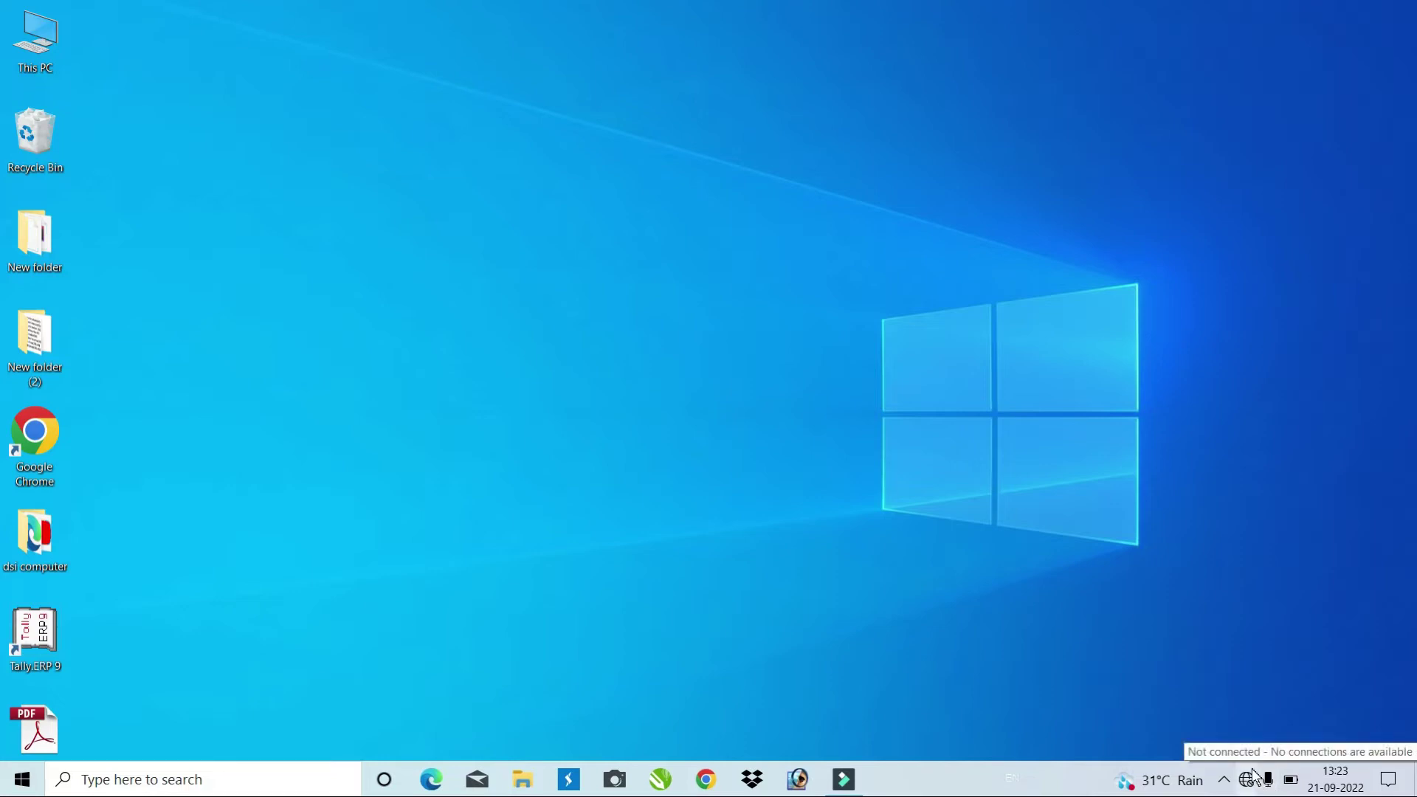
click(1224, 782)
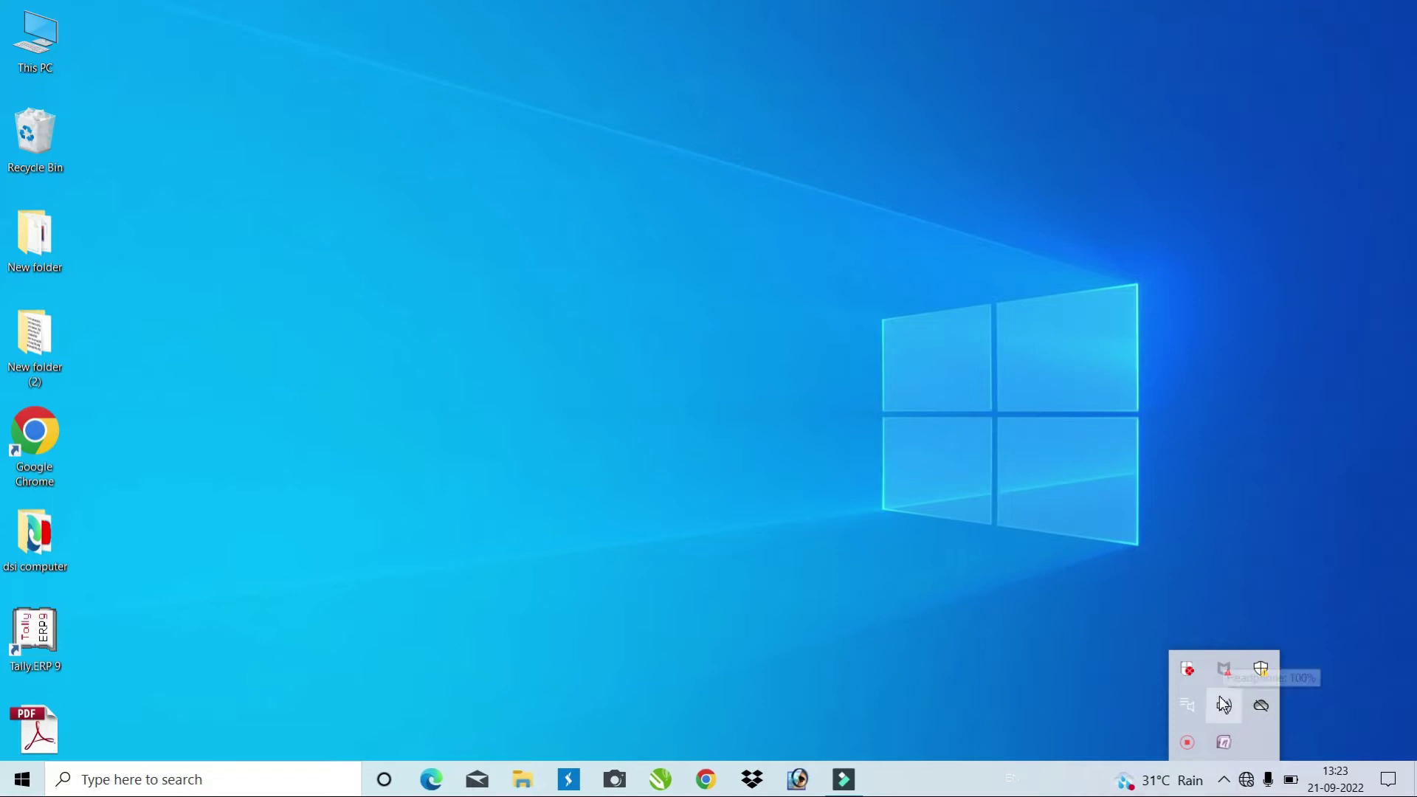
click(1160, 790)
click(682, 498)
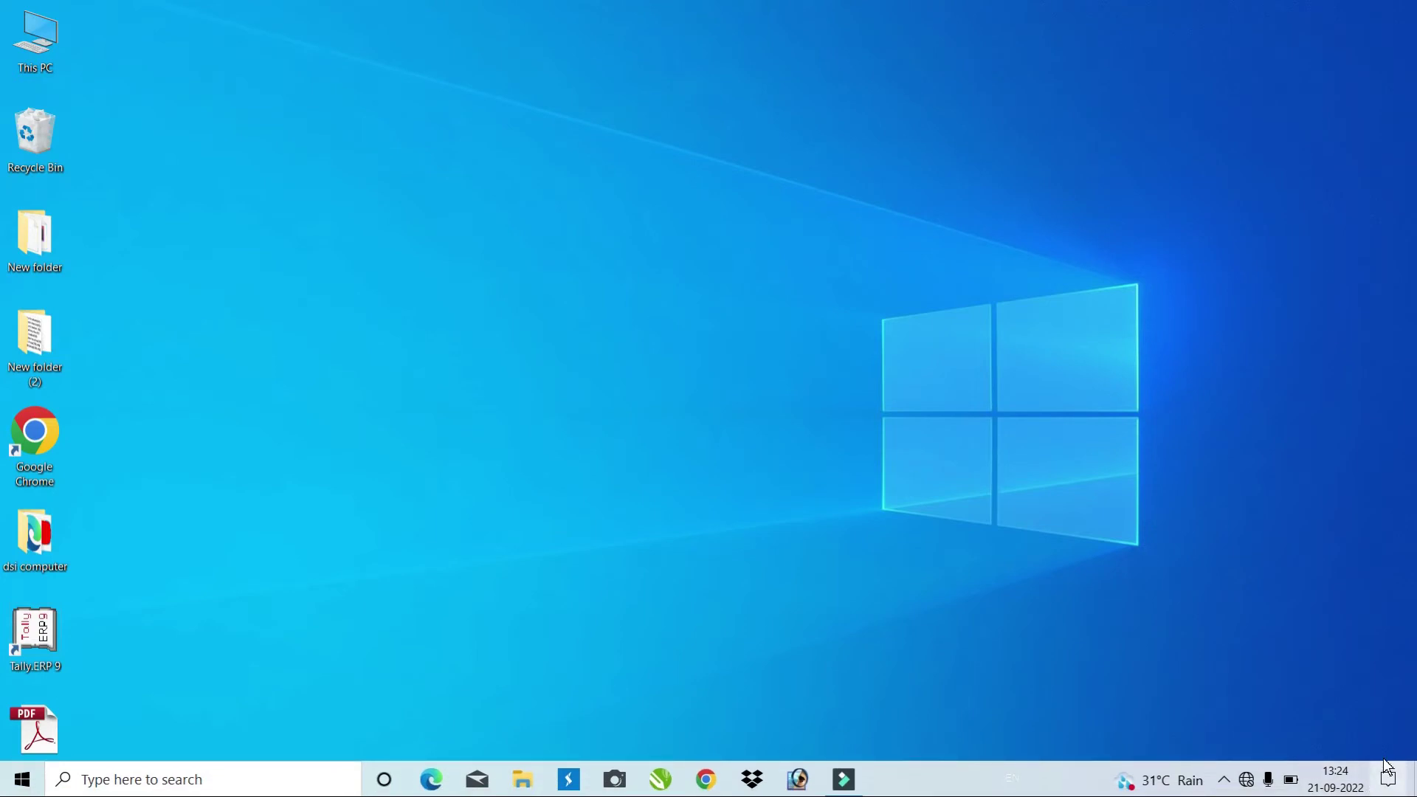
Turn Focus assist off and set the screen brightness to maximum in the quick actions, closing them when done
click(1387, 780)
click(1140, 679)
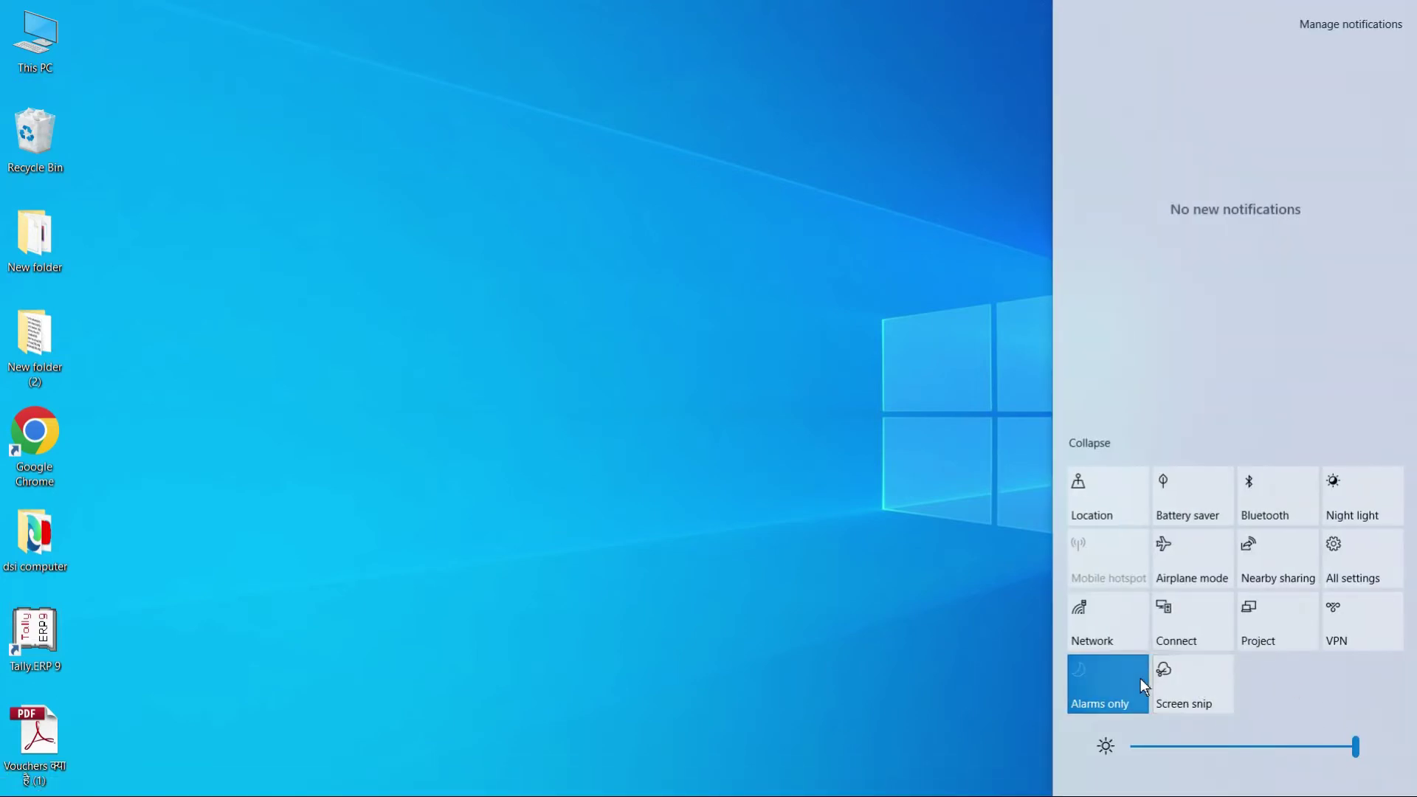
click(1101, 693)
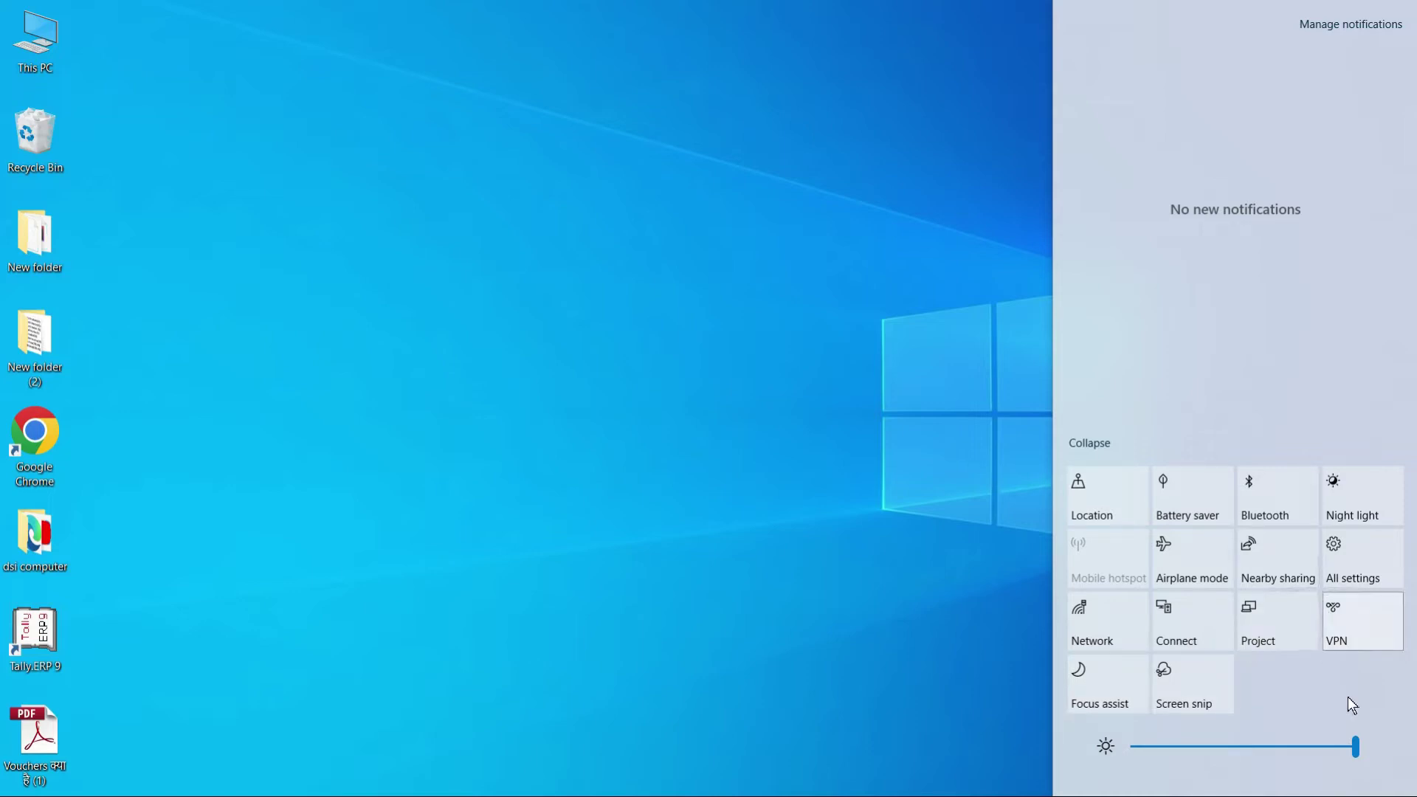
mouse_move(1355, 746)
mouse_down()
mouse_move(1289, 738)
mouse_move(1360, 746)
mouse_up()
click(474, 357)
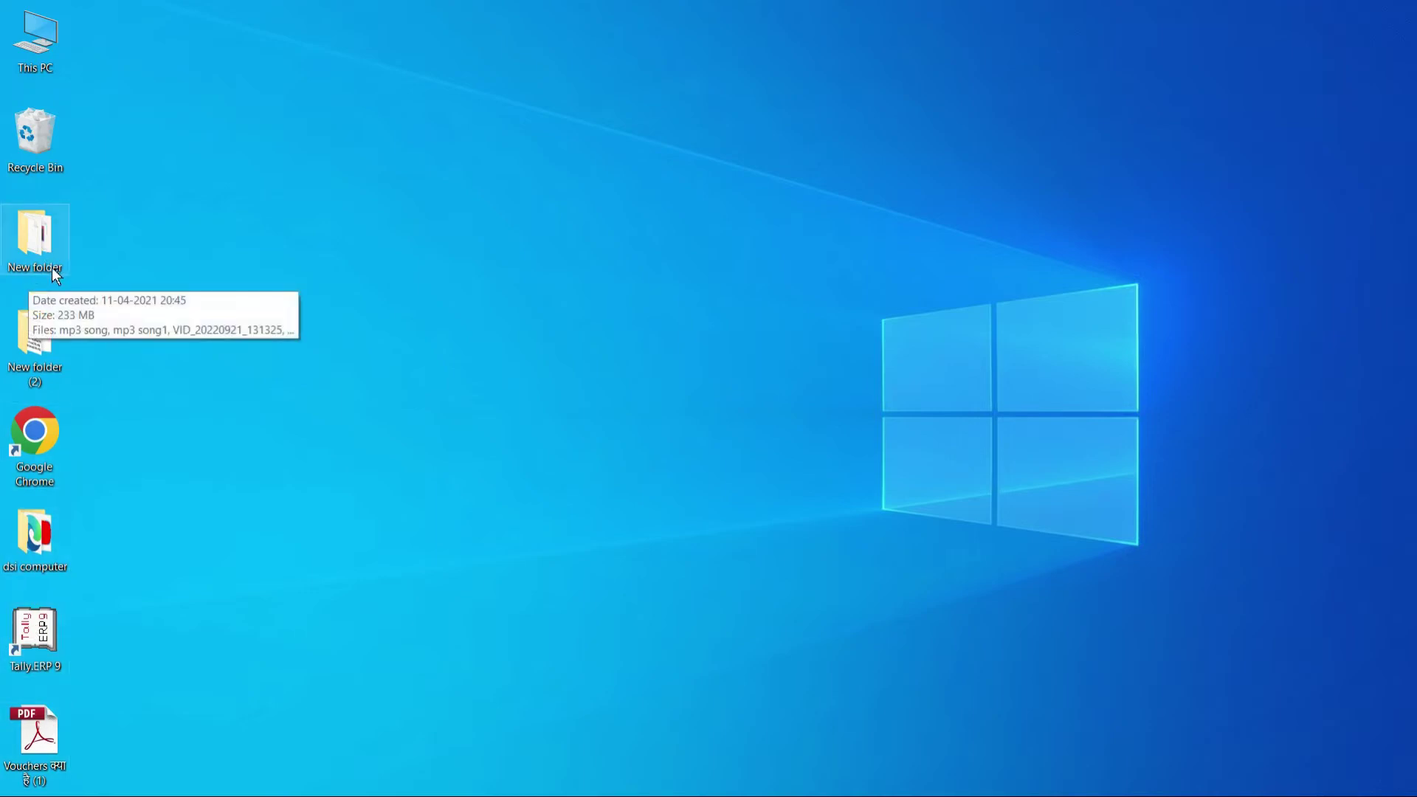
Move the "New folder" icon to the upper middle of the desktop and open the folder
drag(34, 242, 665, 142)
click(683, 279)
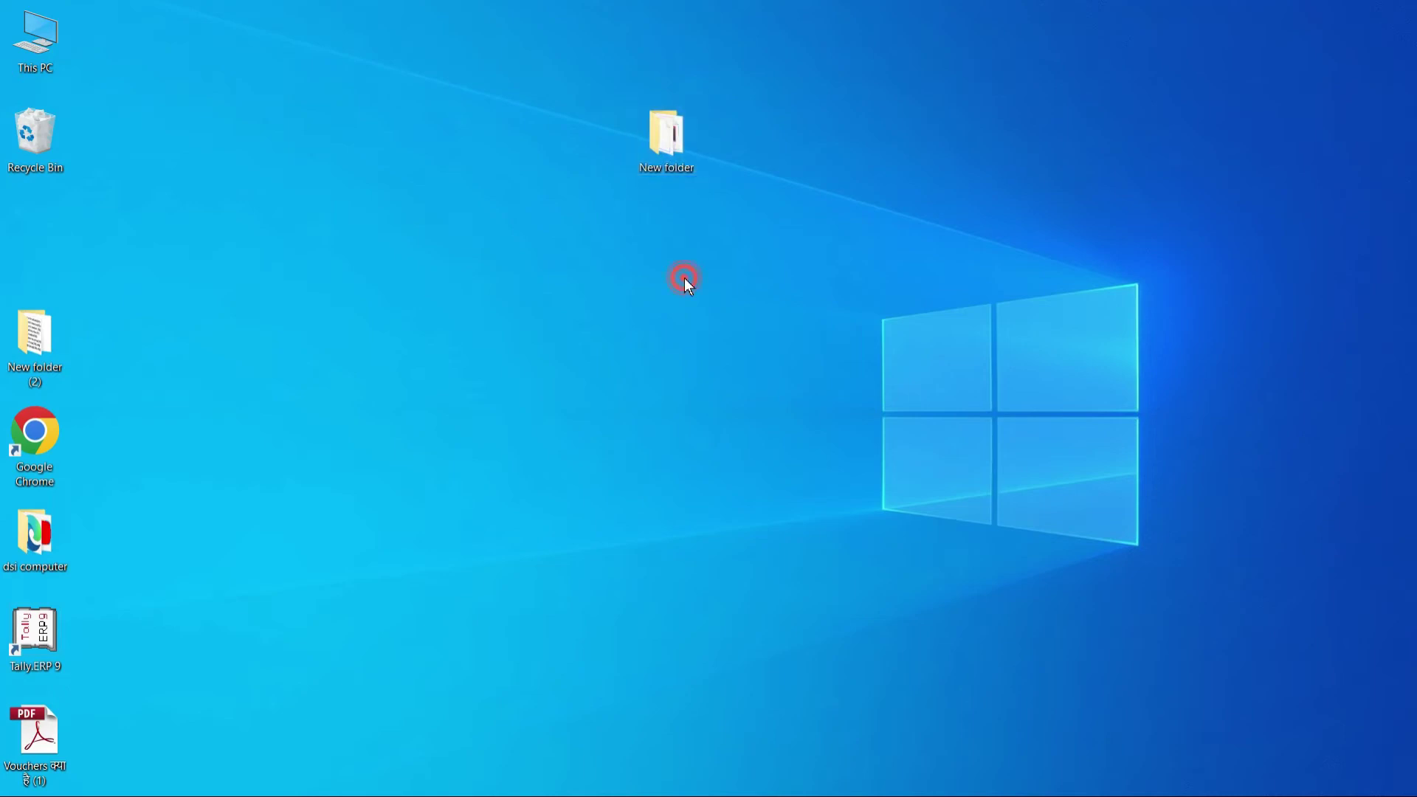
double_click(661, 127)
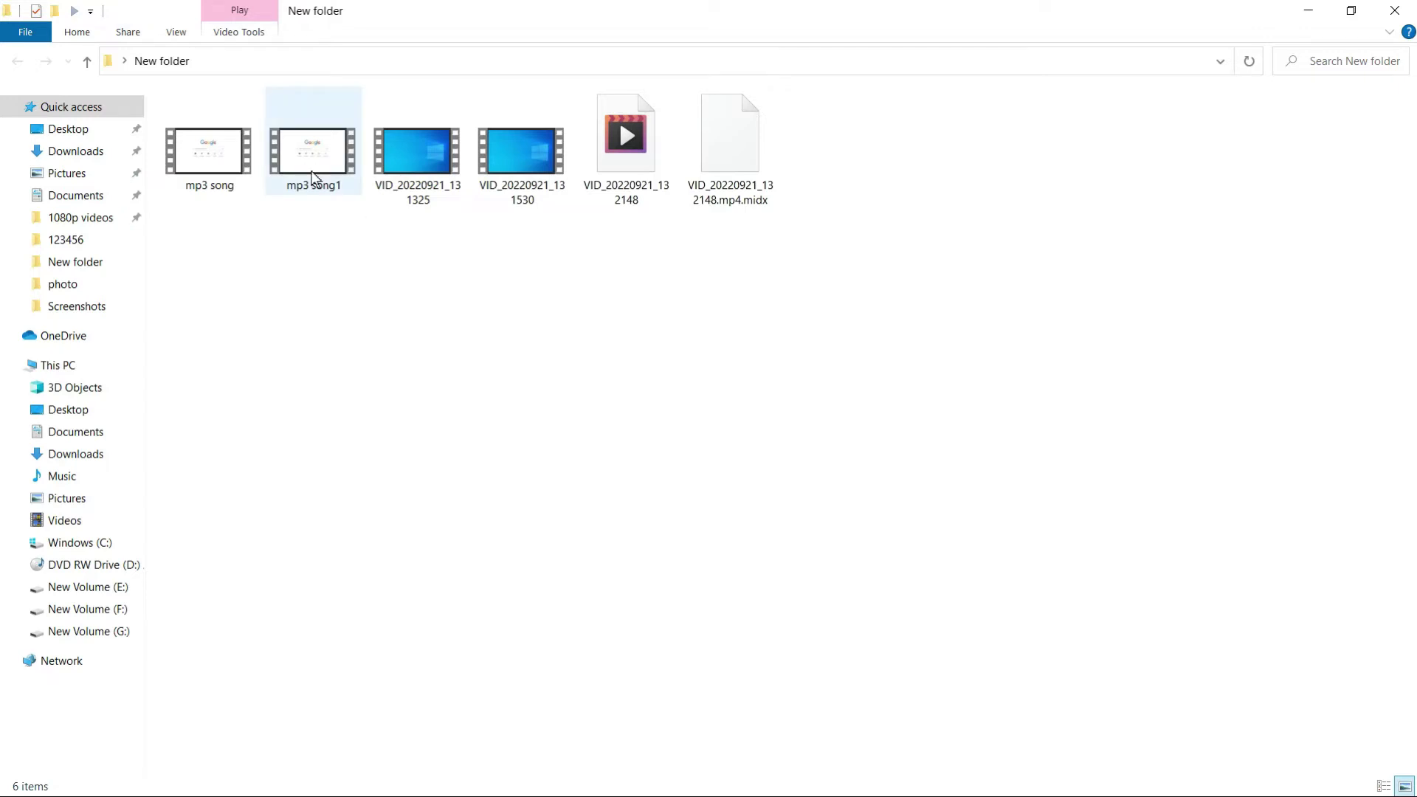
mouse_move(311, 177)
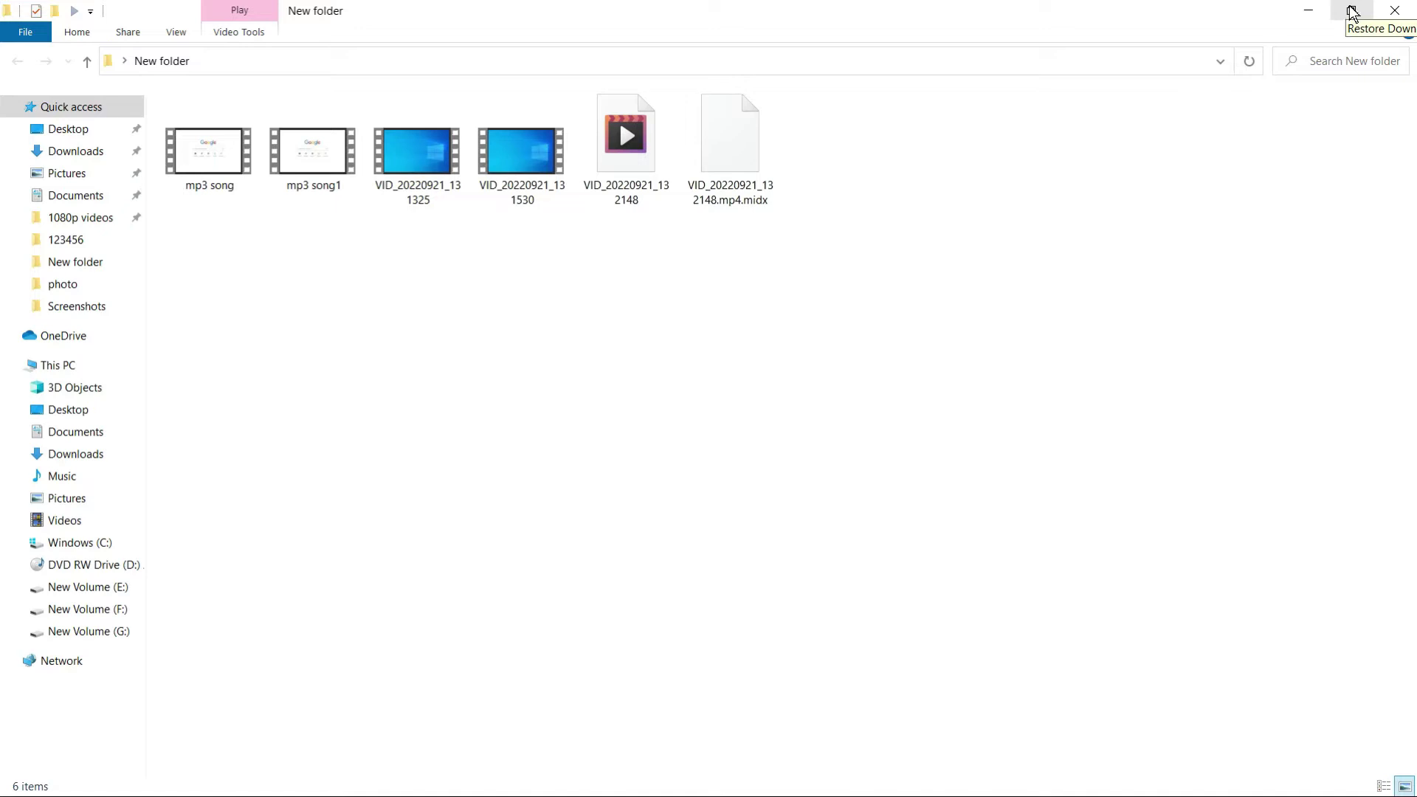
Minimize the "New folder" window and bring it back from the taskbar
click(1310, 14)
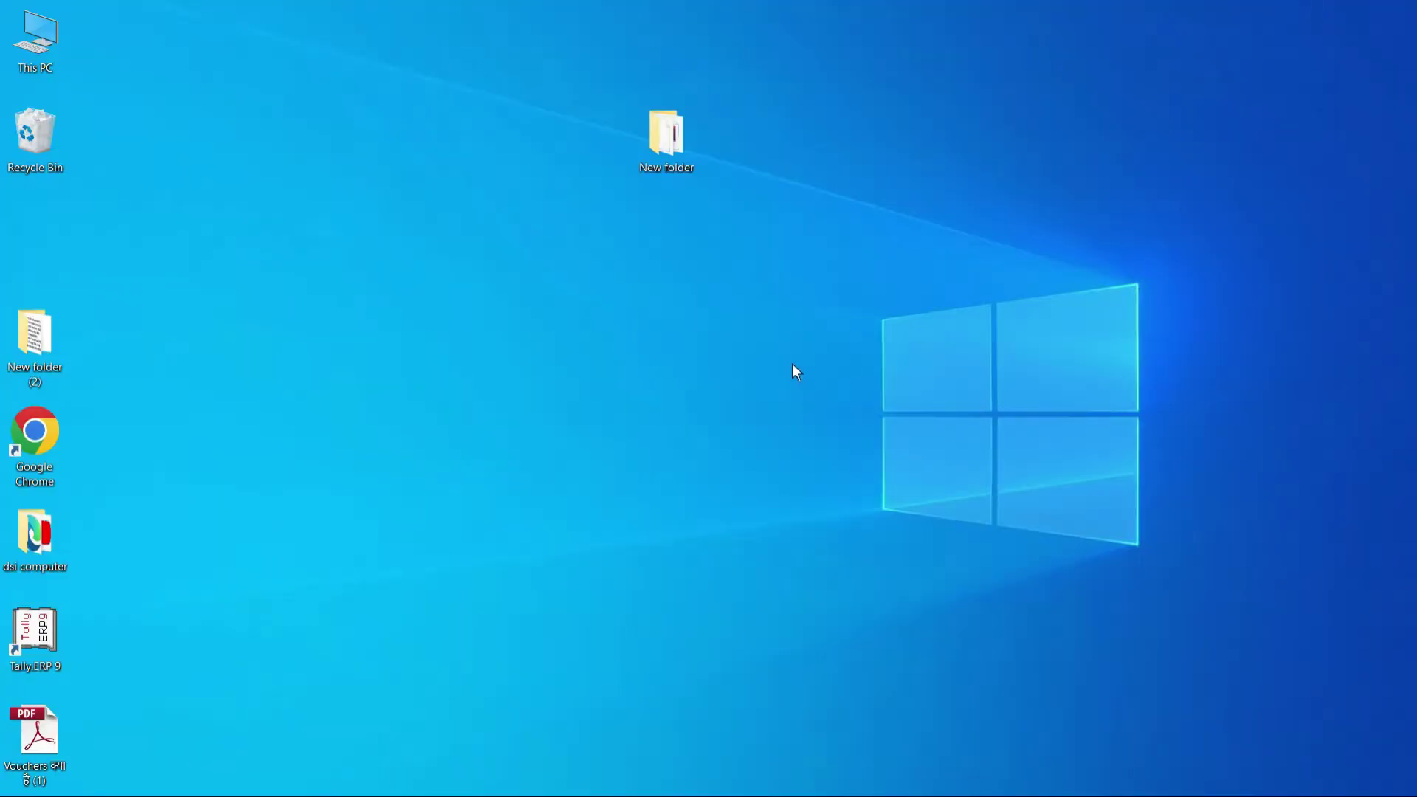
mouse_move(507, 792)
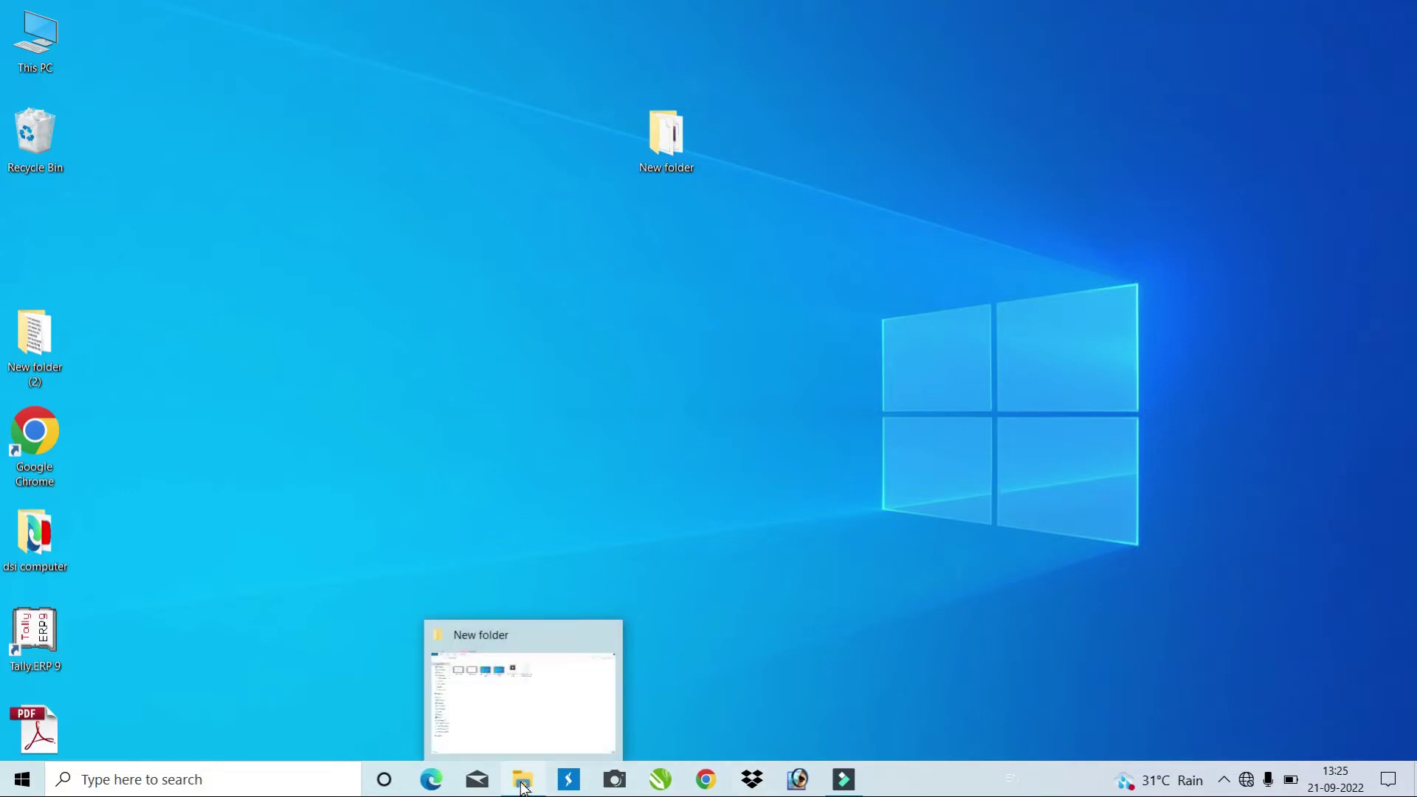
click(554, 694)
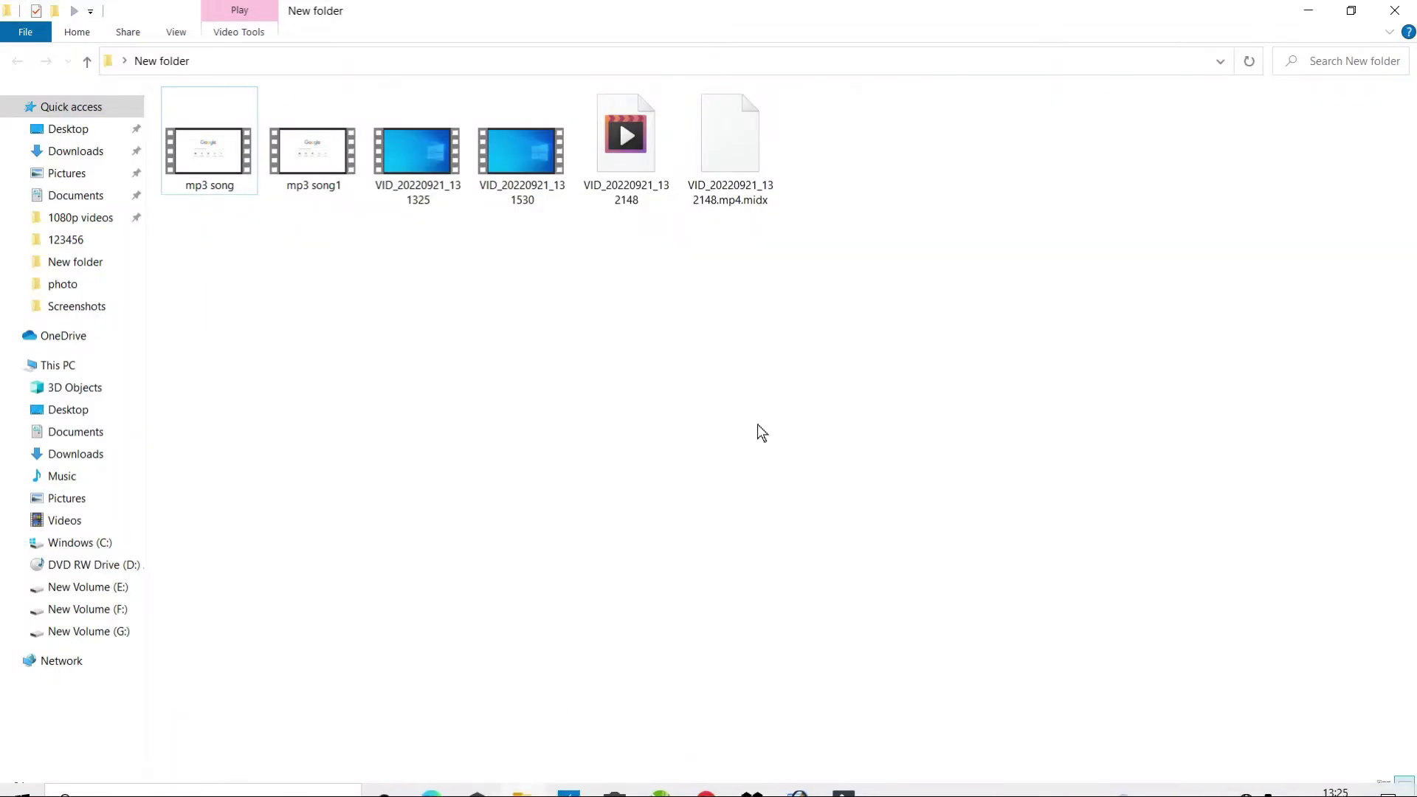
Shrink the maximized "New folder" window to its smaller size, reposition it on the desktop, and close it
click(1350, 13)
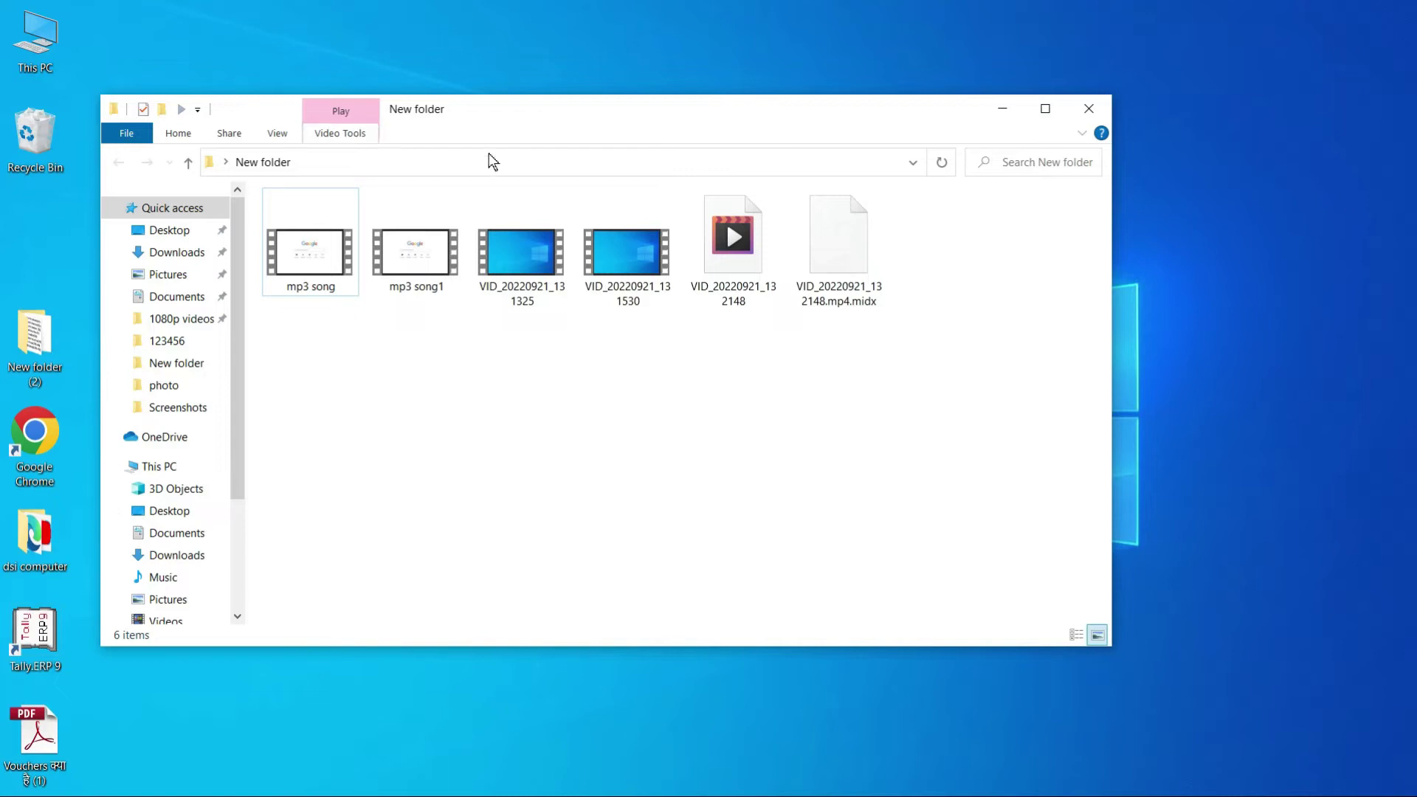
mouse_move(556, 114)
mouse_down()
mouse_move(667, 120)
mouse_move(917, 87)
mouse_move(432, 166)
mouse_move(411, 9)
mouse_move(617, 47)
mouse_move(623, 221)
mouse_move(549, 134)
mouse_up()
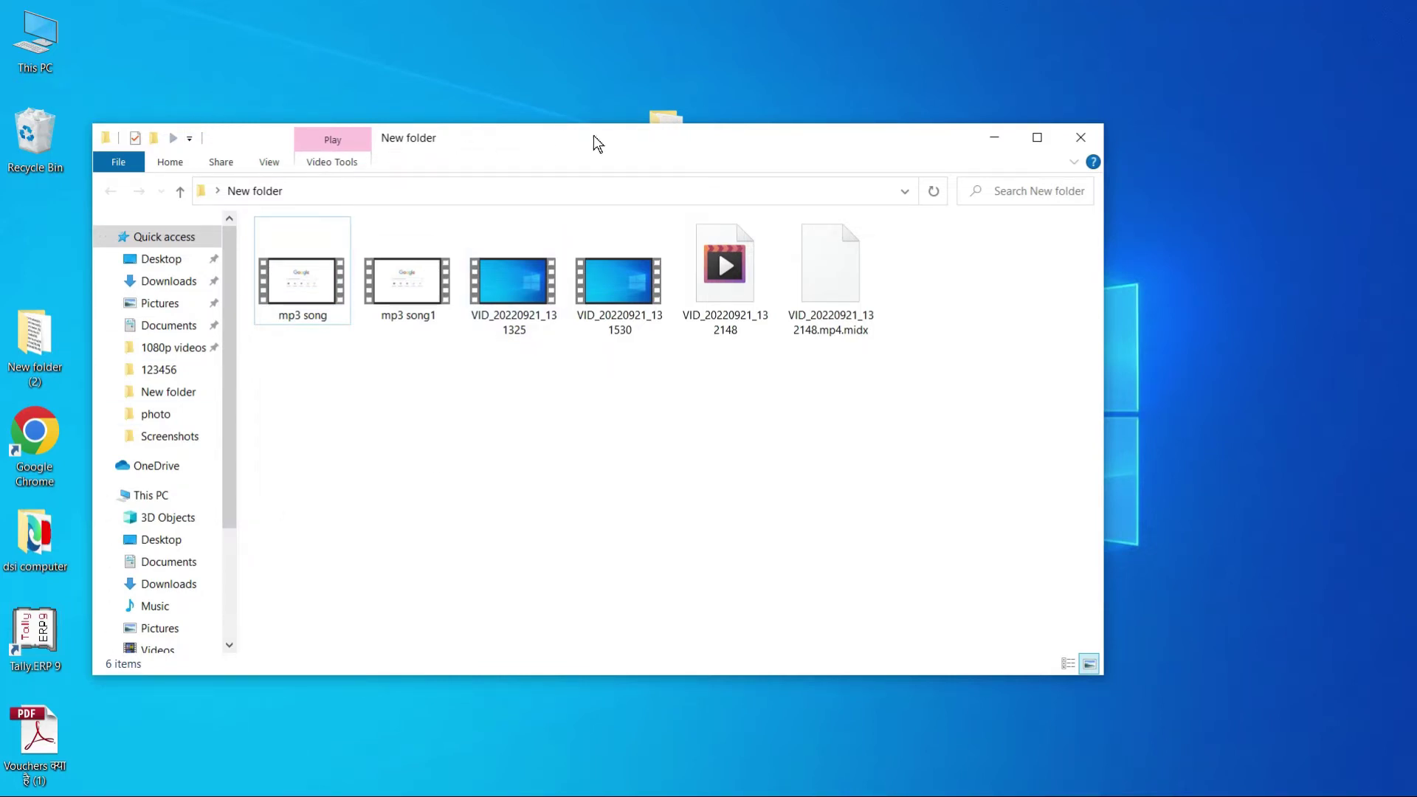
drag(593, 135, 657, 70)
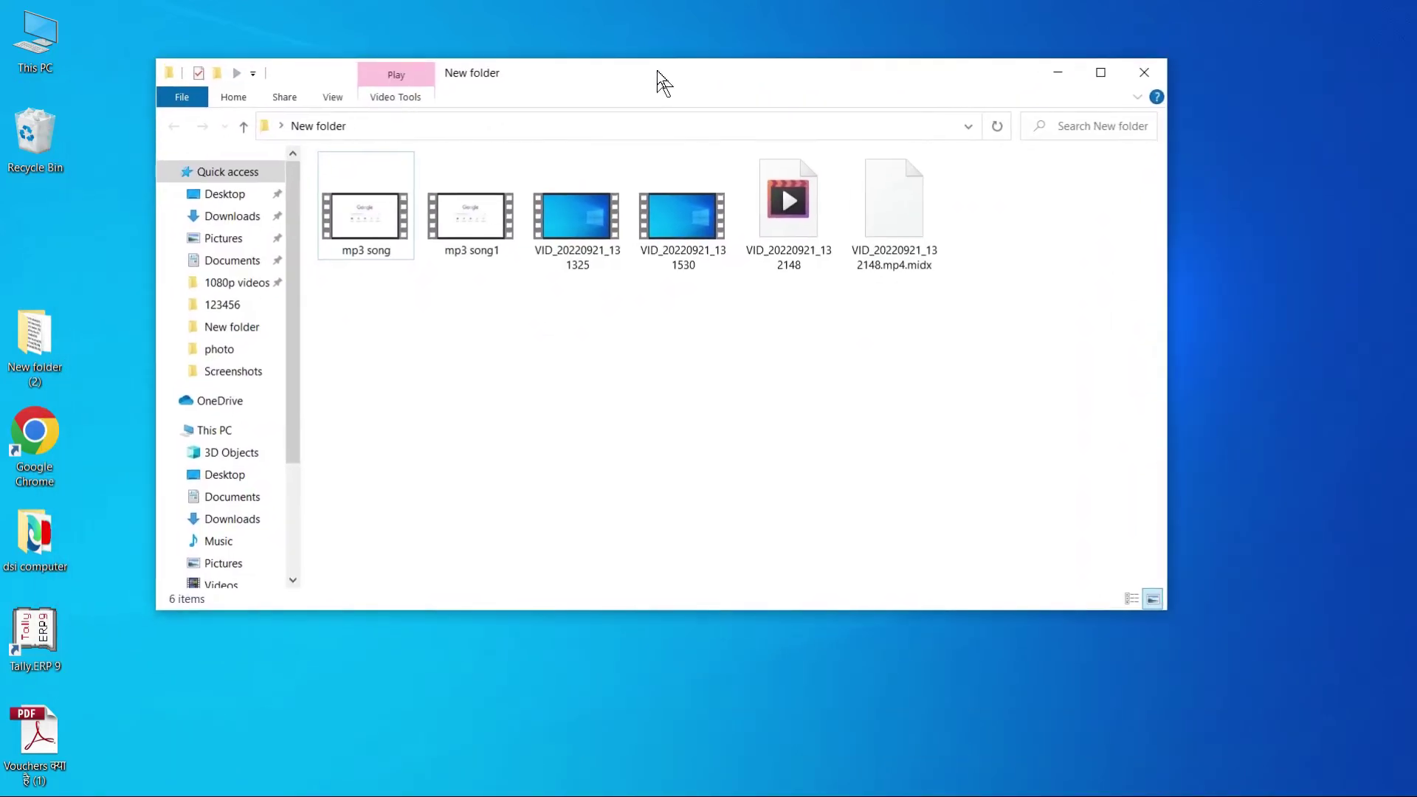
click(1144, 71)
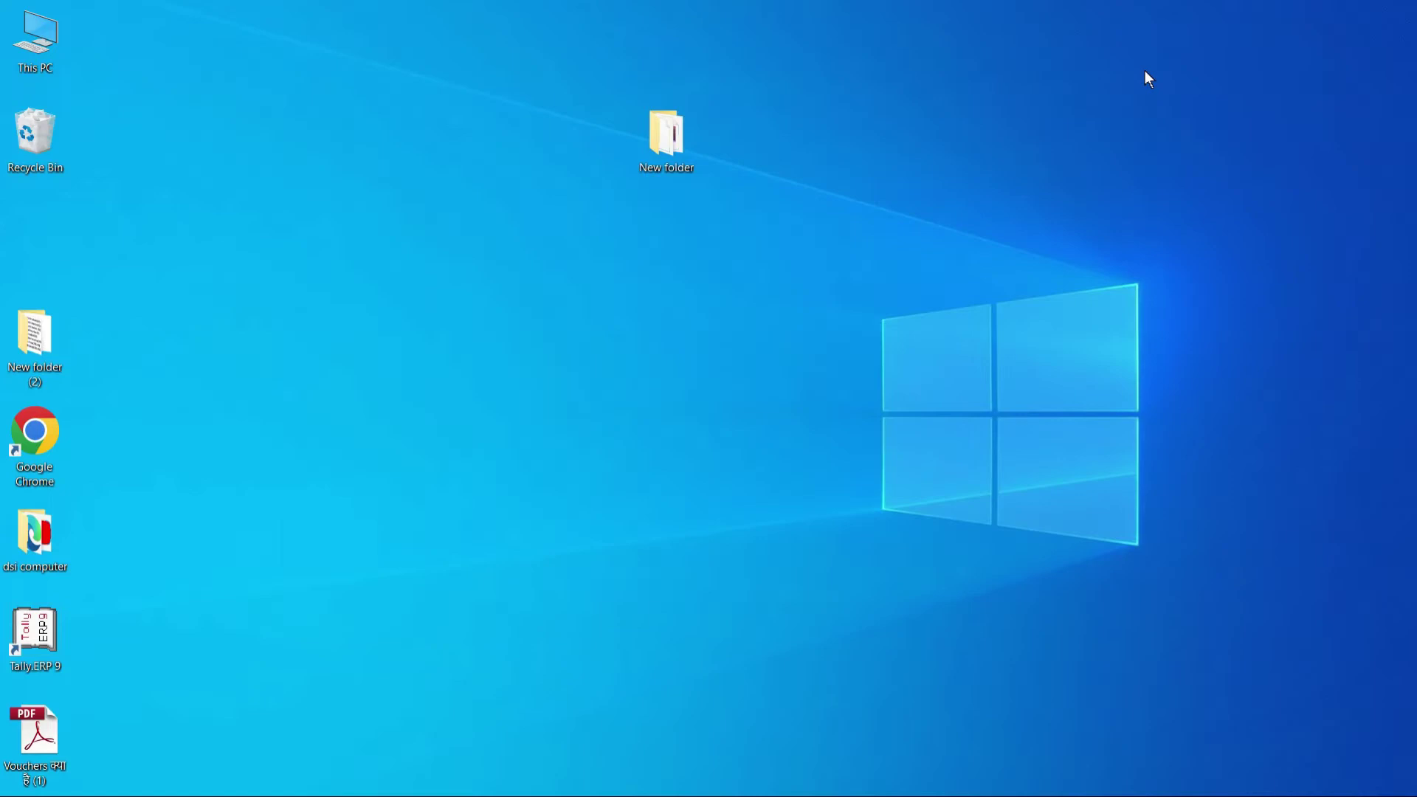
Refresh the desktop and move "New folder" back into the icon column below the Recycle Bin
right_click(404, 178)
click(474, 237)
drag(665, 137, 65, 250)
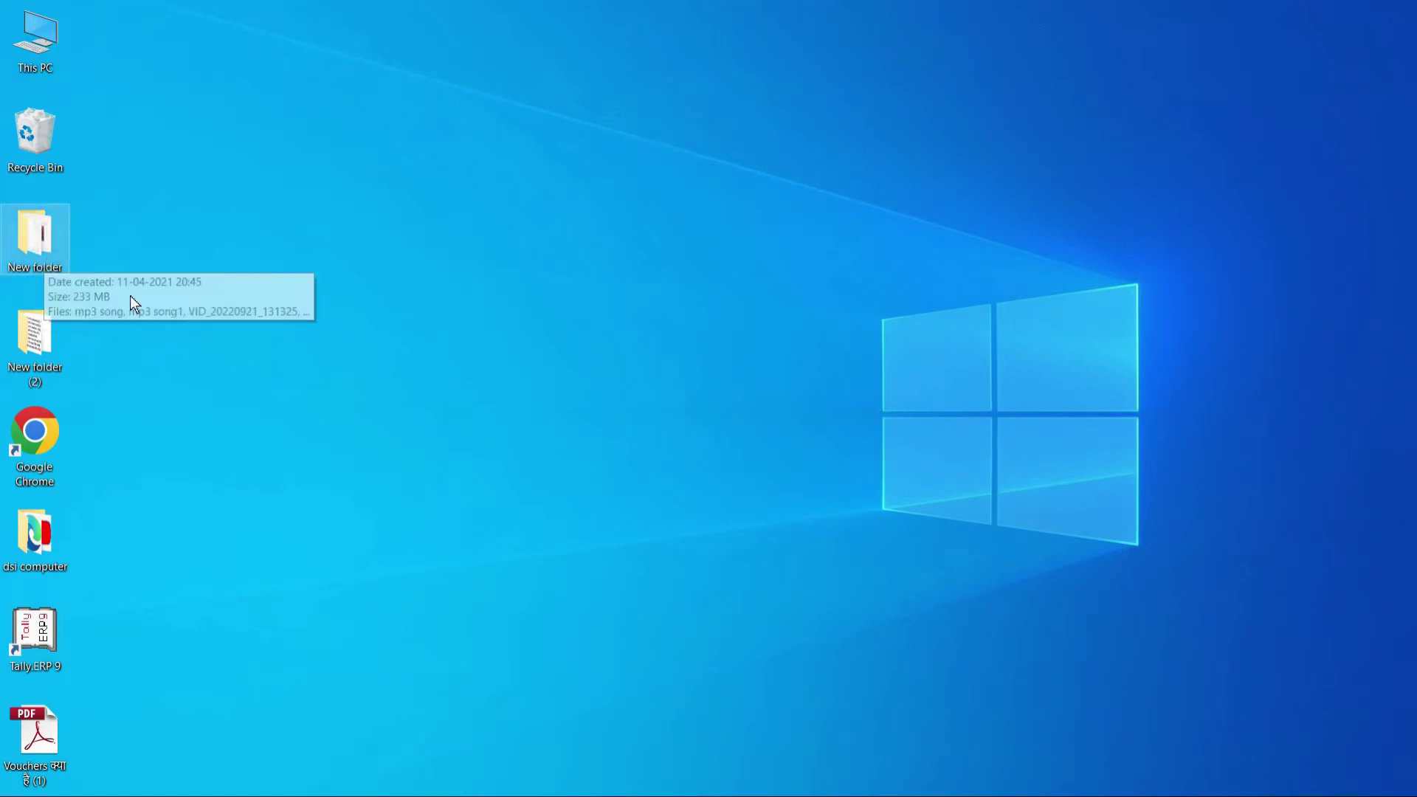
Create a new folder on the desktop named "ram" and refresh the desktop
right_click(542, 121)
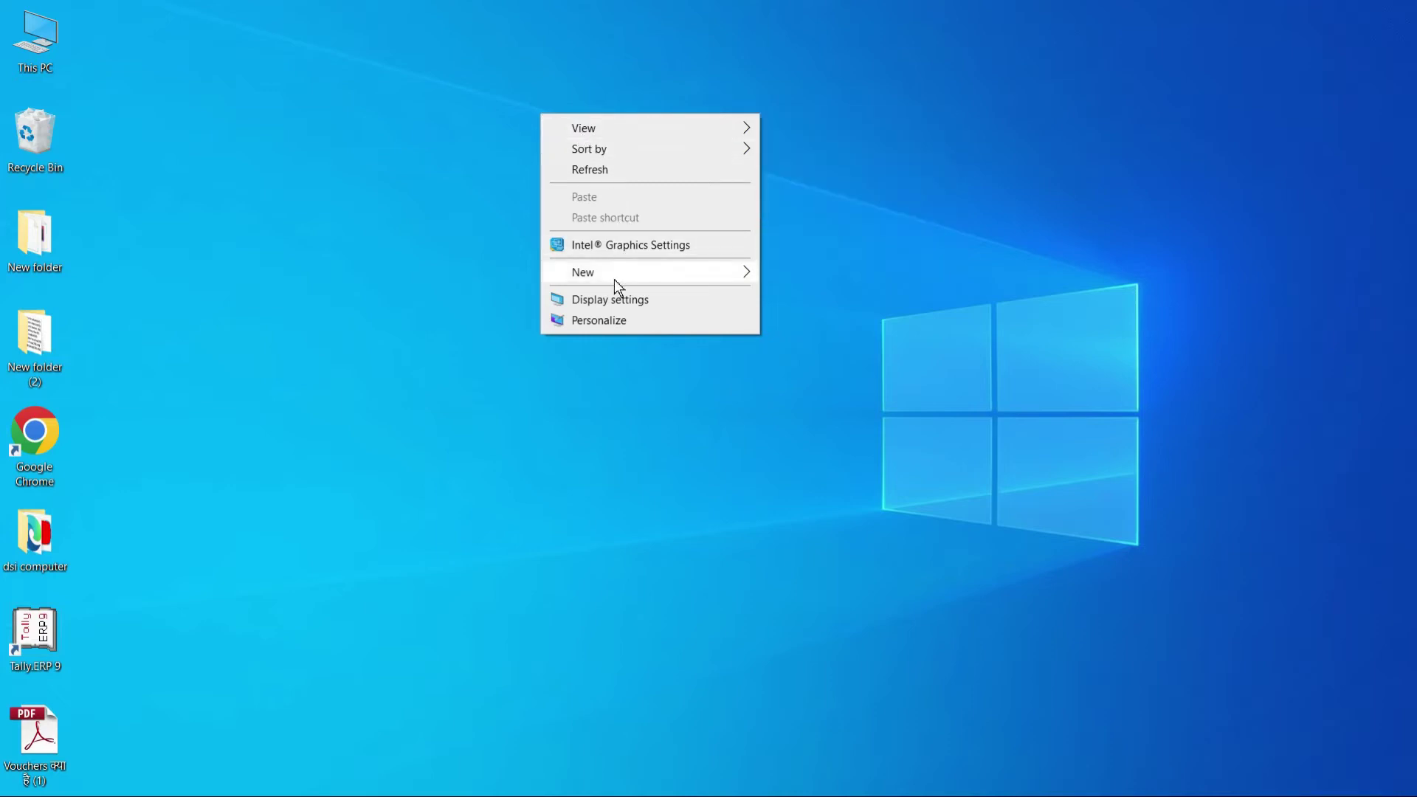
mouse_move(599, 270)
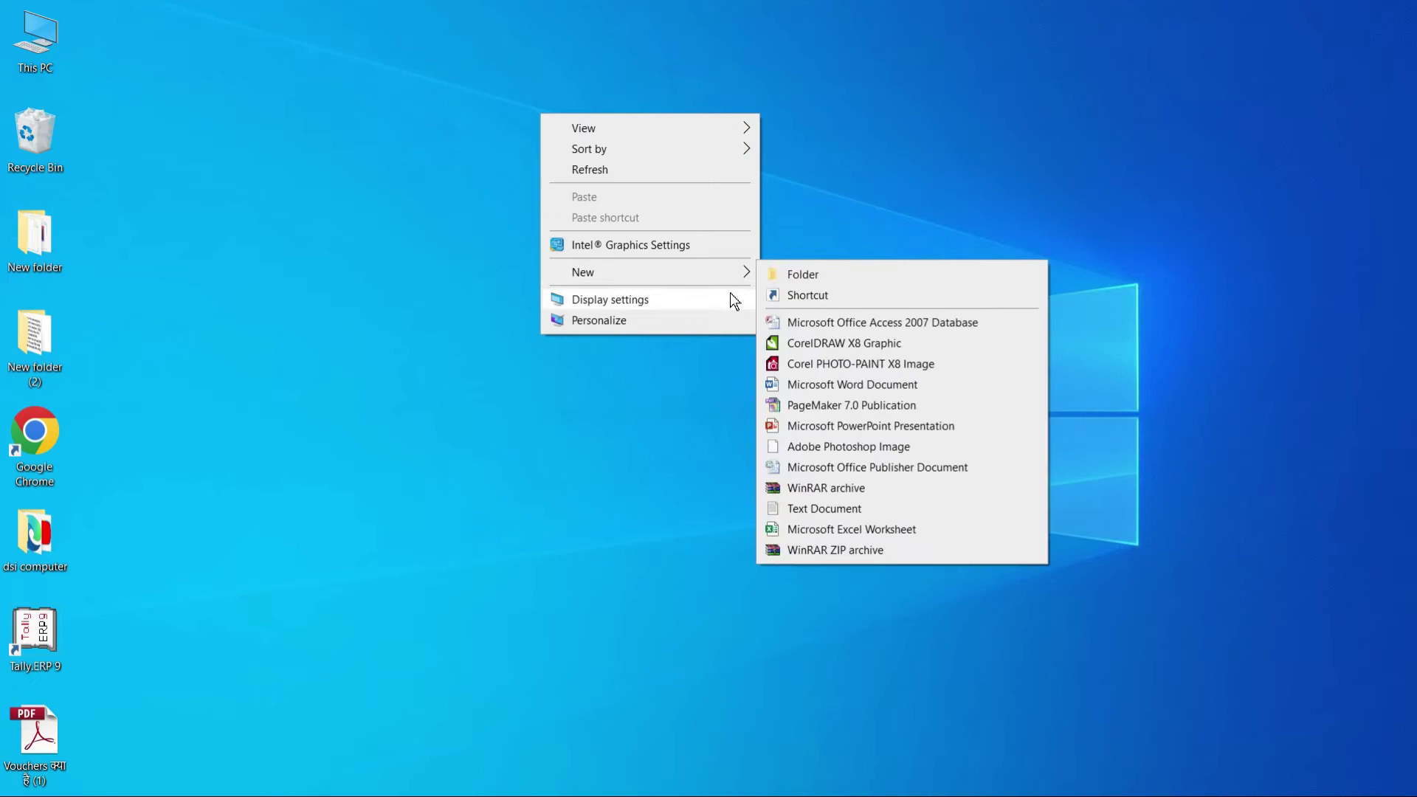
mouse_move(715, 274)
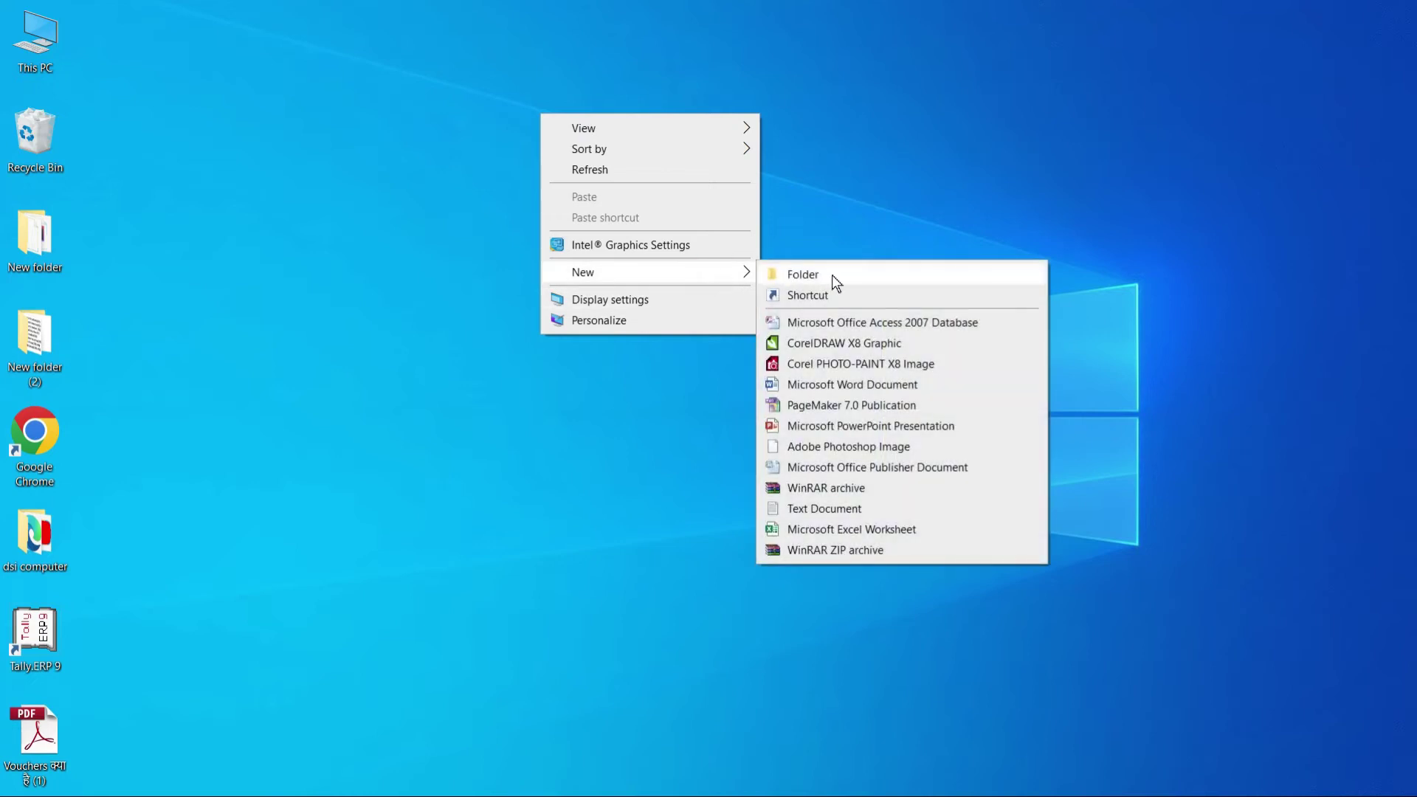
click(808, 273)
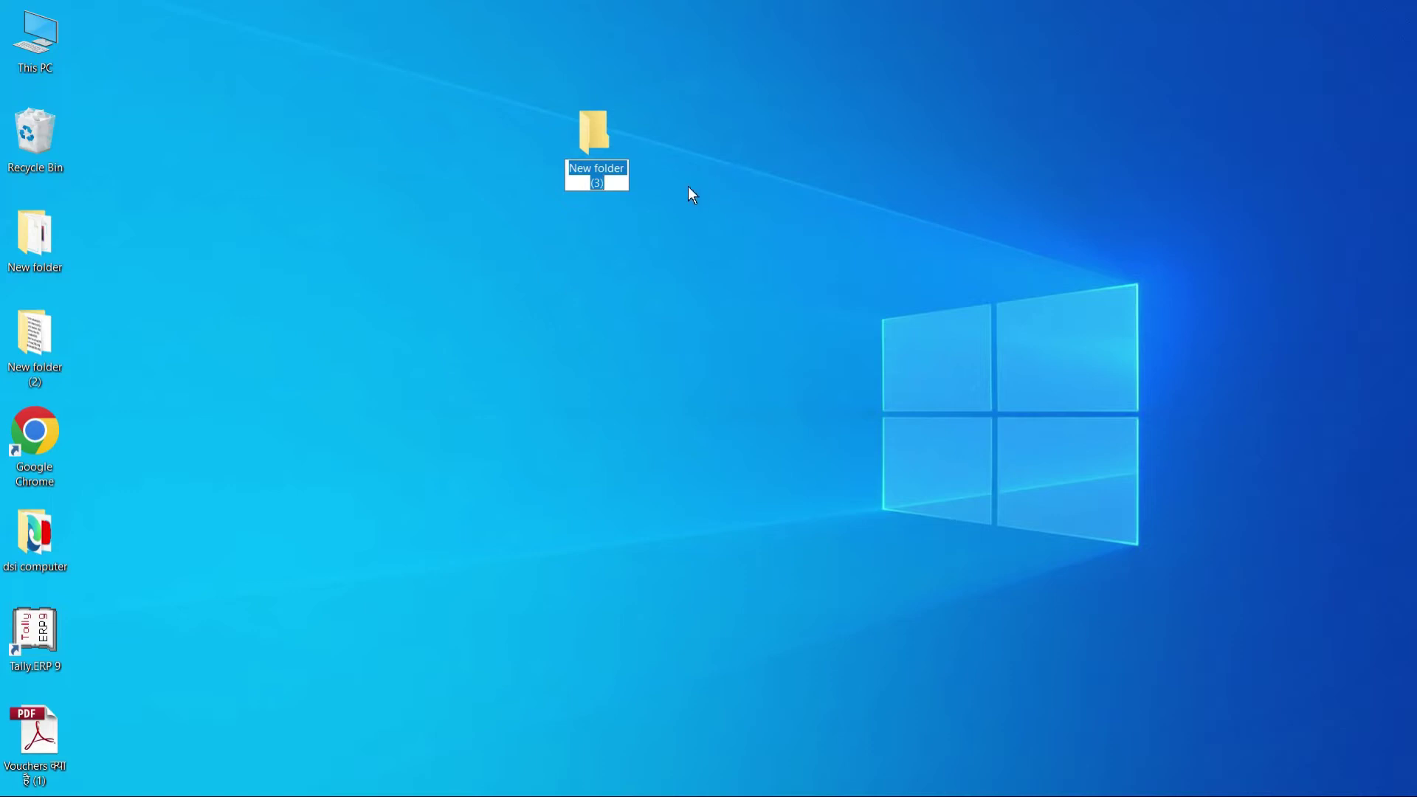
key(BackSpace)
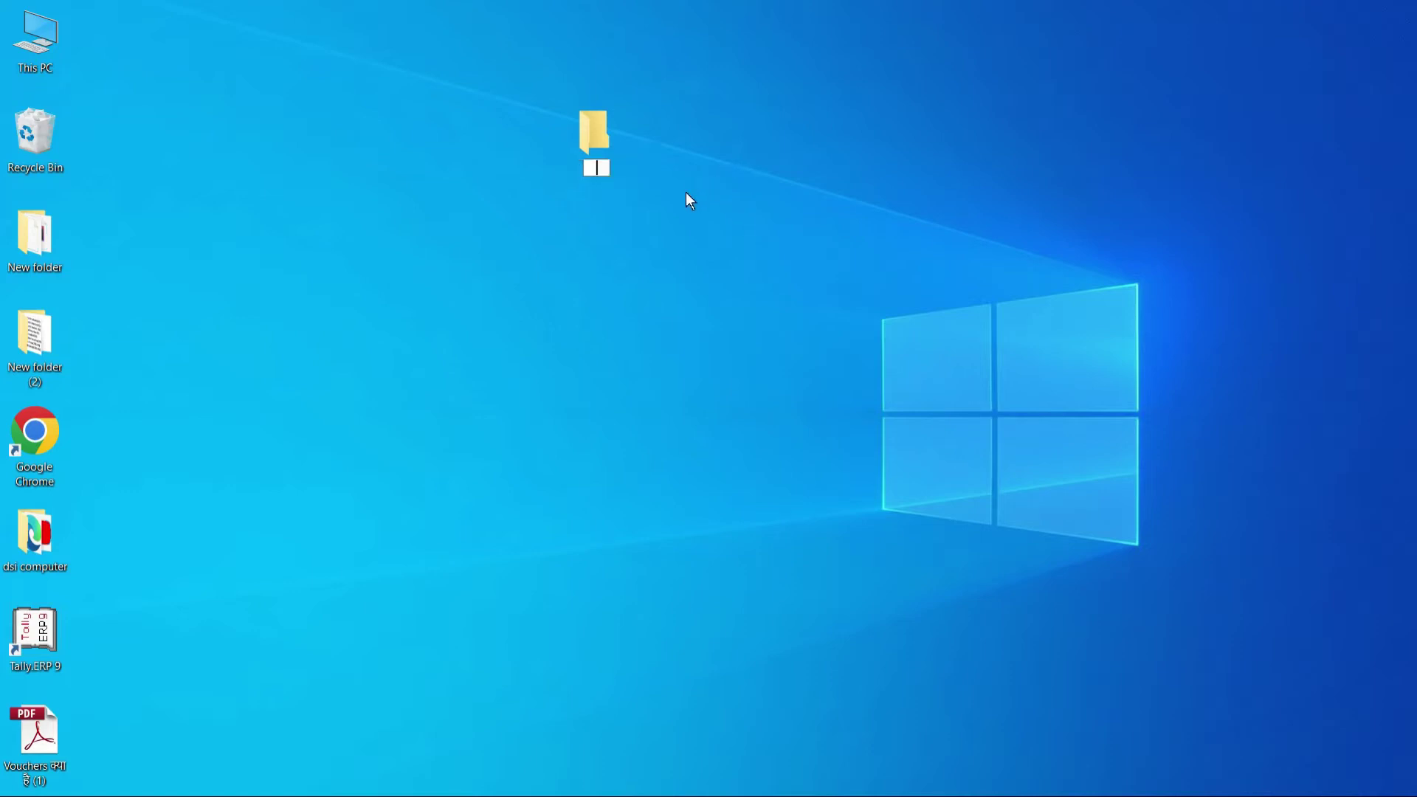
text(ram)
click(686, 194)
click(686, 252)
right_click(686, 252)
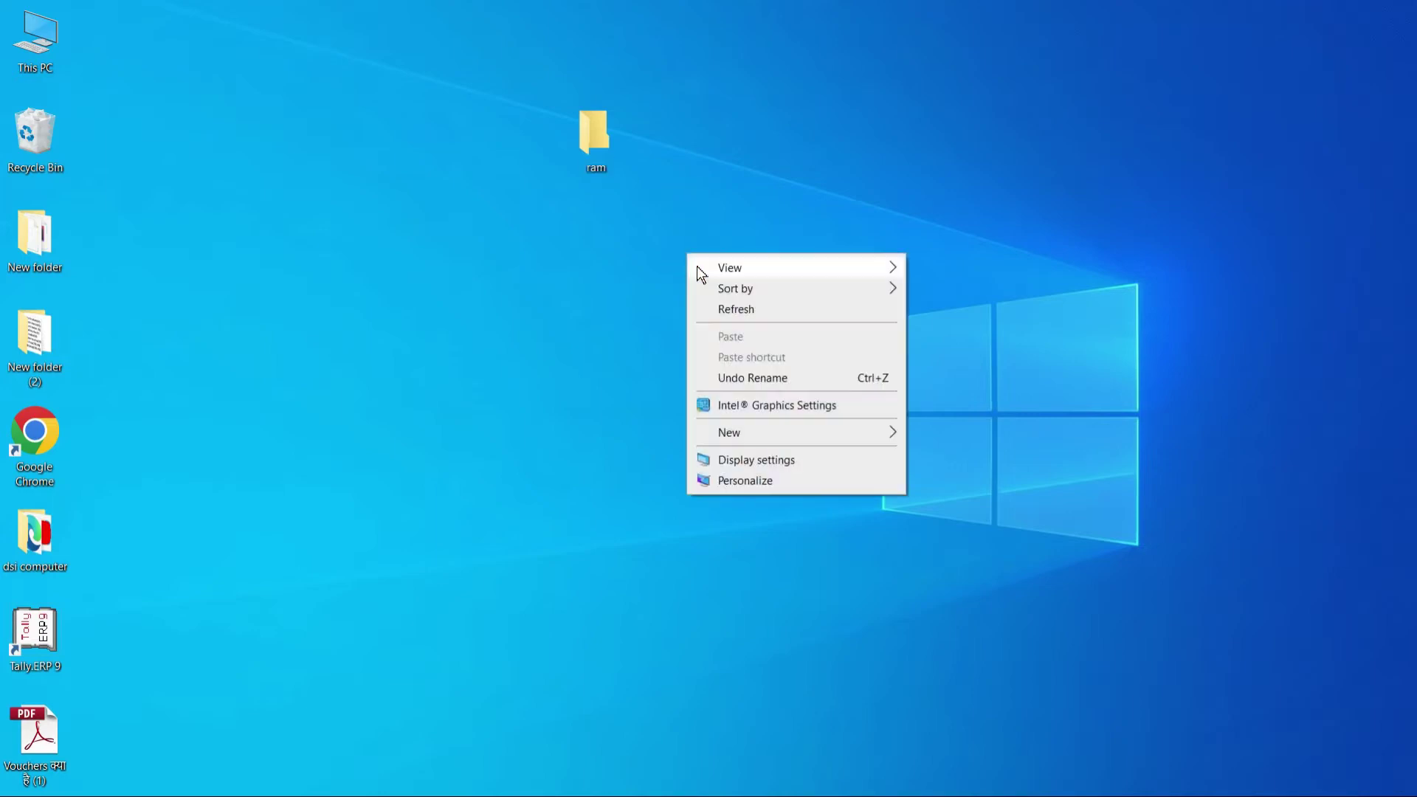
click(732, 308)
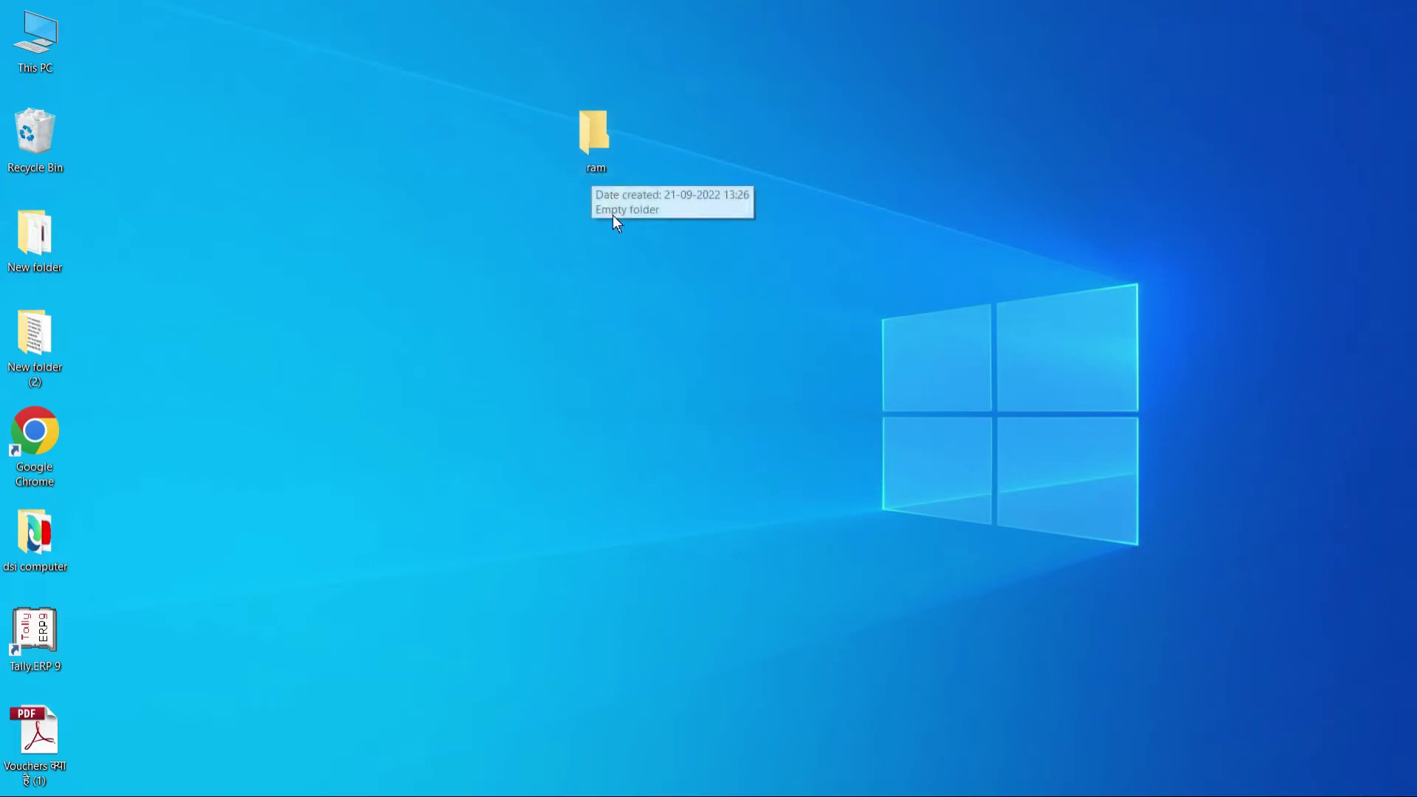
Open the "ram" folder, maximize and restore its window, and move it clear of the desktop icons
double_click(601, 137)
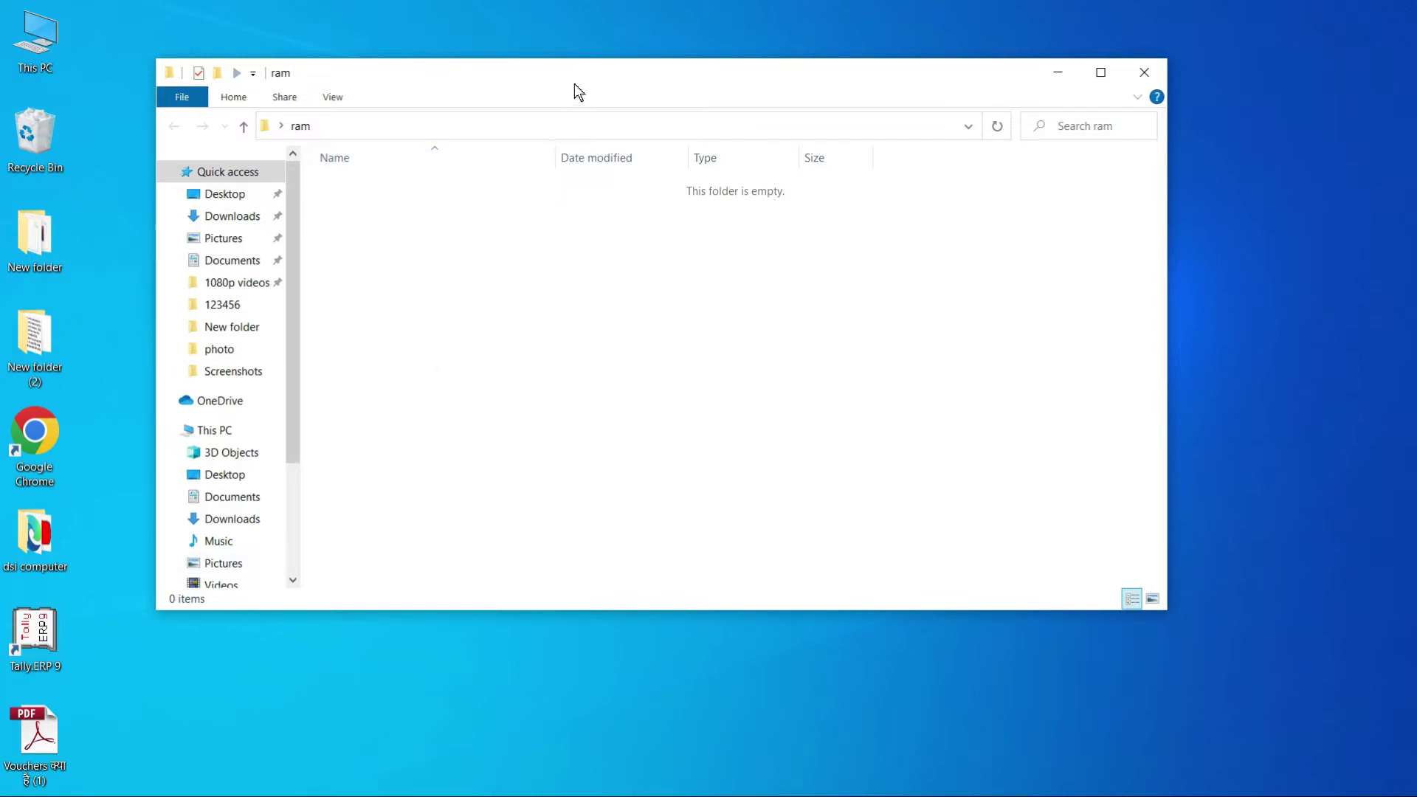
click(1102, 71)
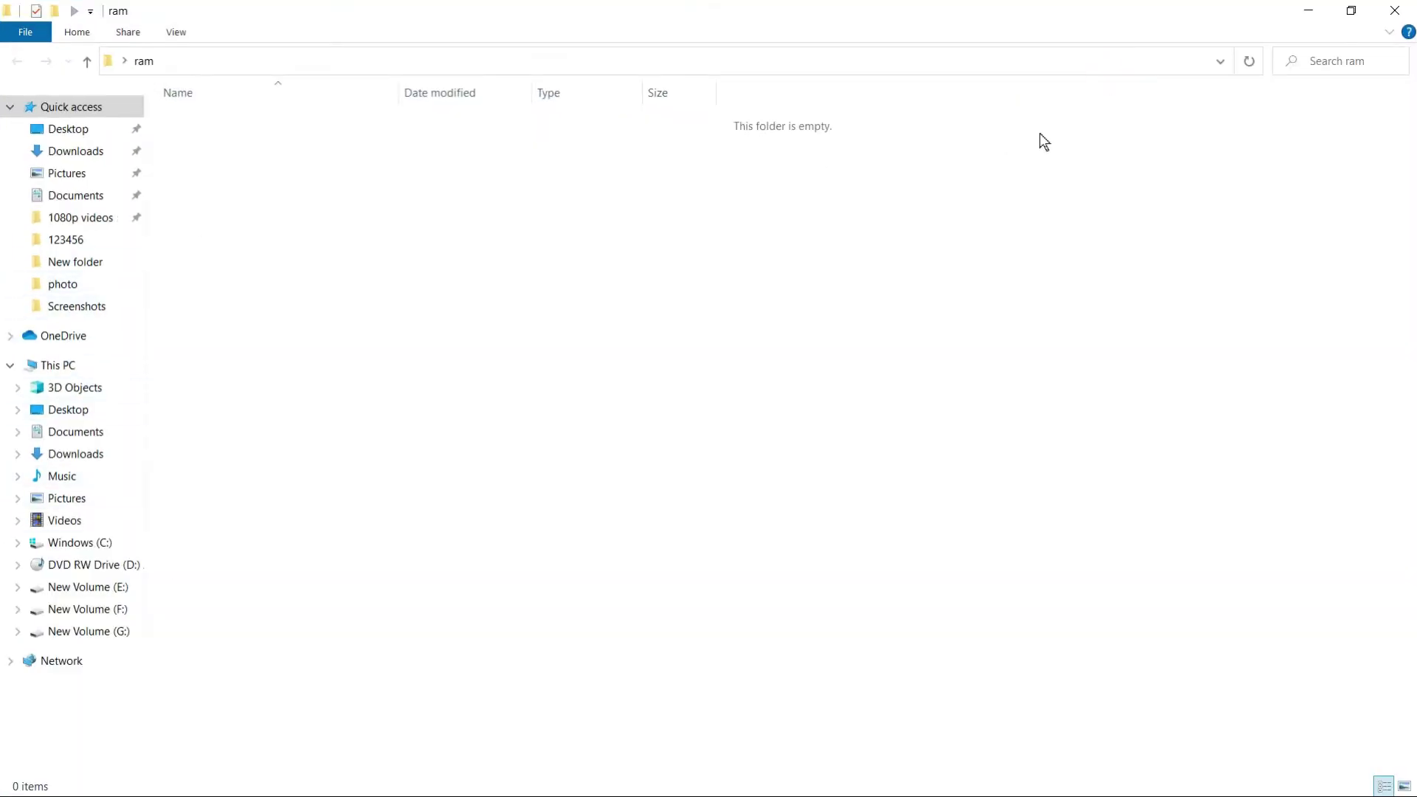
click(1351, 21)
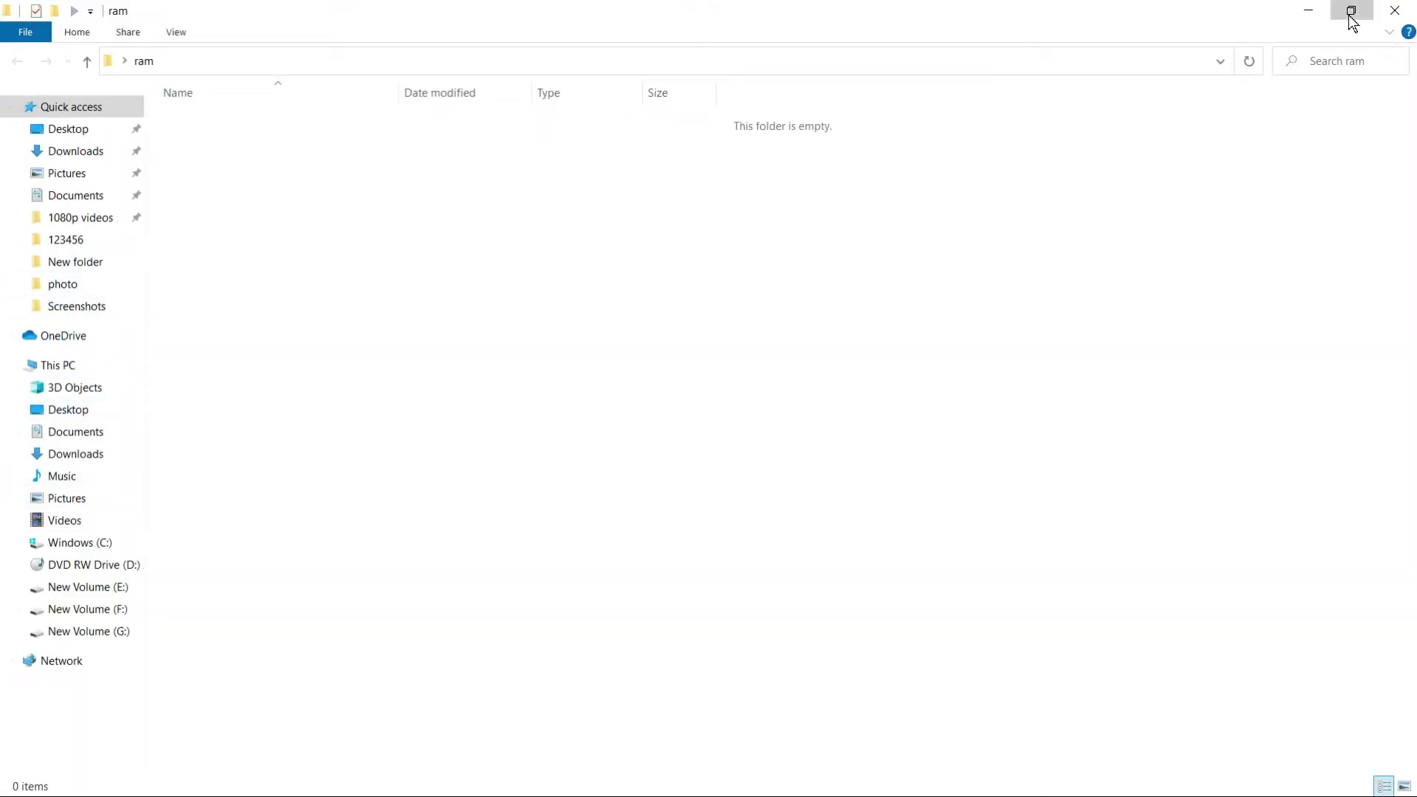
drag(748, 68, 971, 87)
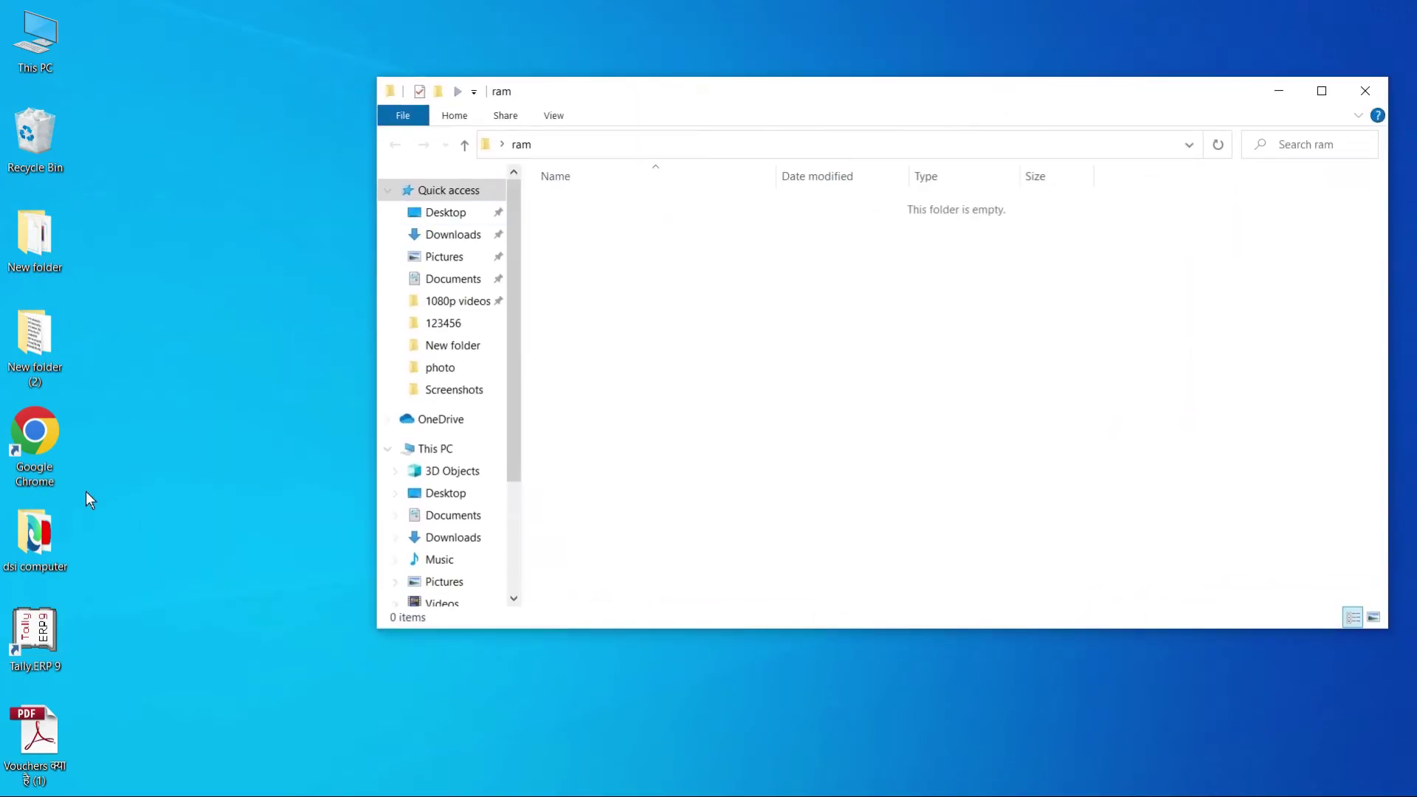
Move the "Vouchers क्या है (1)" PDF from the desktop into the "ram" folder and close the folder window
drag(22, 752, 744, 349)
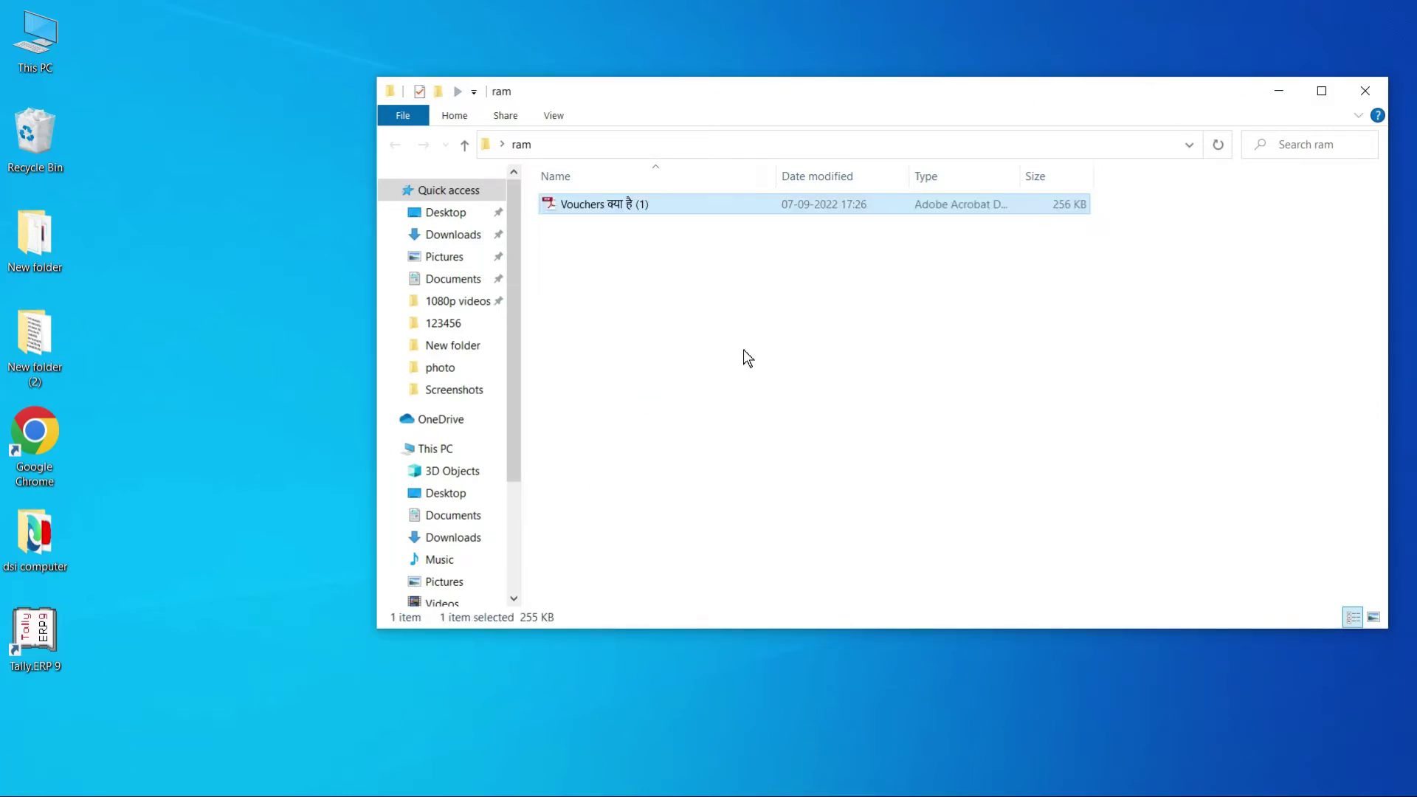
click(253, 432)
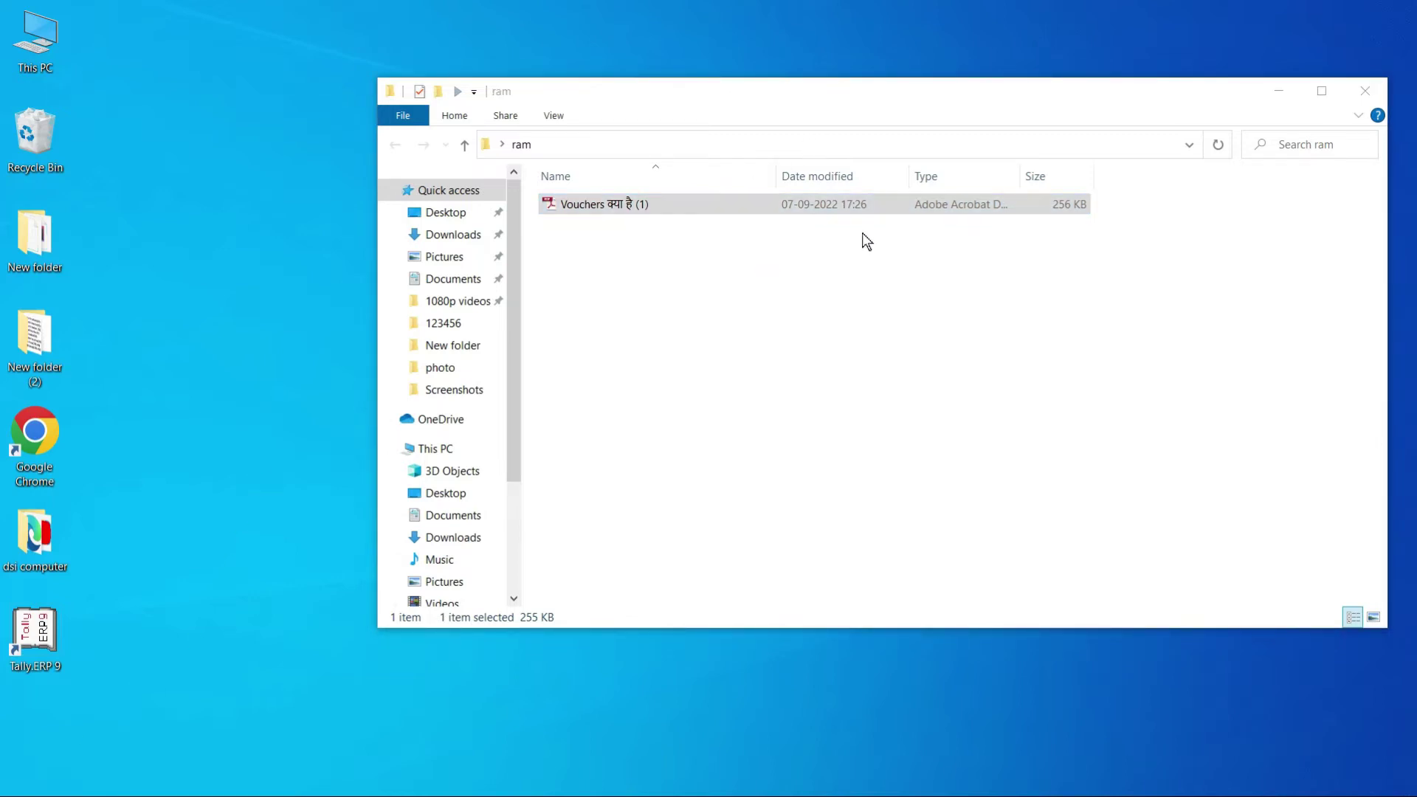
click(1365, 90)
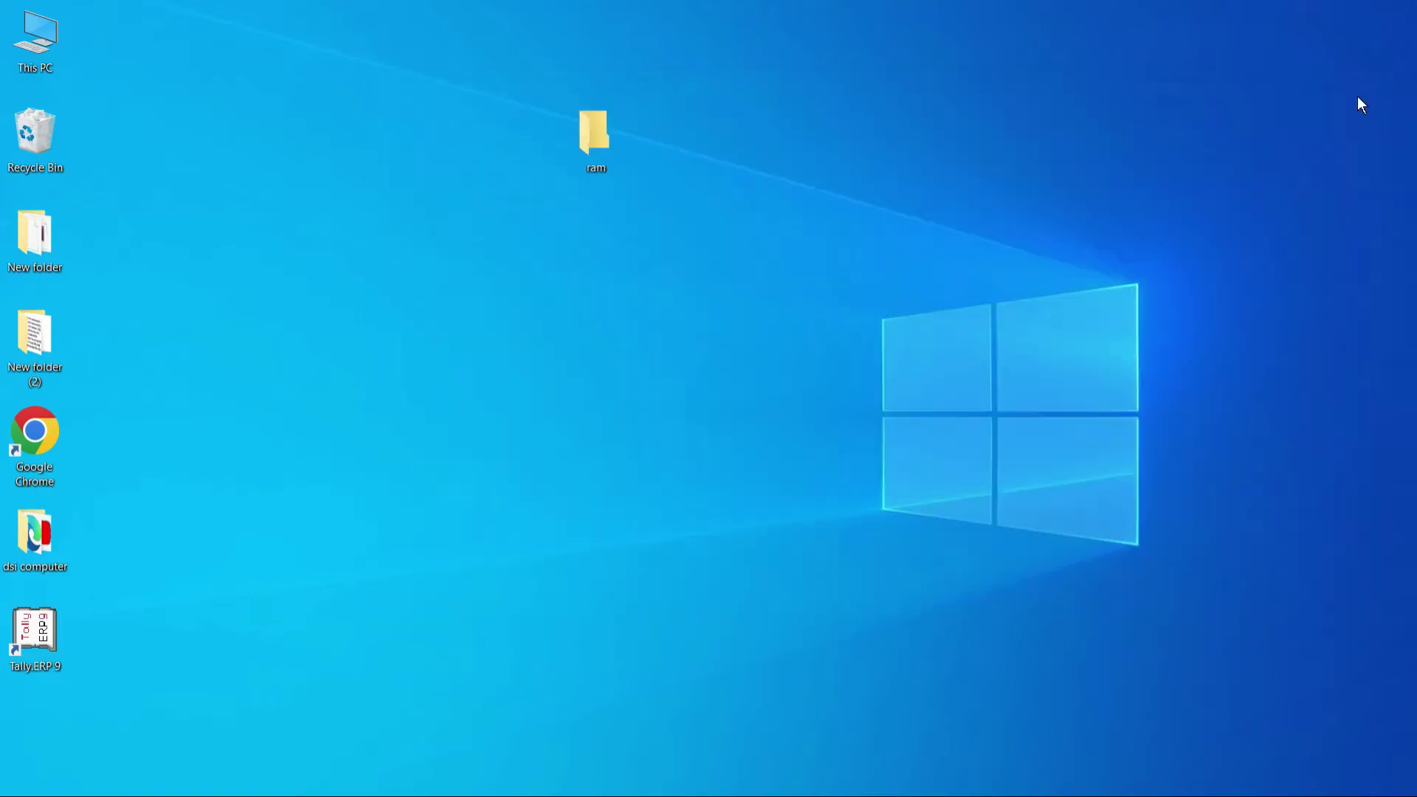
Refresh the desktop and reopen the "ram" folder to check its contents
right_click(466, 214)
click(525, 273)
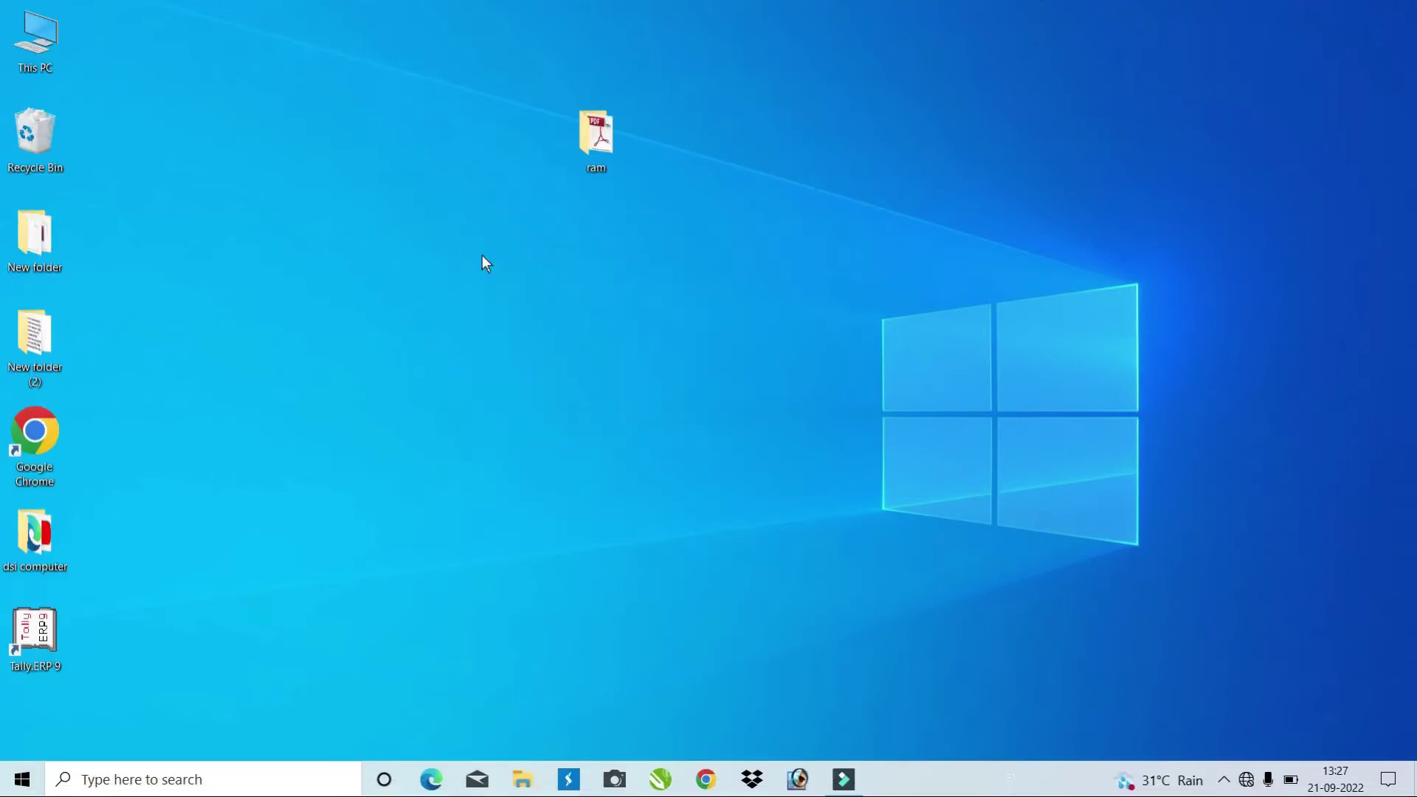
click(600, 131)
double_click(600, 131)
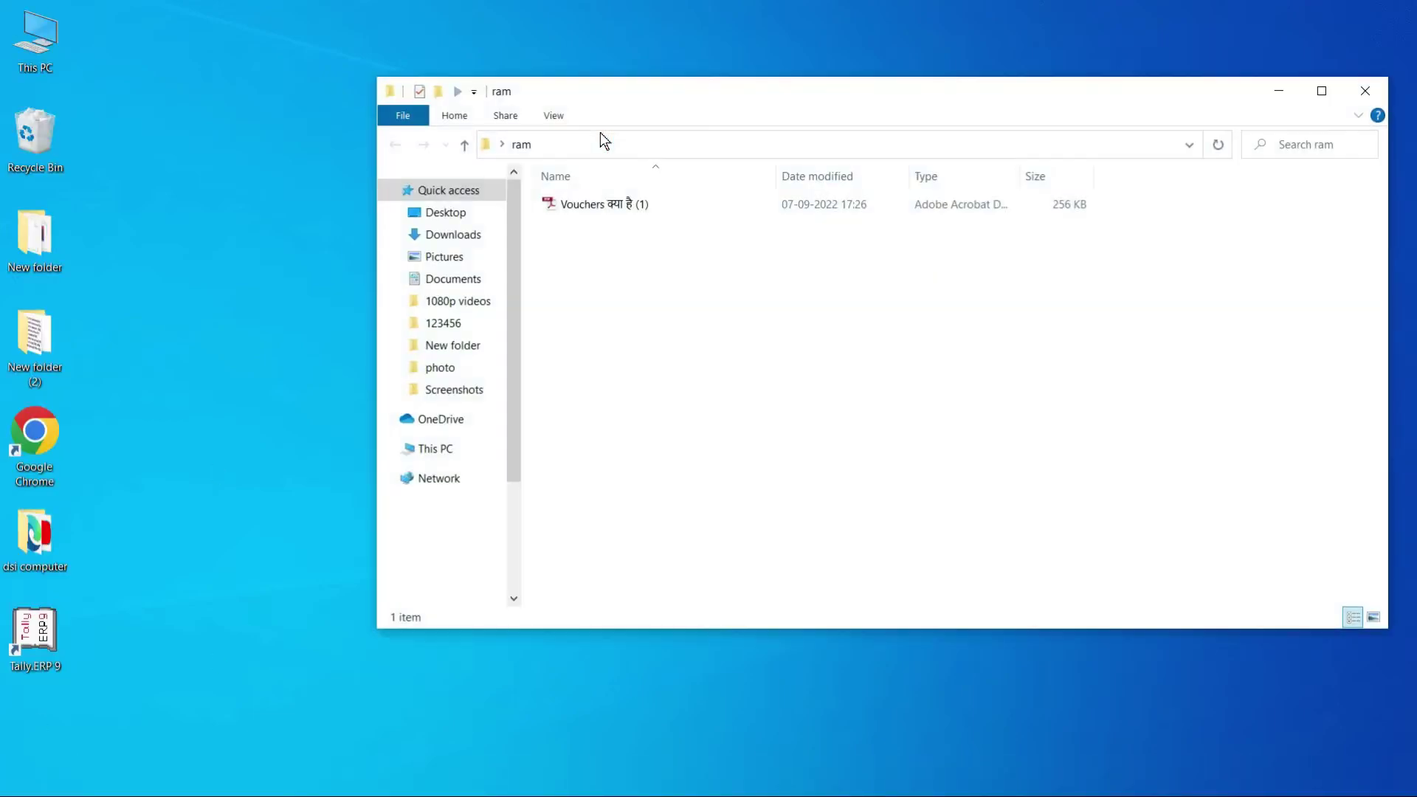
Move the "Vouchers क्या है (1)" PDF out of the "ram" folder onto the desktop and refresh the desktop
click(608, 200)
drag(605, 203, 172, 645)
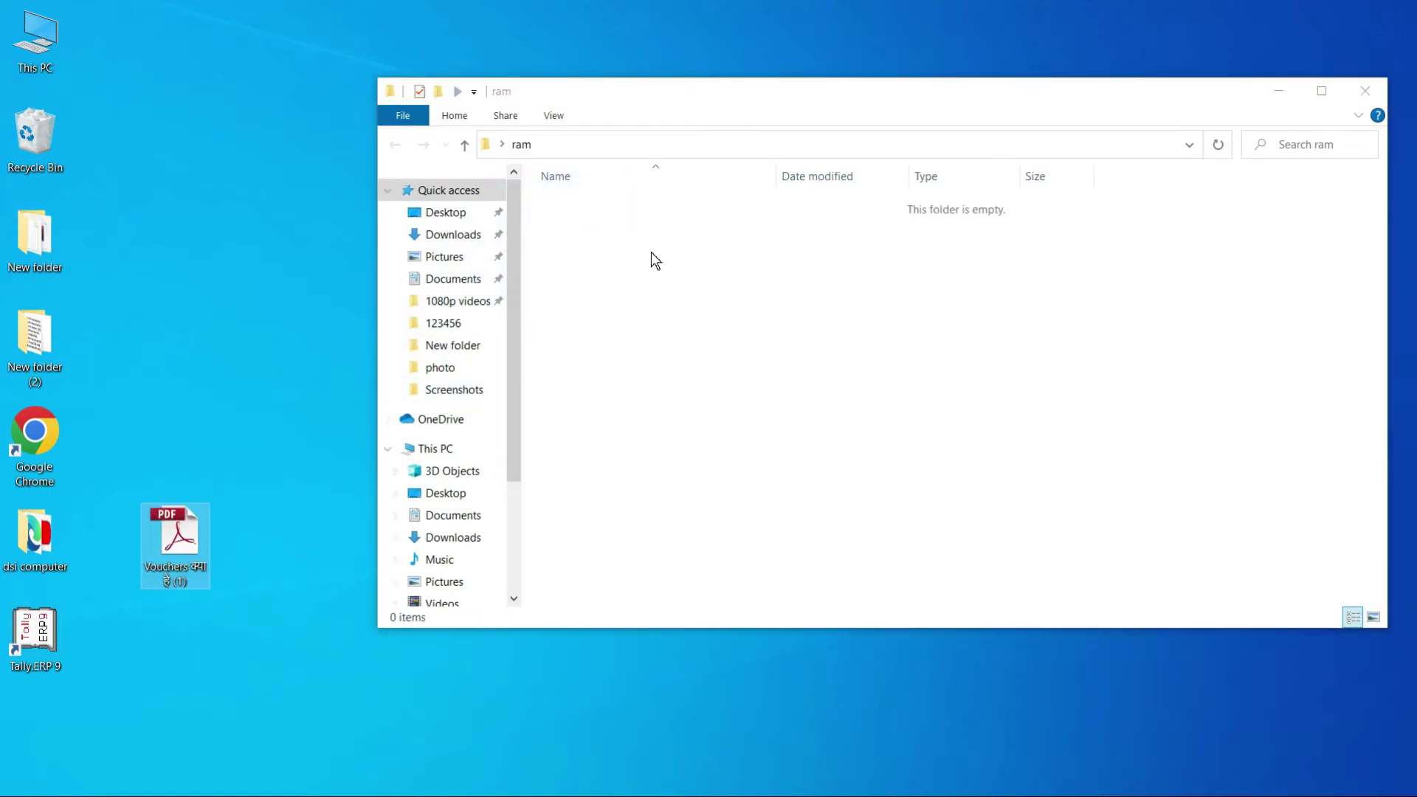
right_click(246, 185)
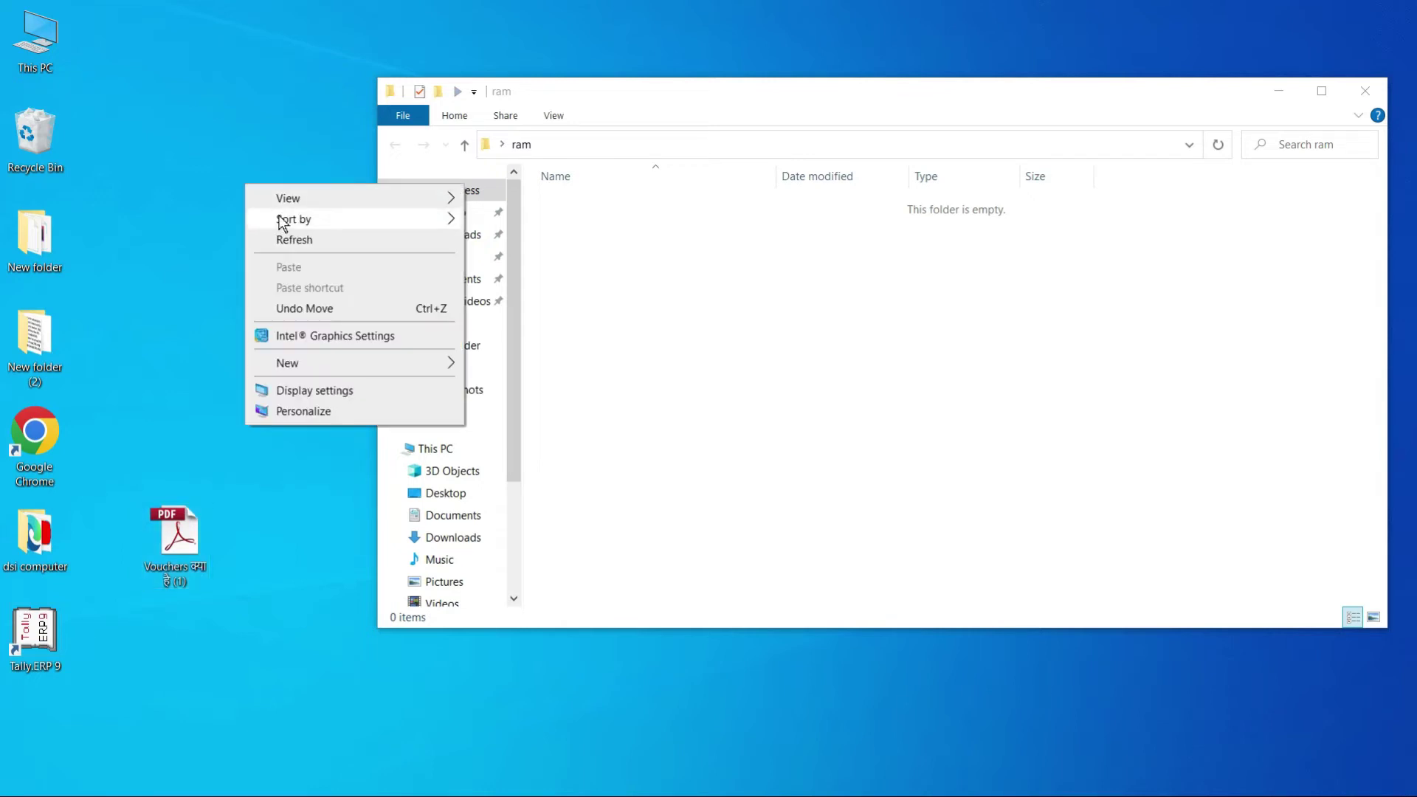
click(293, 240)
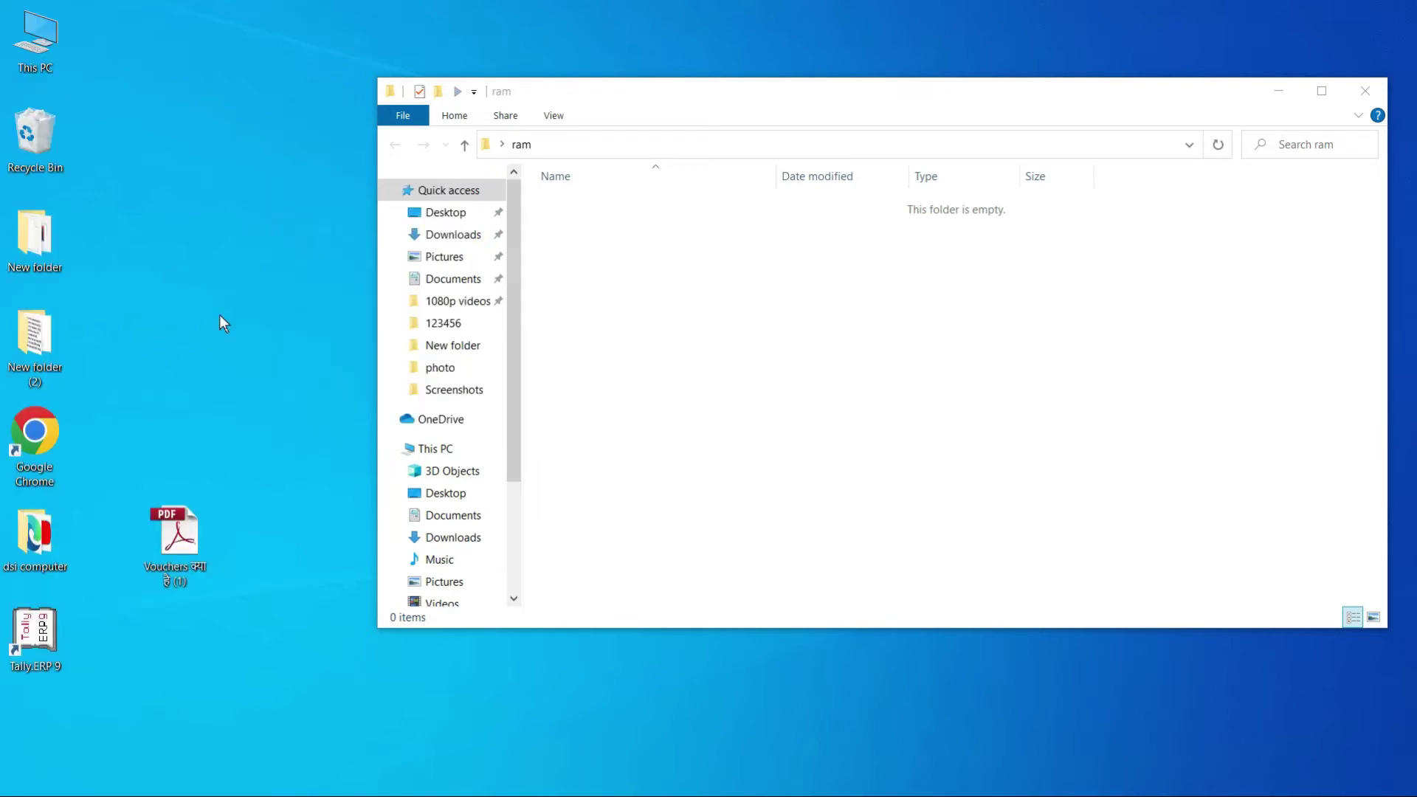
Cut the Vouchers PDF from the desktop, paste it into the "ram" folder, and move it back onto the desktop
double_click(167, 518)
right_click(180, 521)
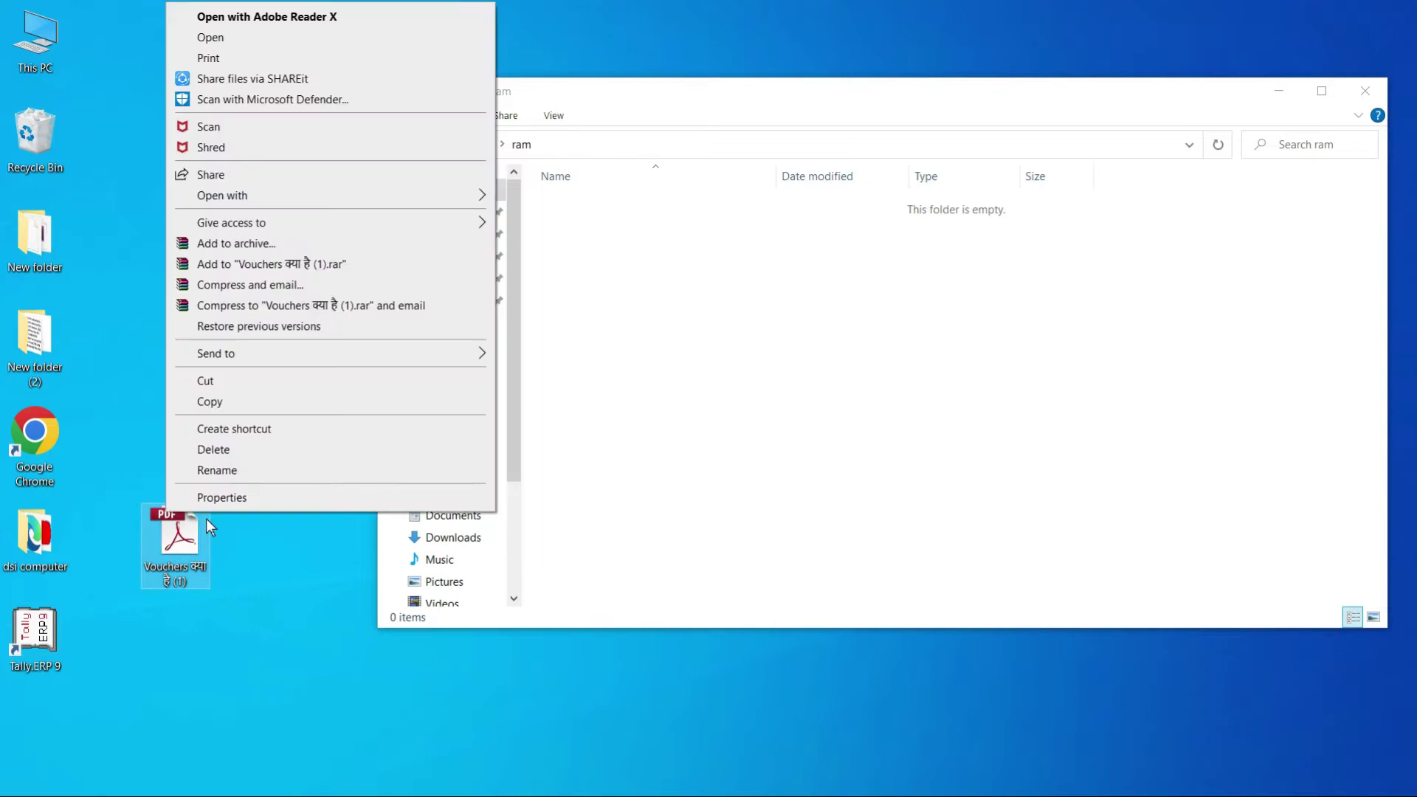
click(270, 383)
right_click(769, 284)
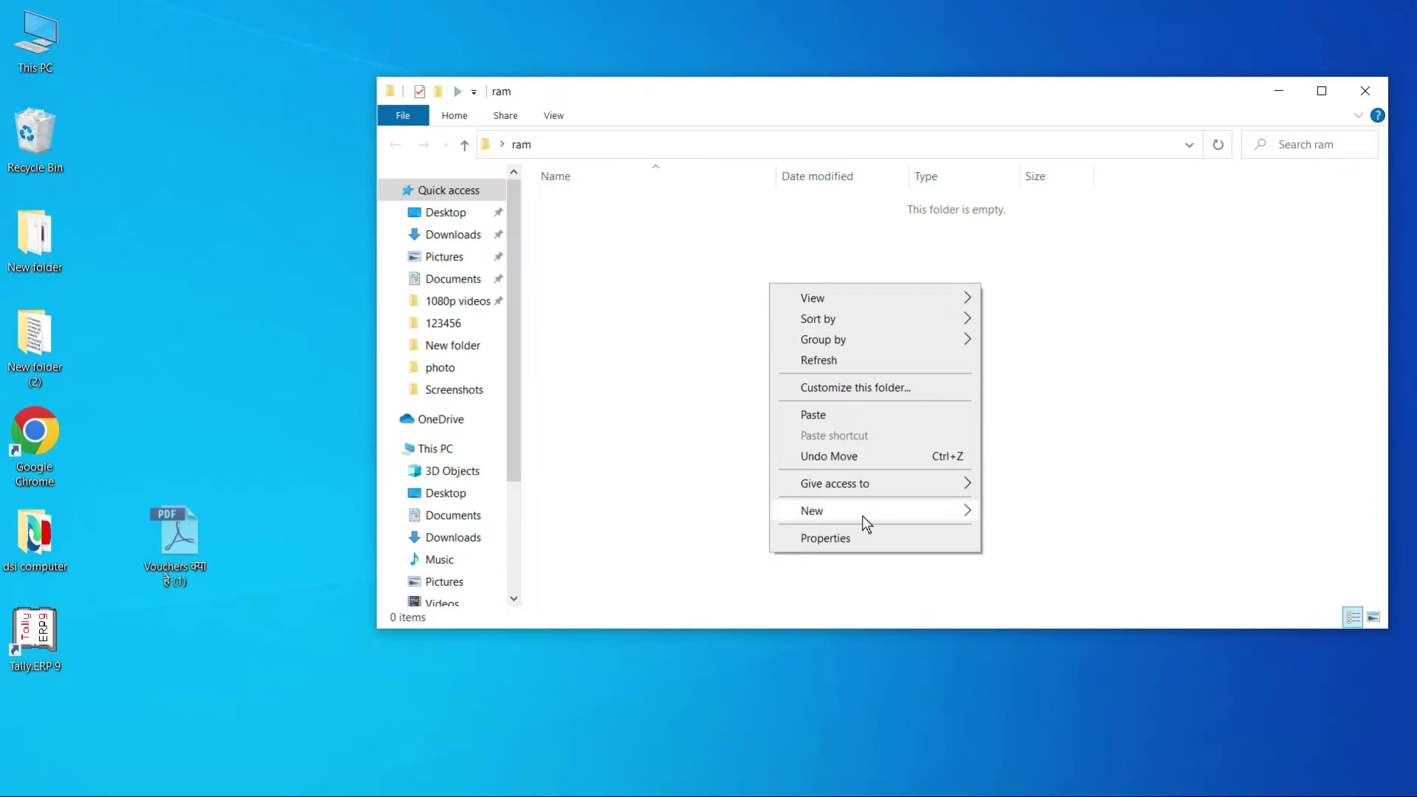
click(825, 420)
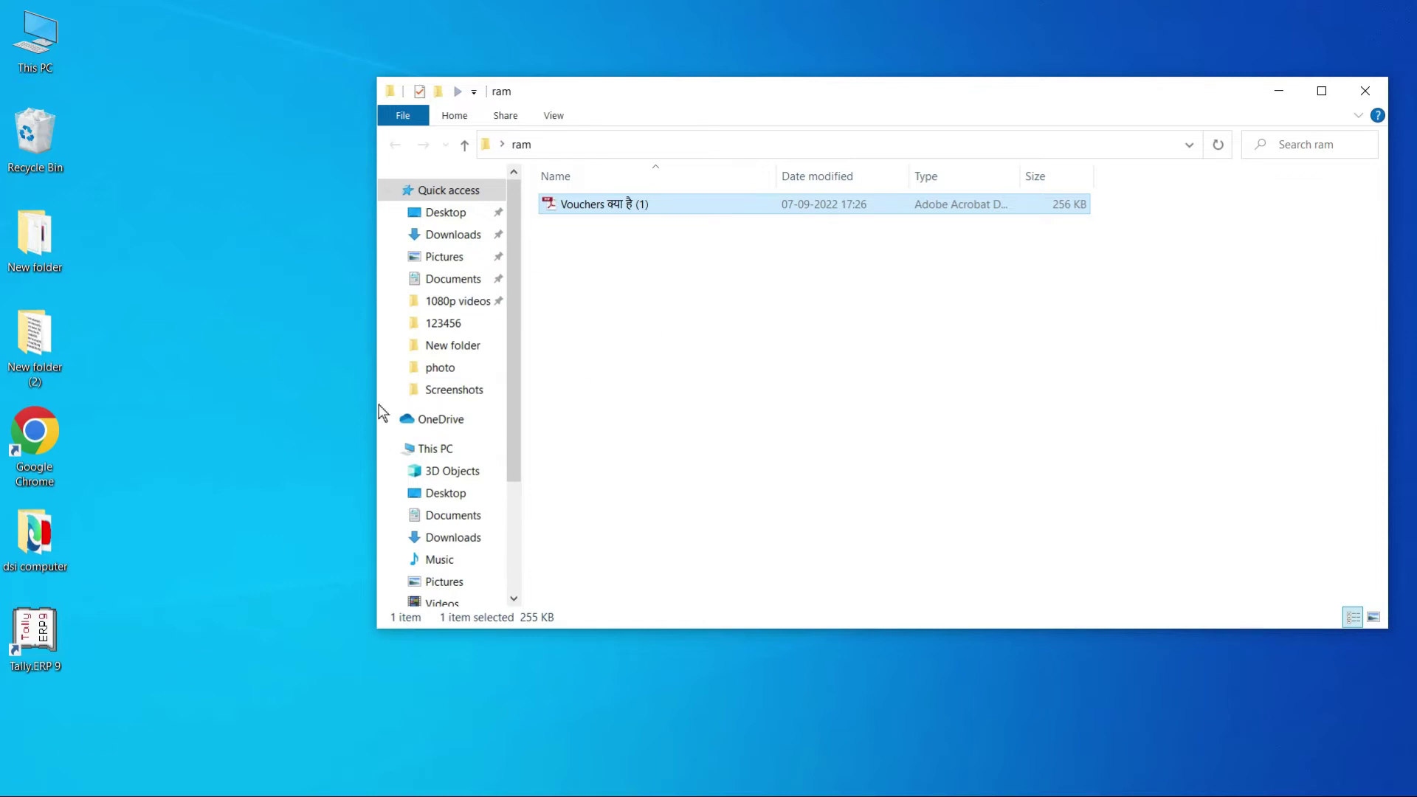
drag(682, 196, 253, 516)
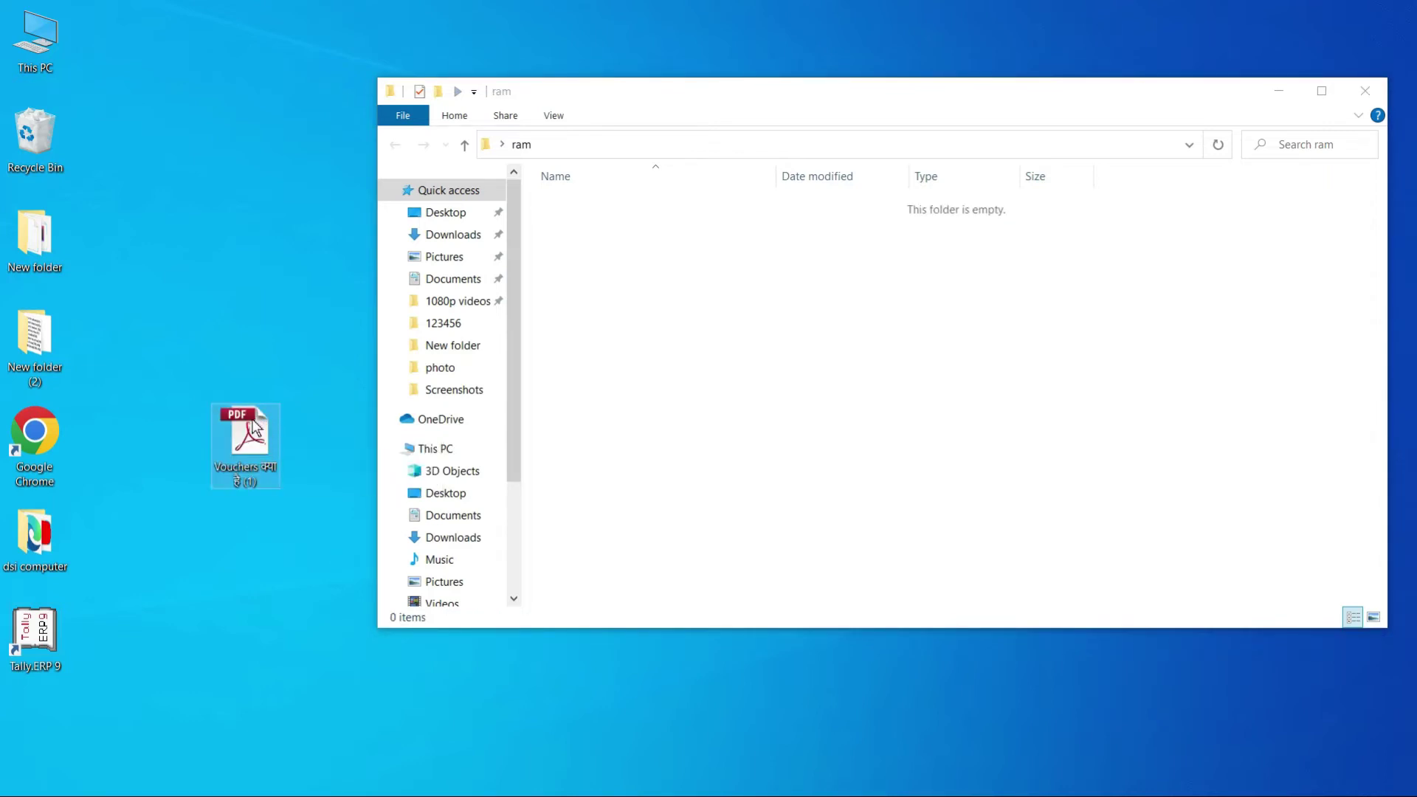
Copy the Vouchers PDF from the desktop and paste the copy into the "ram" folder
right_click(253, 422)
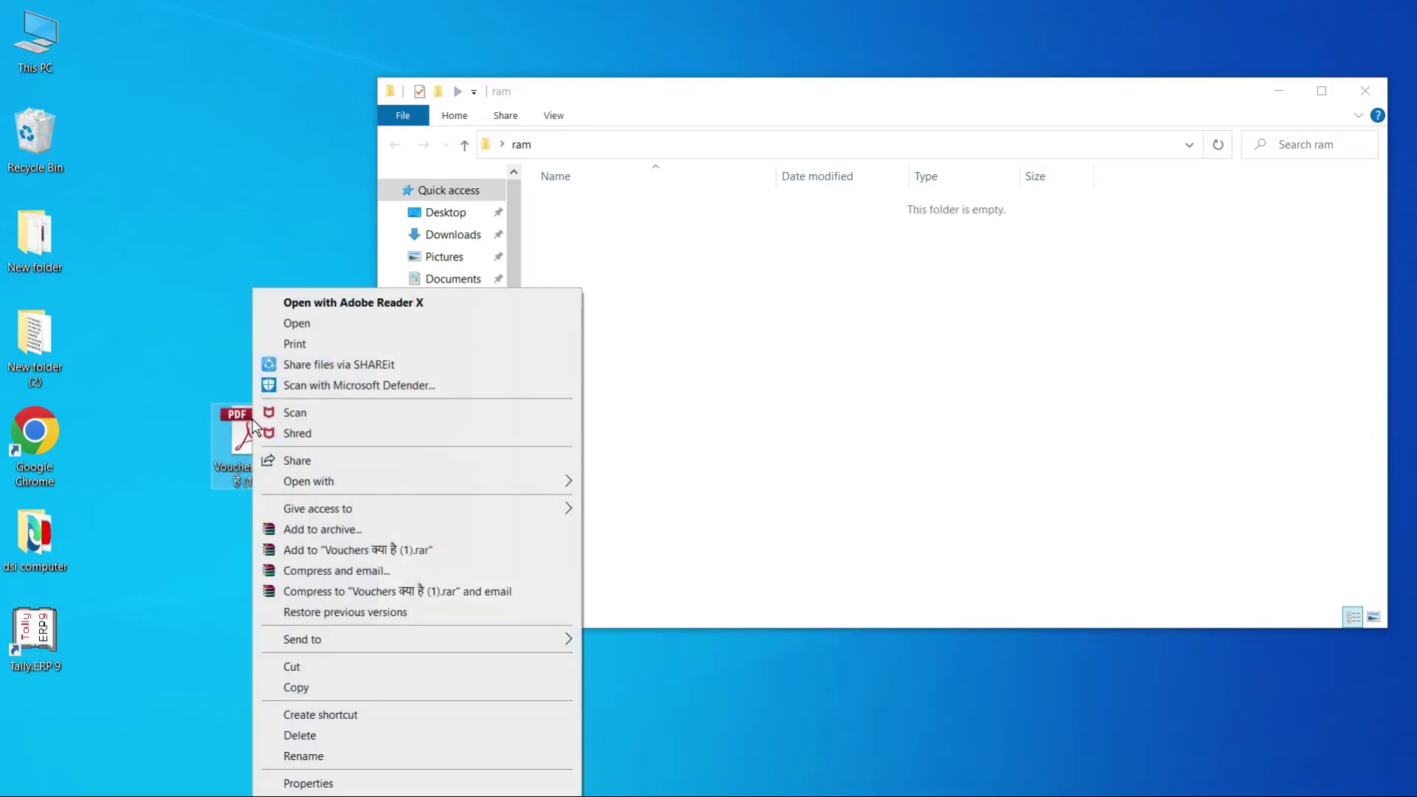
click(295, 687)
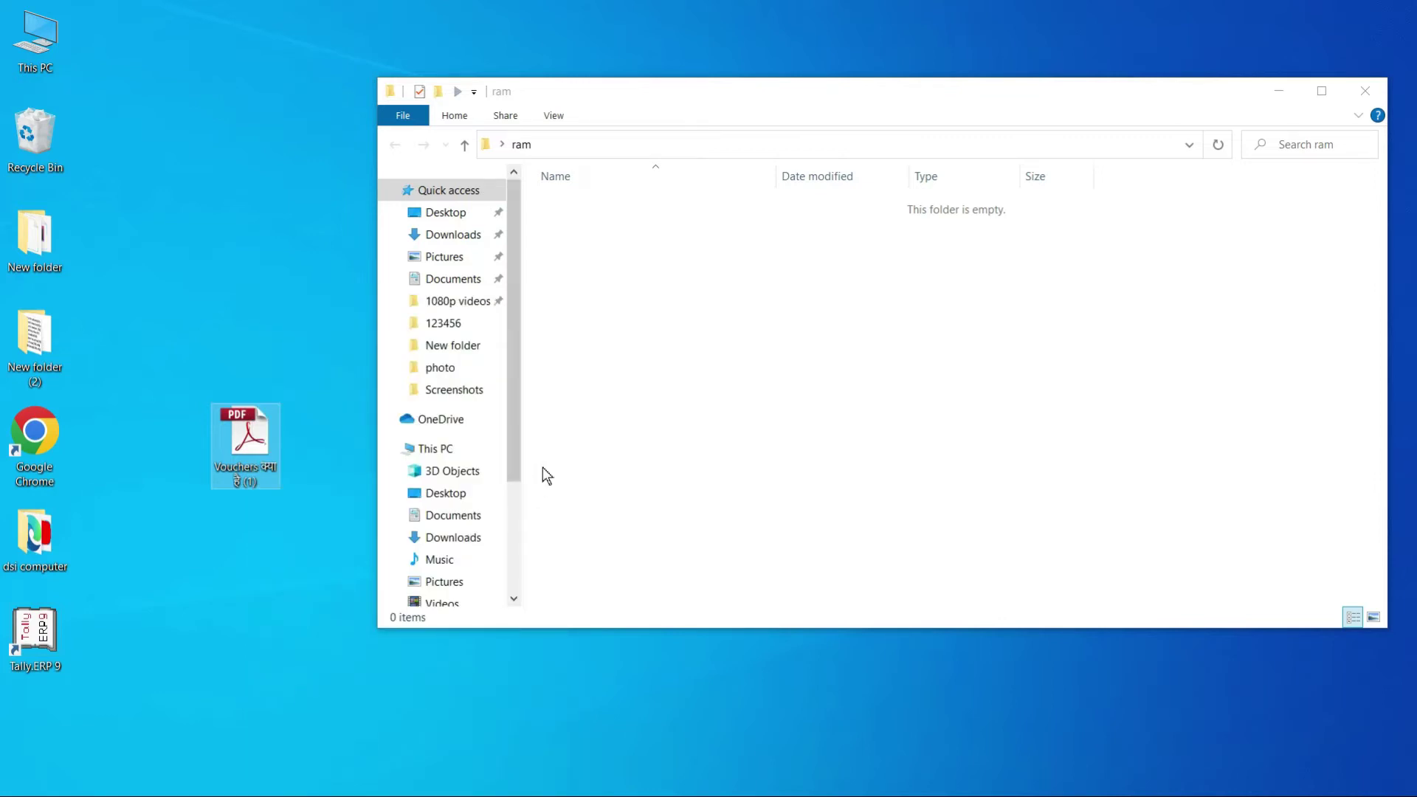
right_click(678, 281)
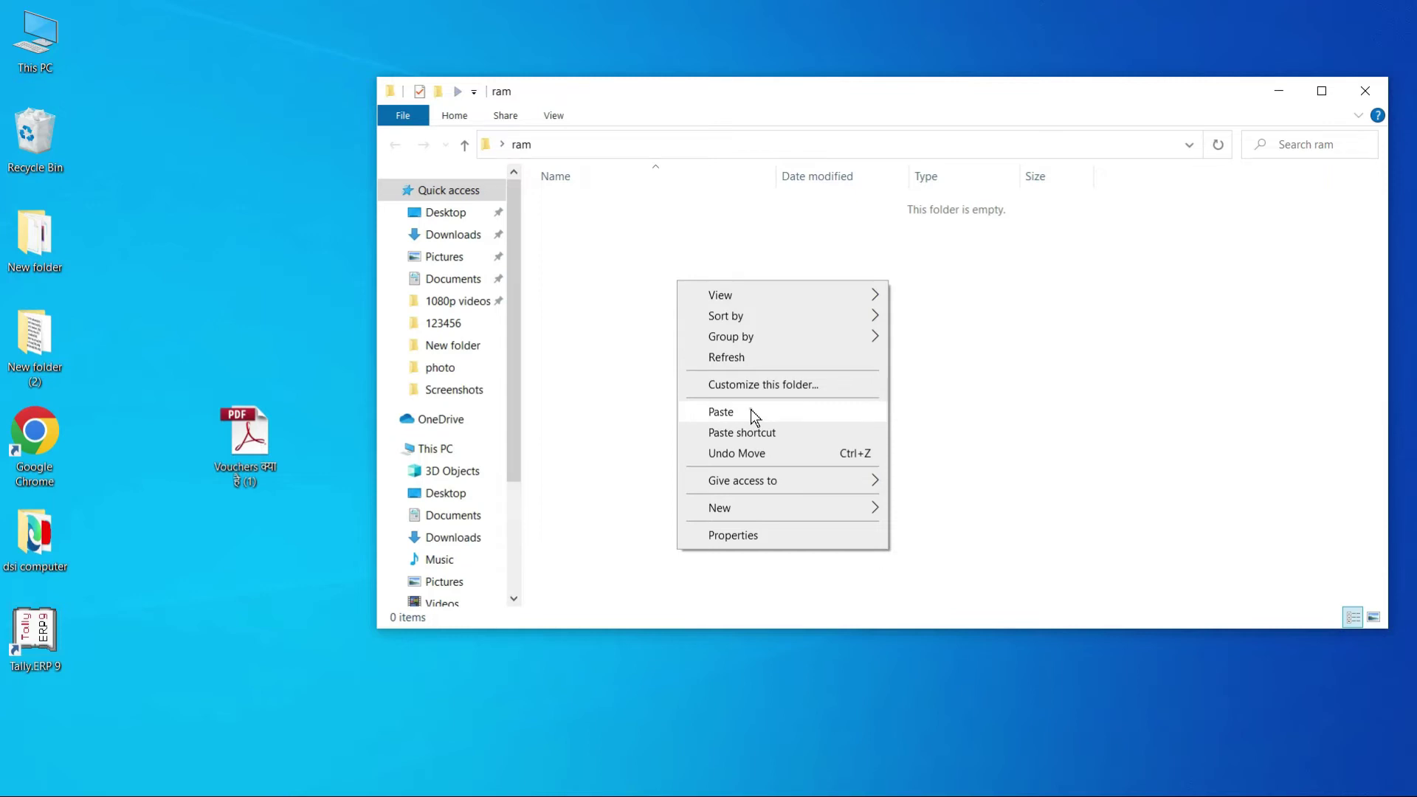
click(751, 411)
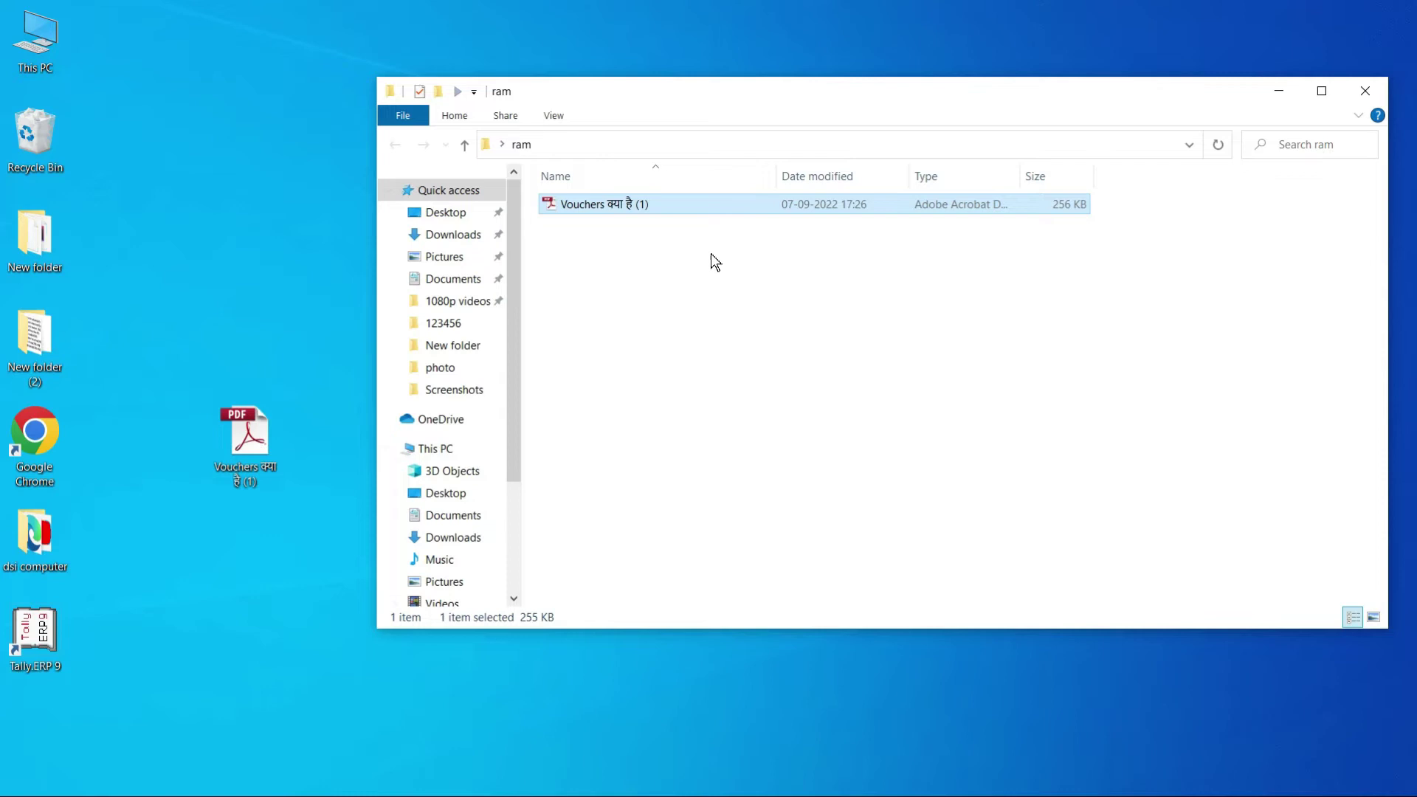
Copy the desktop Vouchers PDF to the clipboard again and close the "ram" folder window
click(265, 414)
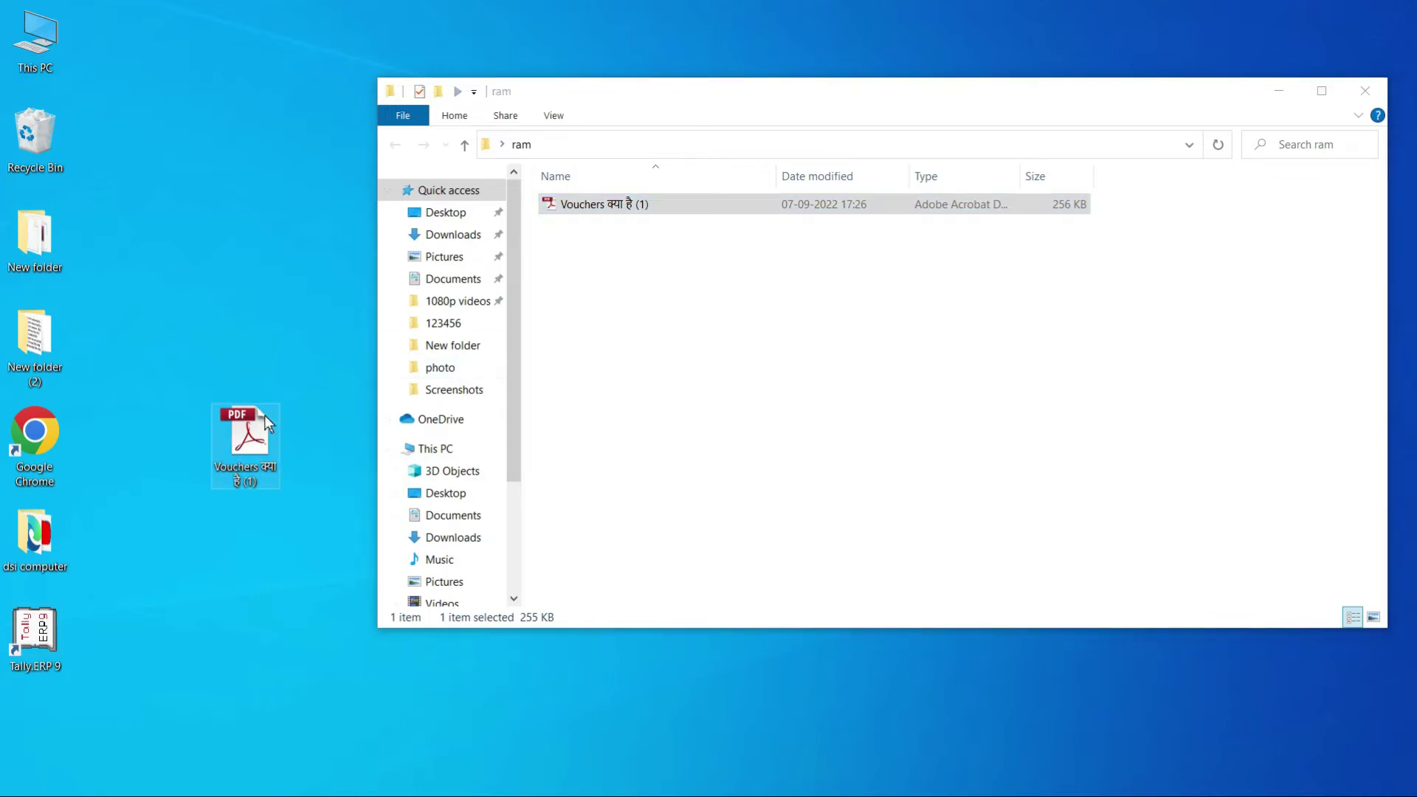
right_click(264, 415)
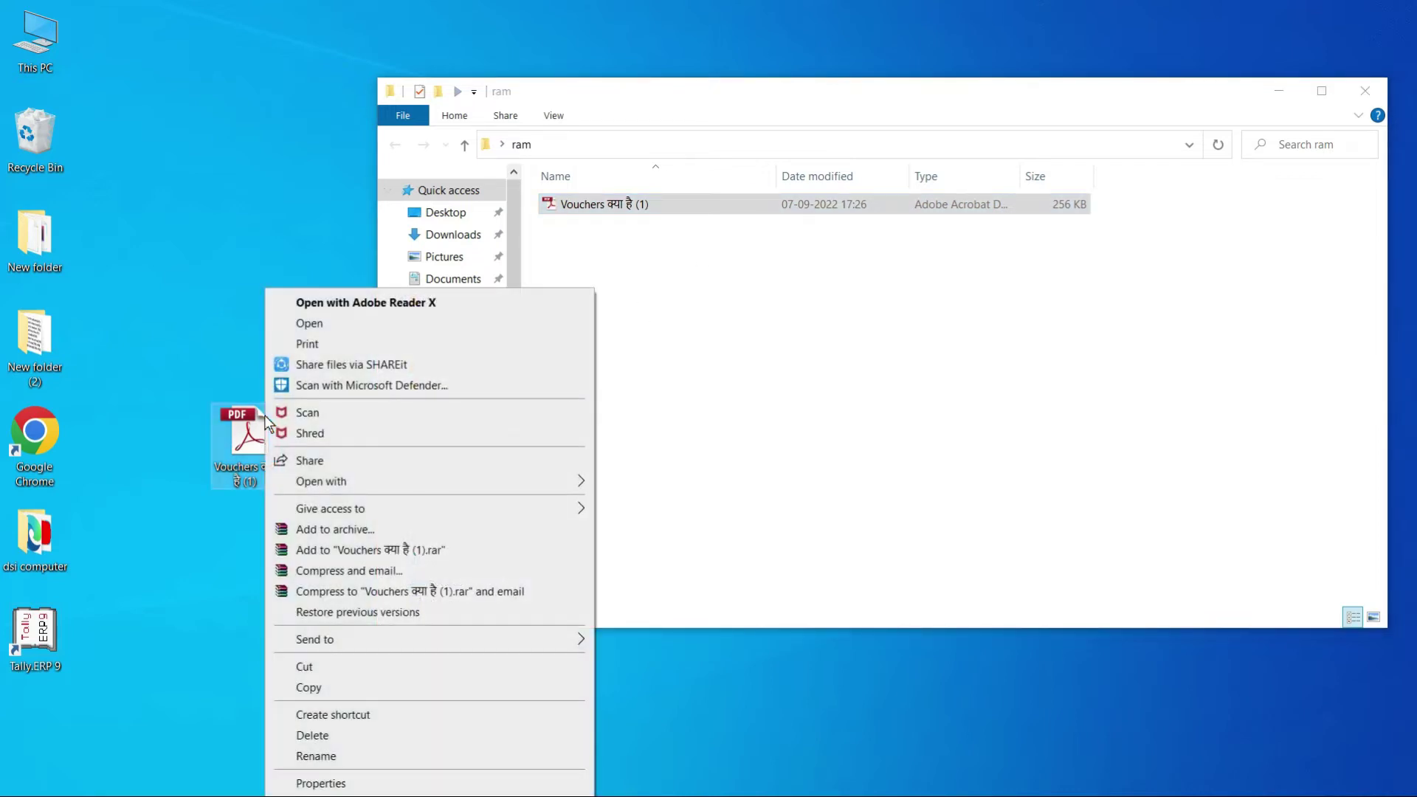
click(336, 684)
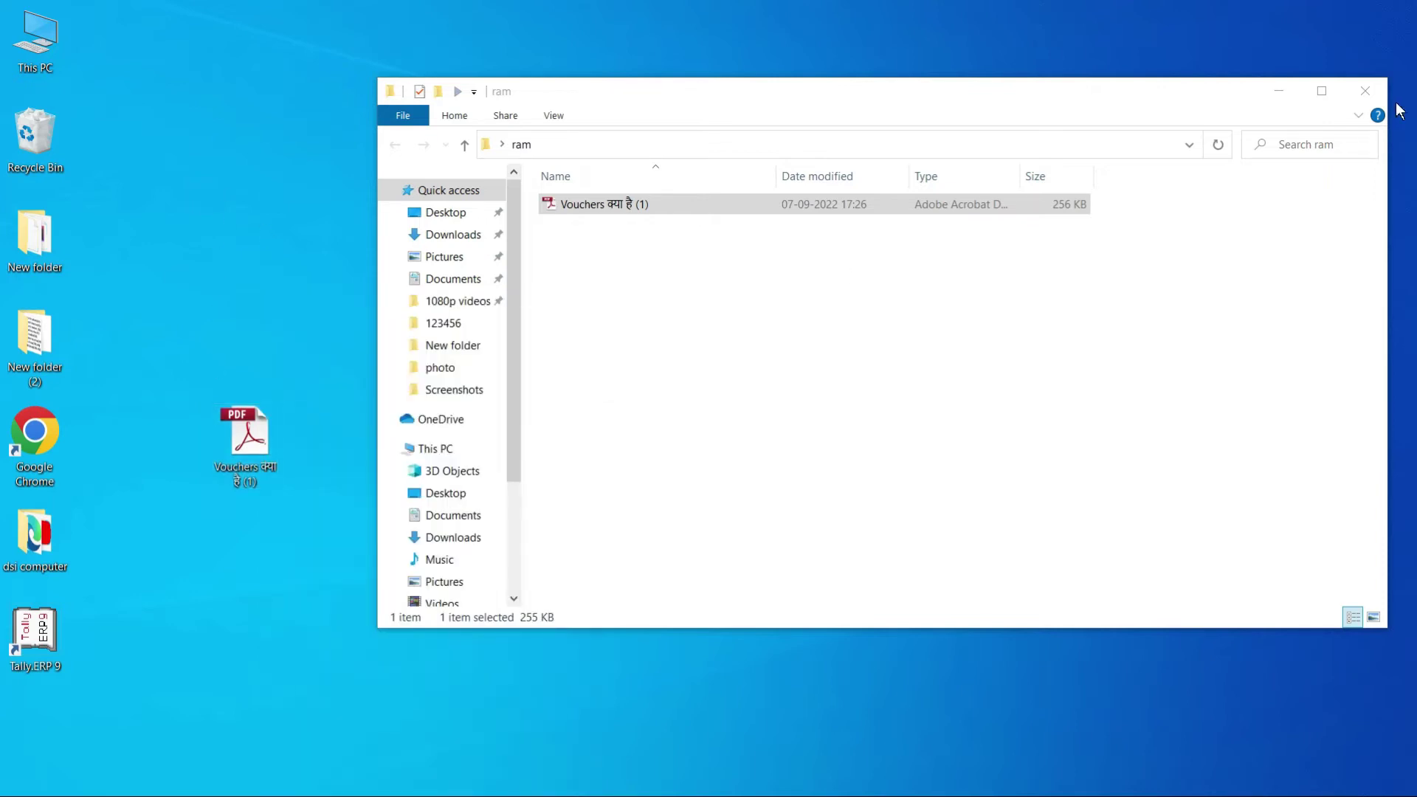
click(1362, 96)
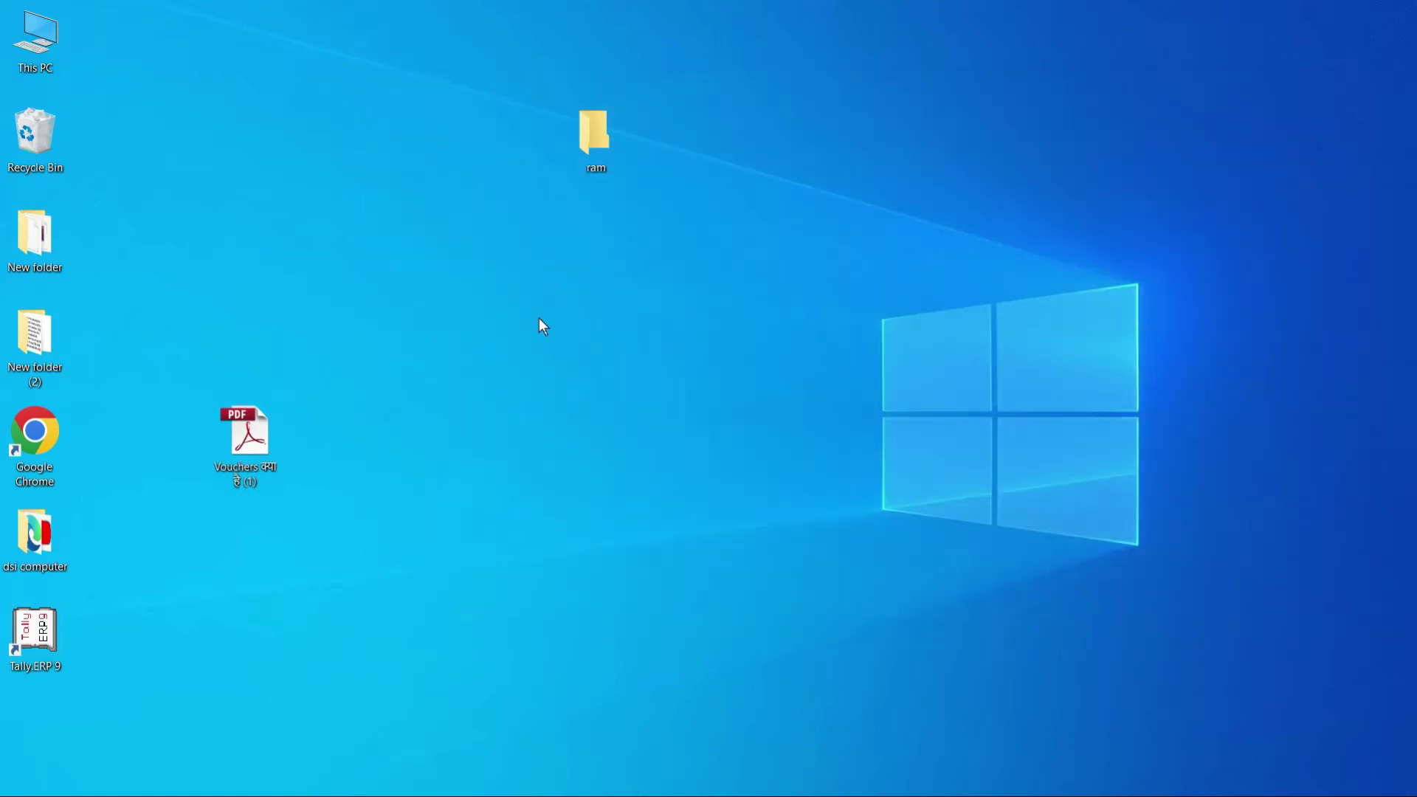
Reopen the "ram" folder twice to check for the copied PDF, closing its window each time
double_click(597, 162)
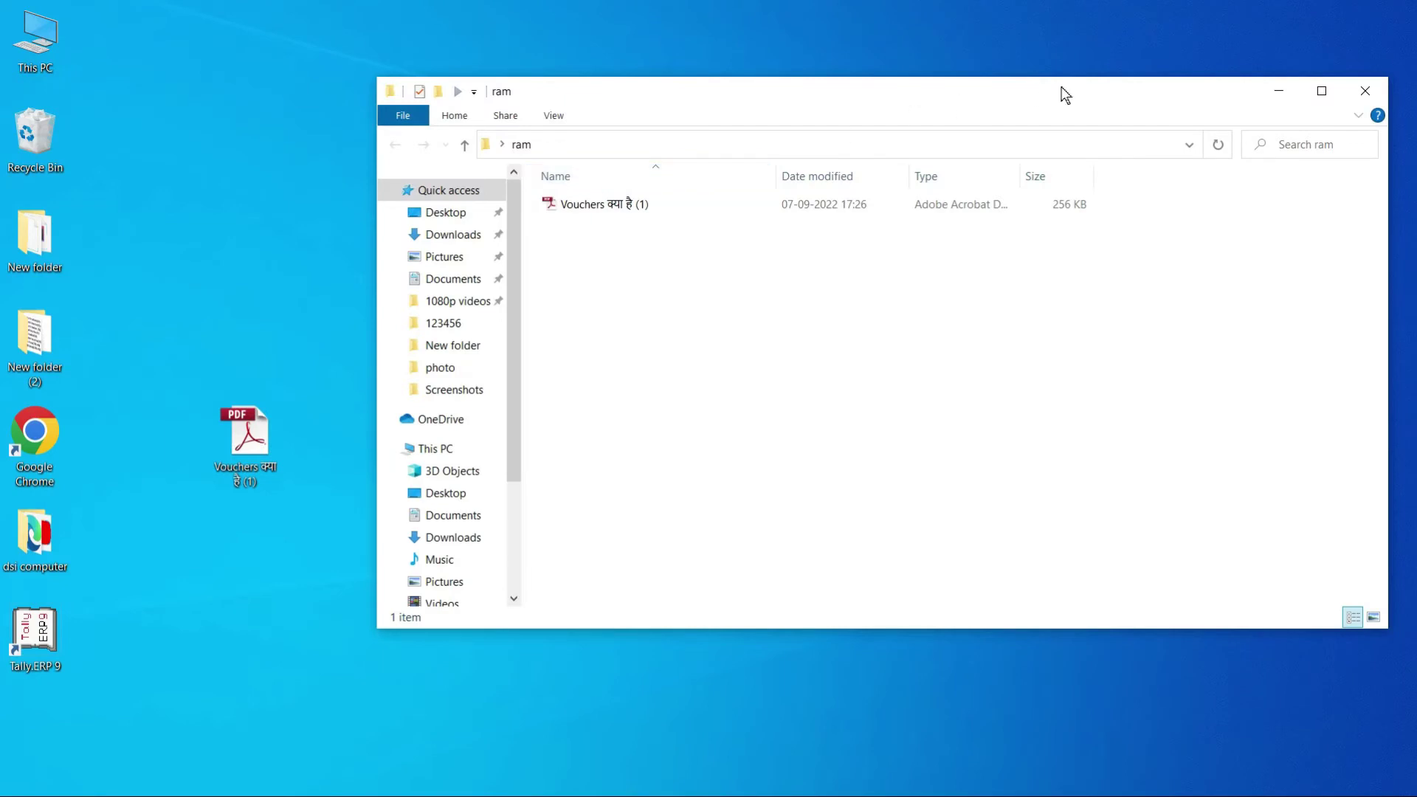
click(1365, 91)
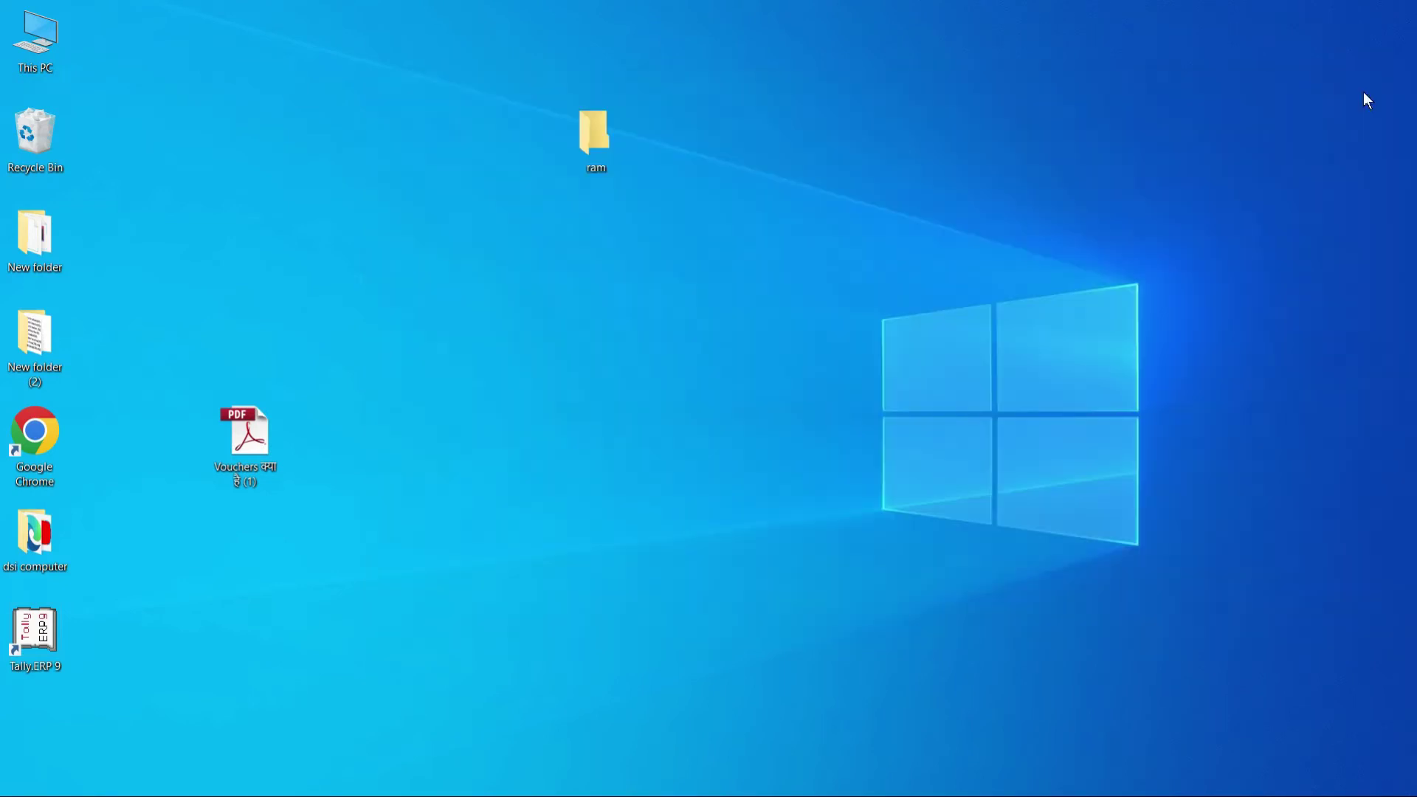
double_click(605, 152)
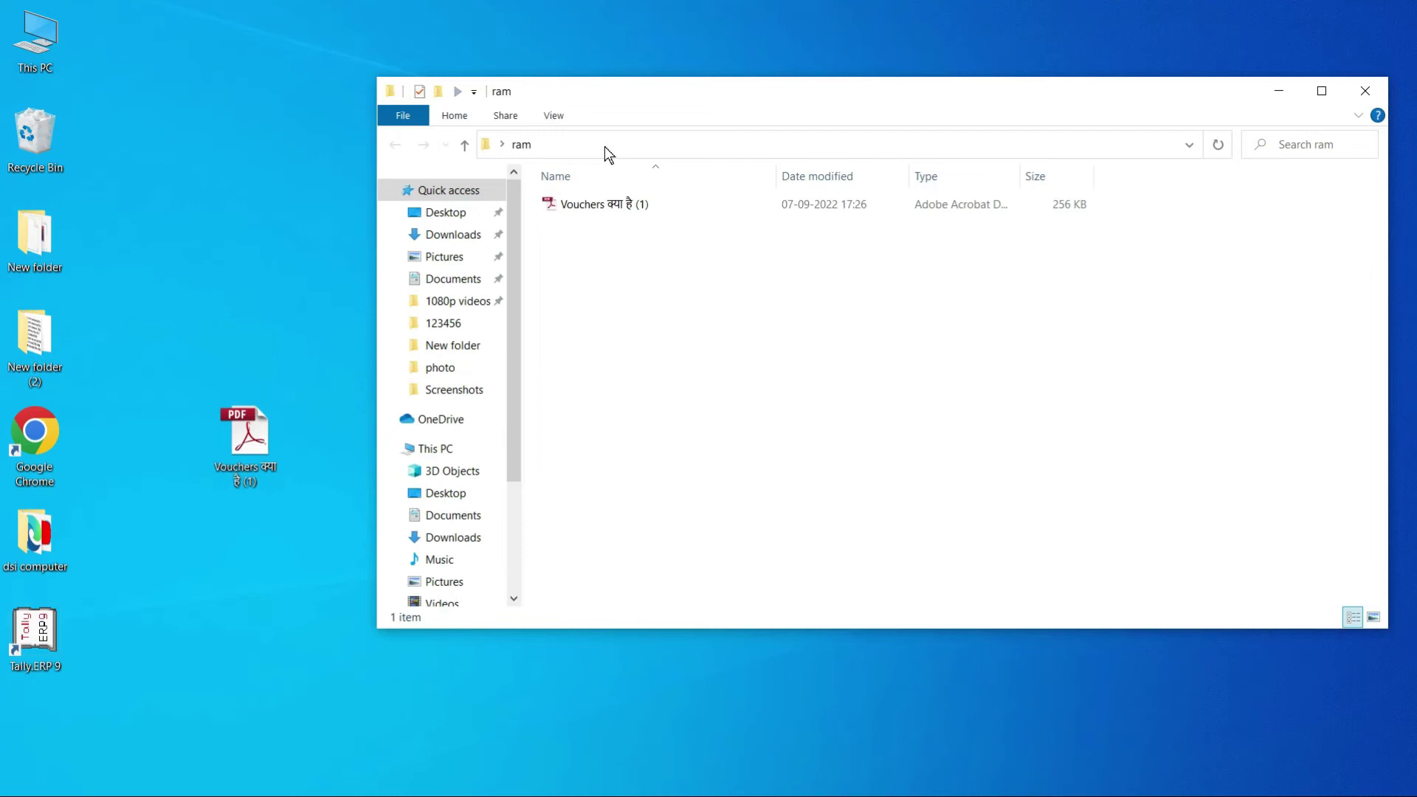
click(1365, 91)
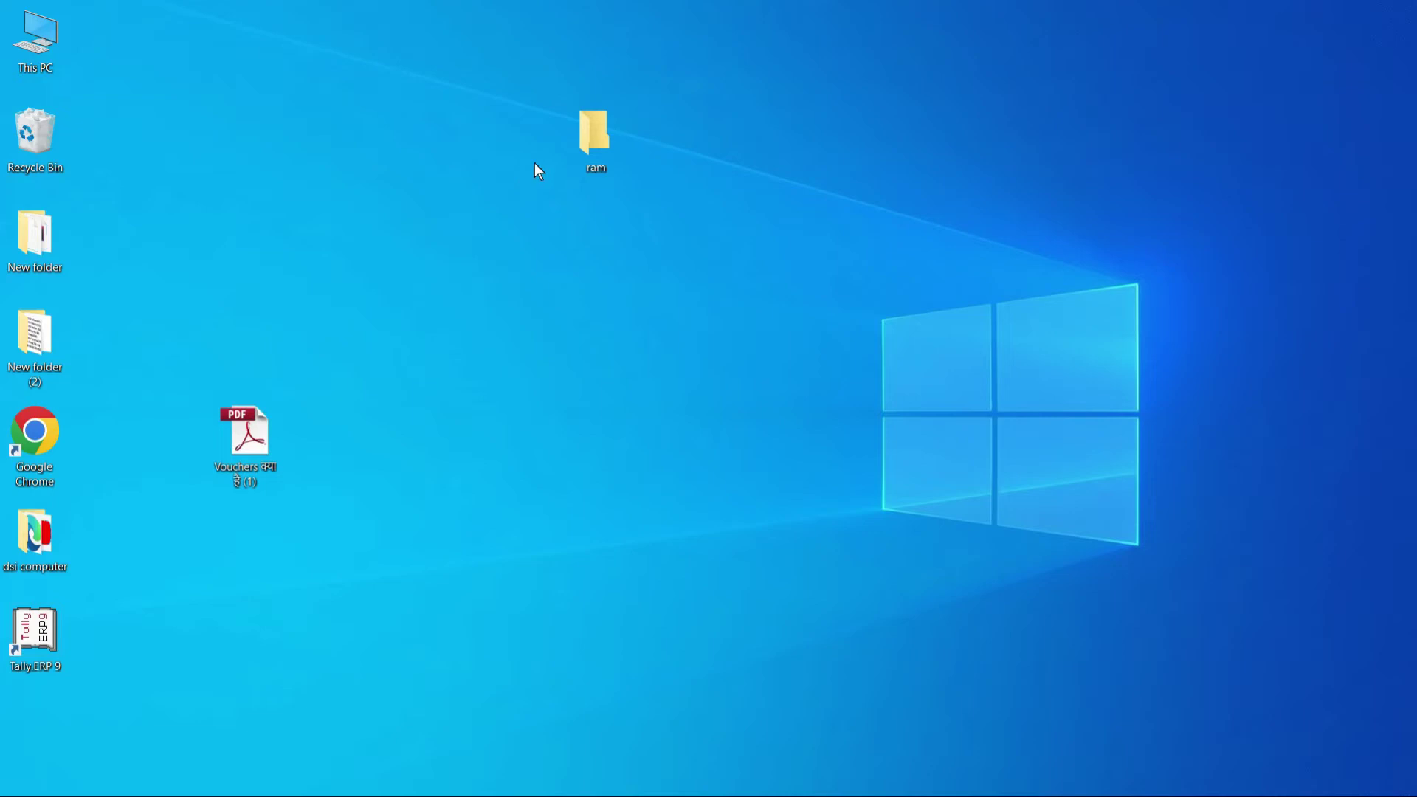
Rename the "ram" folder on the desktop to "dsi" and refresh the desktop
click(587, 144)
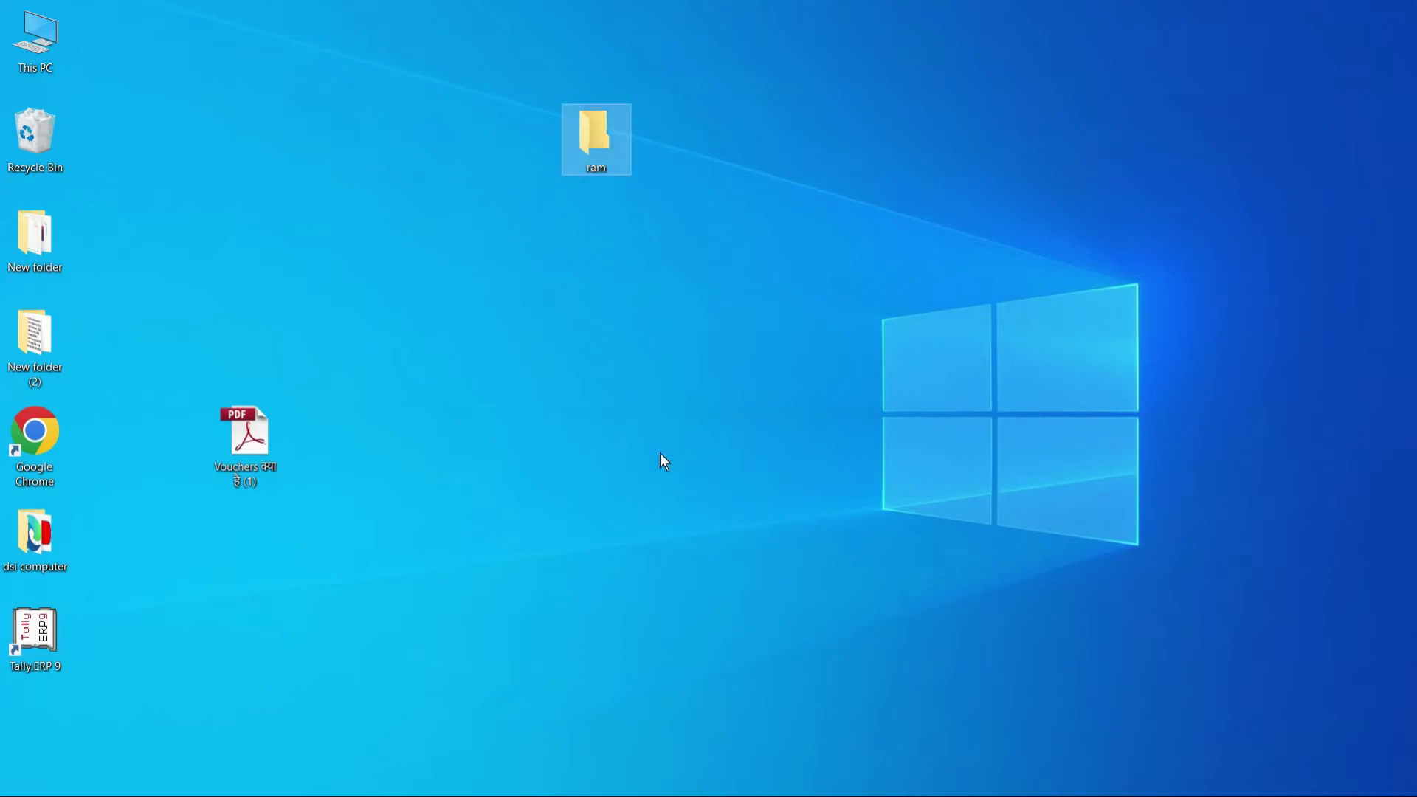
key(F2)
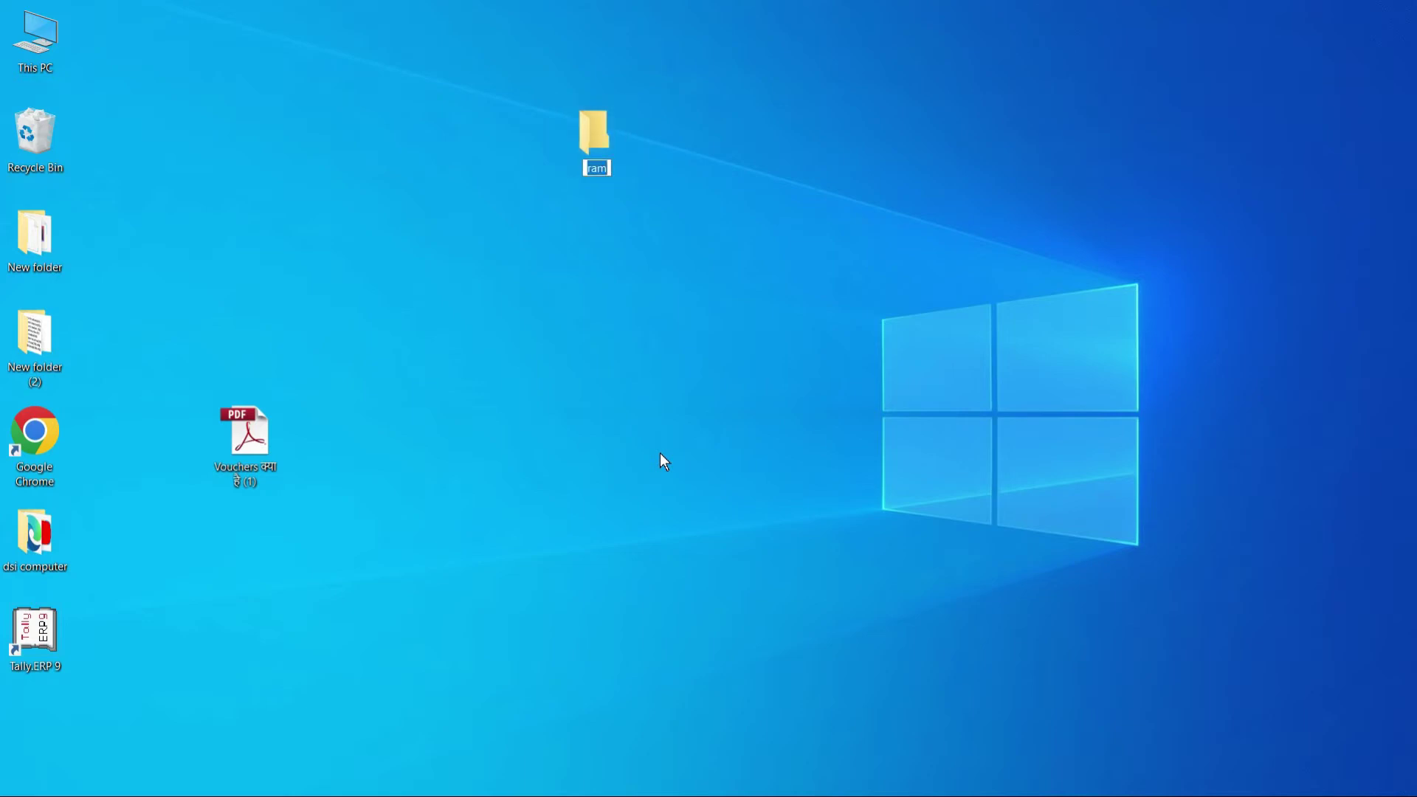
key(BackSpace)
text(dsi)
key(Return)
right_click(628, 250)
click(664, 307)
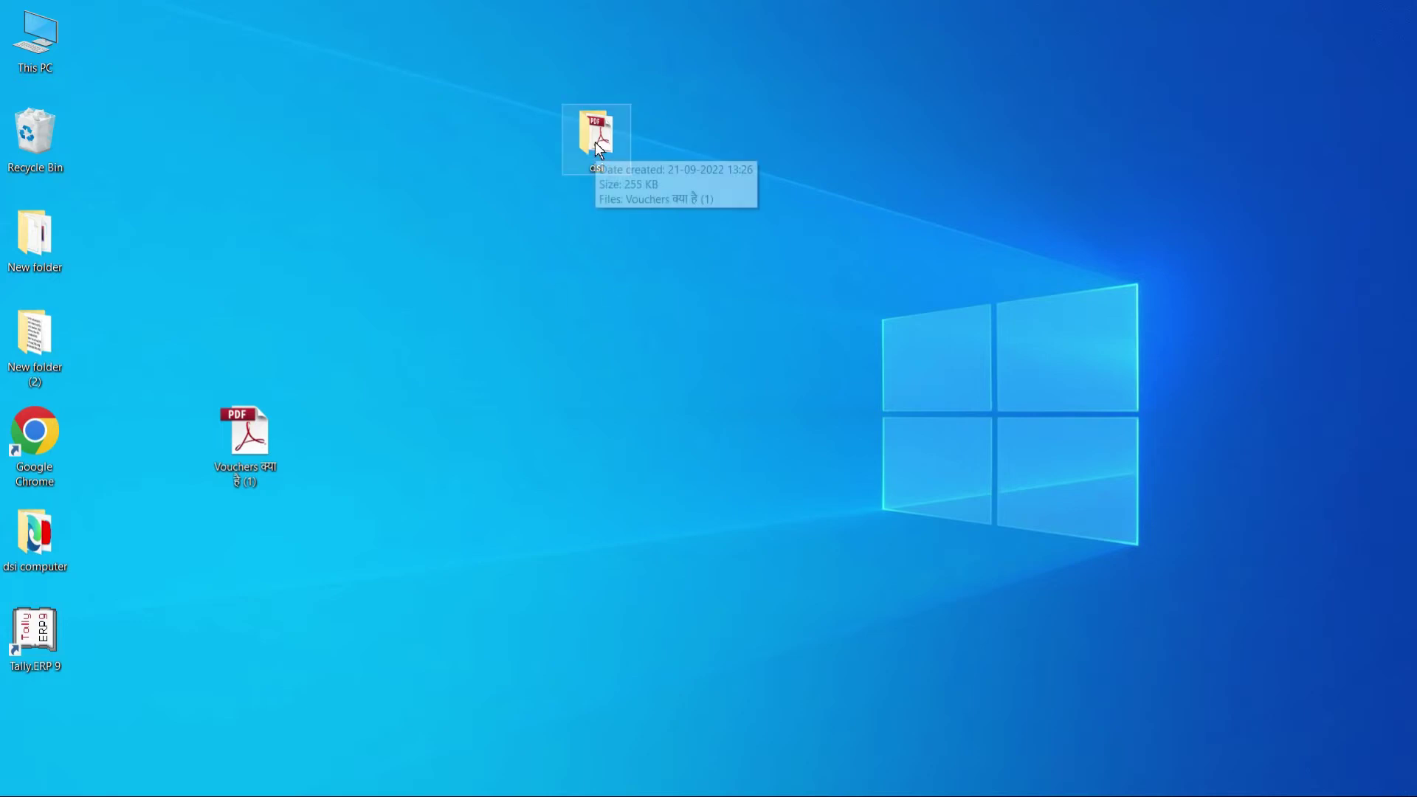
right_click(751, 128)
click(816, 184)
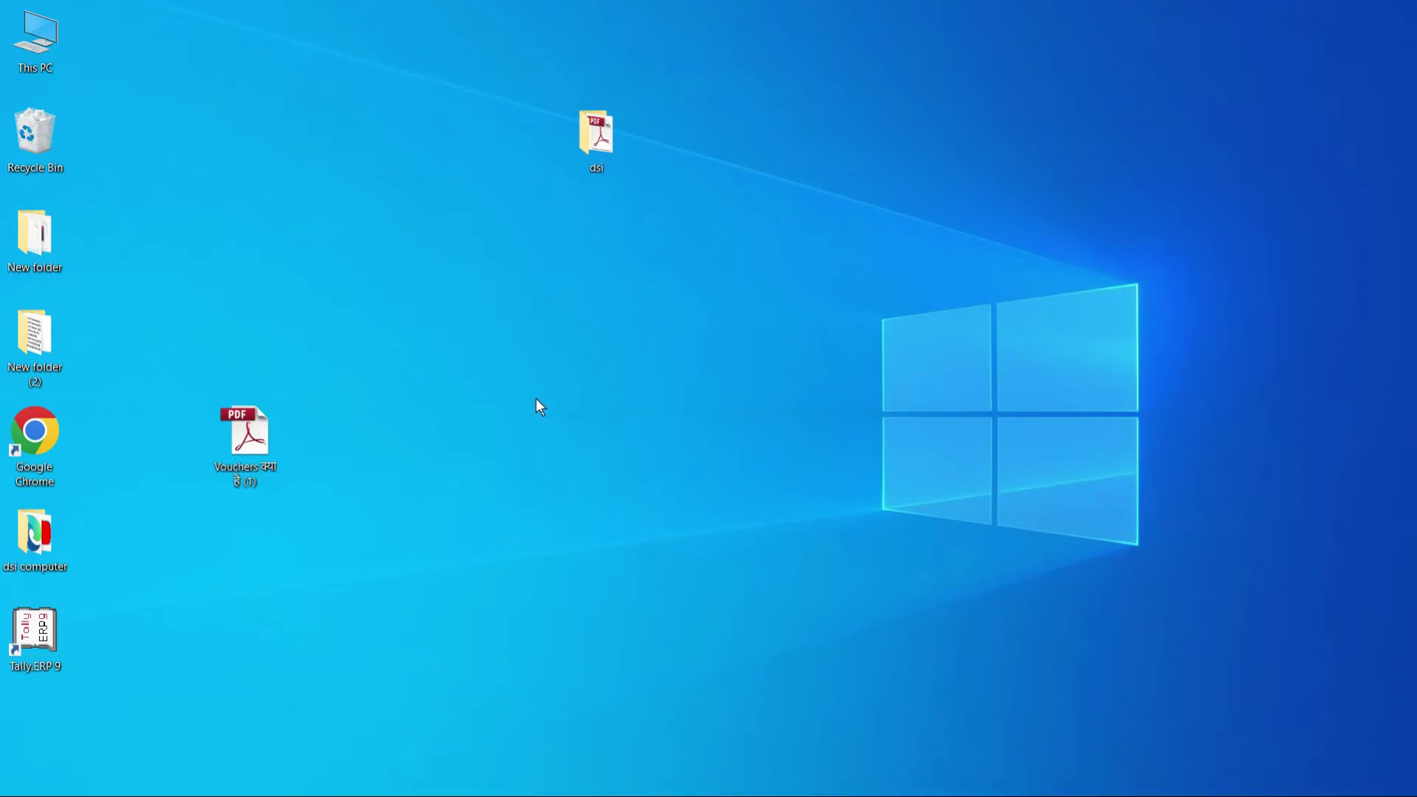
Open the Start menu to view its layout, dismiss it, and refresh the desktop
mouse_move(147, 794)
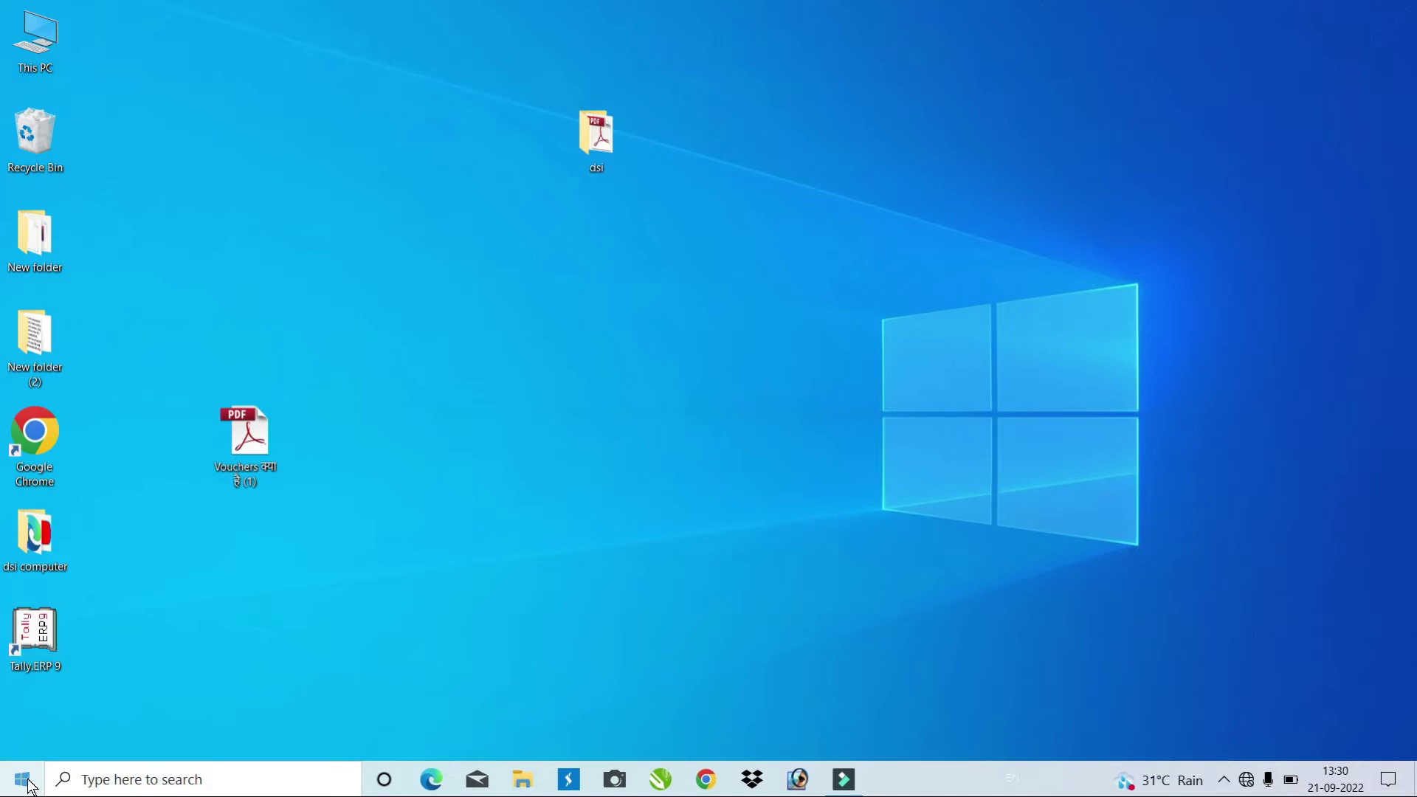
click(22, 781)
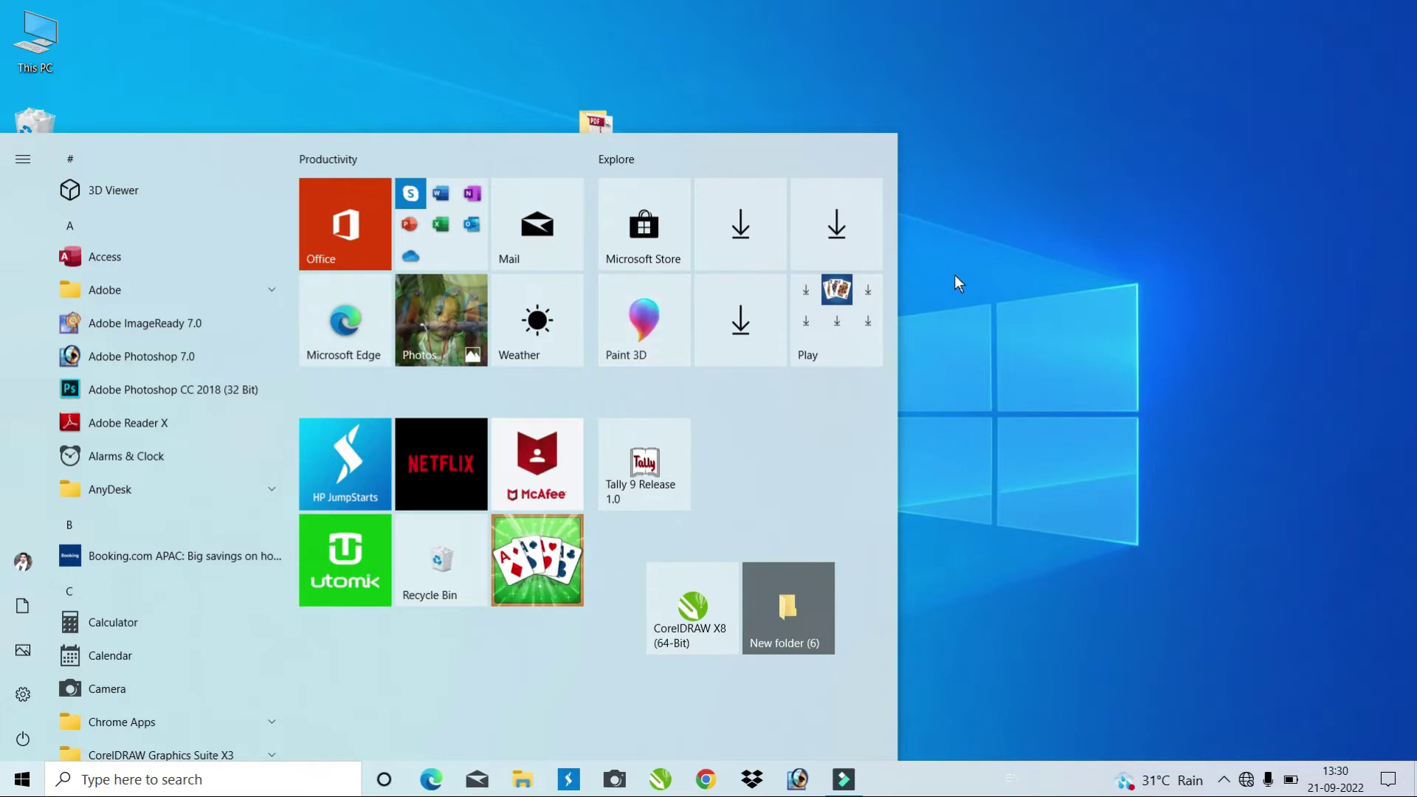
click(981, 241)
right_click(948, 182)
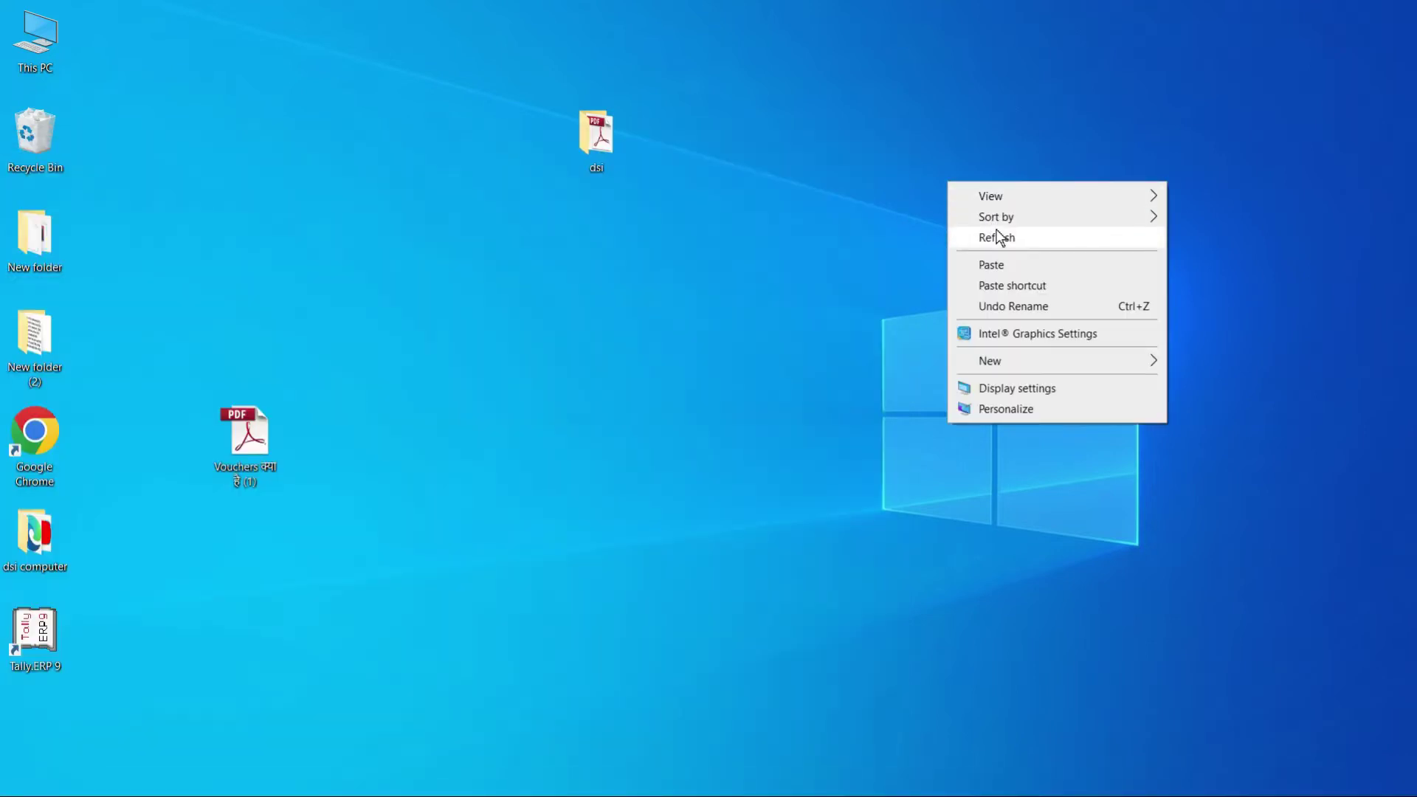
click(995, 232)
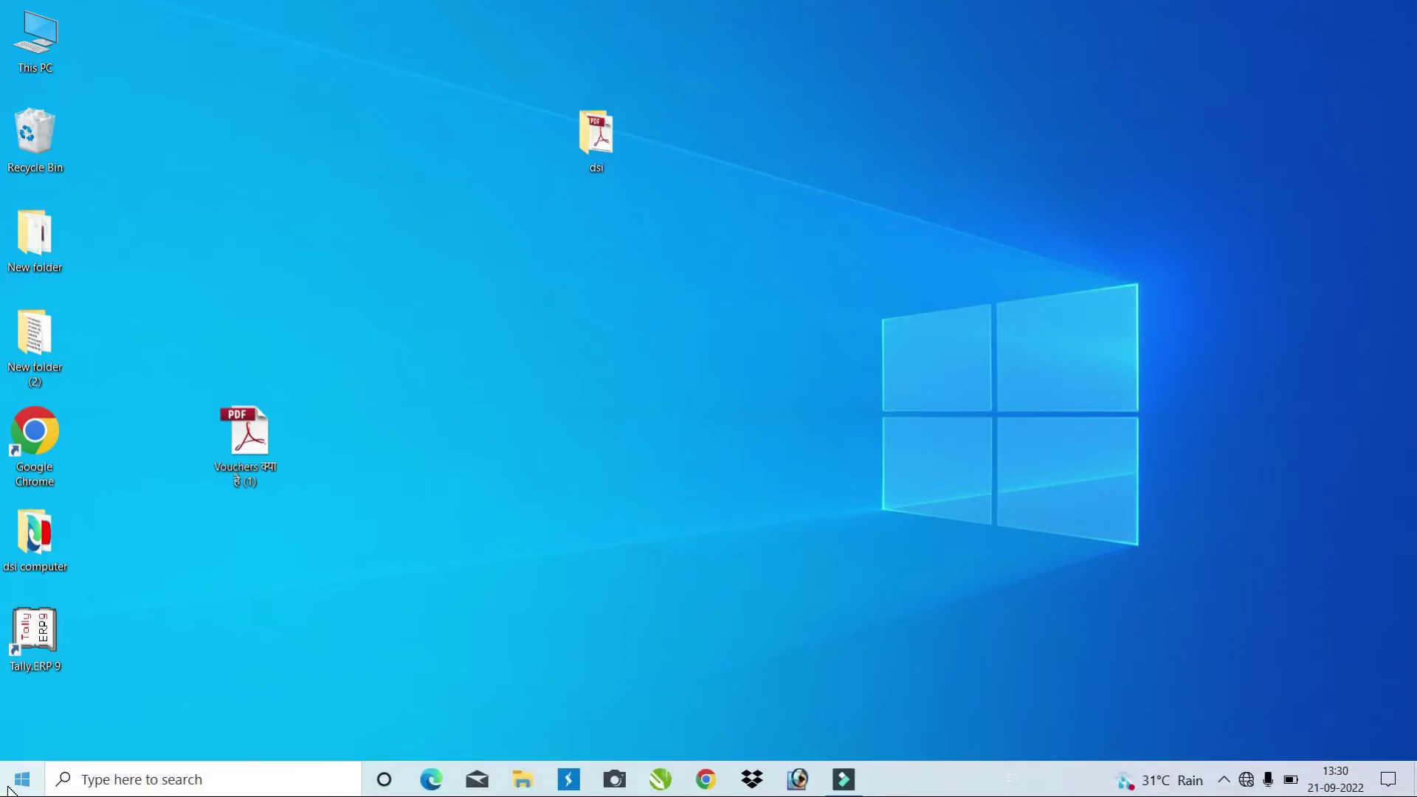
Open the Start menu and browse its alphabetical list of installed apps
click(22, 779)
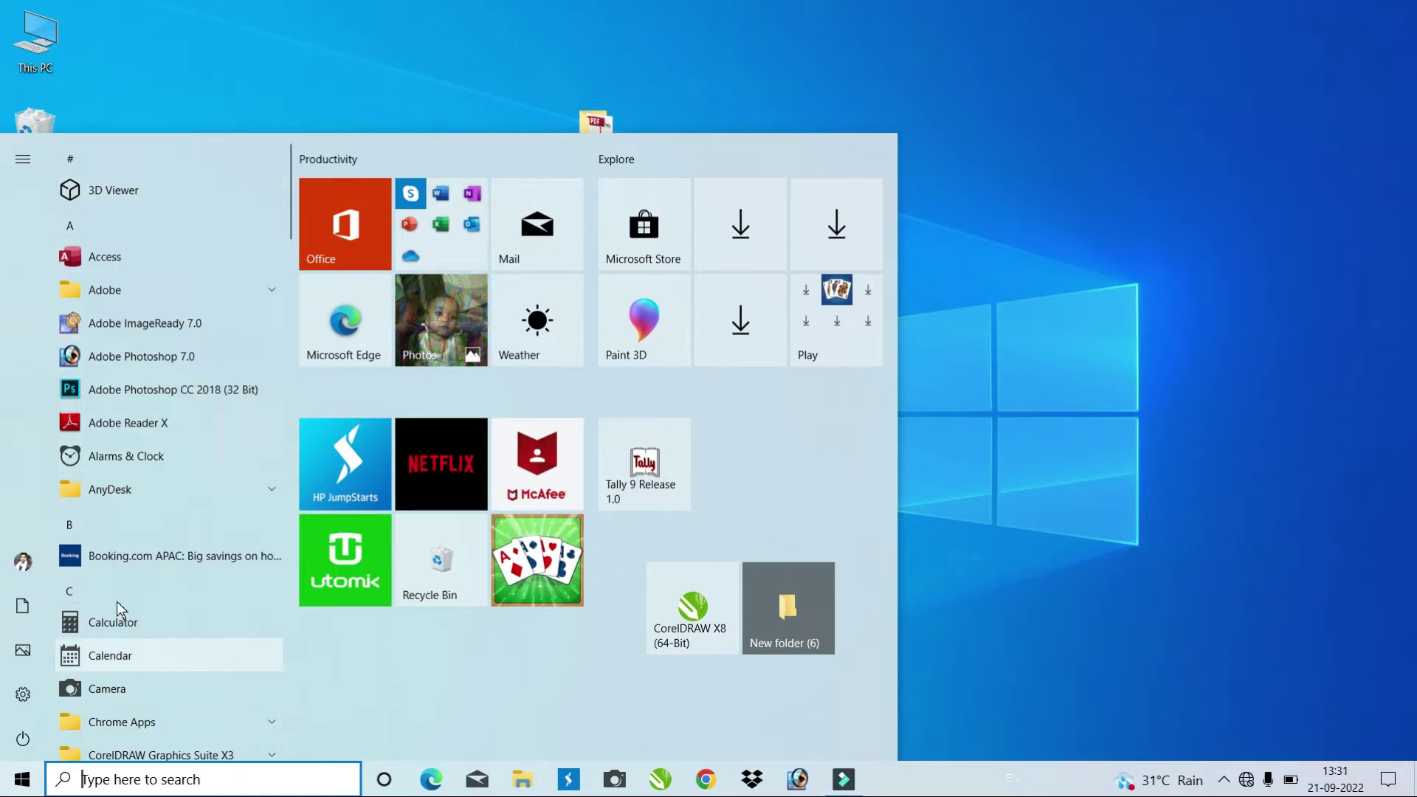
scroll(166, 343, down, 2)
scroll(166, 343, down, 10)
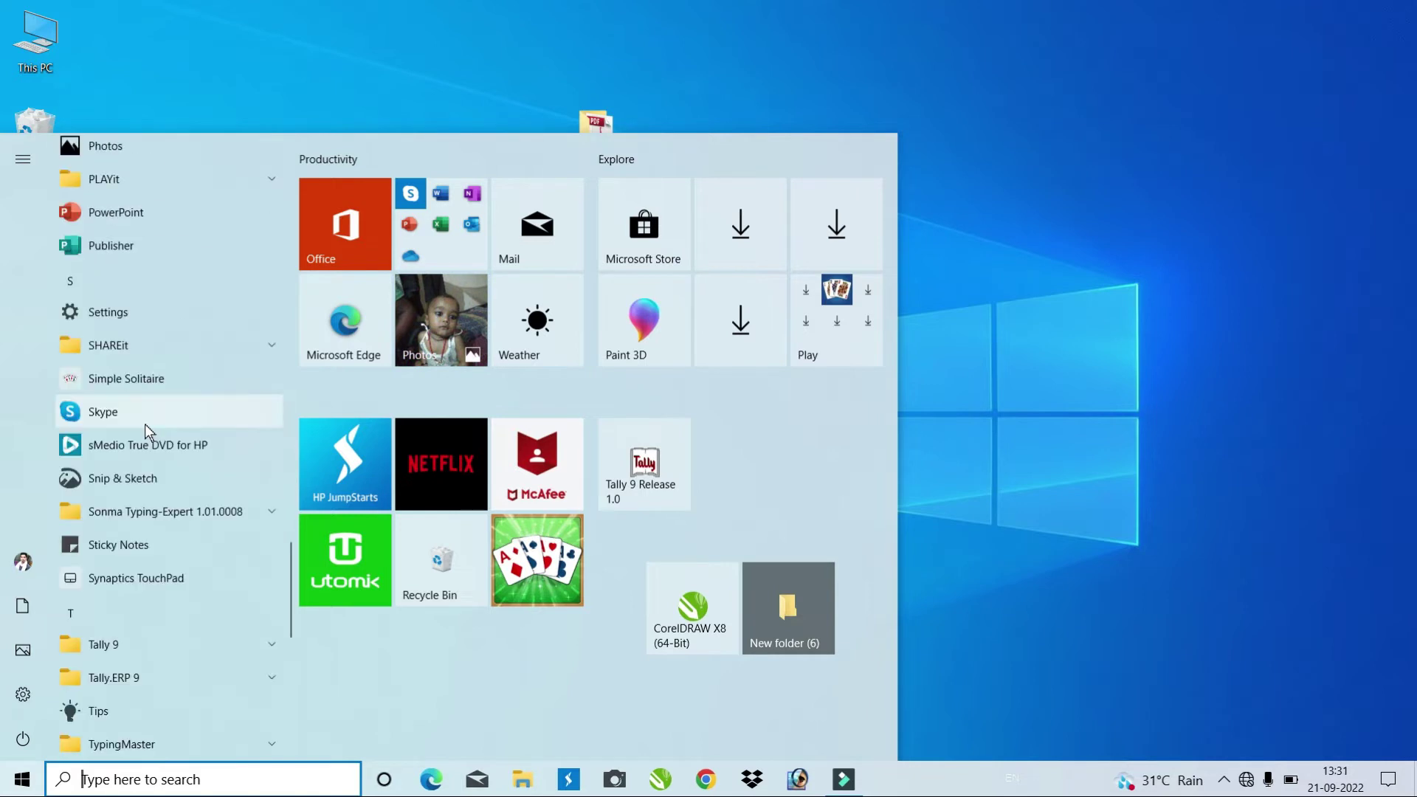
scroll(157, 461, up, 12)
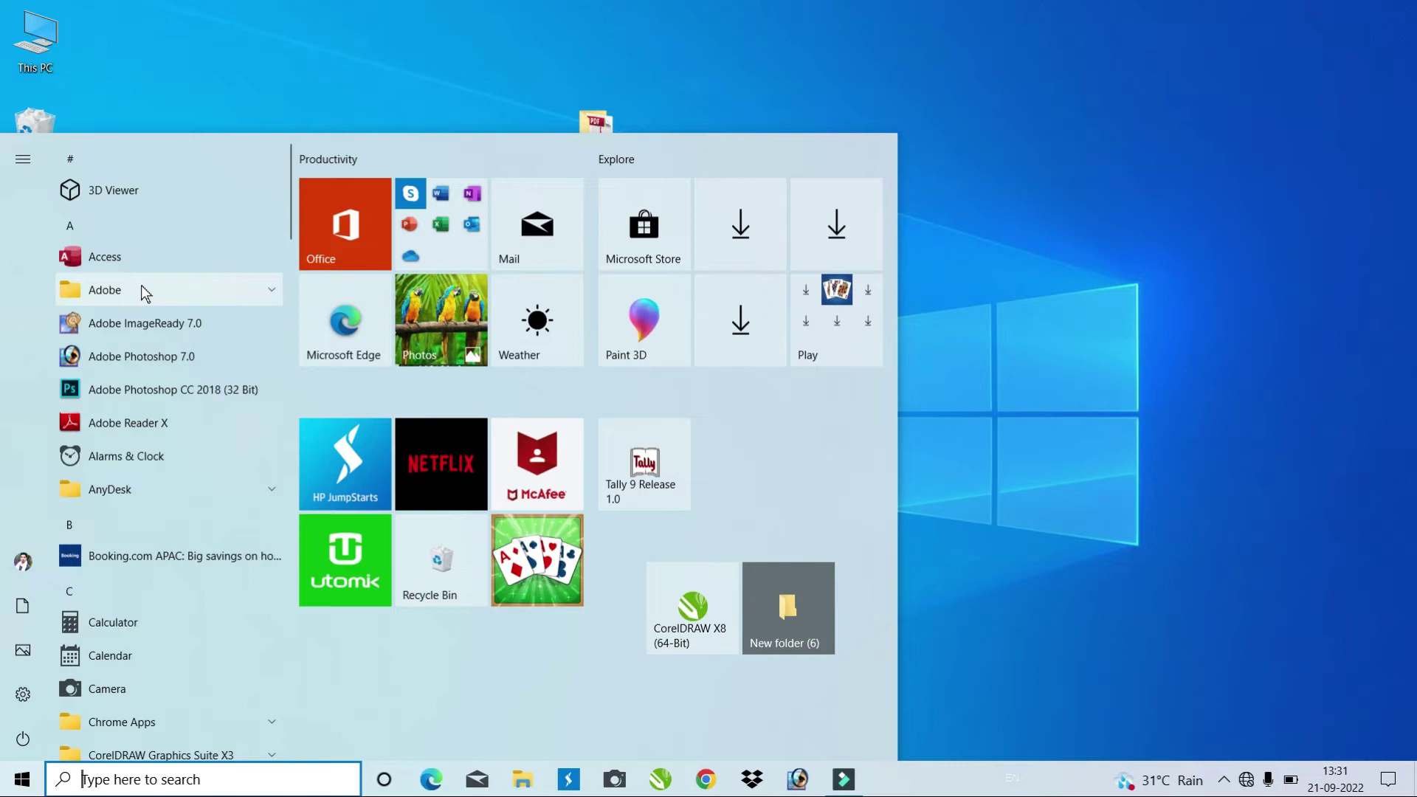
scroll(144, 338, down, 1)
scroll(145, 343, down, 10)
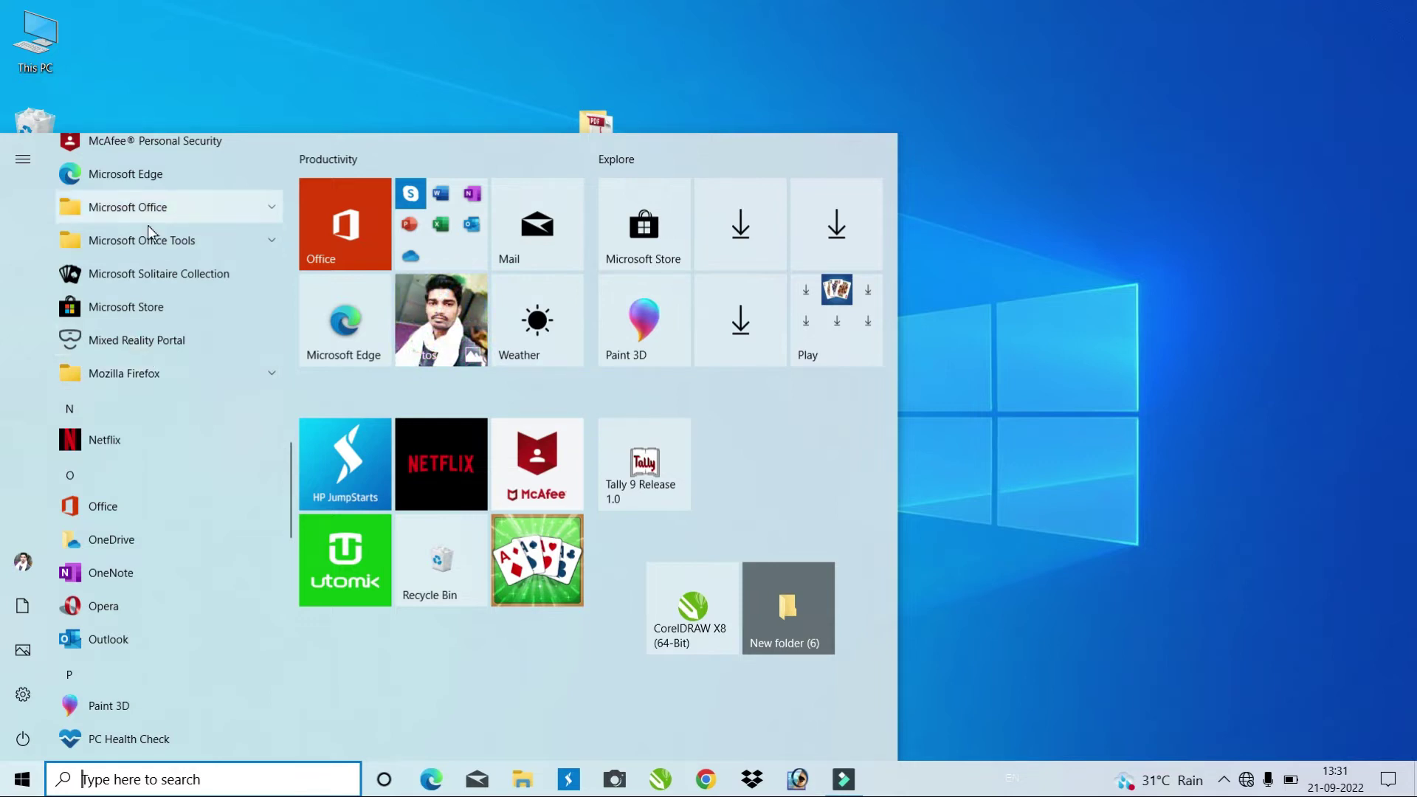
scroll(176, 347, up, 8)
scroll(174, 348, up, 5)
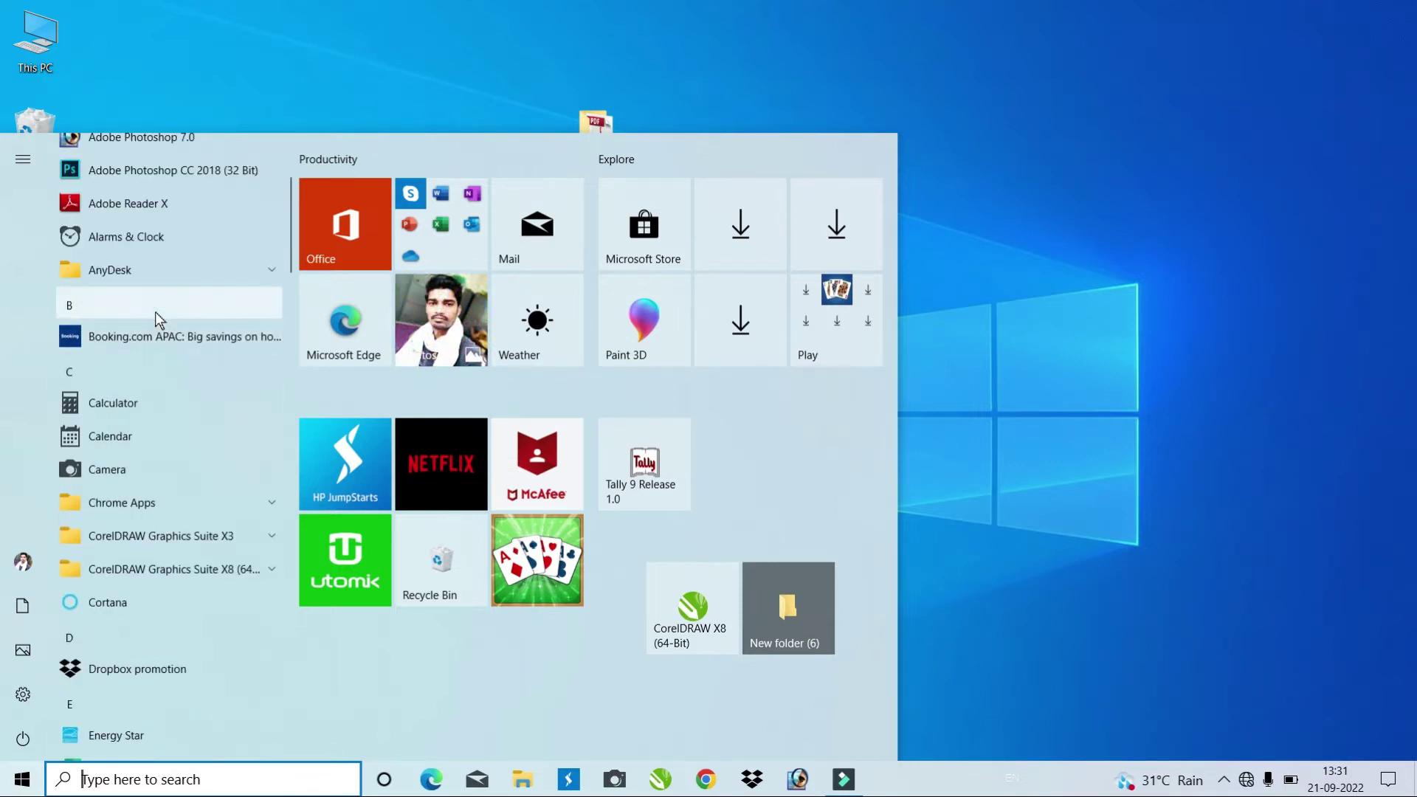
scroll(155, 311, down, 12)
scroll(139, 428, down, 10)
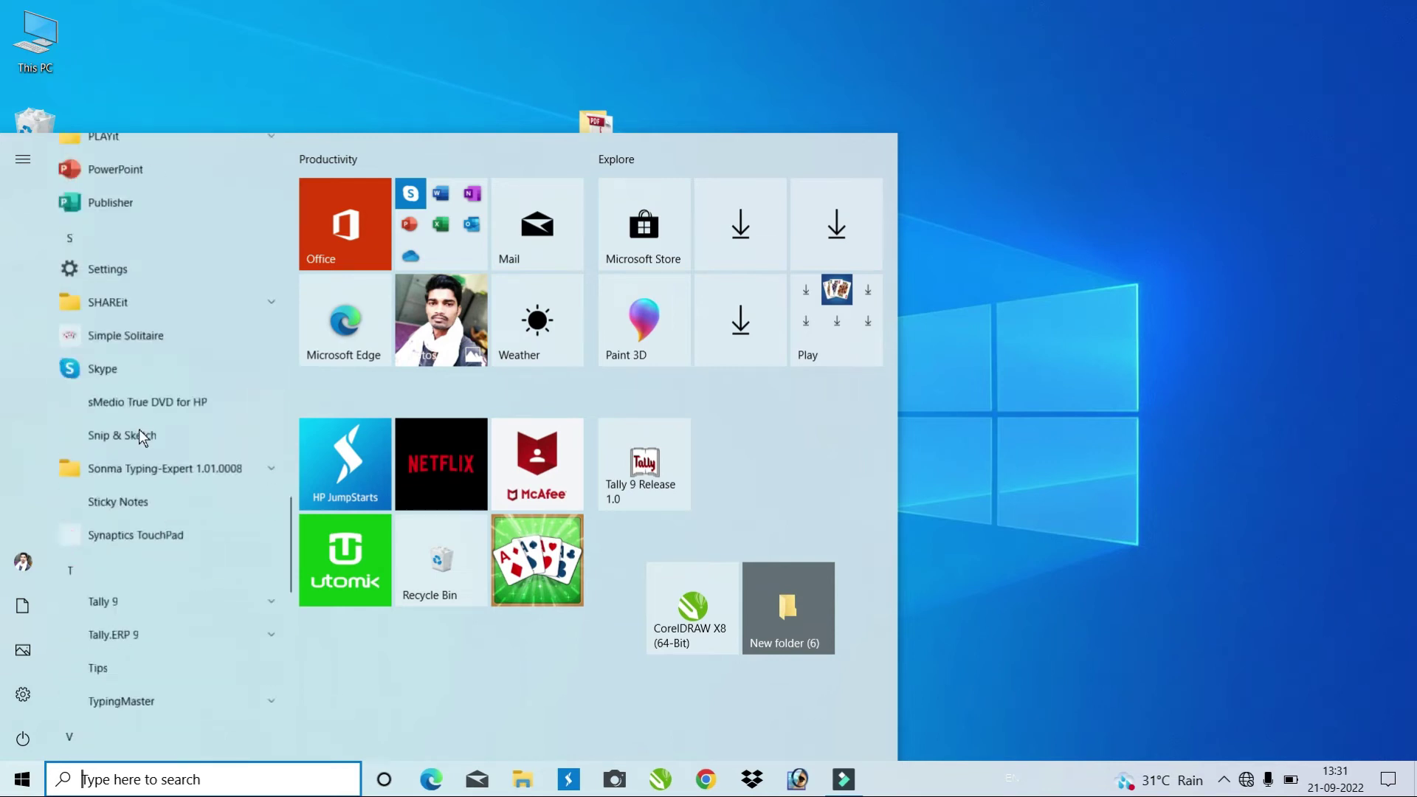
scroll(107, 648, up, 8)
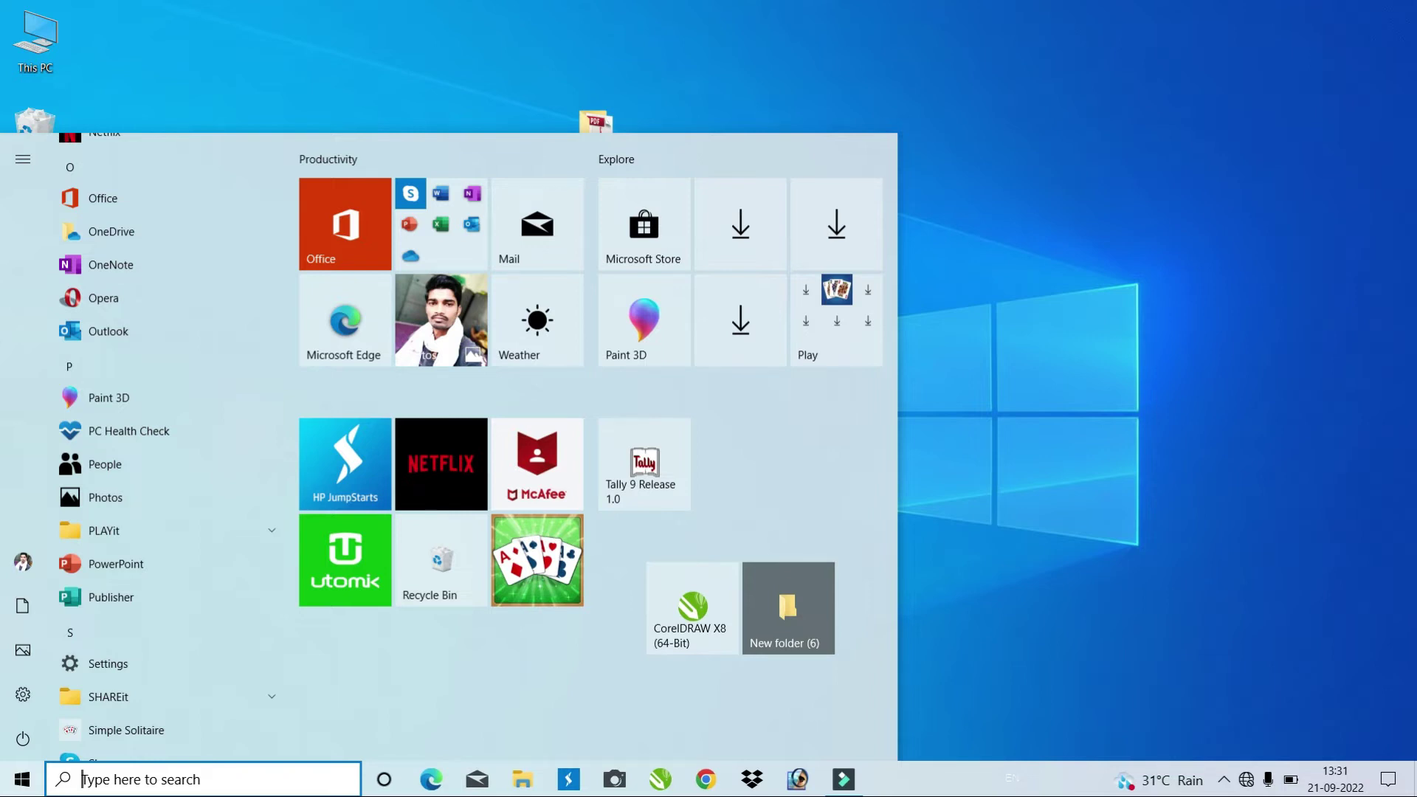
Search Windows for "paint", open the Paint app and maximize its window
text(p)
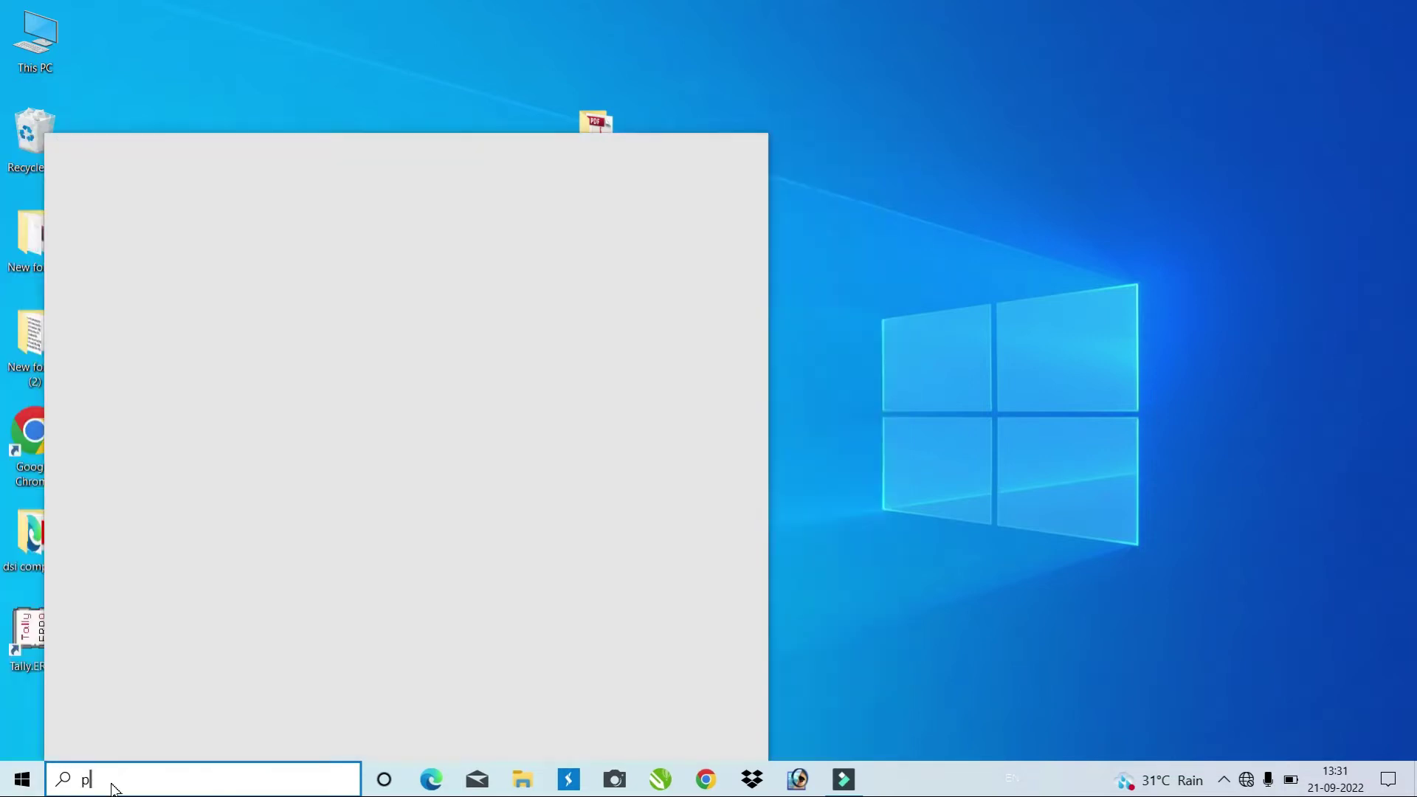
text(a)
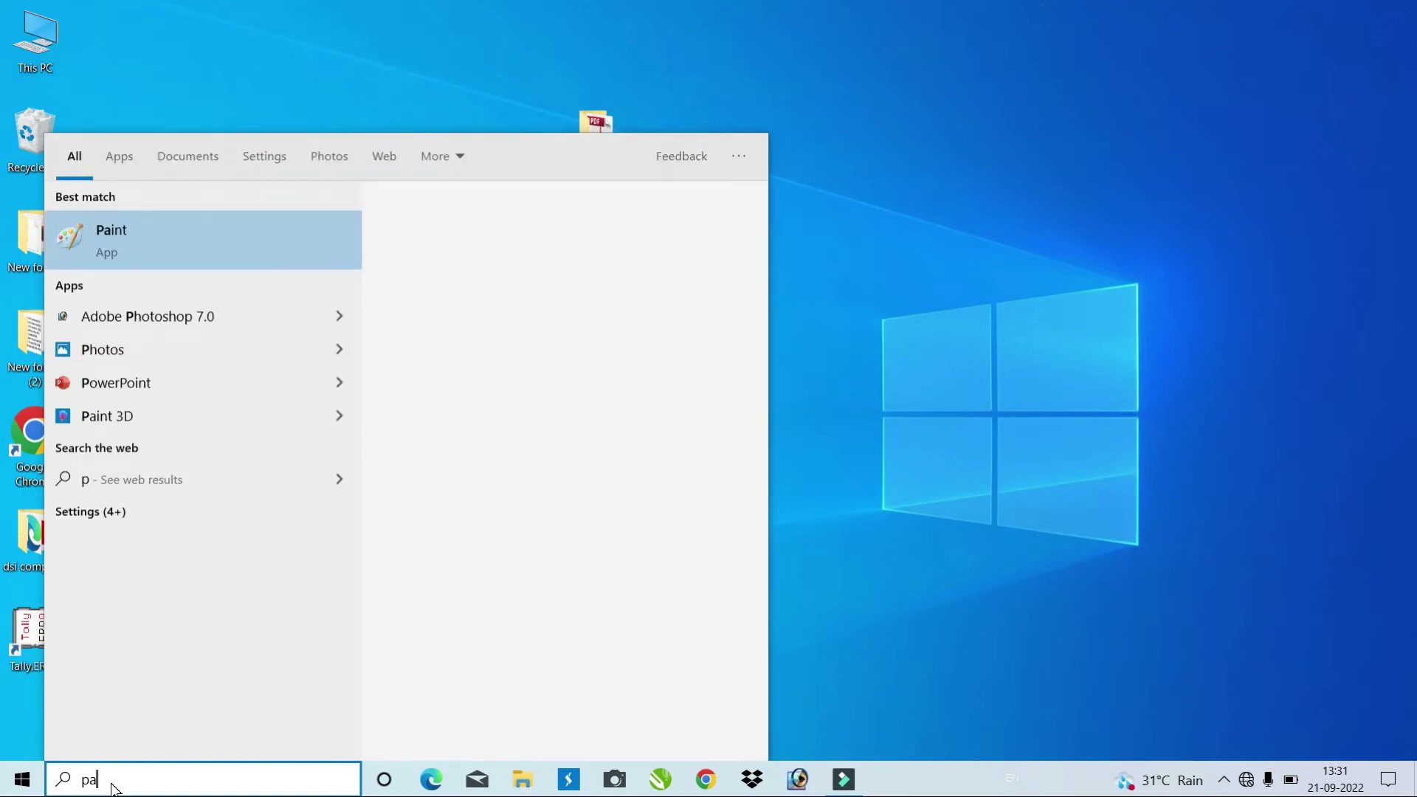
text(int)
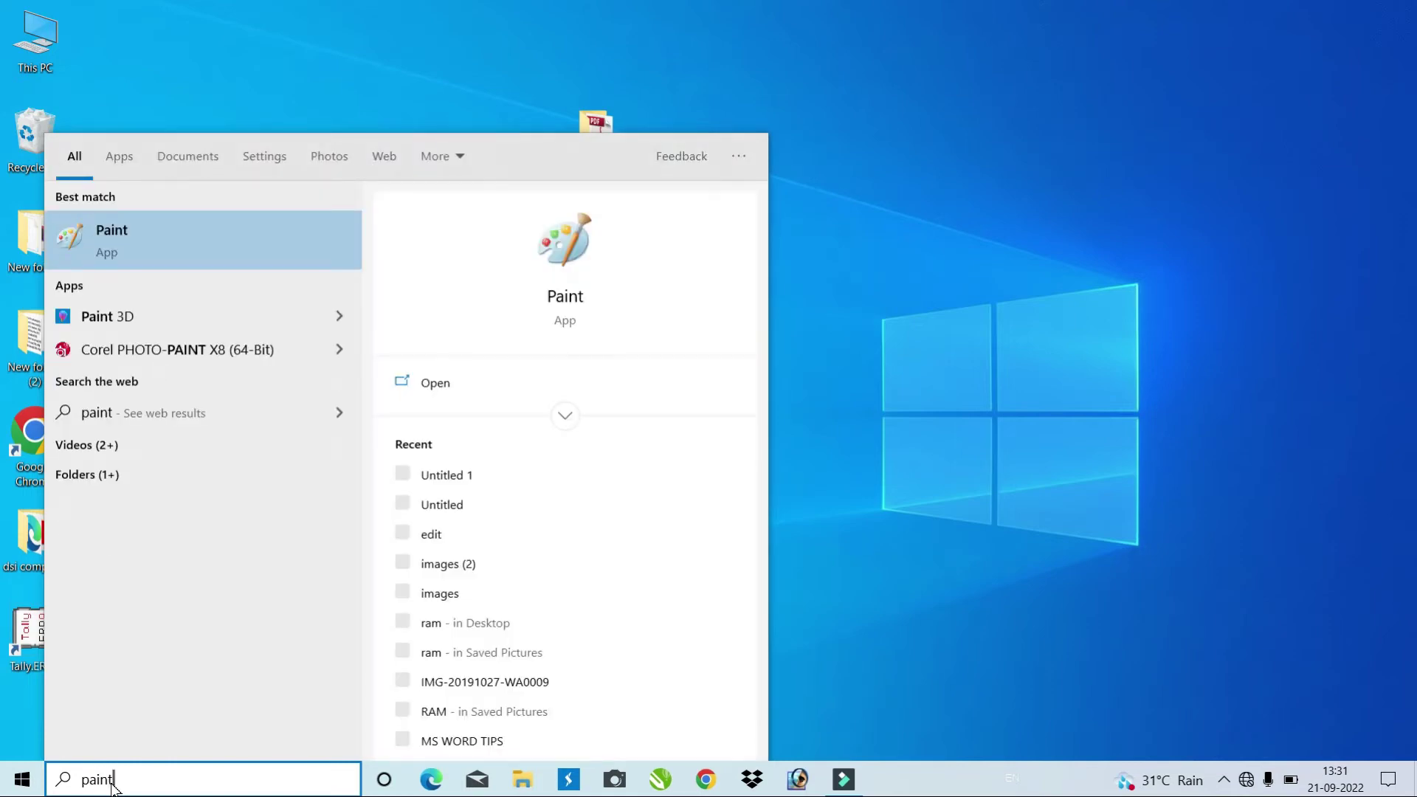
click(152, 235)
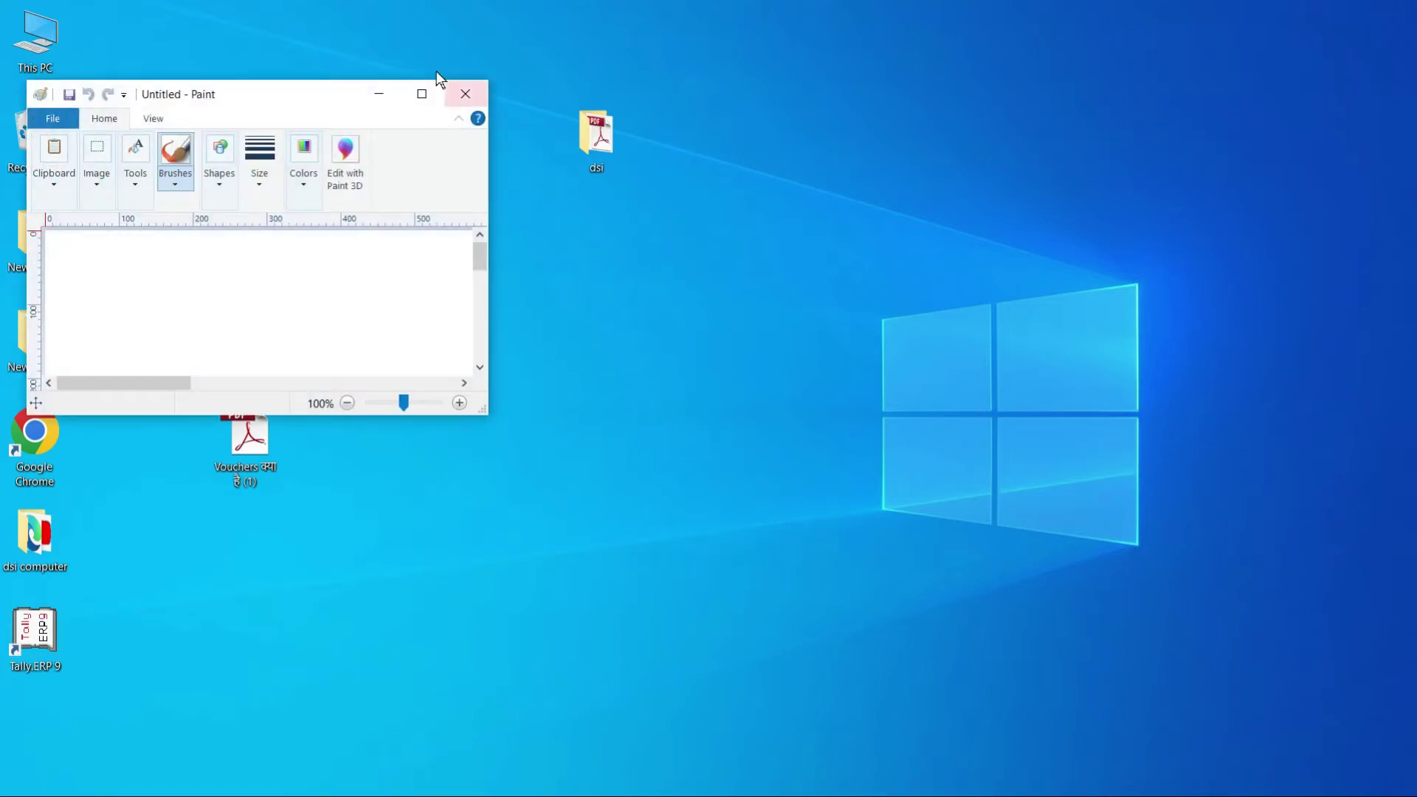
click(428, 100)
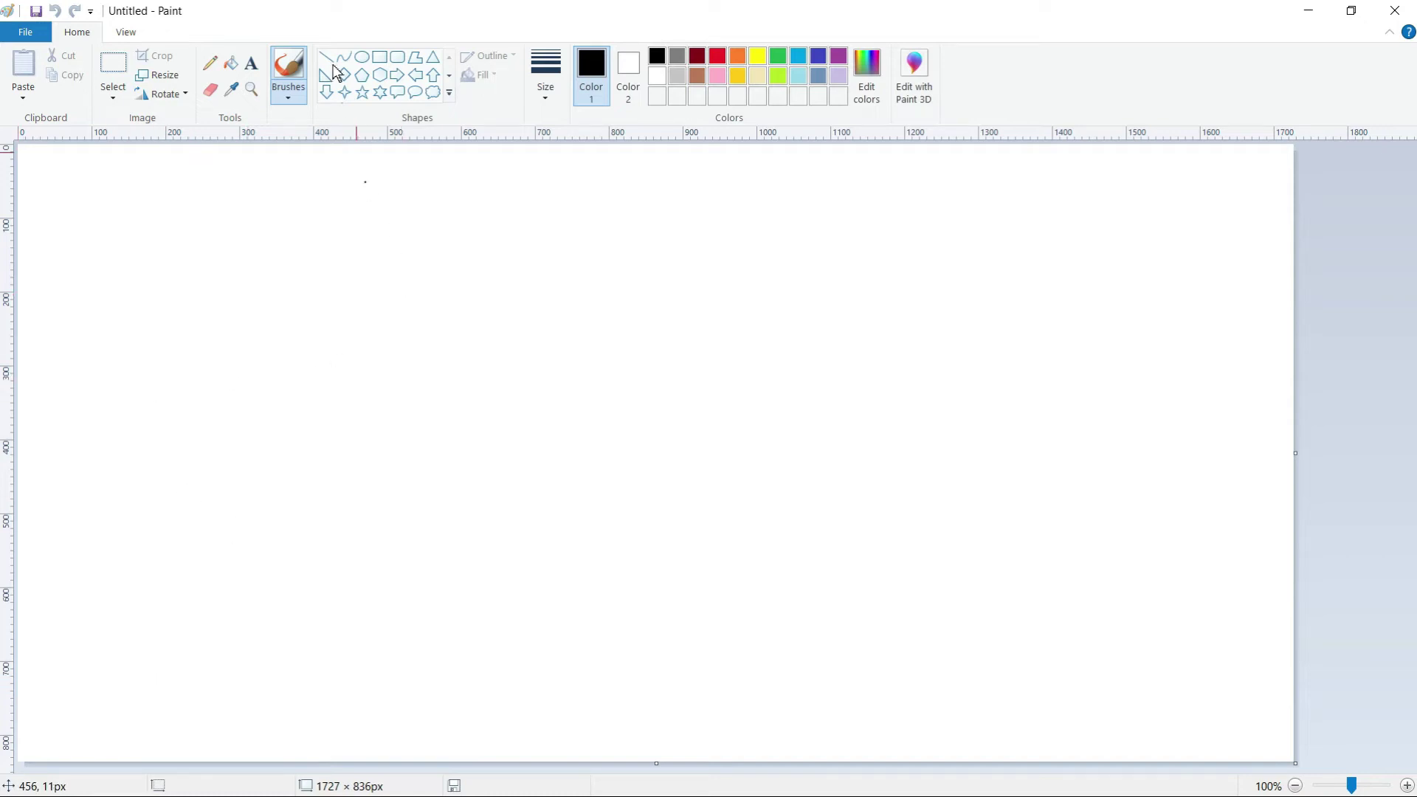
Draw a five-point star on the canvas and a right arrow of about 679 × 359 px beside it
click(361, 92)
drag(191, 274, 510, 609)
click(649, 522)
click(397, 75)
drag(603, 297, 1105, 563)
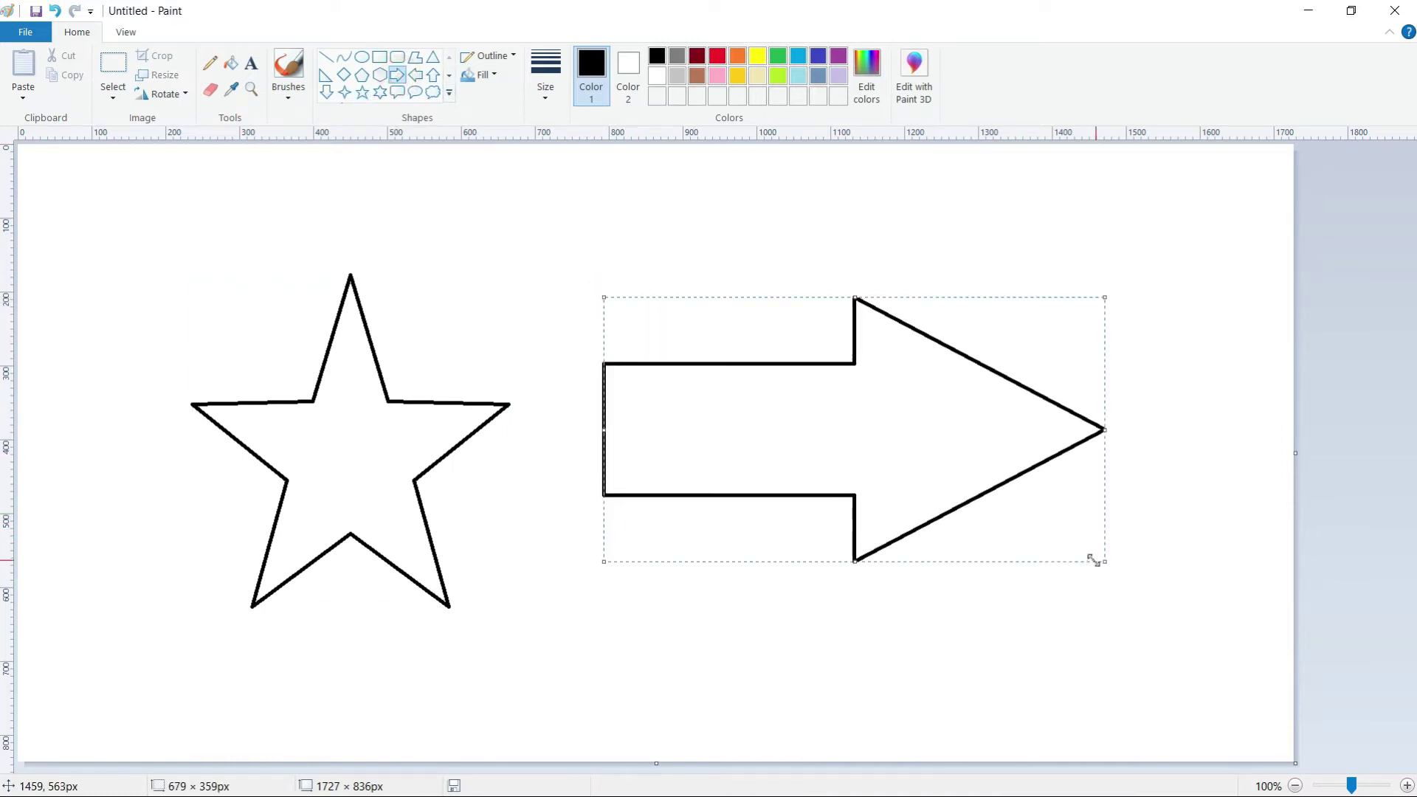
click(643, 672)
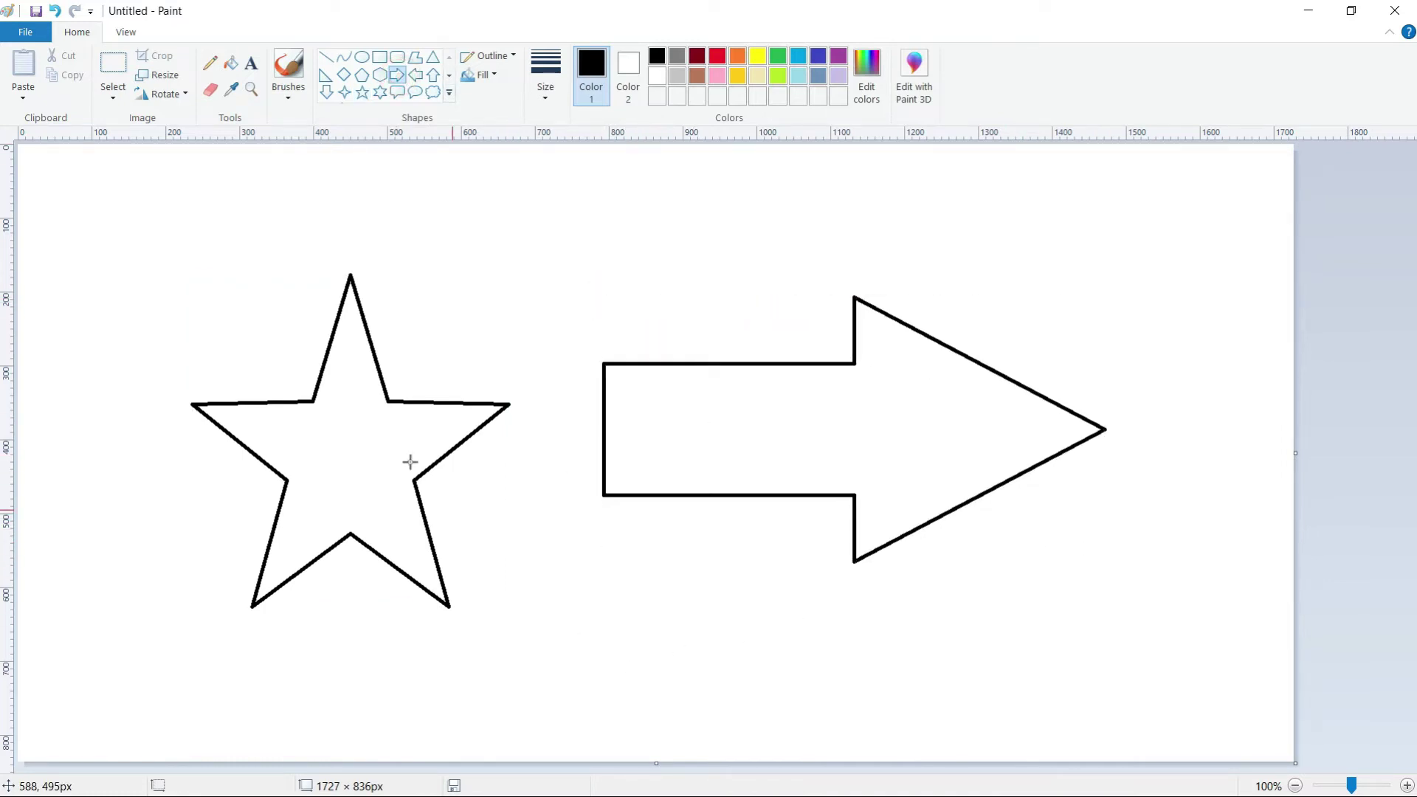
Fill the arrow with red and the star with light blue
click(231, 63)
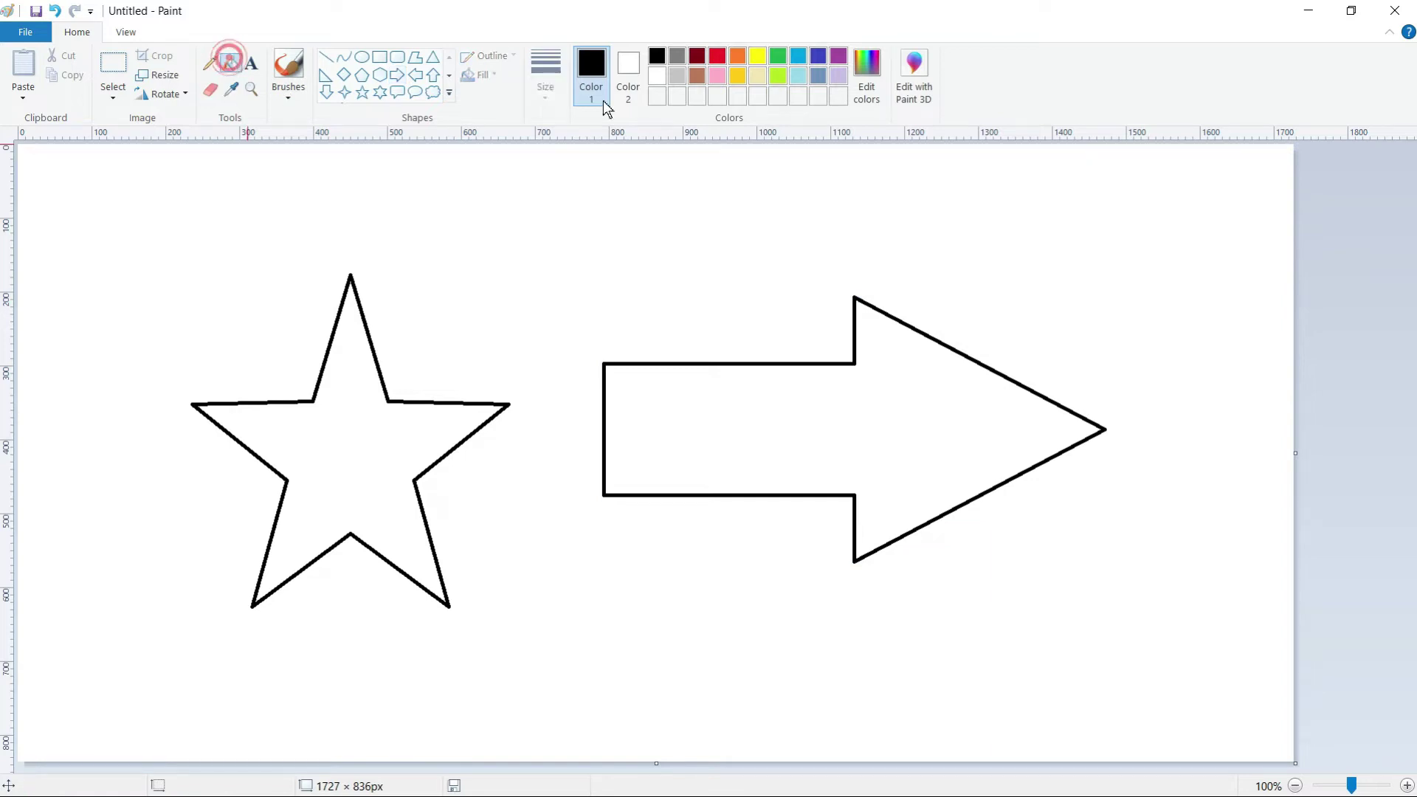
click(717, 58)
click(828, 448)
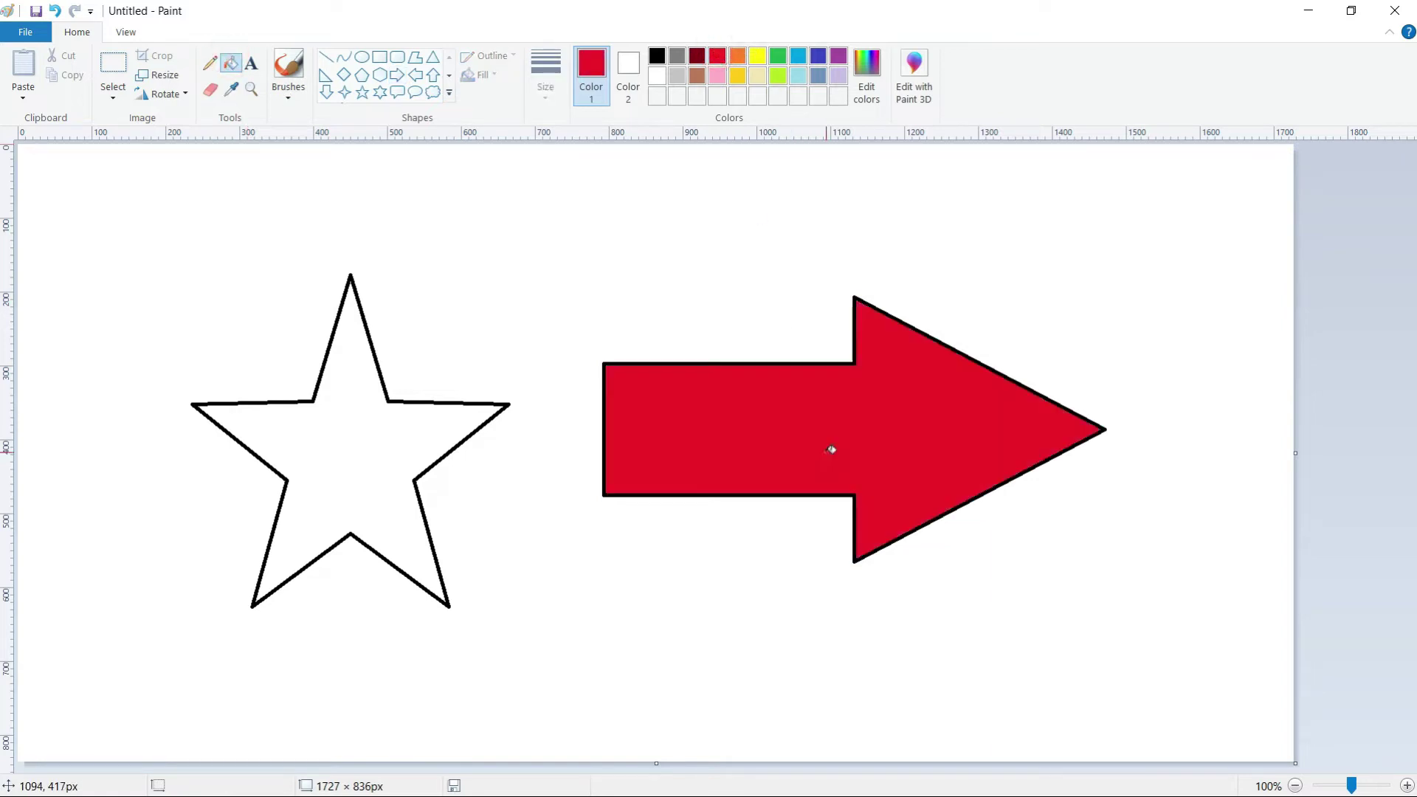
click(798, 56)
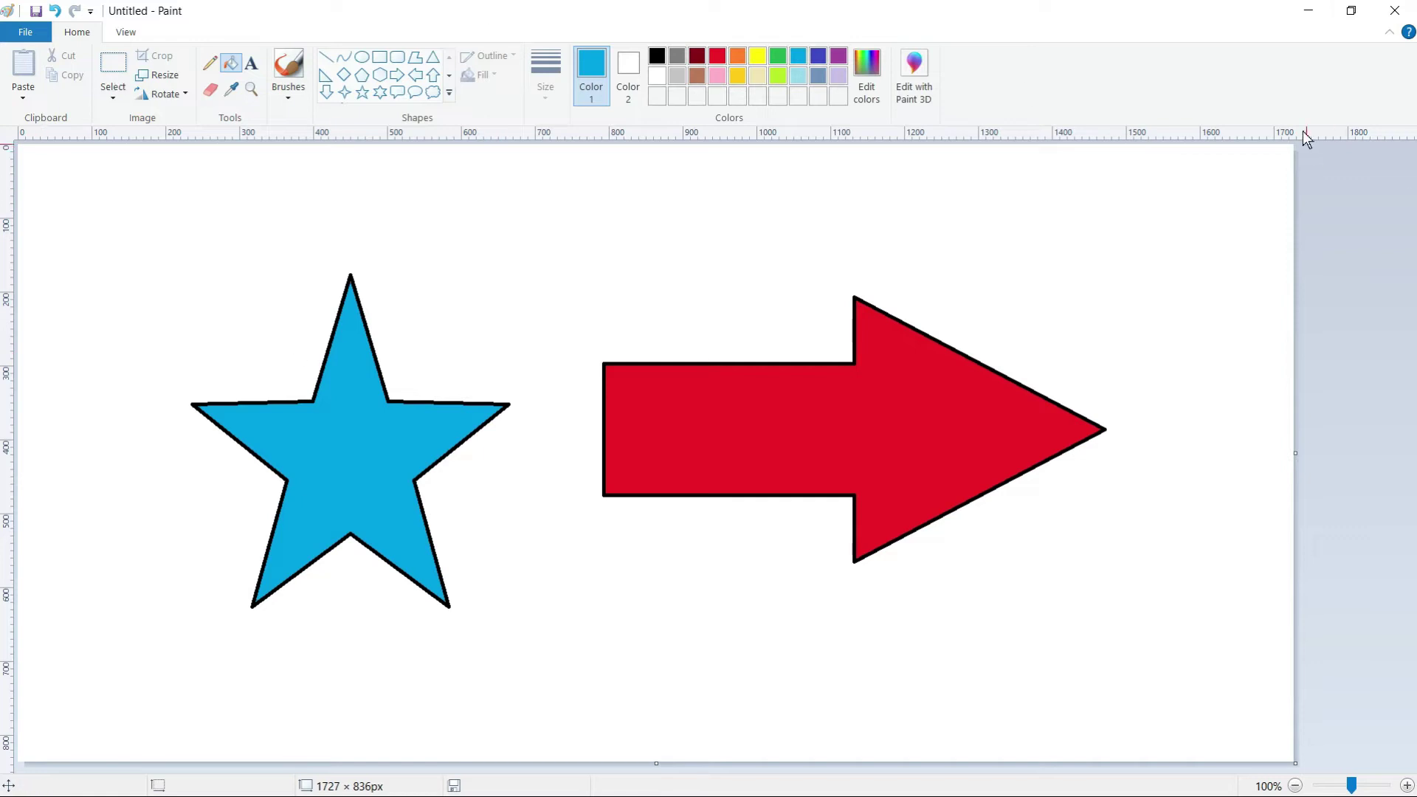
Close Paint without saving the drawing and refresh the desktop
click(1397, 13)
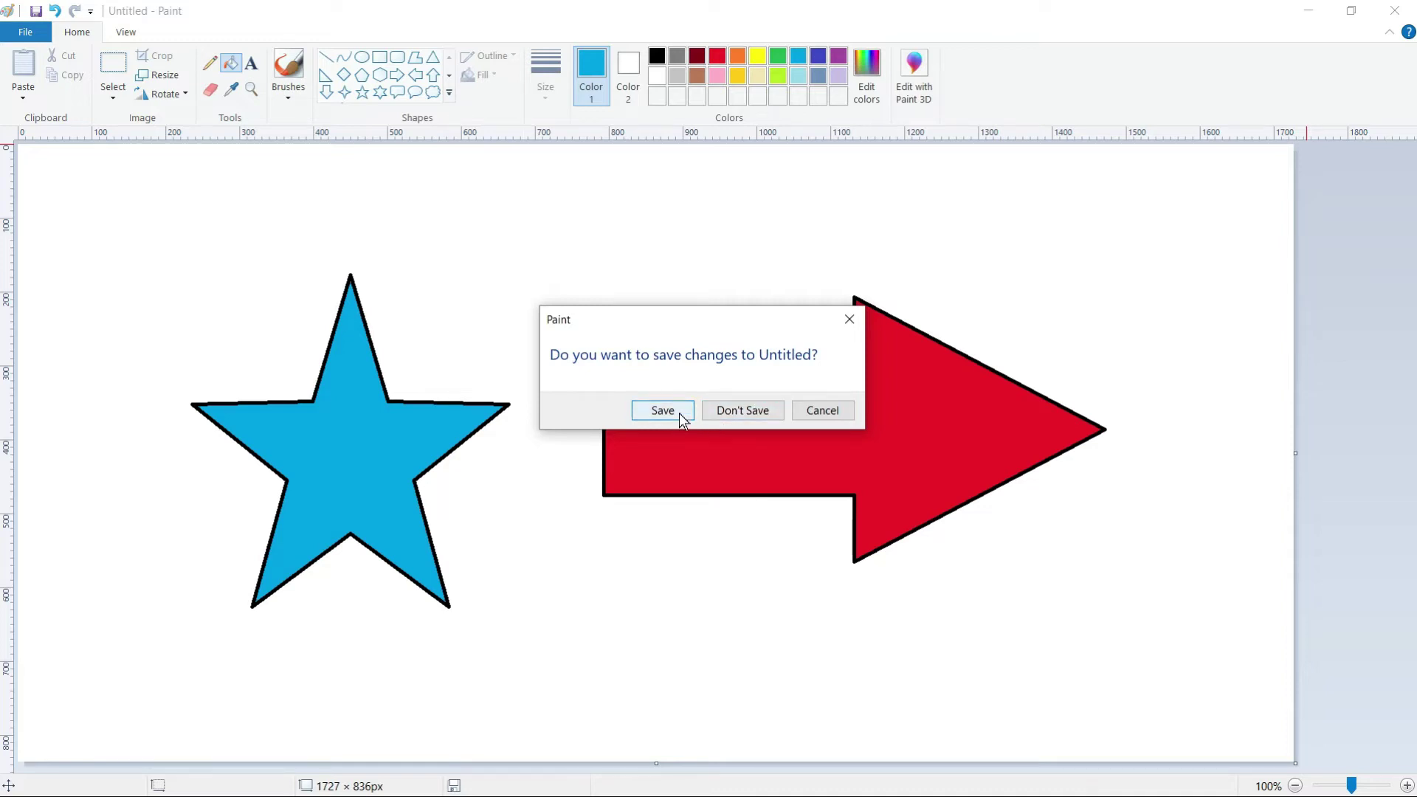
click(730, 410)
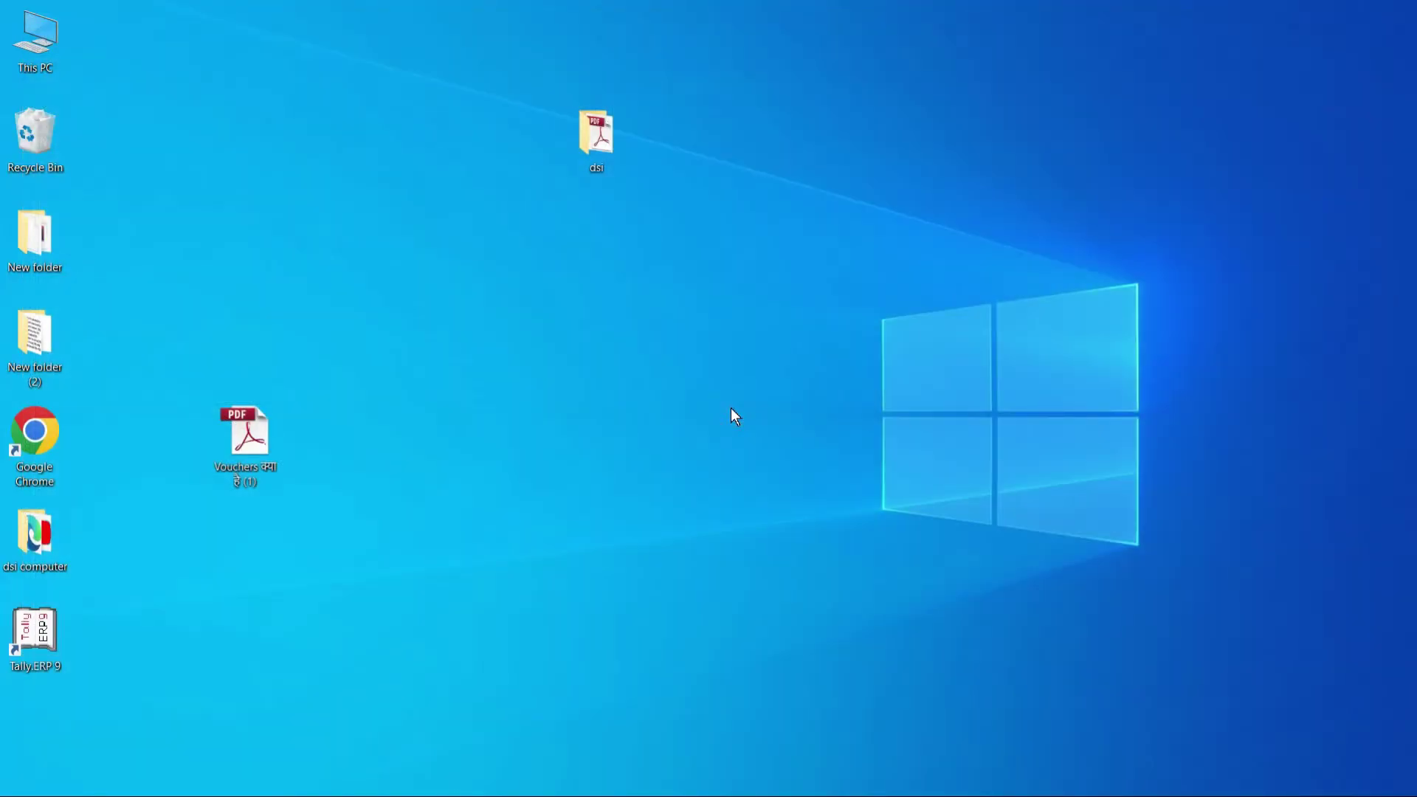
right_click(772, 158)
click(815, 220)
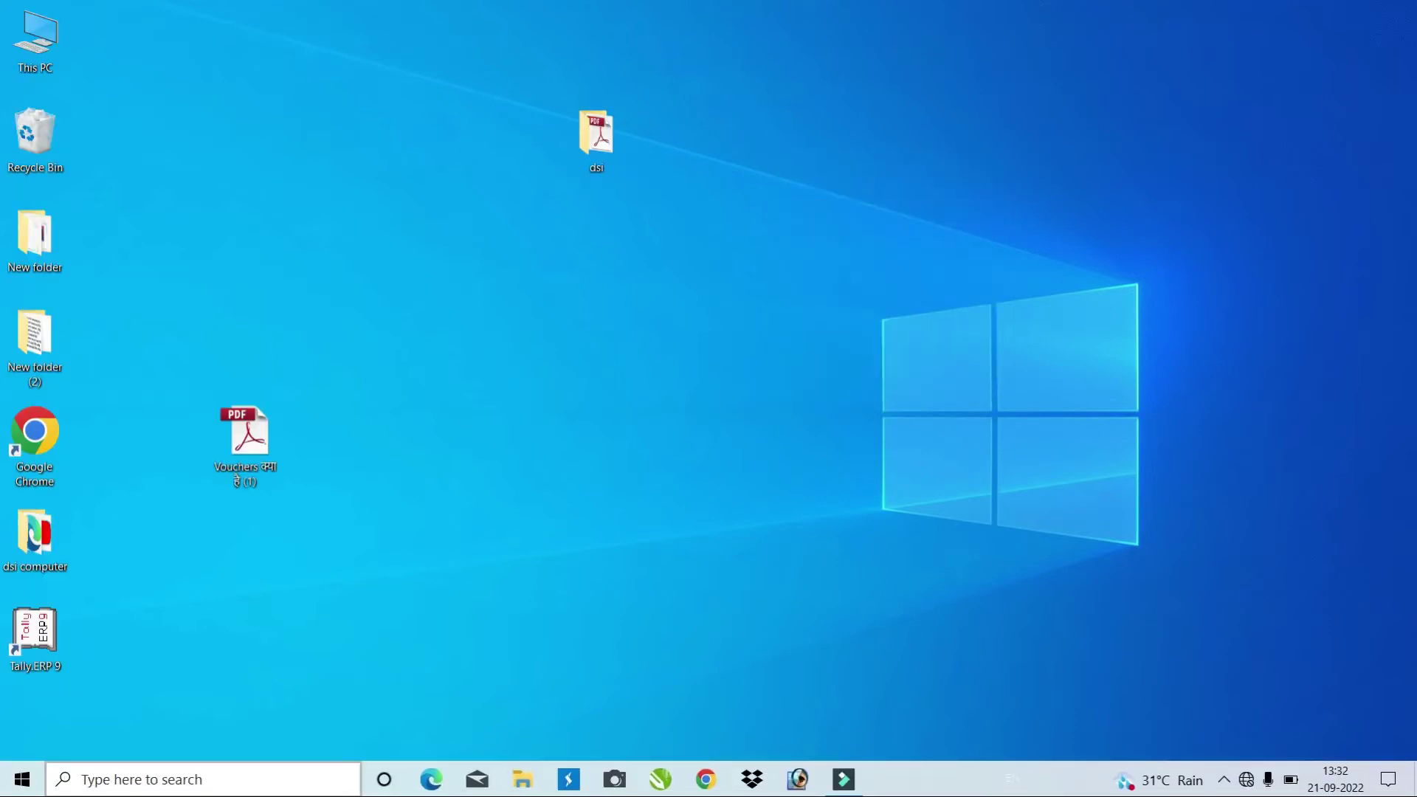
Browse the Start menu's app list to the Windows Accessories folder, expand it to view its programs, and dismiss the menu
click(23, 779)
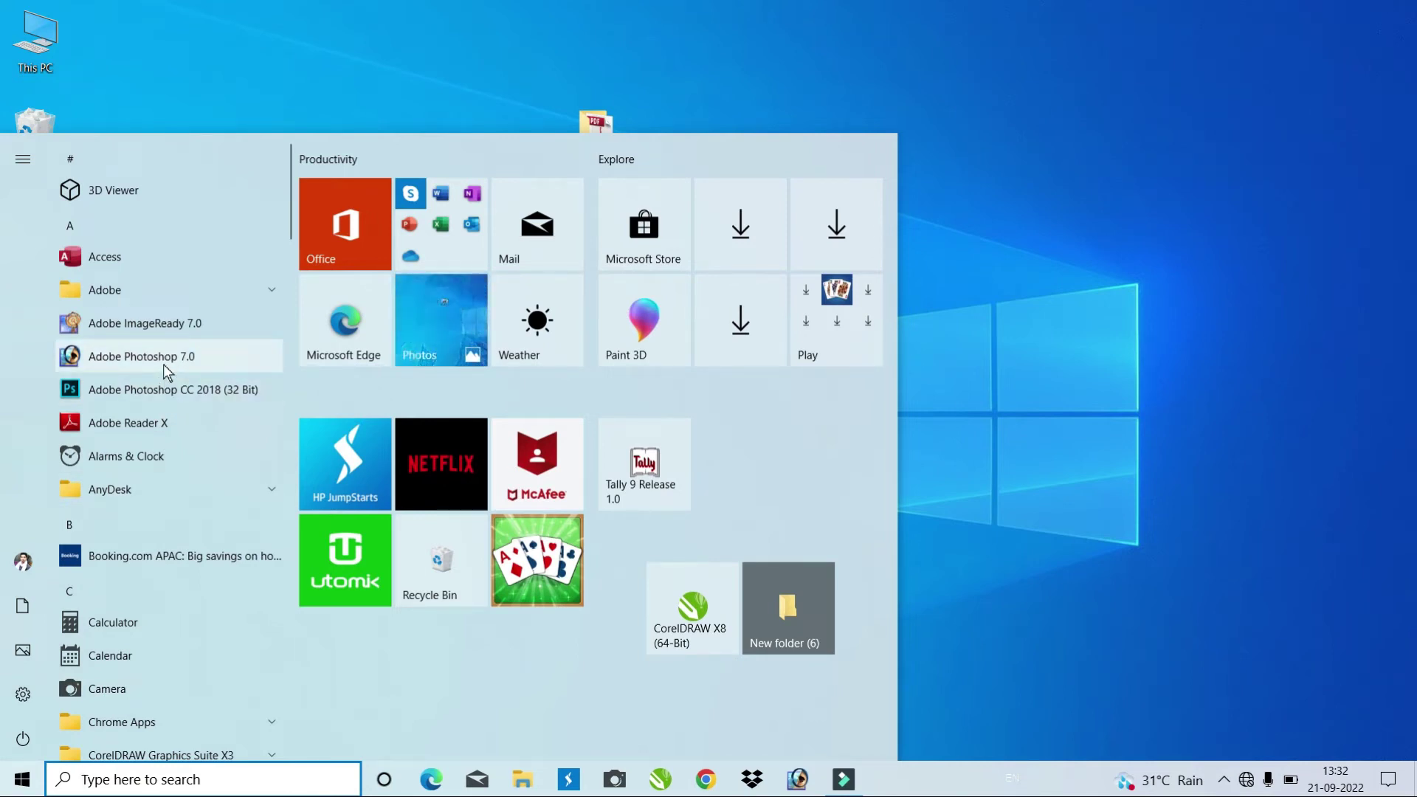
scroll(162, 364, down, 10)
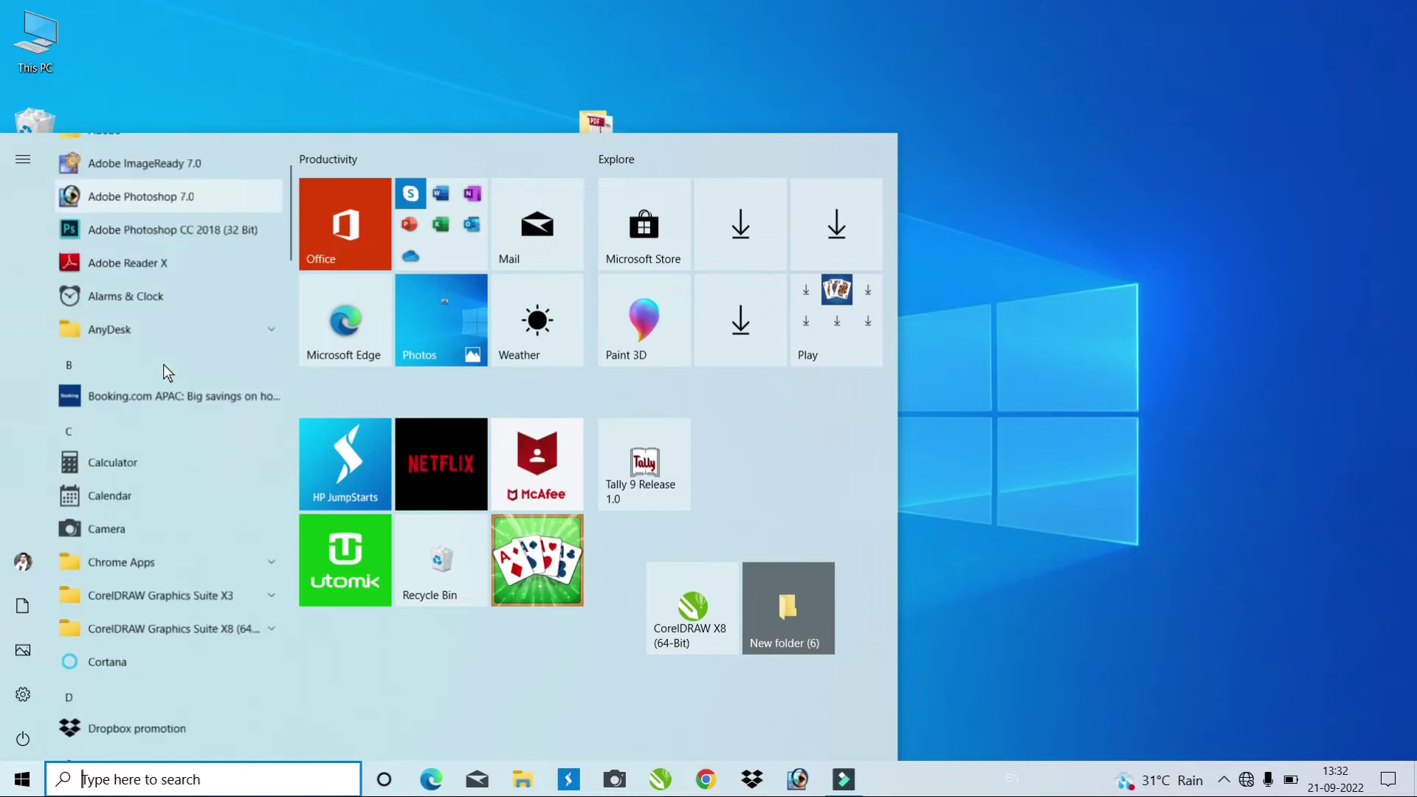
scroll(162, 364, down, 10)
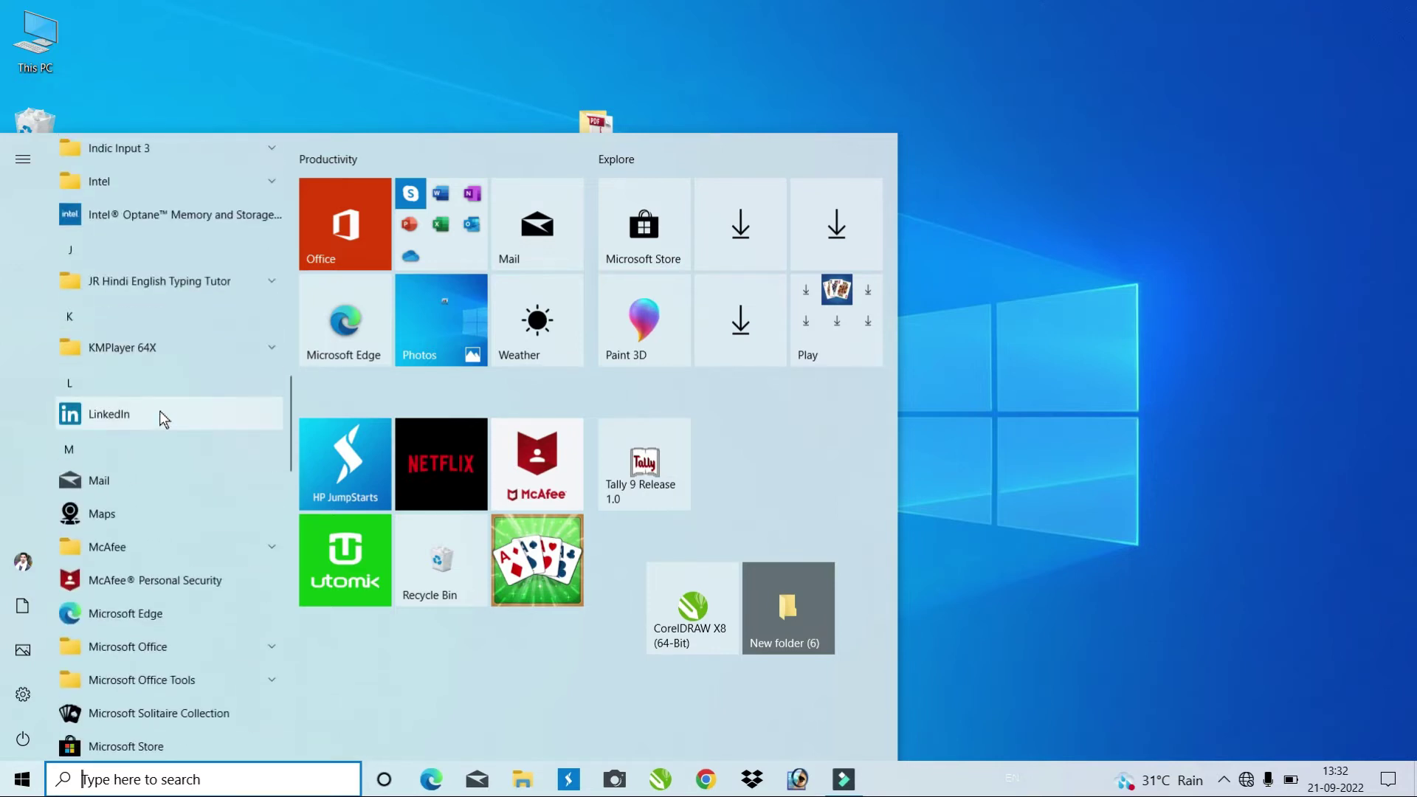
scroll(158, 422, down, 3)
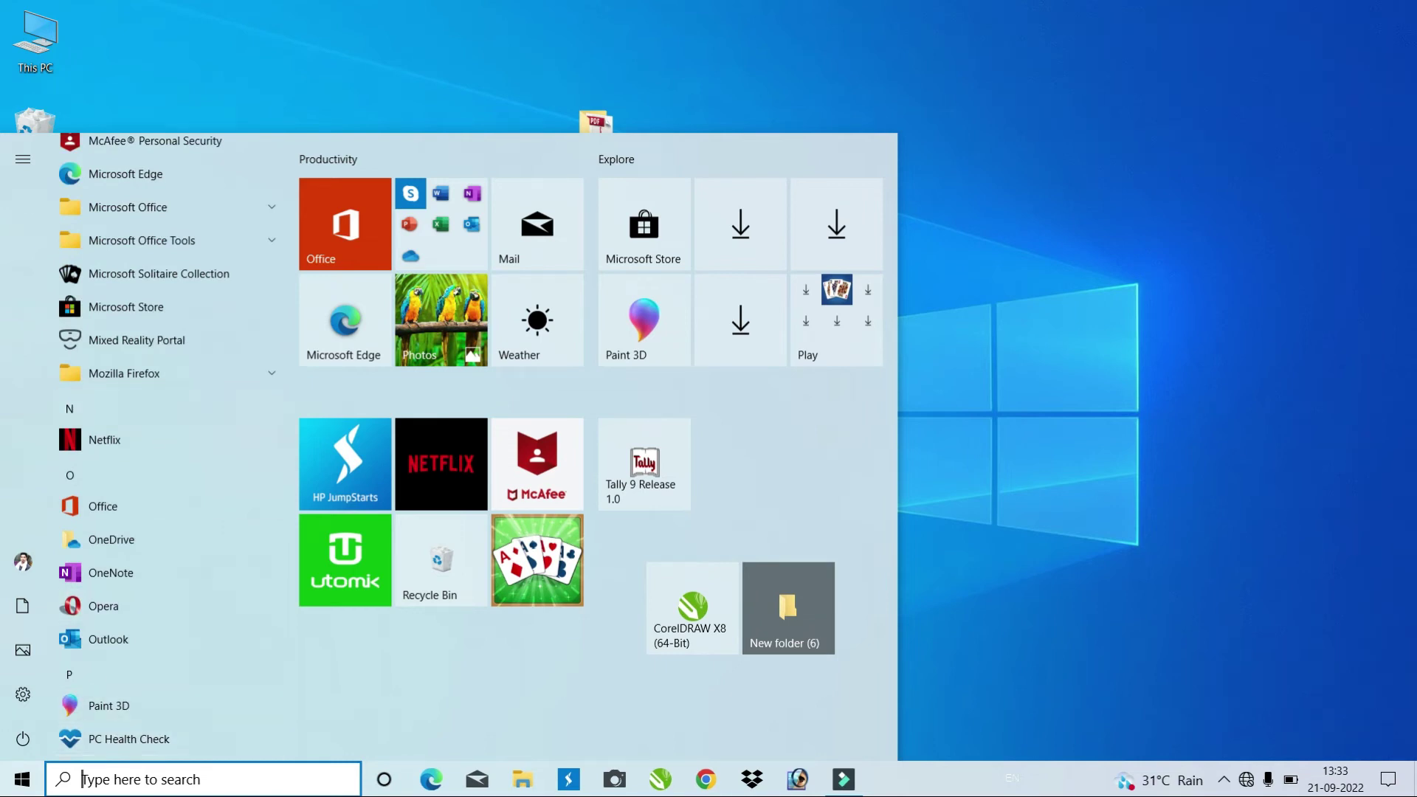
scroll(143, 525, up, 5)
scroll(143, 525, down, 8)
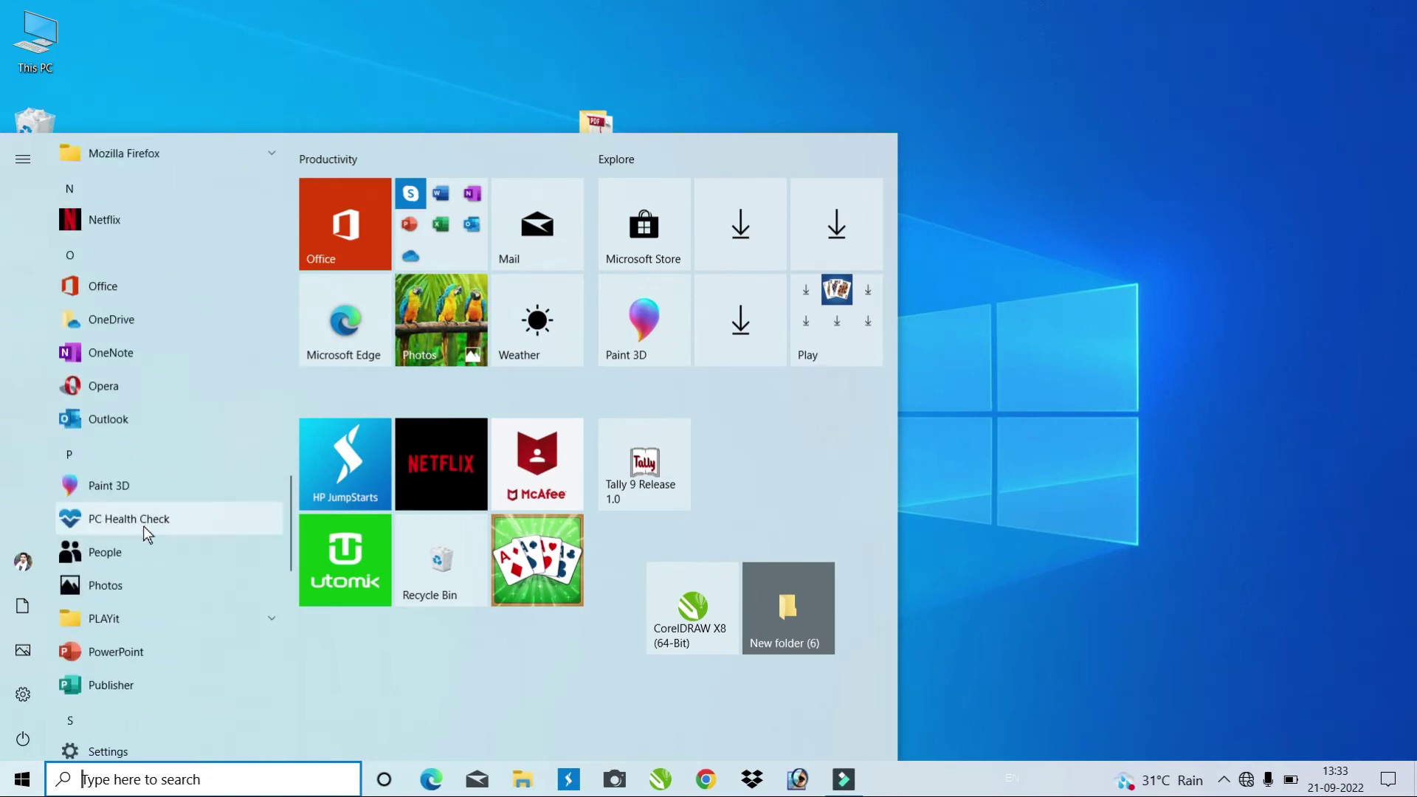
scroll(143, 525, down, 10)
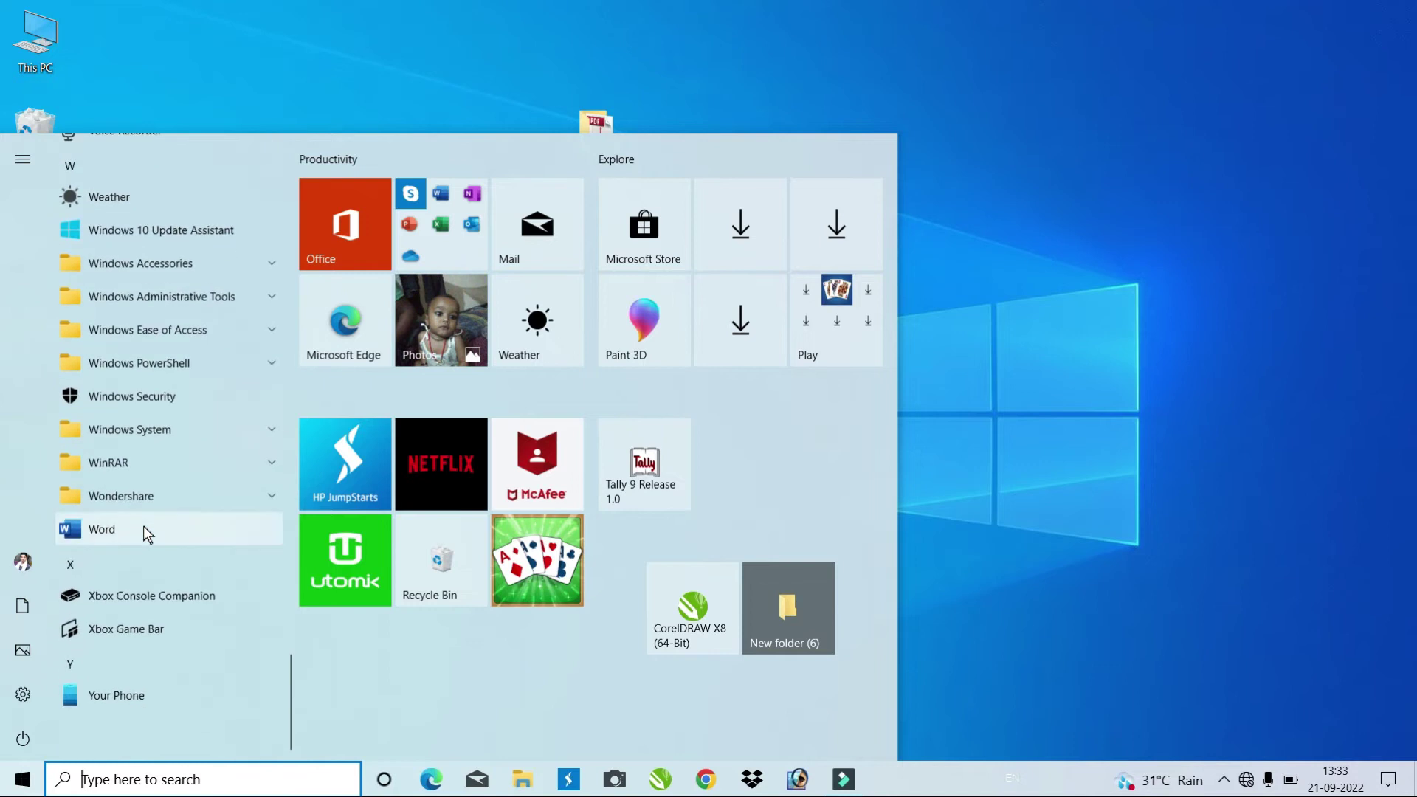
click(167, 270)
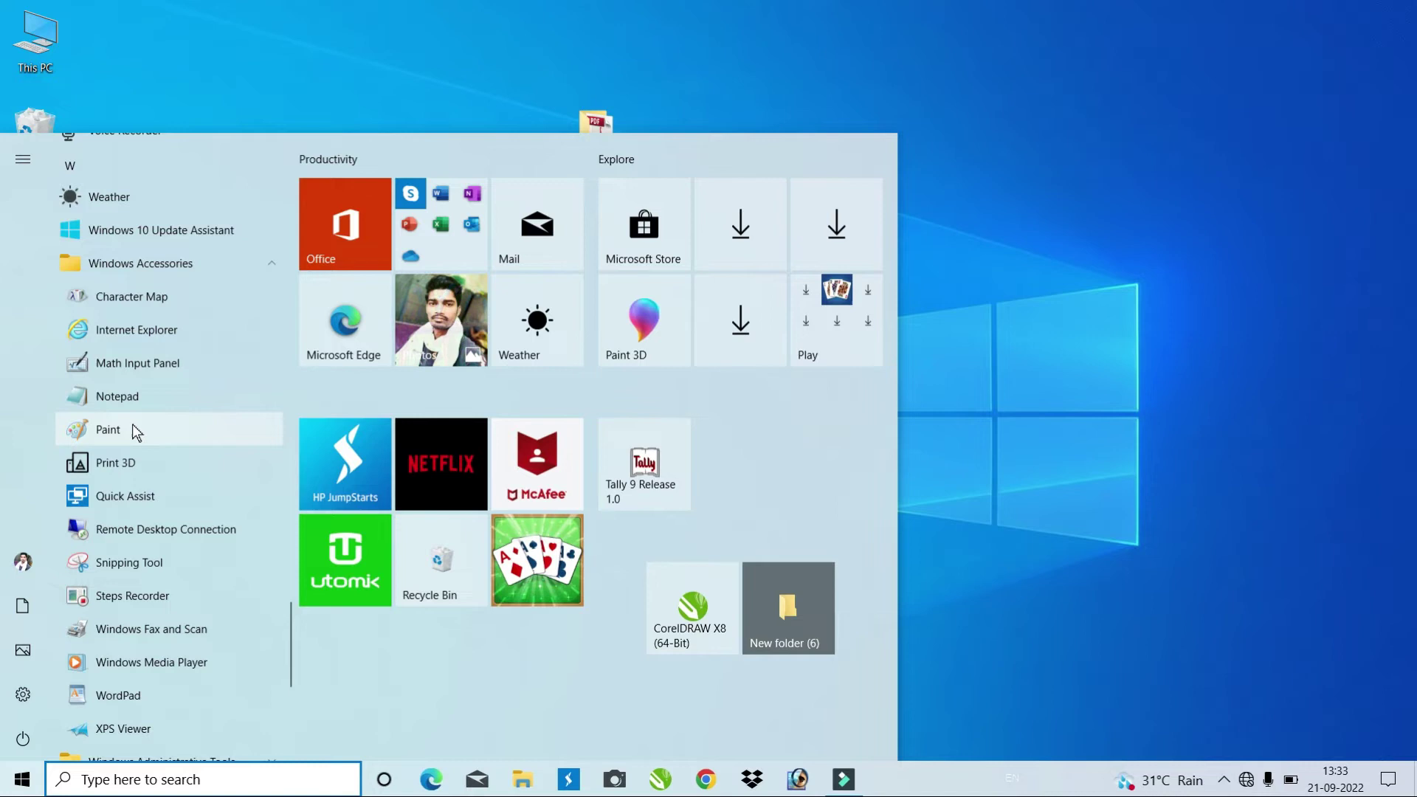
click(459, 621)
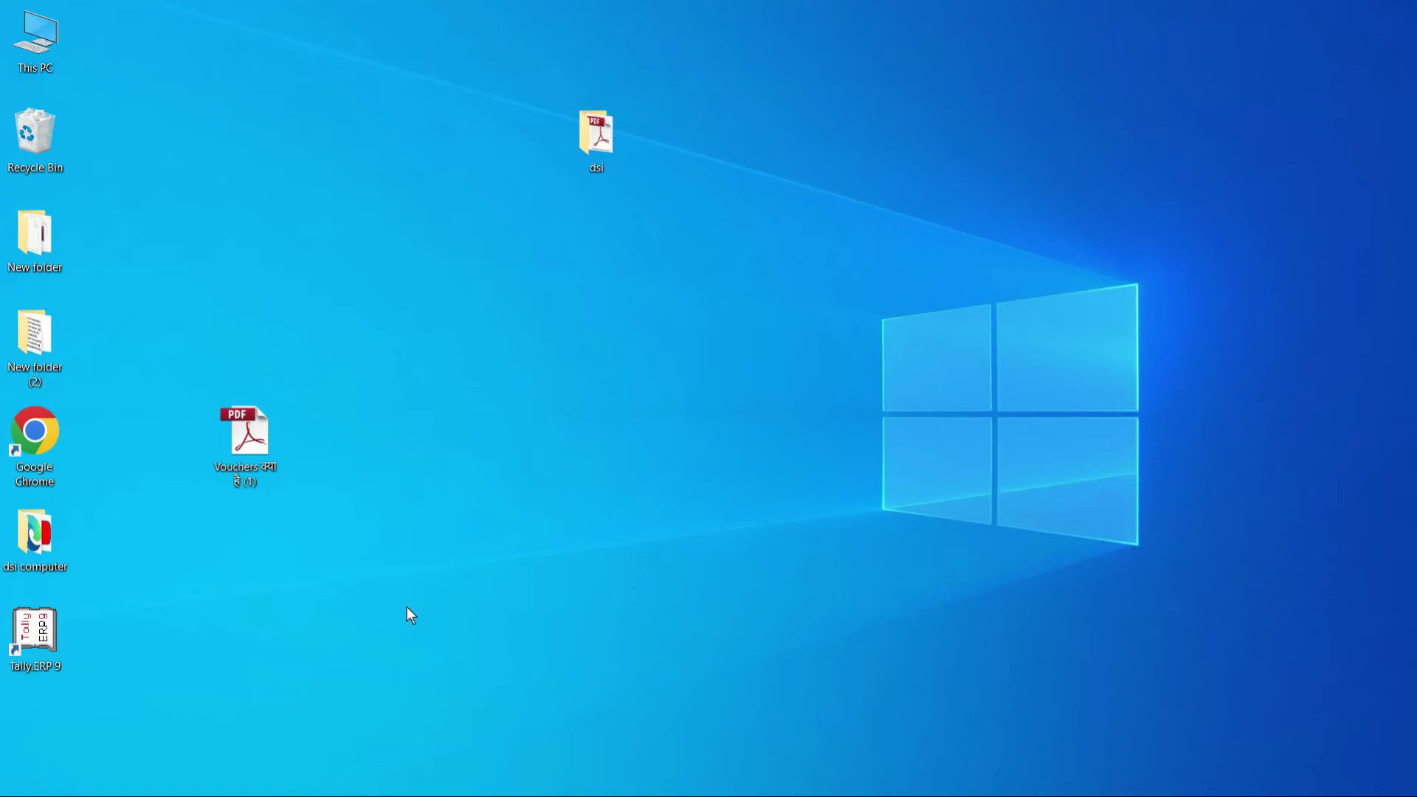
Refresh the desktop twice
right_click(416, 240)
click(459, 294)
right_click(418, 258)
click(466, 313)
Launch Microsoft Office Word 2007 from the Microsoft Office folder in the Start menu's app list
click(22, 779)
scroll(102, 582, down, 5)
scroll(102, 581, down, 10)
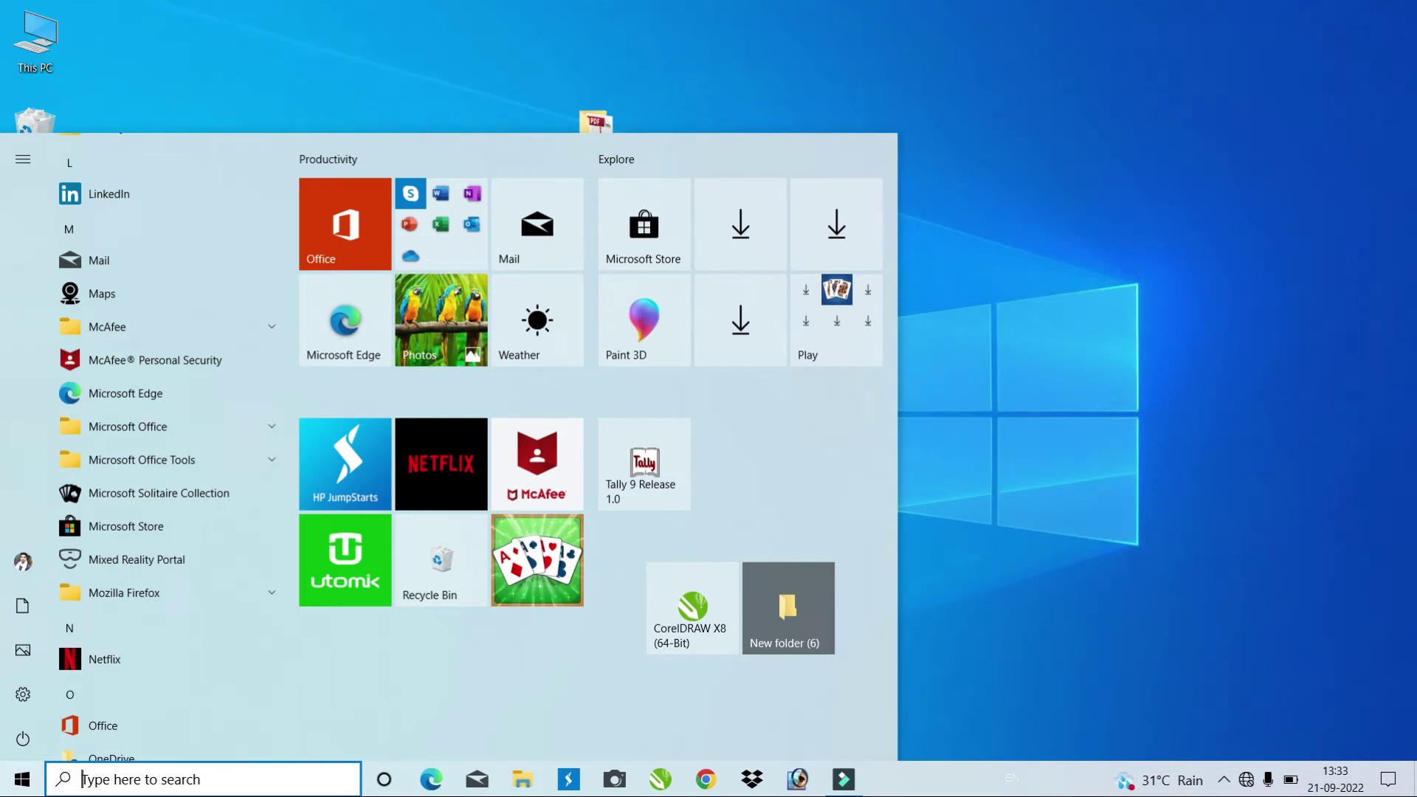
click(144, 428)
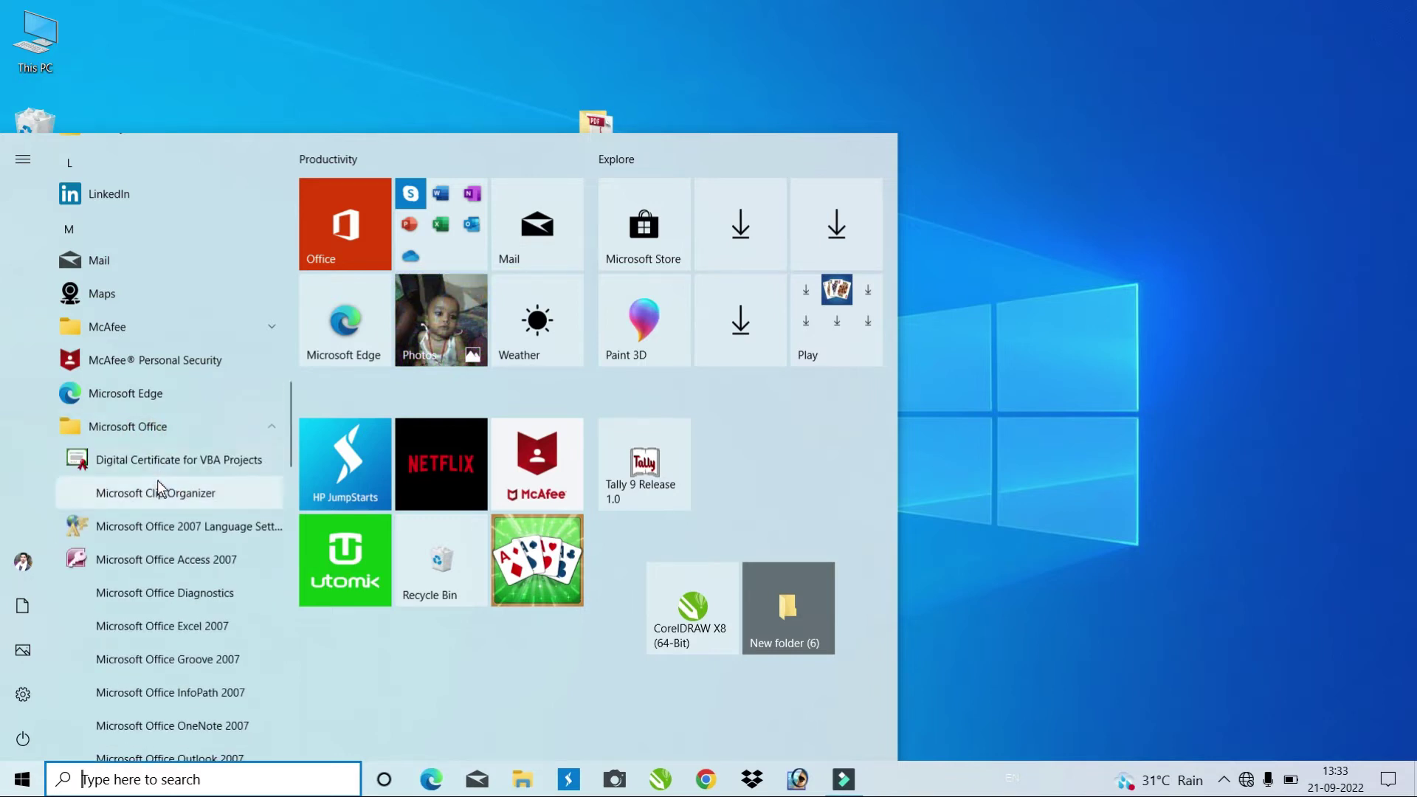
scroll(158, 480, down, 2)
scroll(157, 480, down, 4)
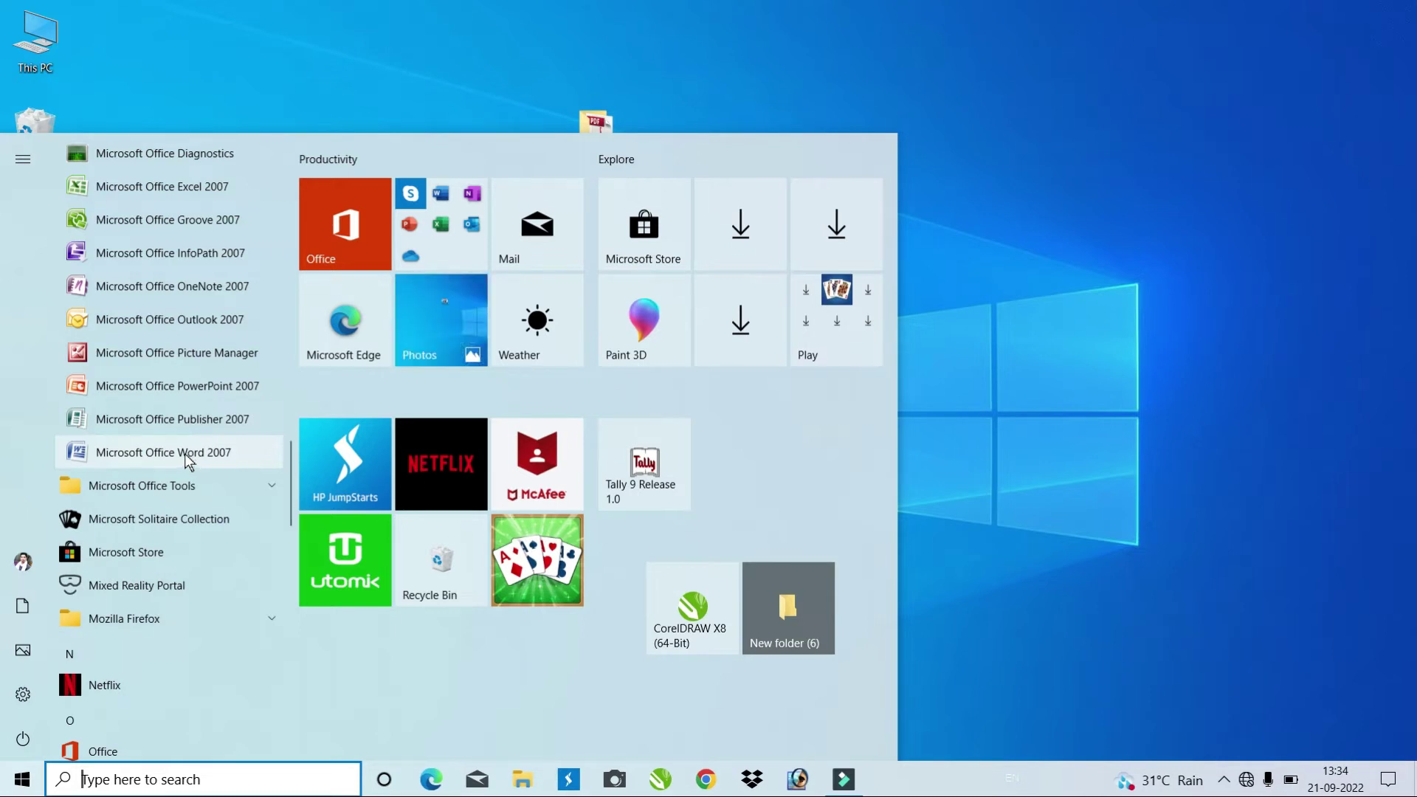
click(186, 454)
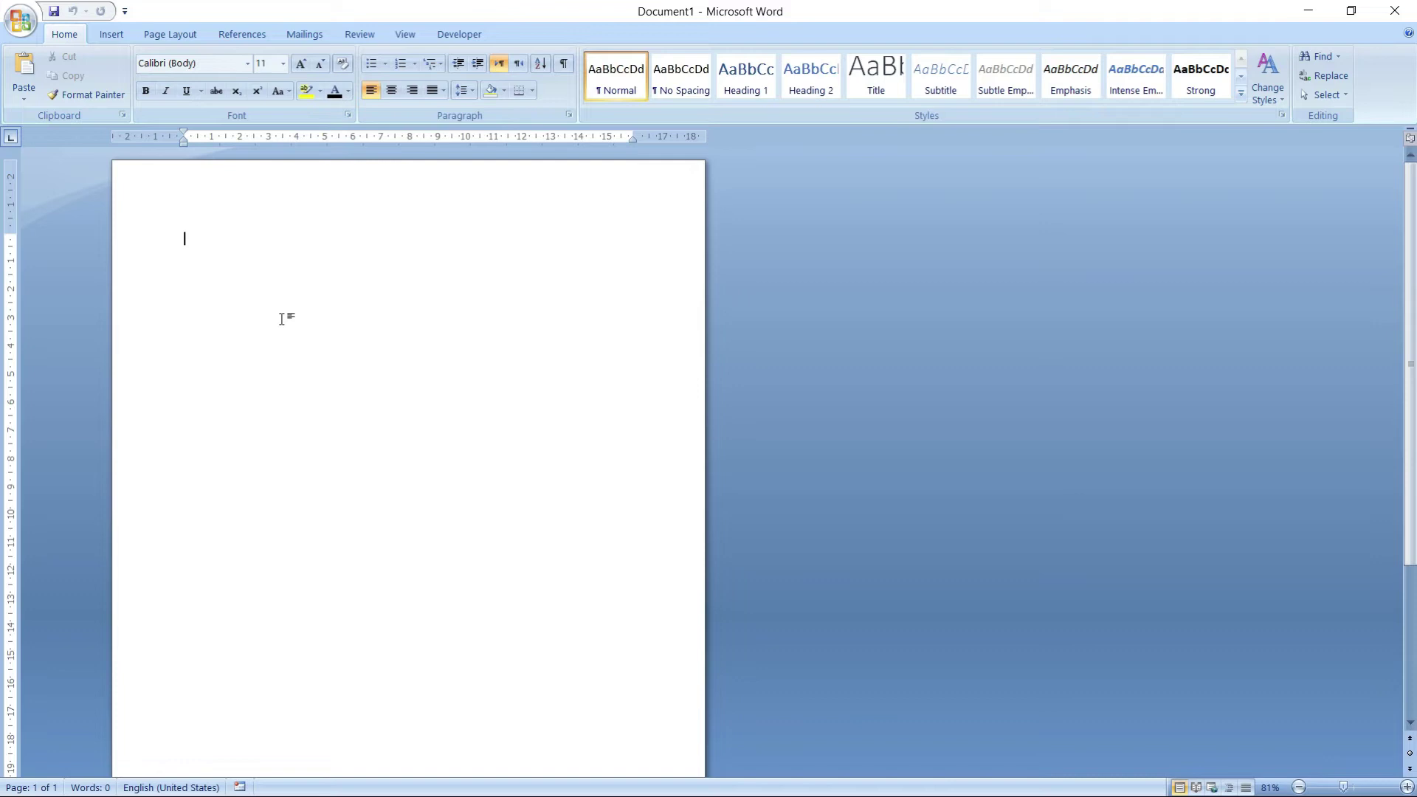
Generate sample paragraphs in the blank document with the formula =rand()
text(=rand)
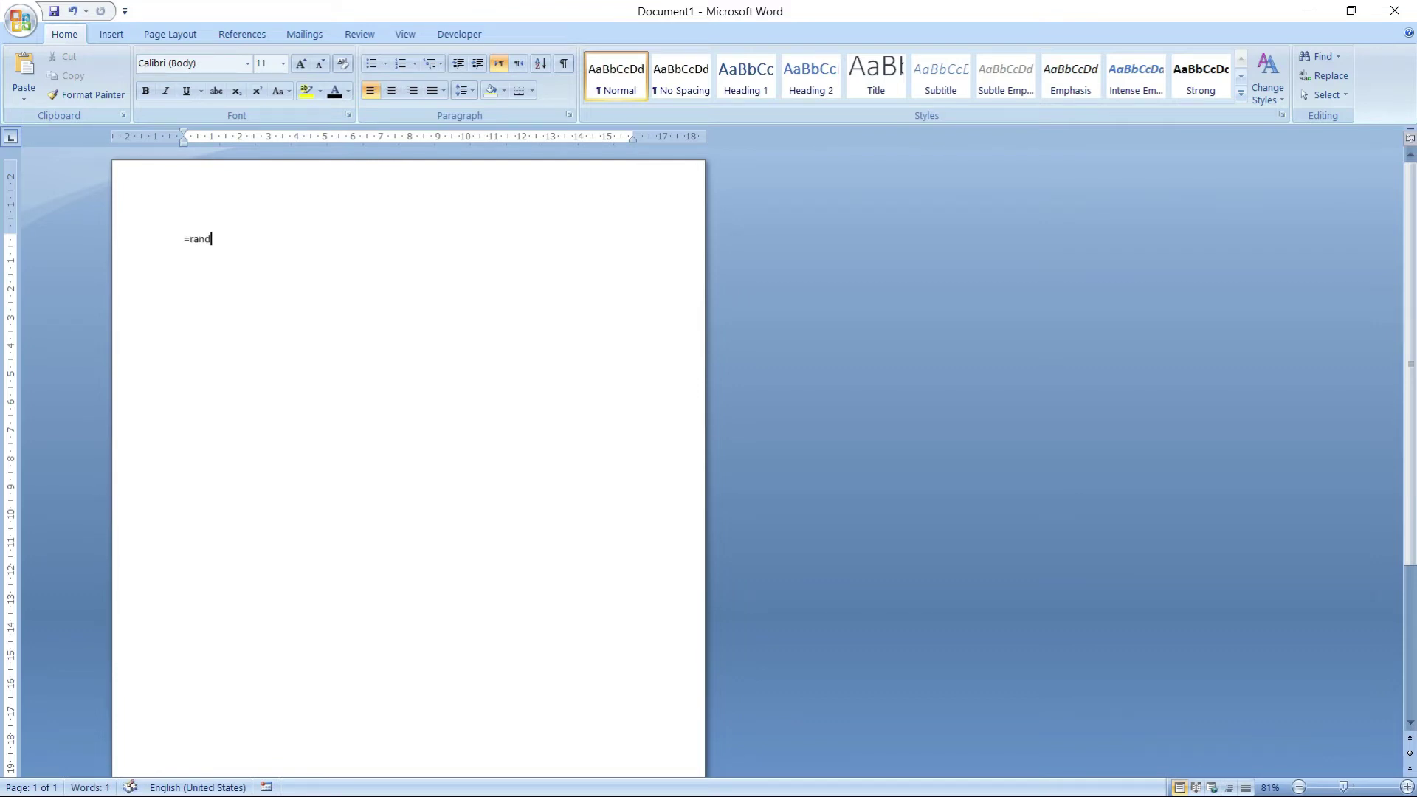
text(())
key(Return)
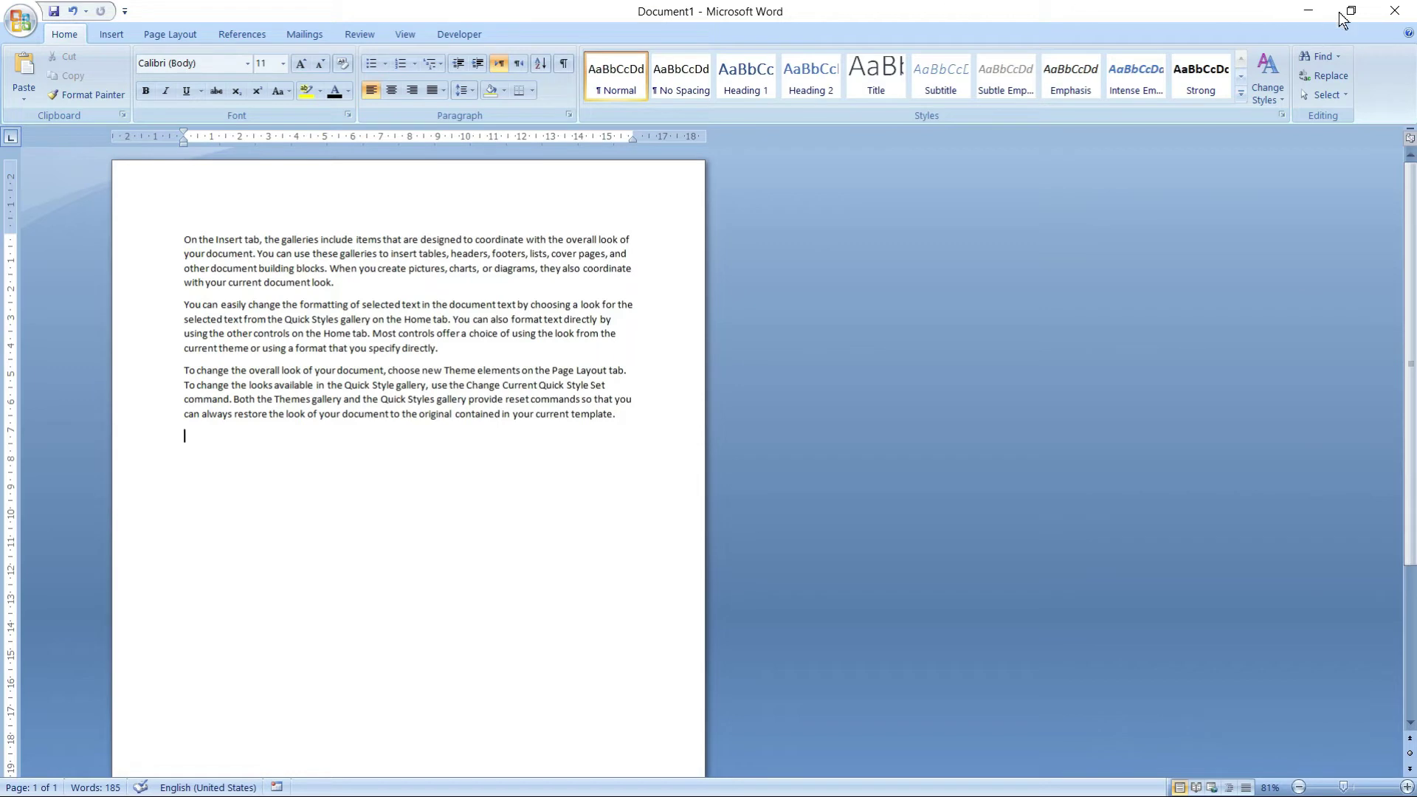
Close Word without saving the document and refresh the desktop
click(1388, 15)
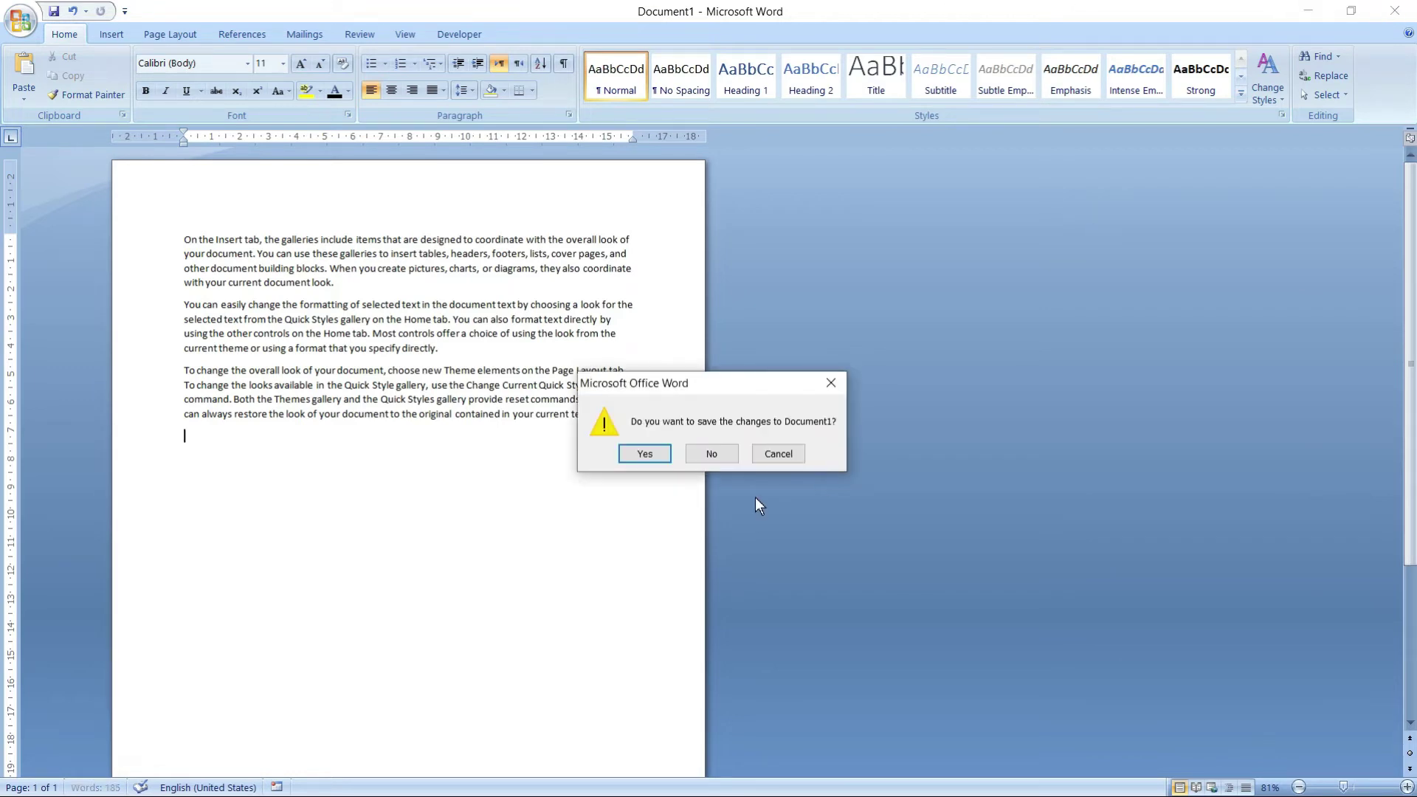
click(732, 453)
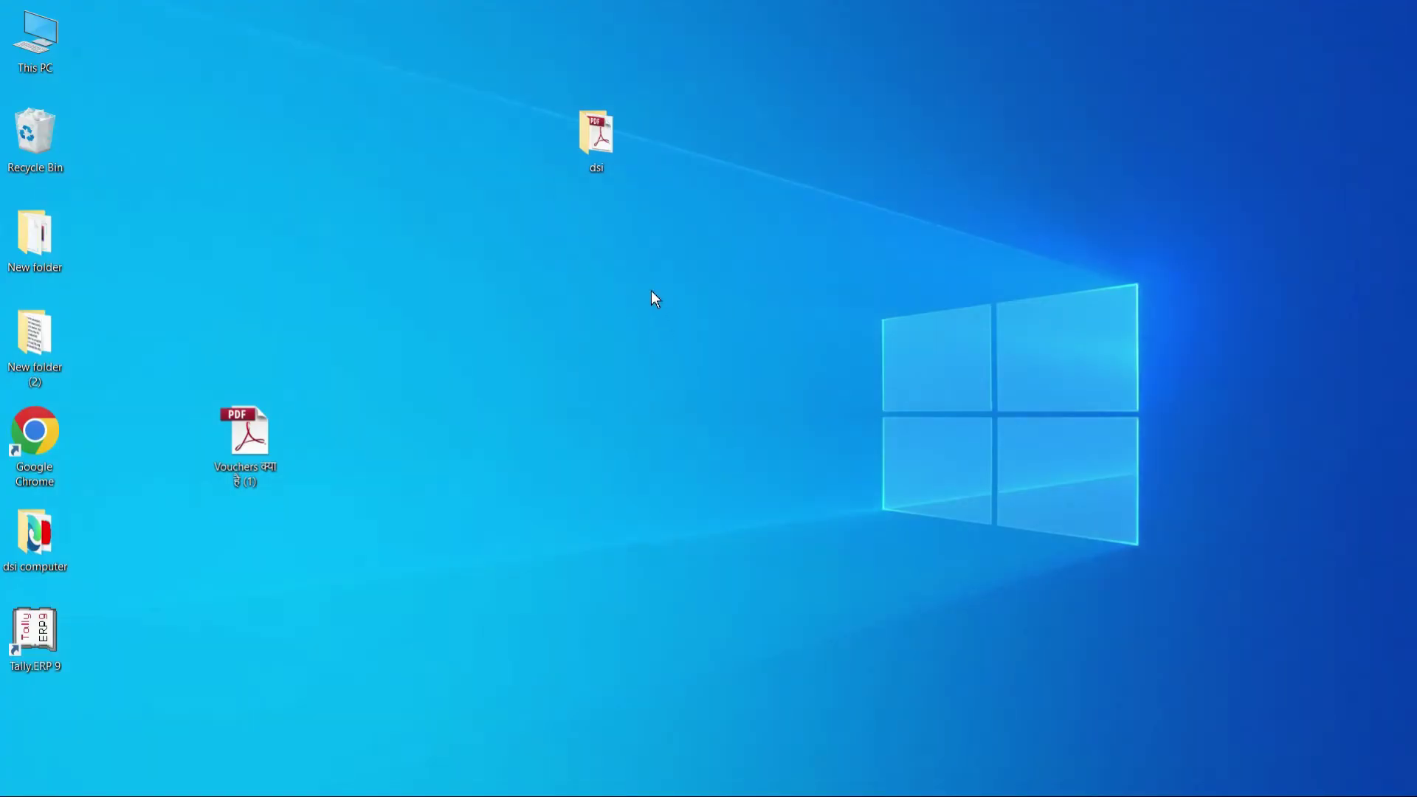
right_click(651, 290)
click(693, 342)
Launch Paint through the Run dialog with the command mspaint and close its blank drawing
mouse_move(26, 794)
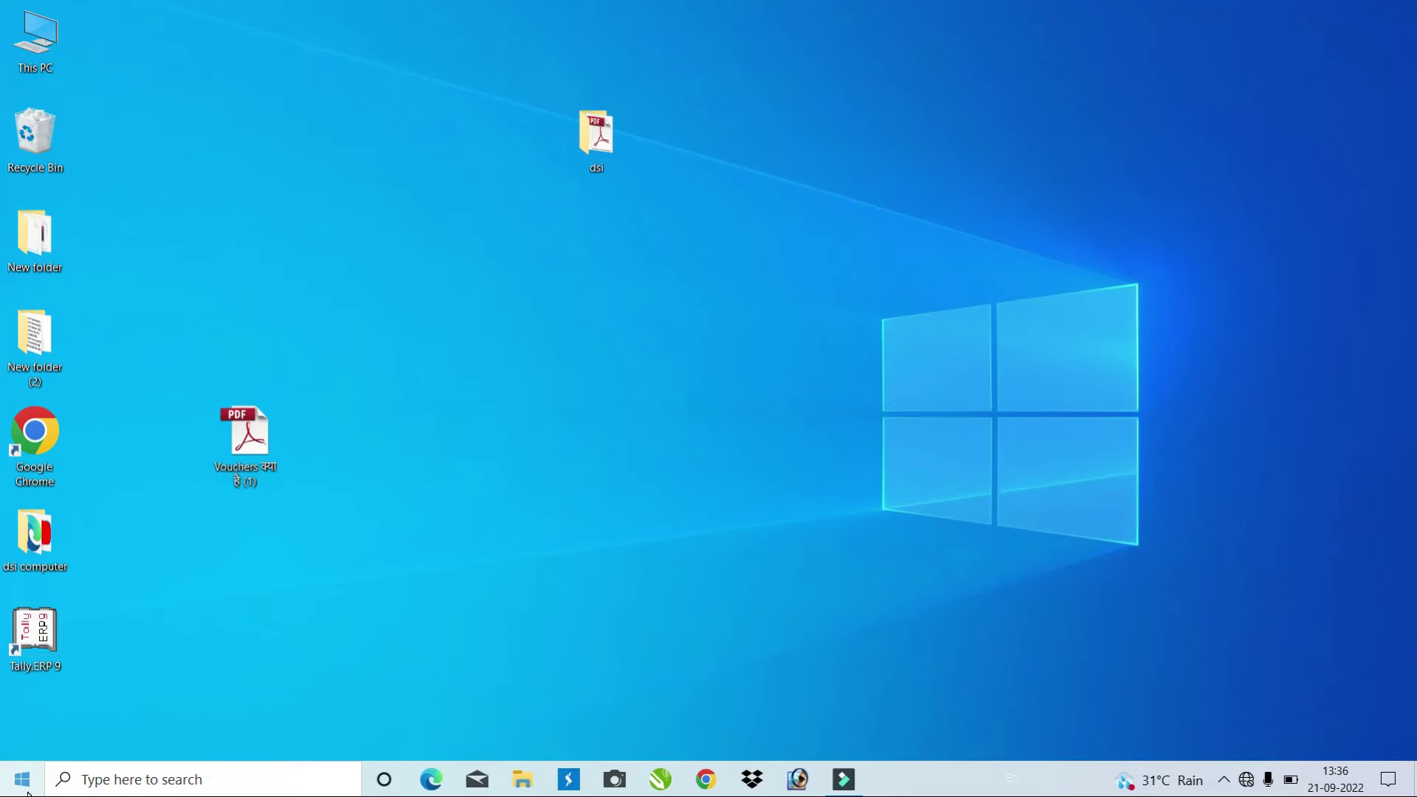
key(super+r)
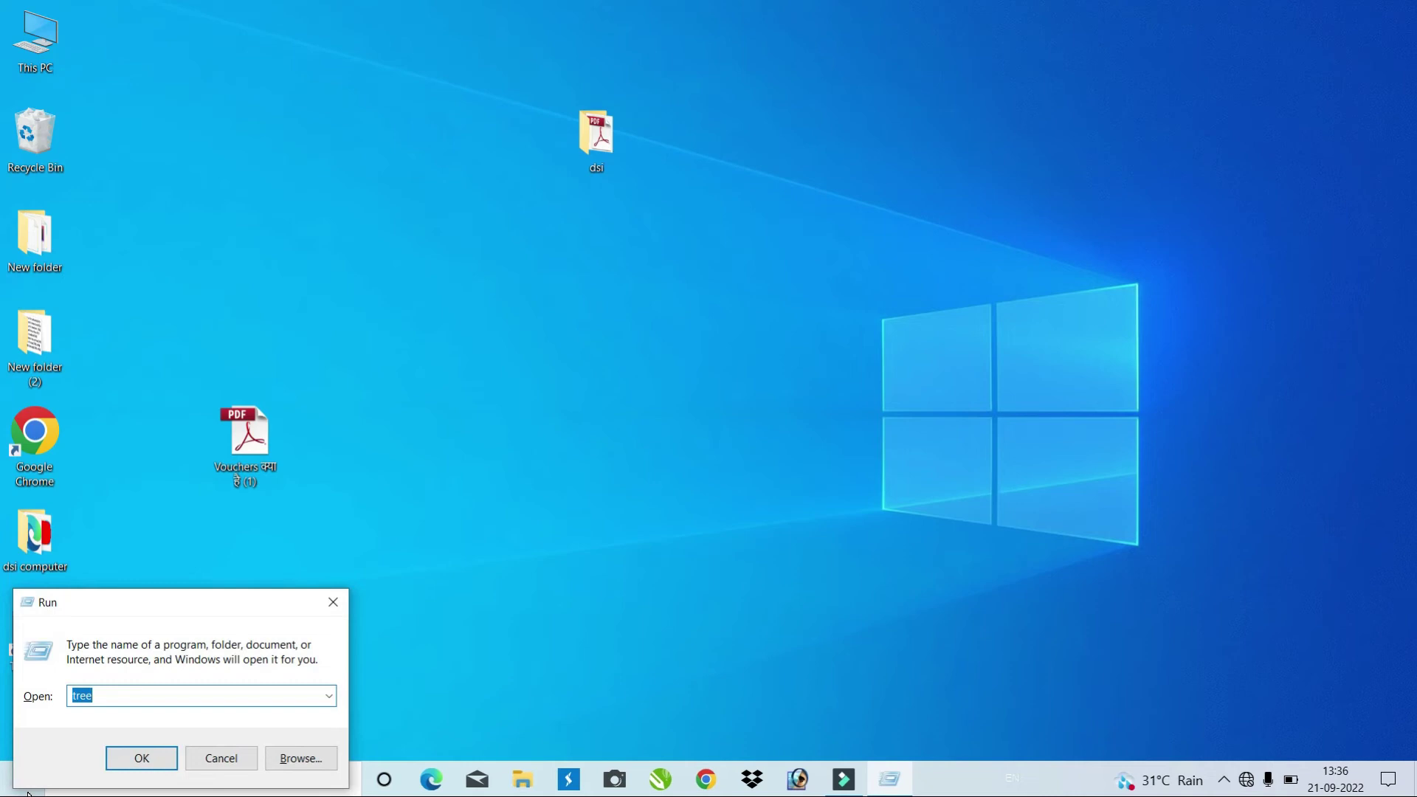
drag(115, 602, 559, 308)
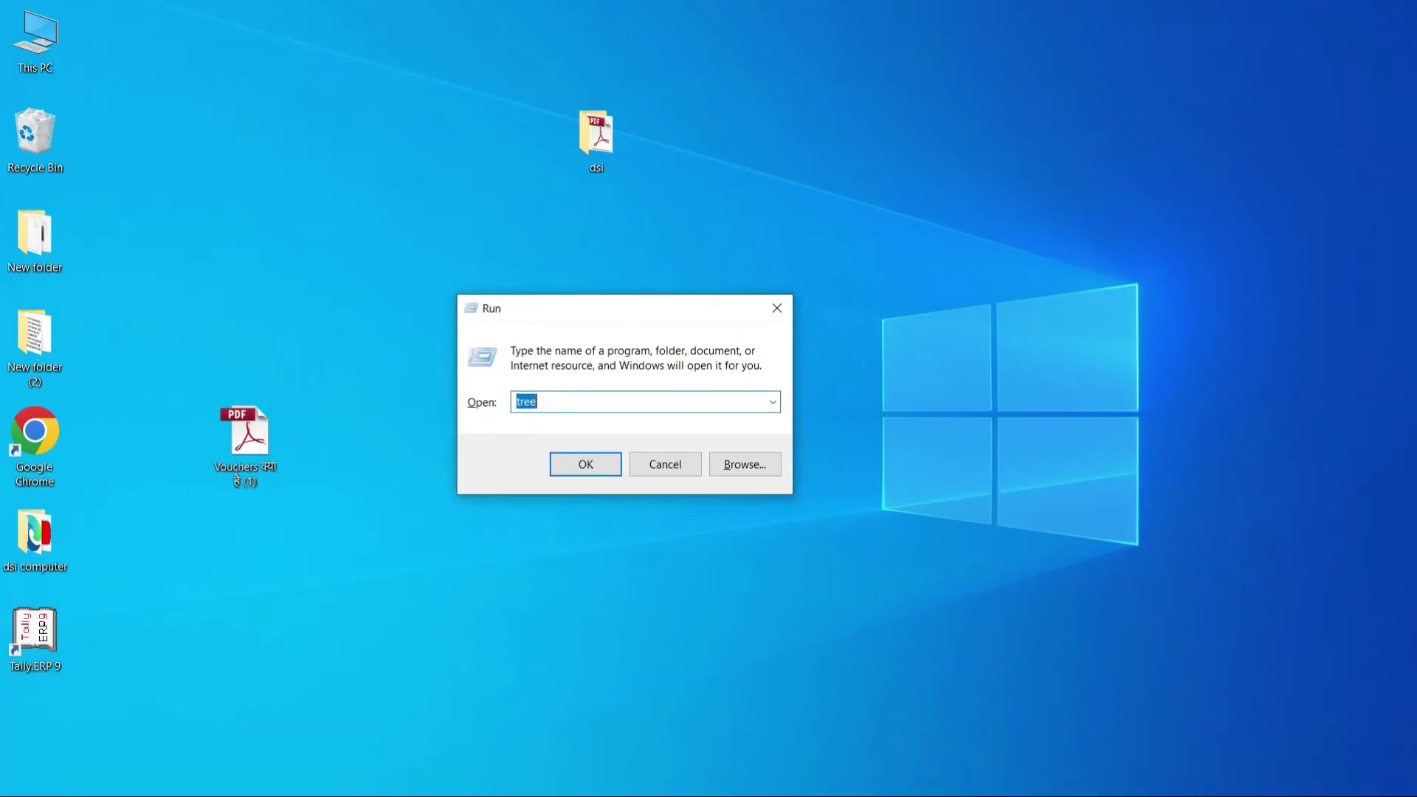
key(BackSpace)
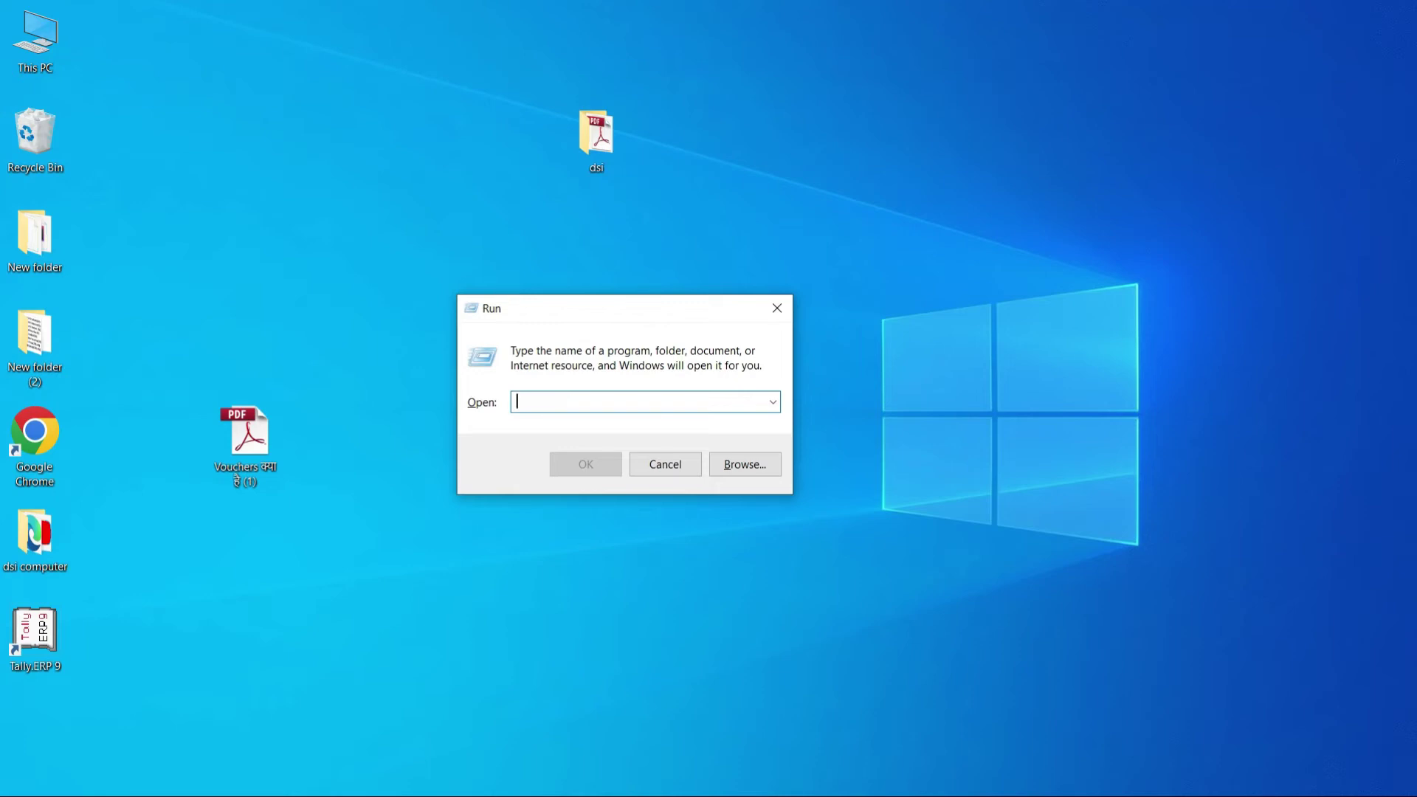
text(msp)
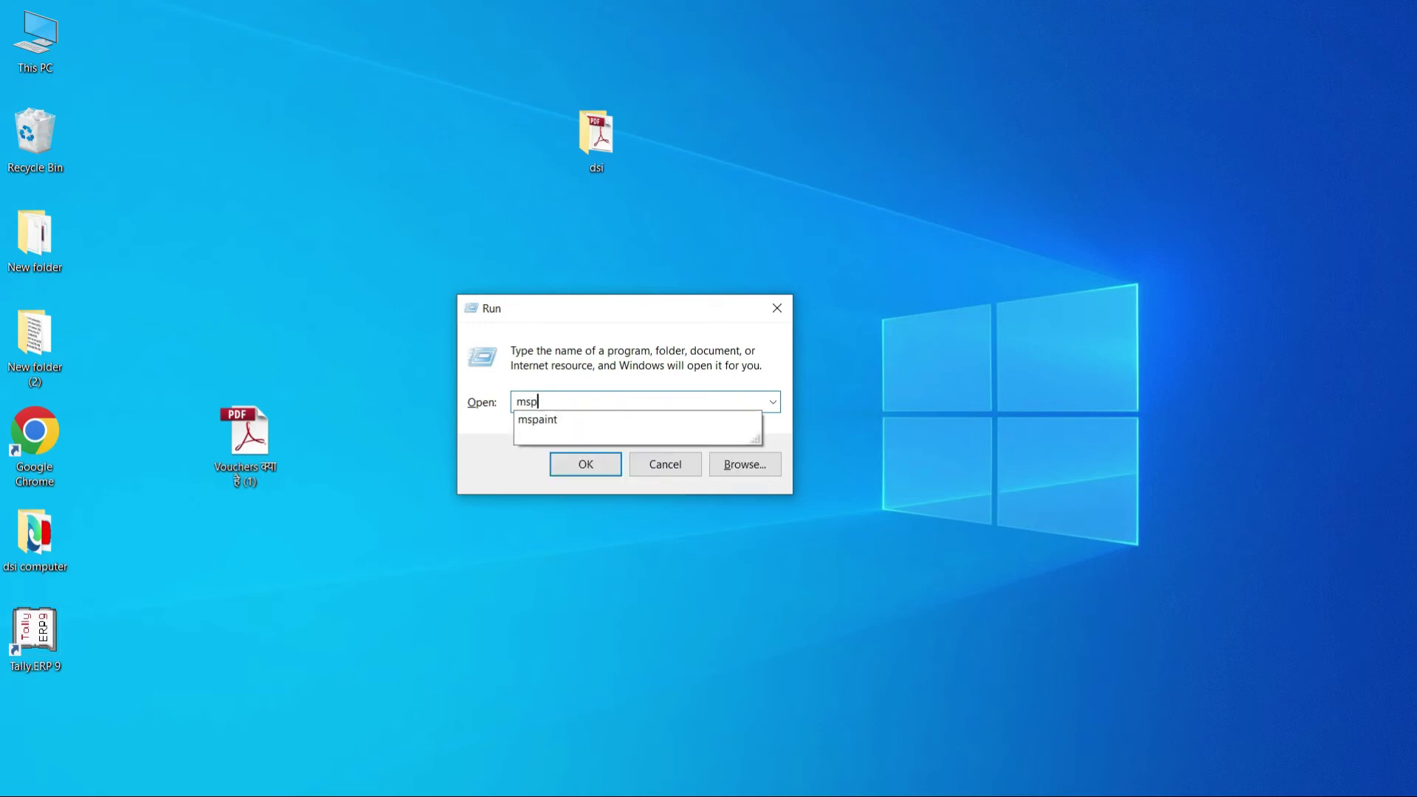
text(aint)
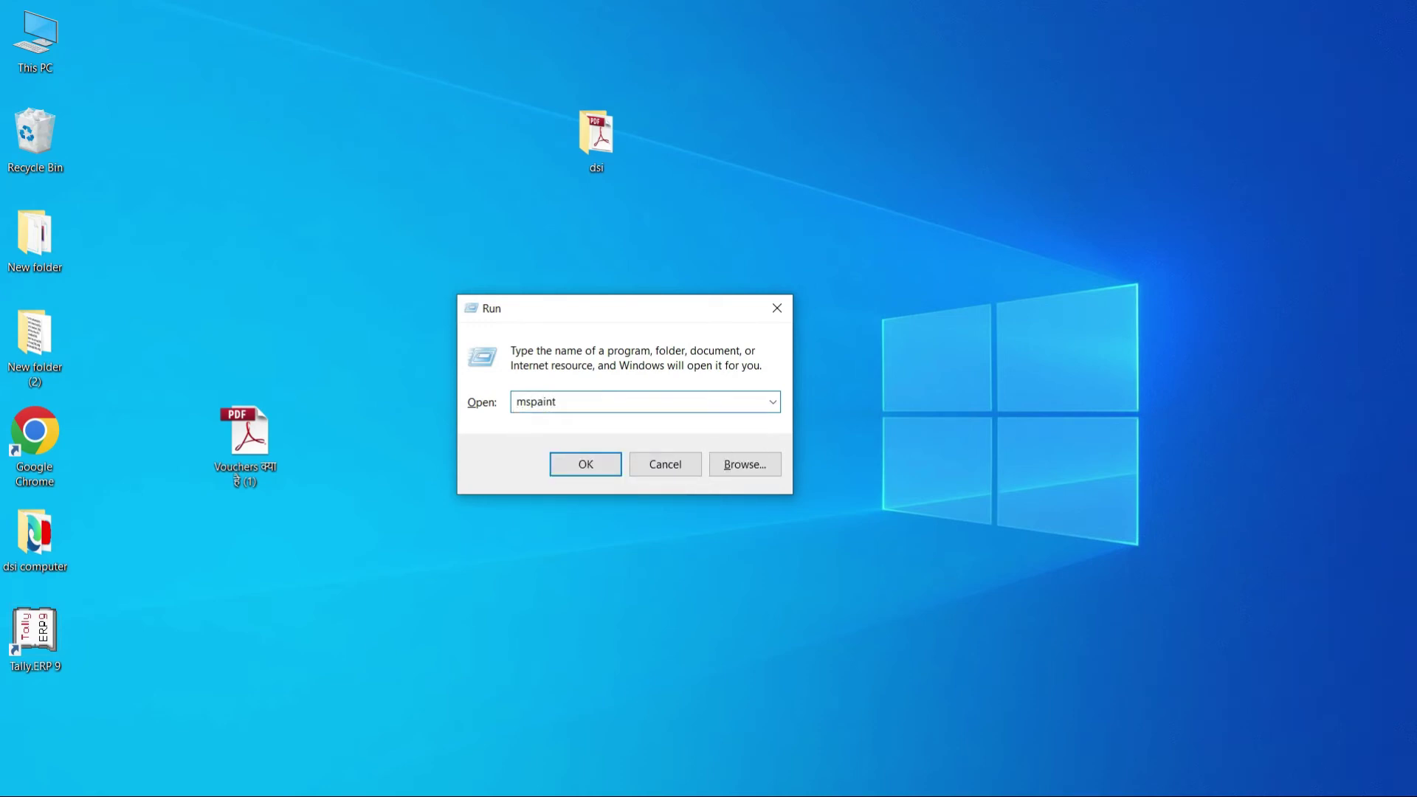
click(585, 465)
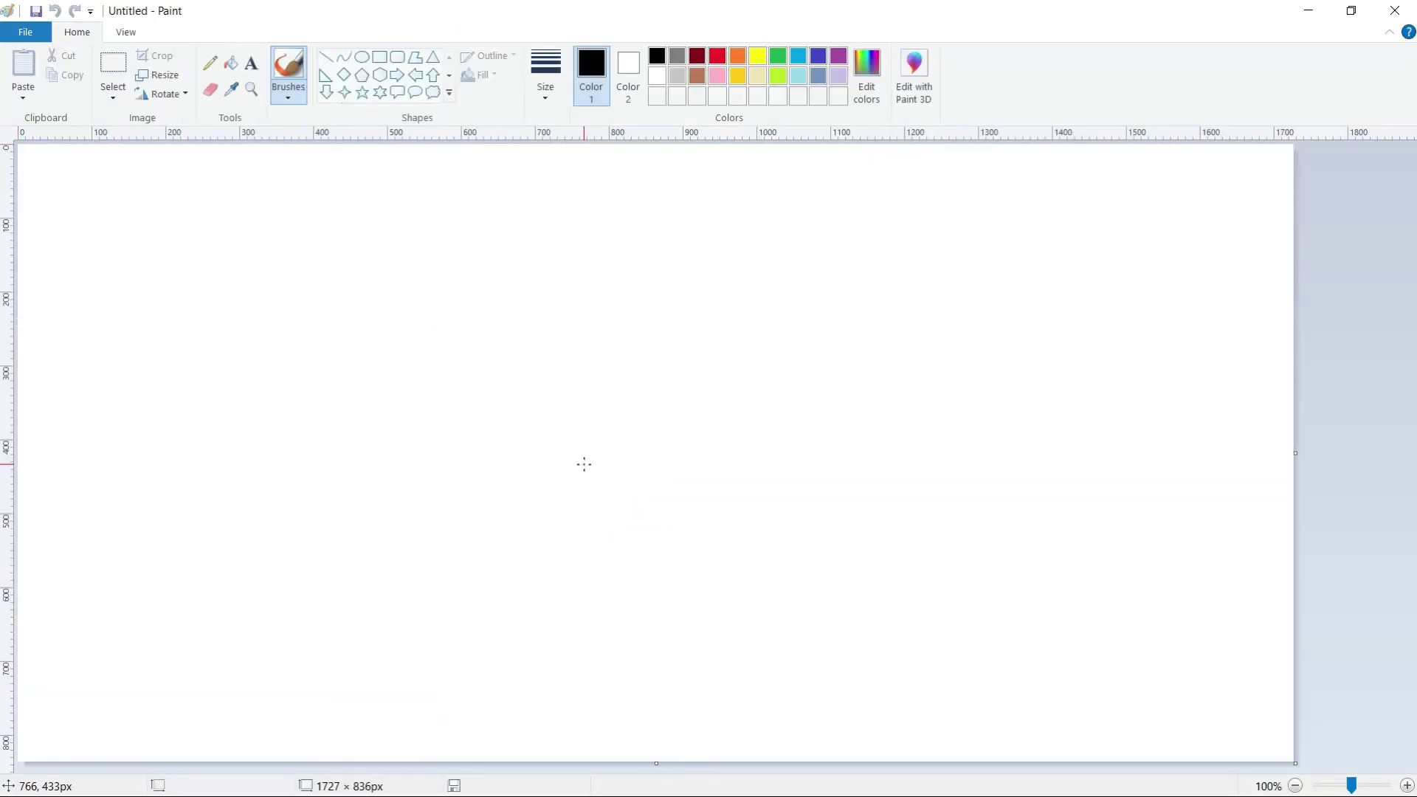
click(1395, 10)
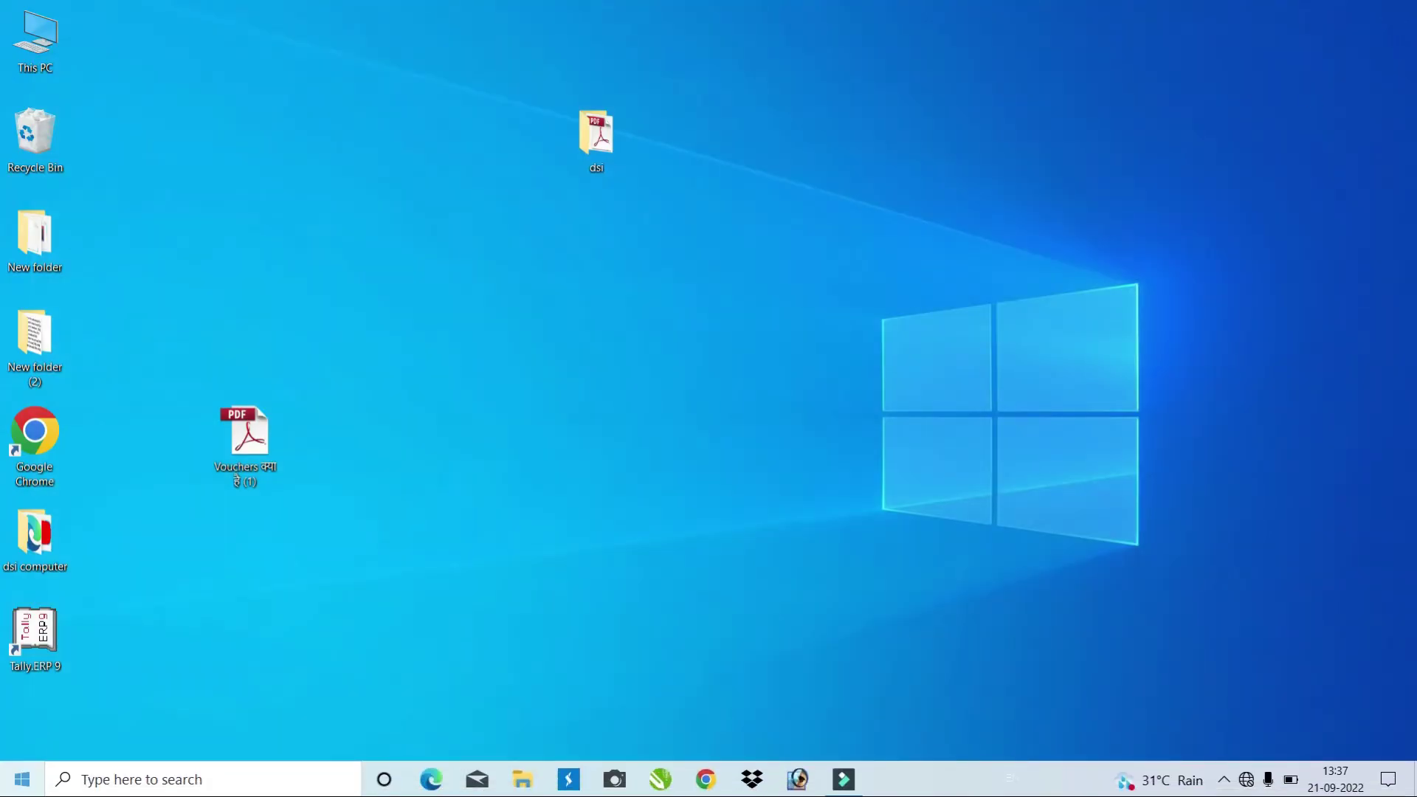
click(22, 779)
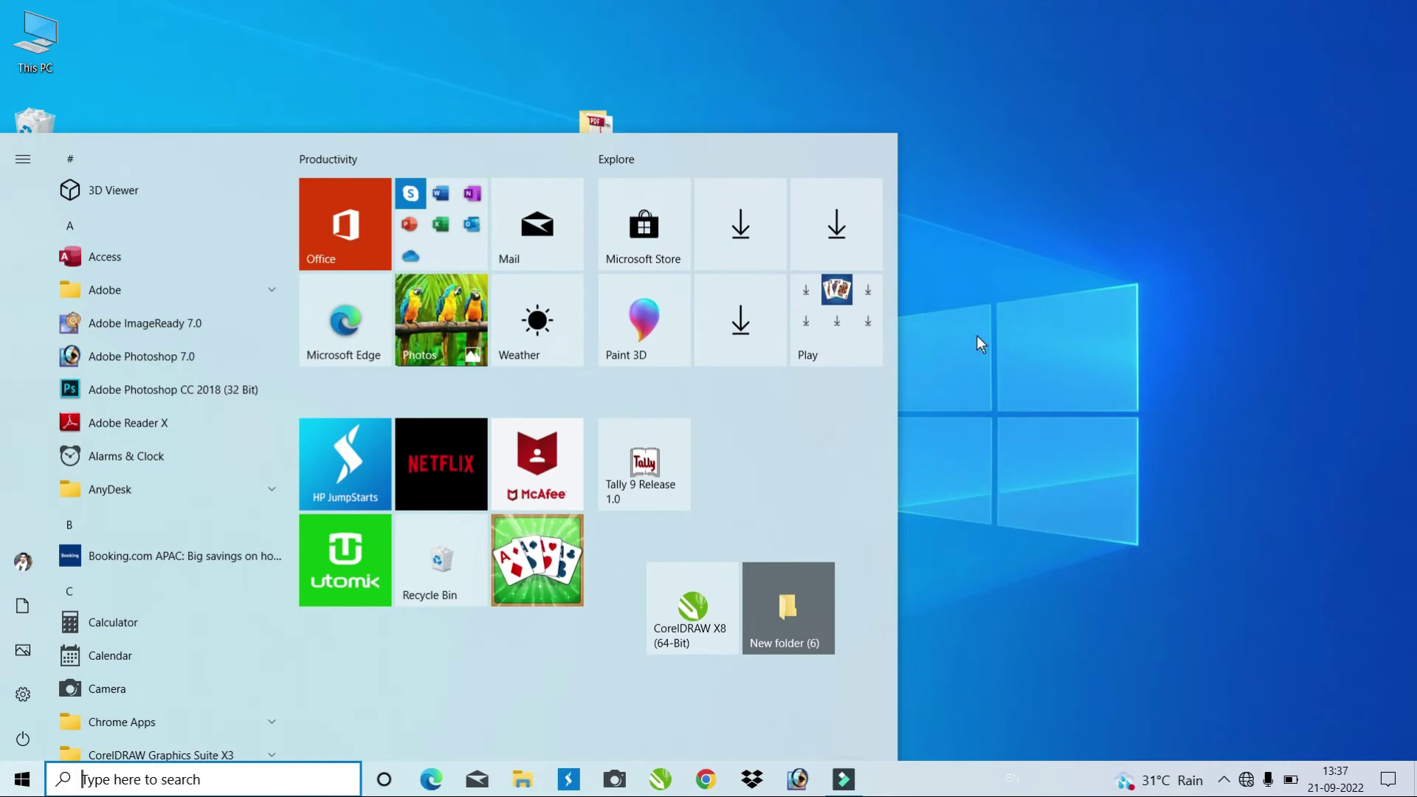
click(1027, 286)
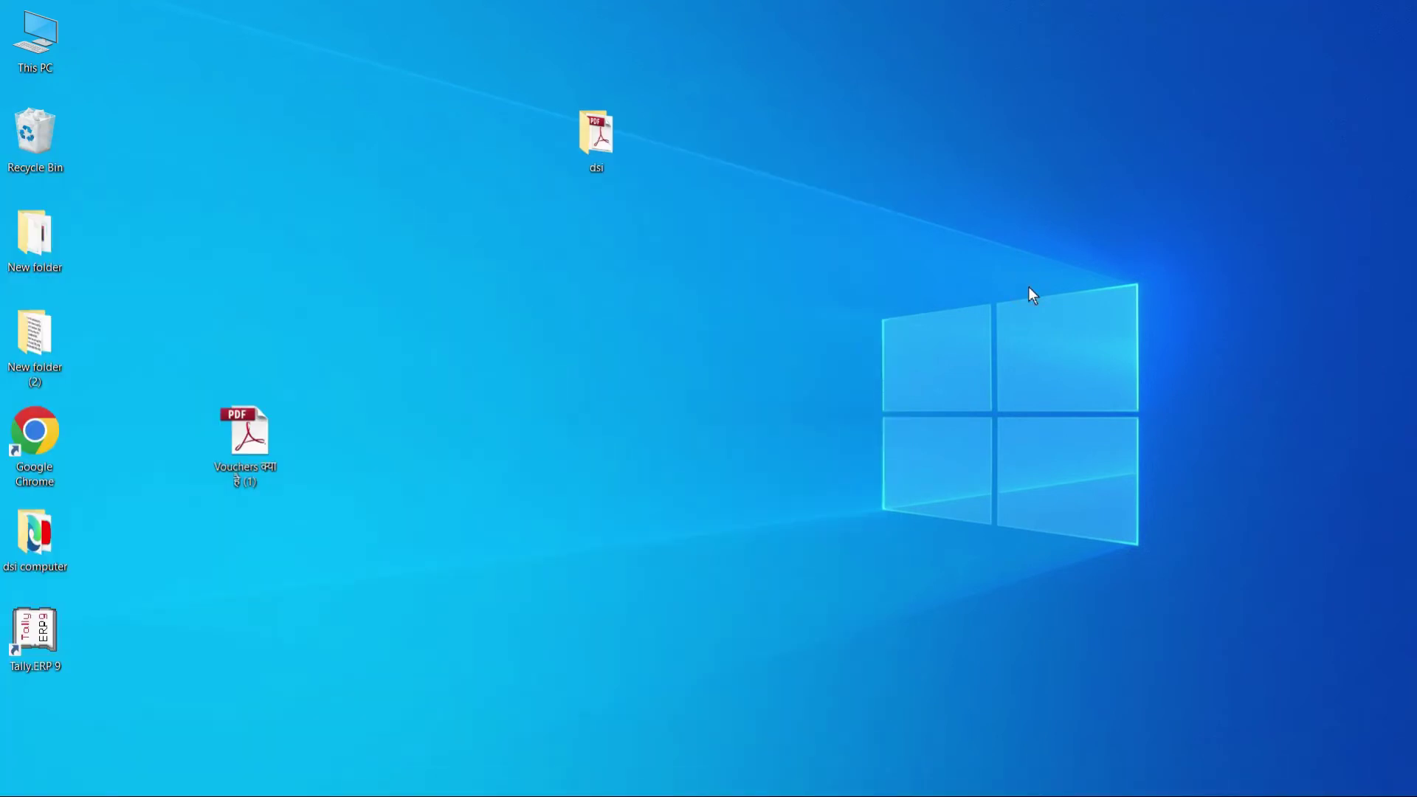
key(super+r)
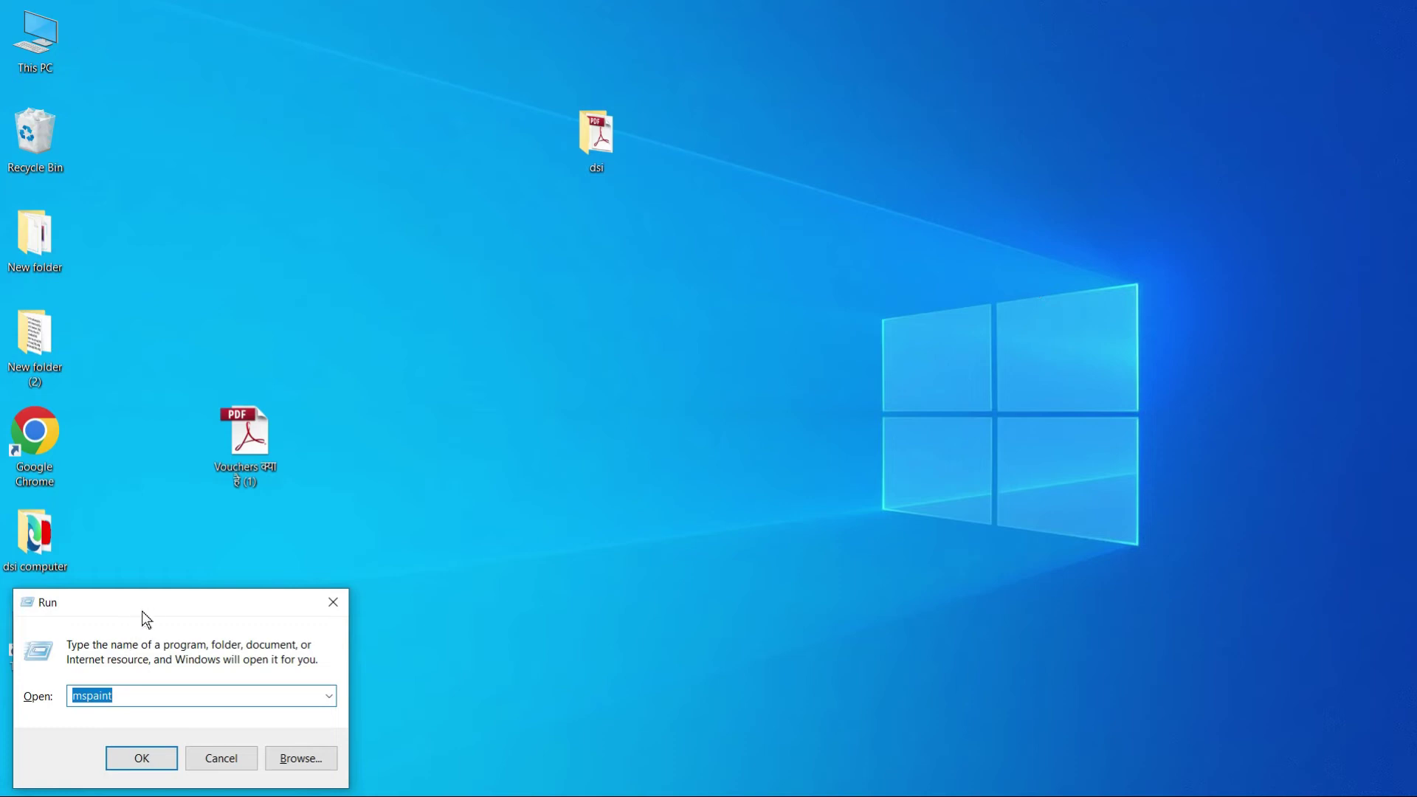
drag(146, 610, 626, 286)
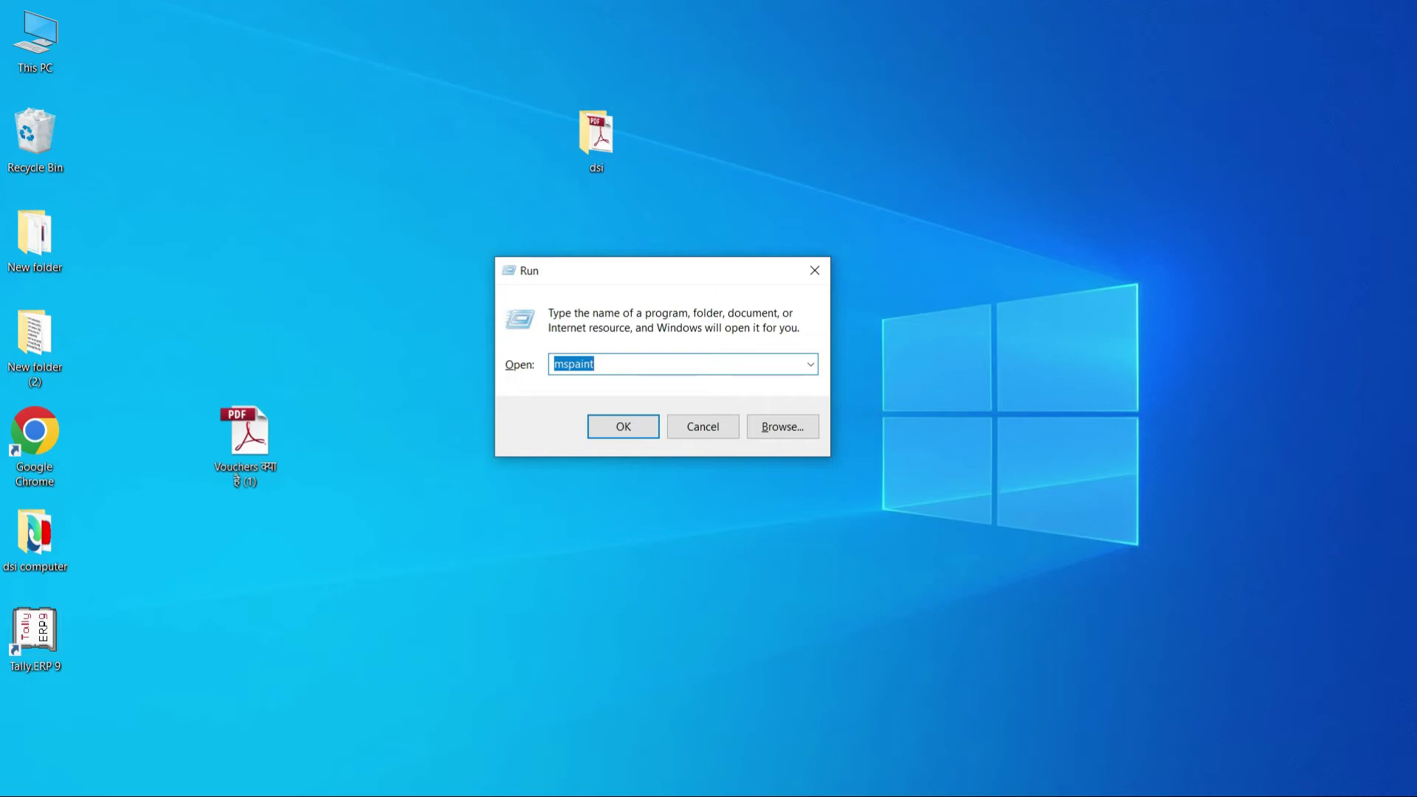
click(812, 267)
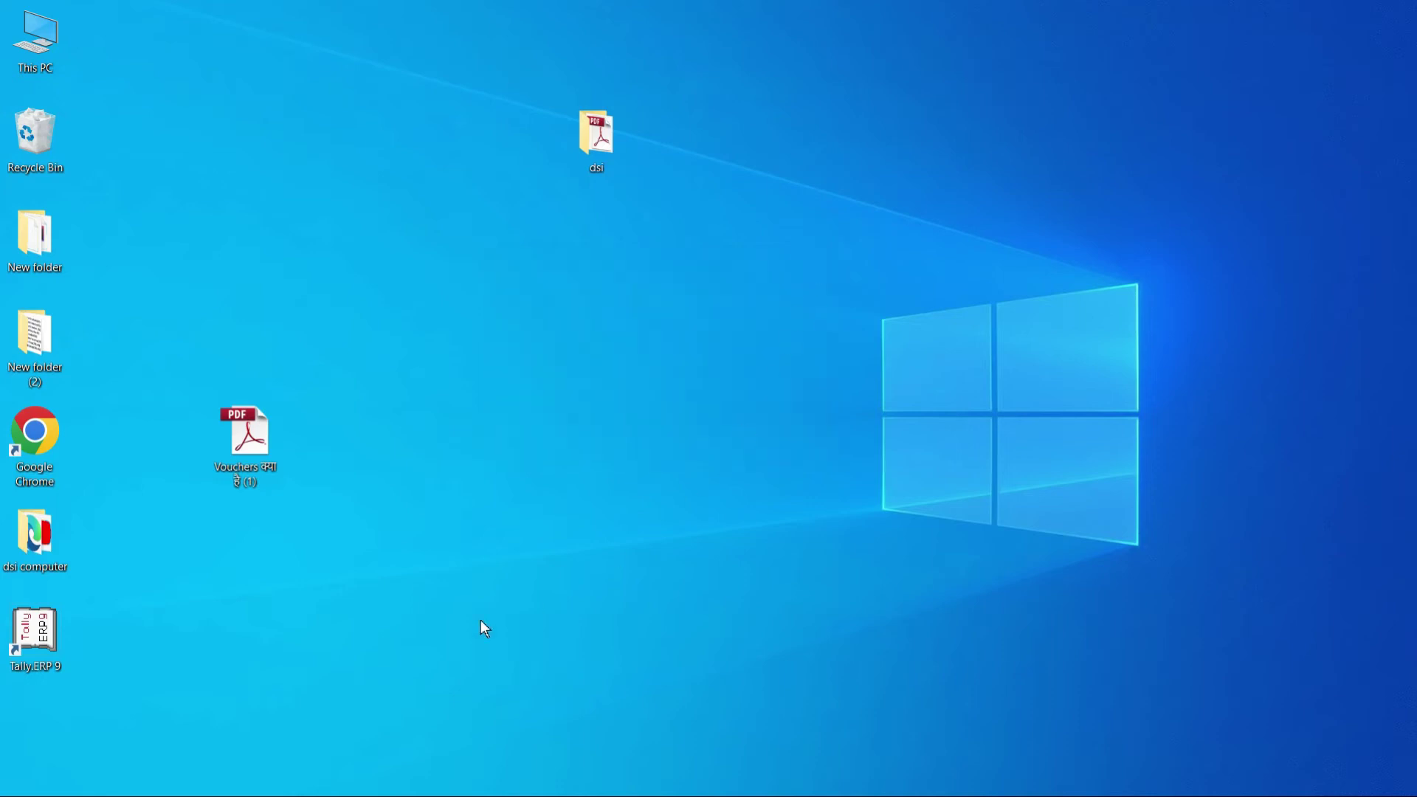
click(27, 783)
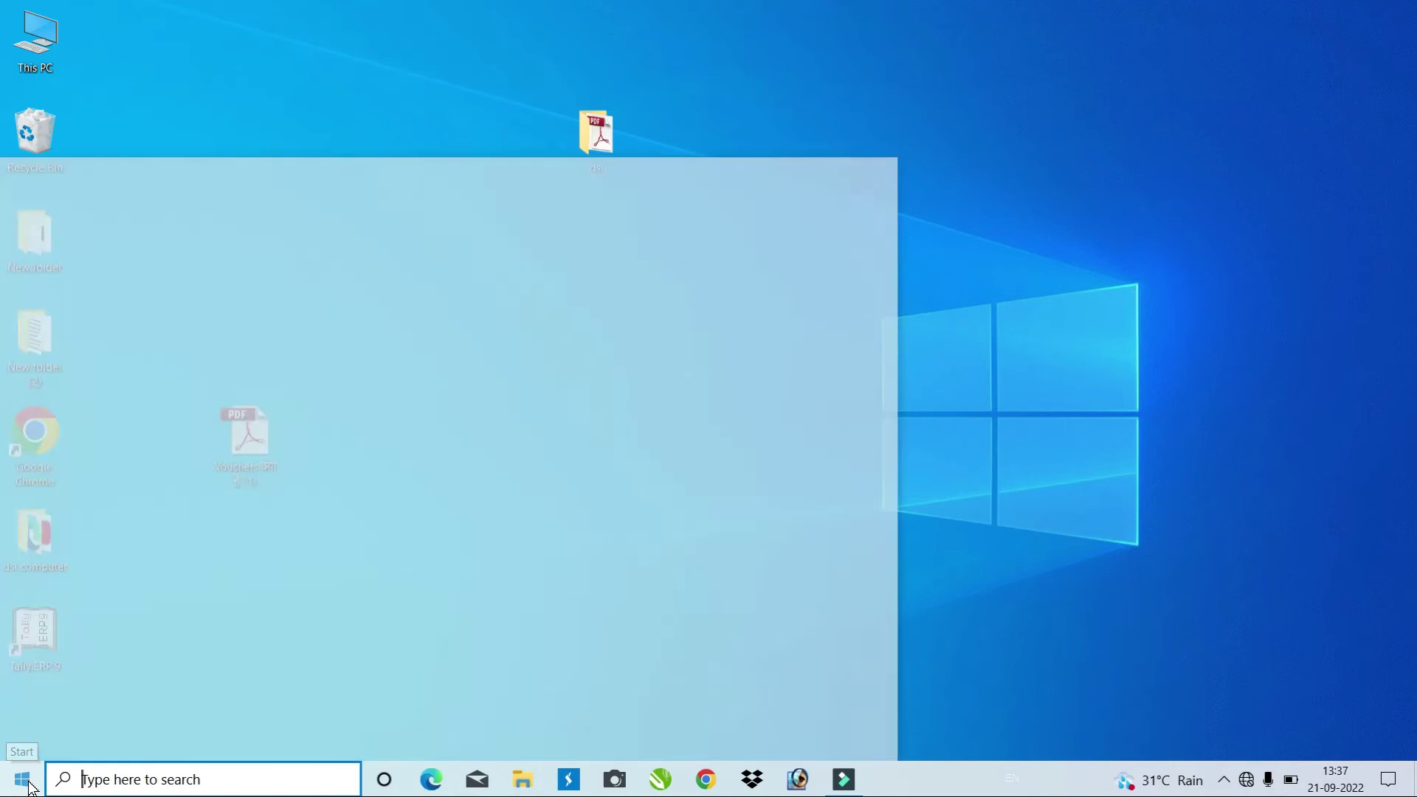
scroll(139, 361, down, 10)
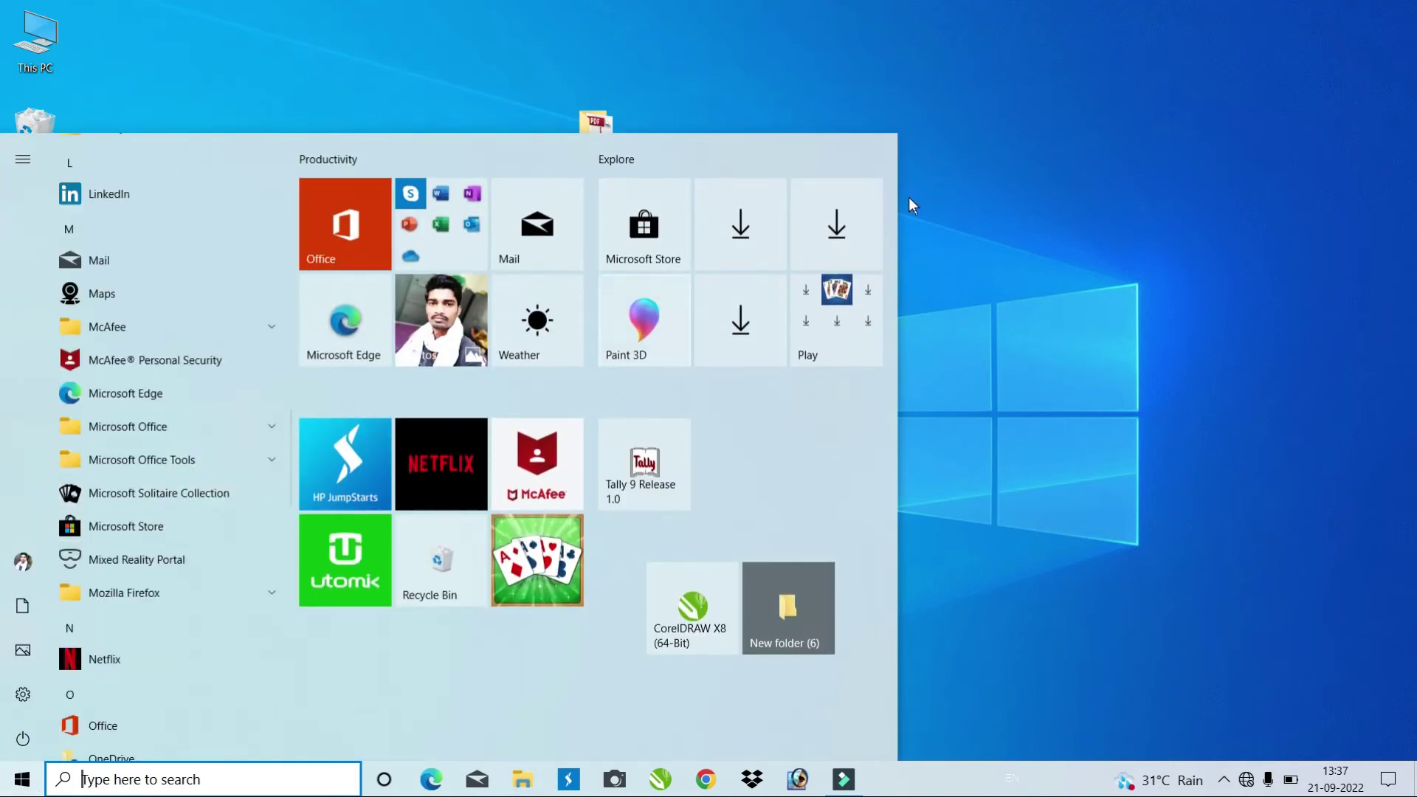
click(971, 166)
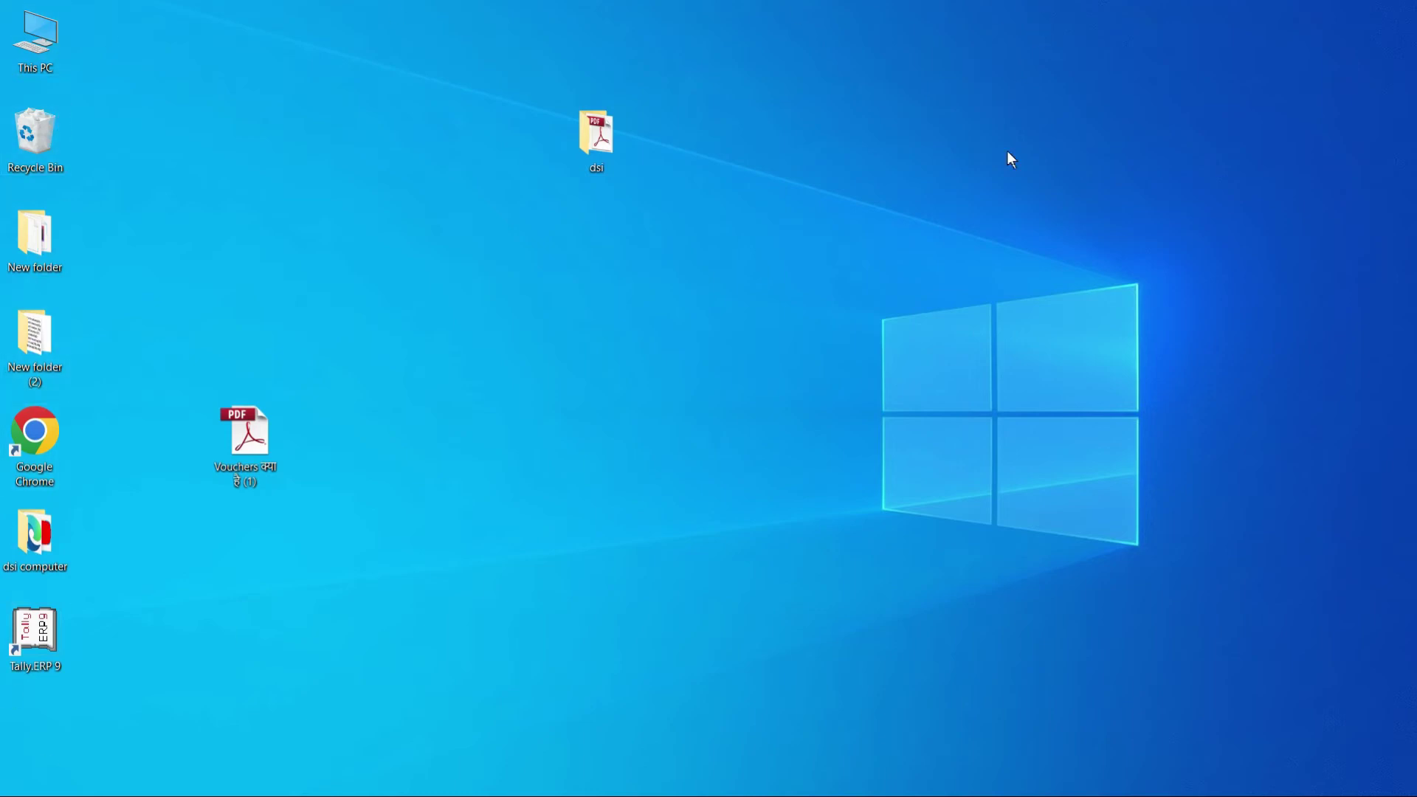
Move the This PC icon to the empty desktop area beside the dsi folder and open it in a maximized window
drag(37, 52, 383, 160)
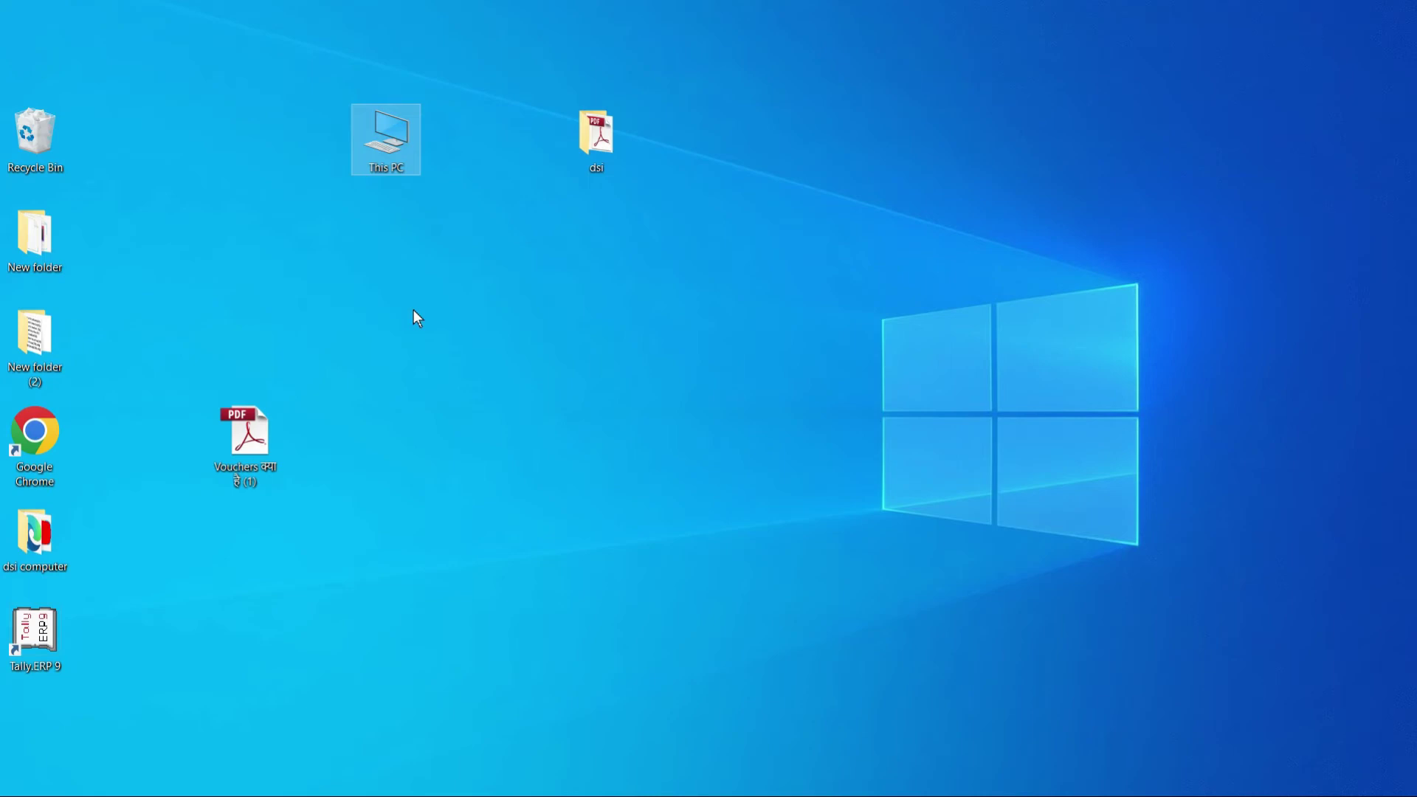
double_click(390, 152)
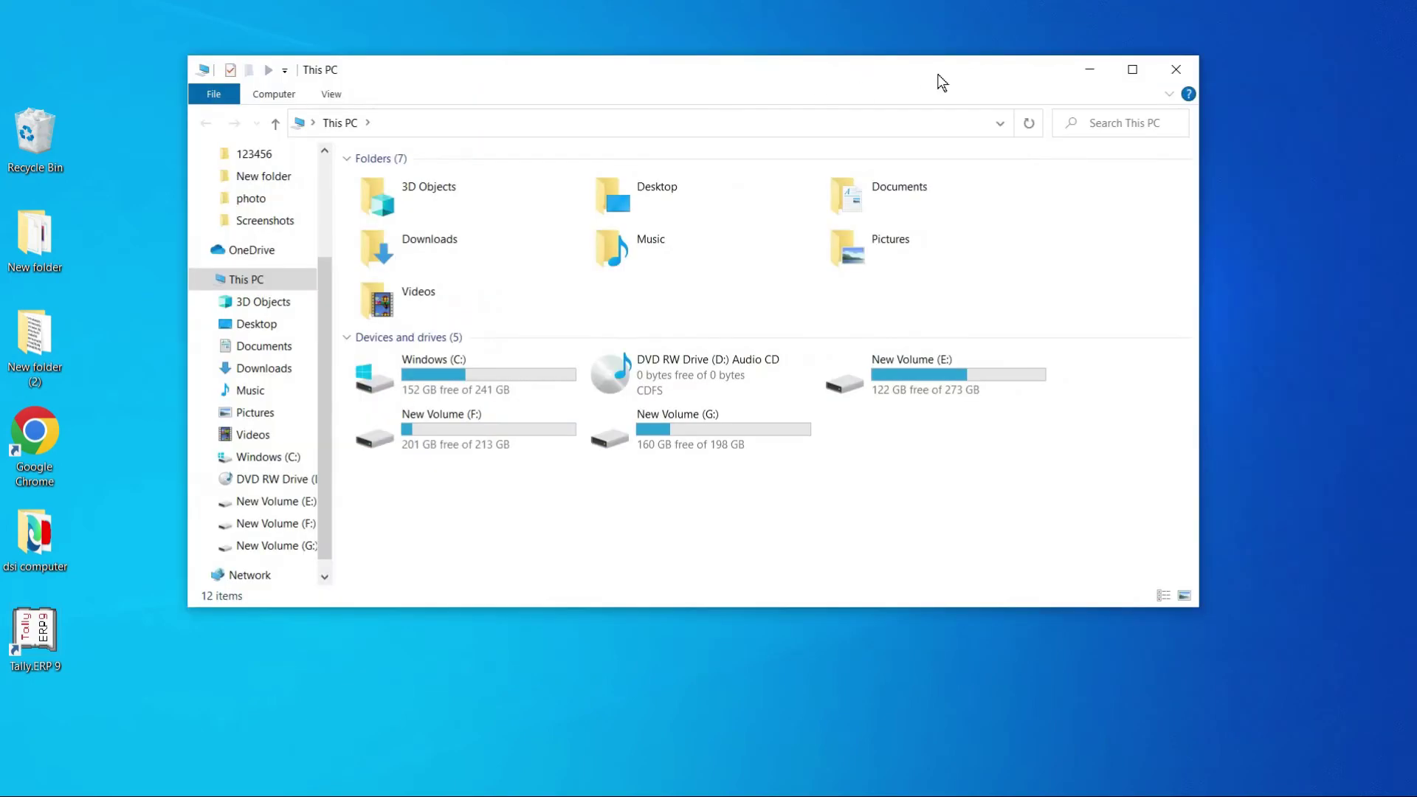
click(1128, 68)
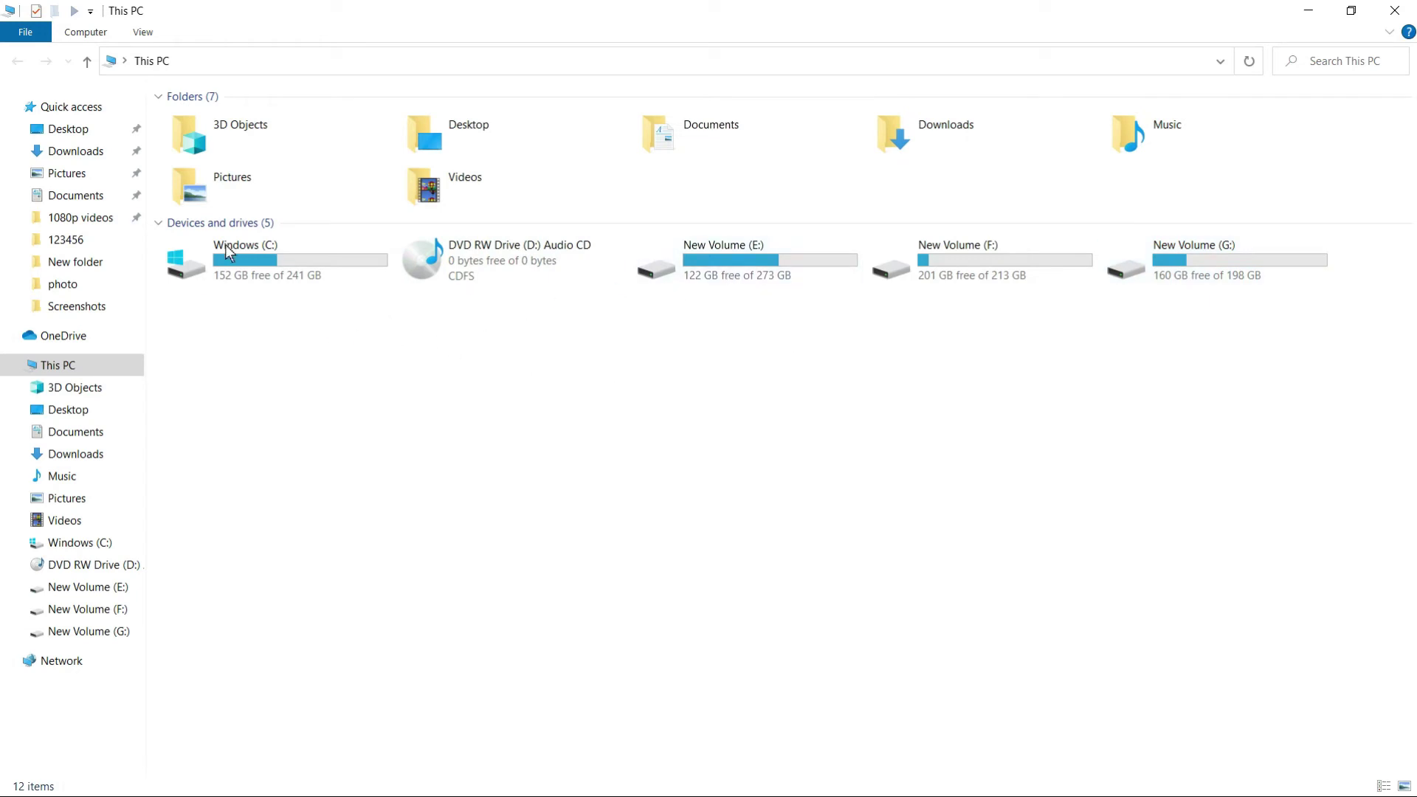
View the contents of the Windows (C:) drive and its Intel folder, and return to This PC
mouse_move(249, 256)
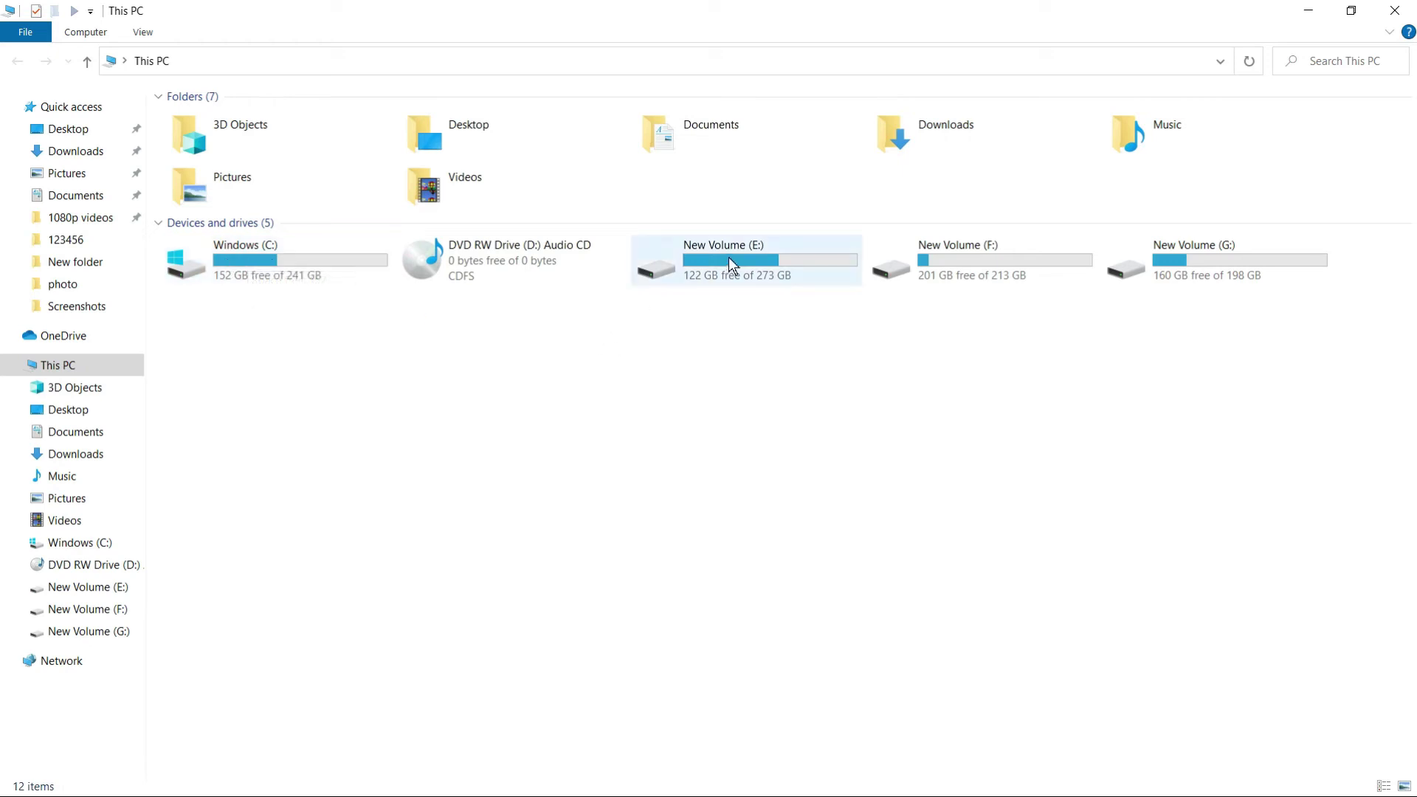
mouse_move(775, 266)
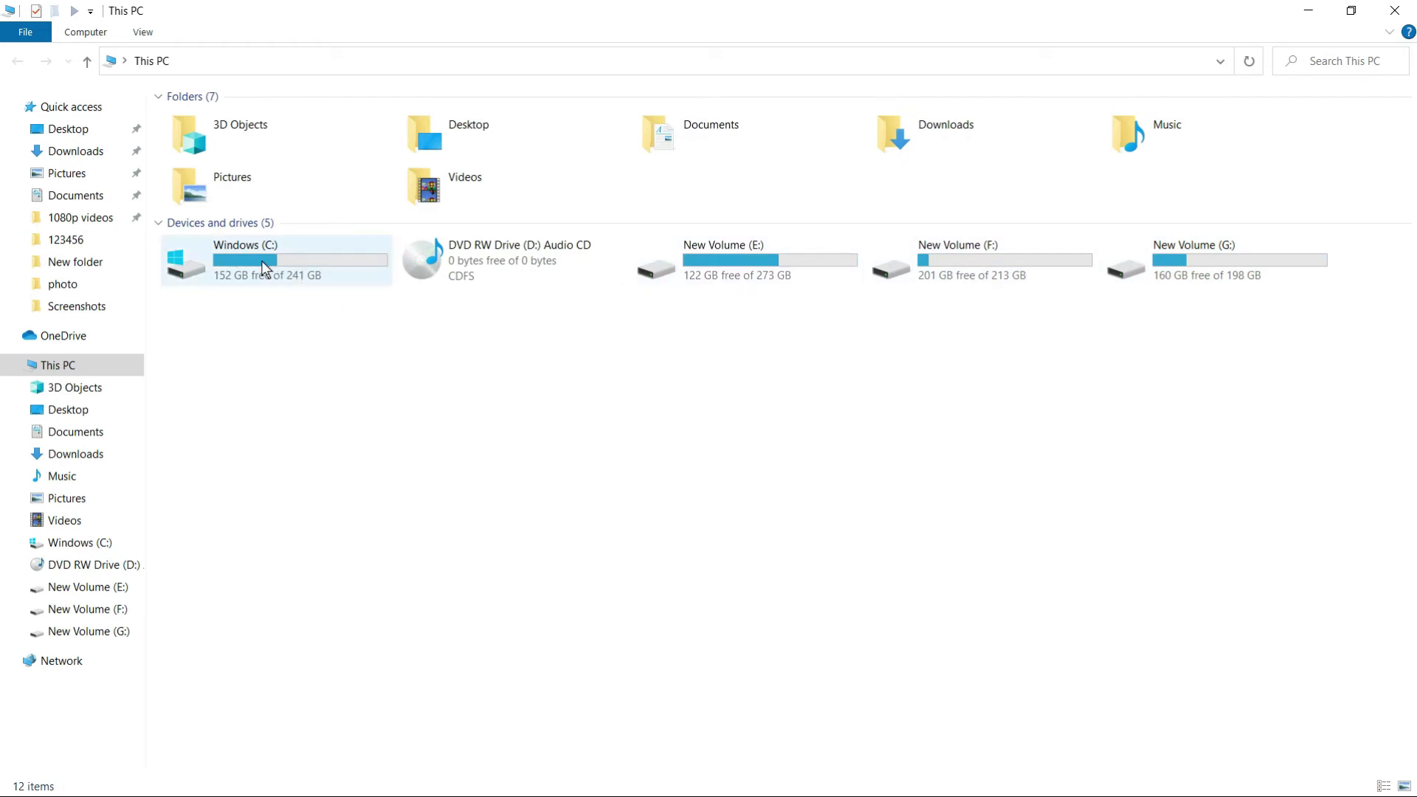
mouse_move(307, 262)
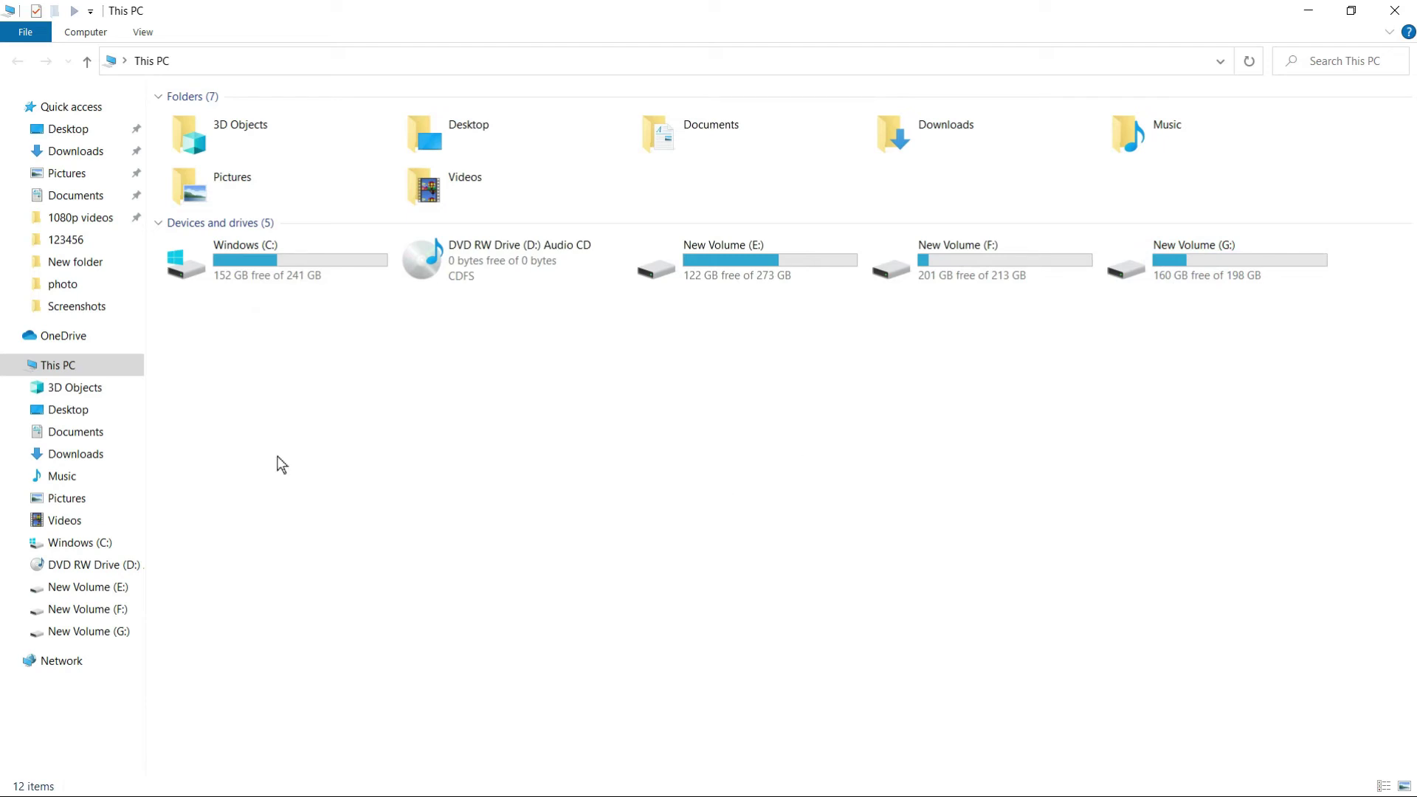
double_click(285, 267)
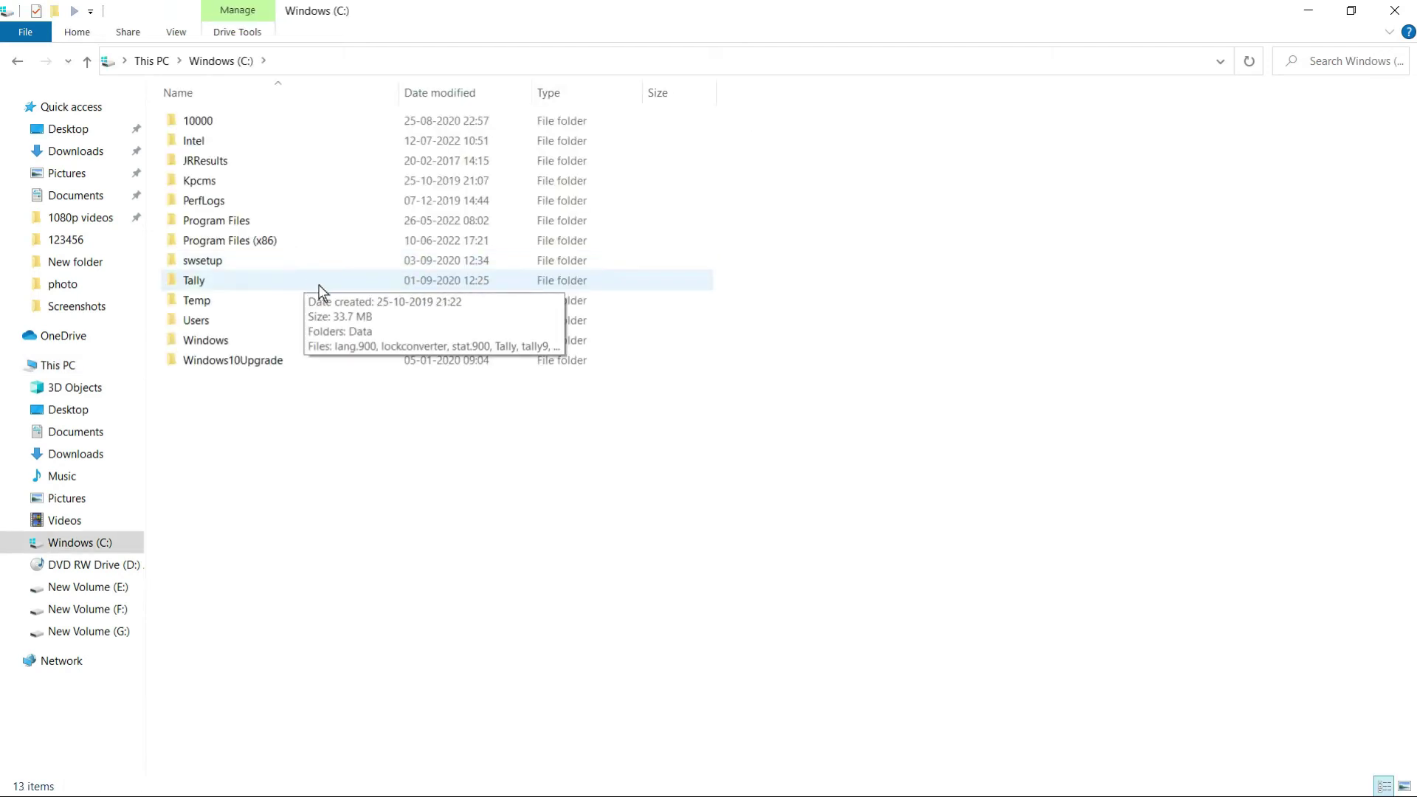
double_click(276, 147)
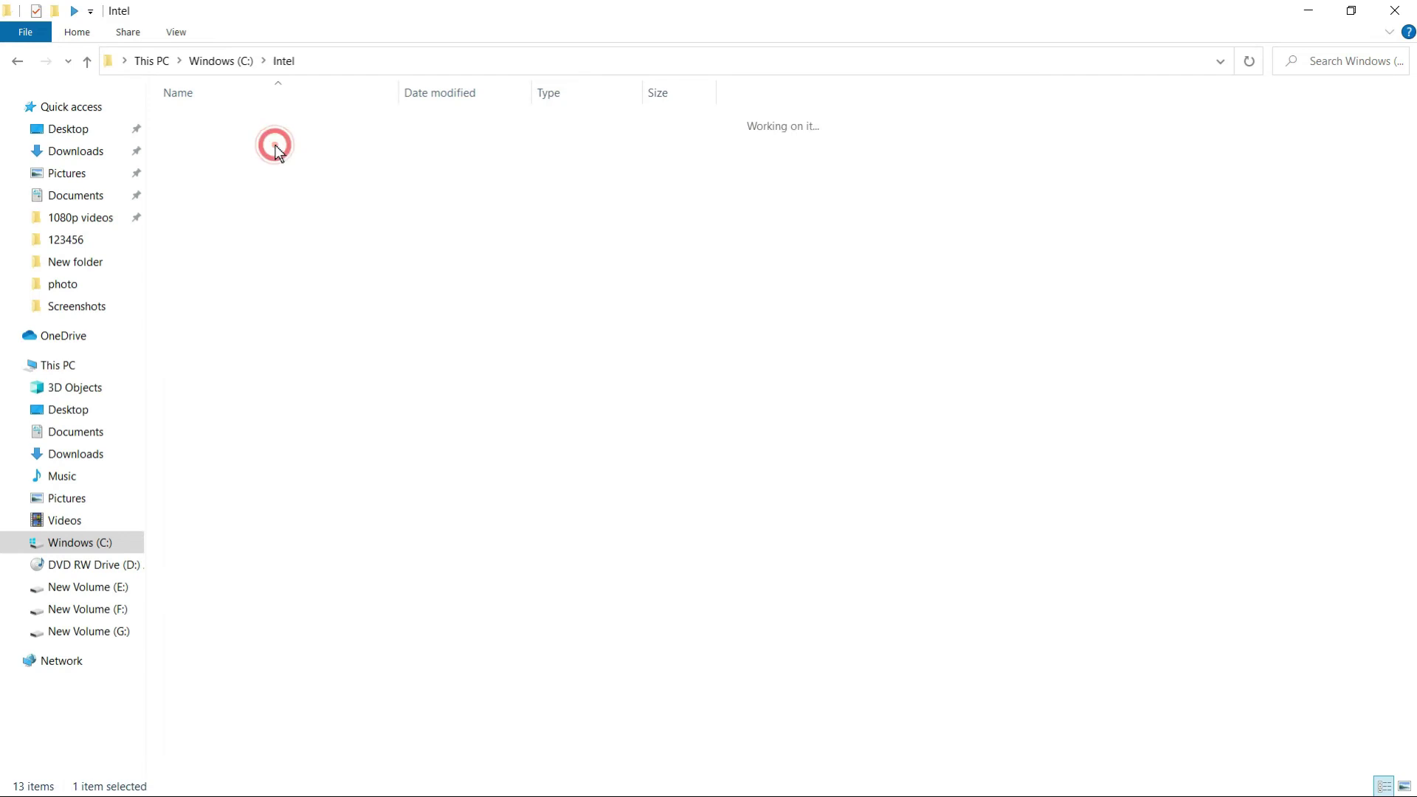
click(17, 62)
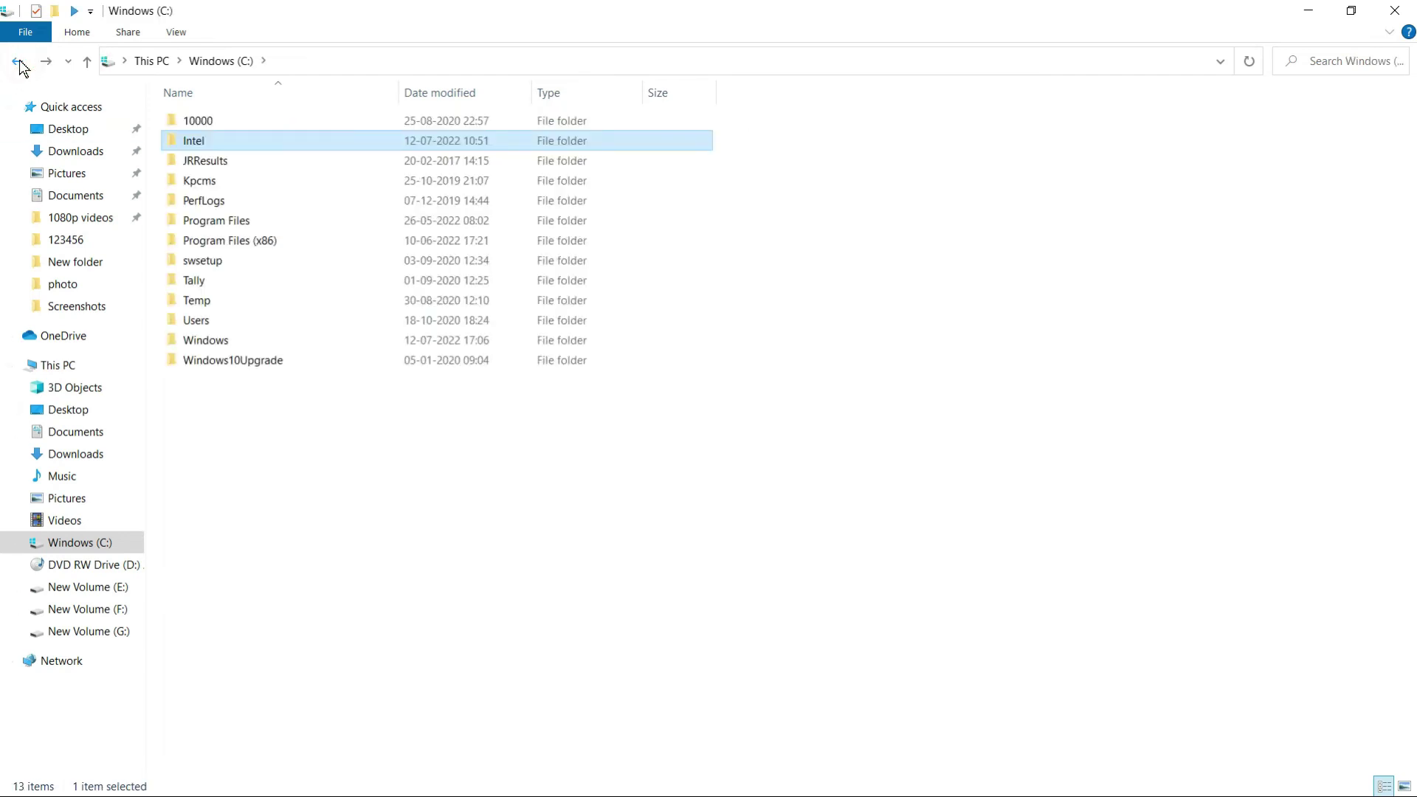
click(19, 62)
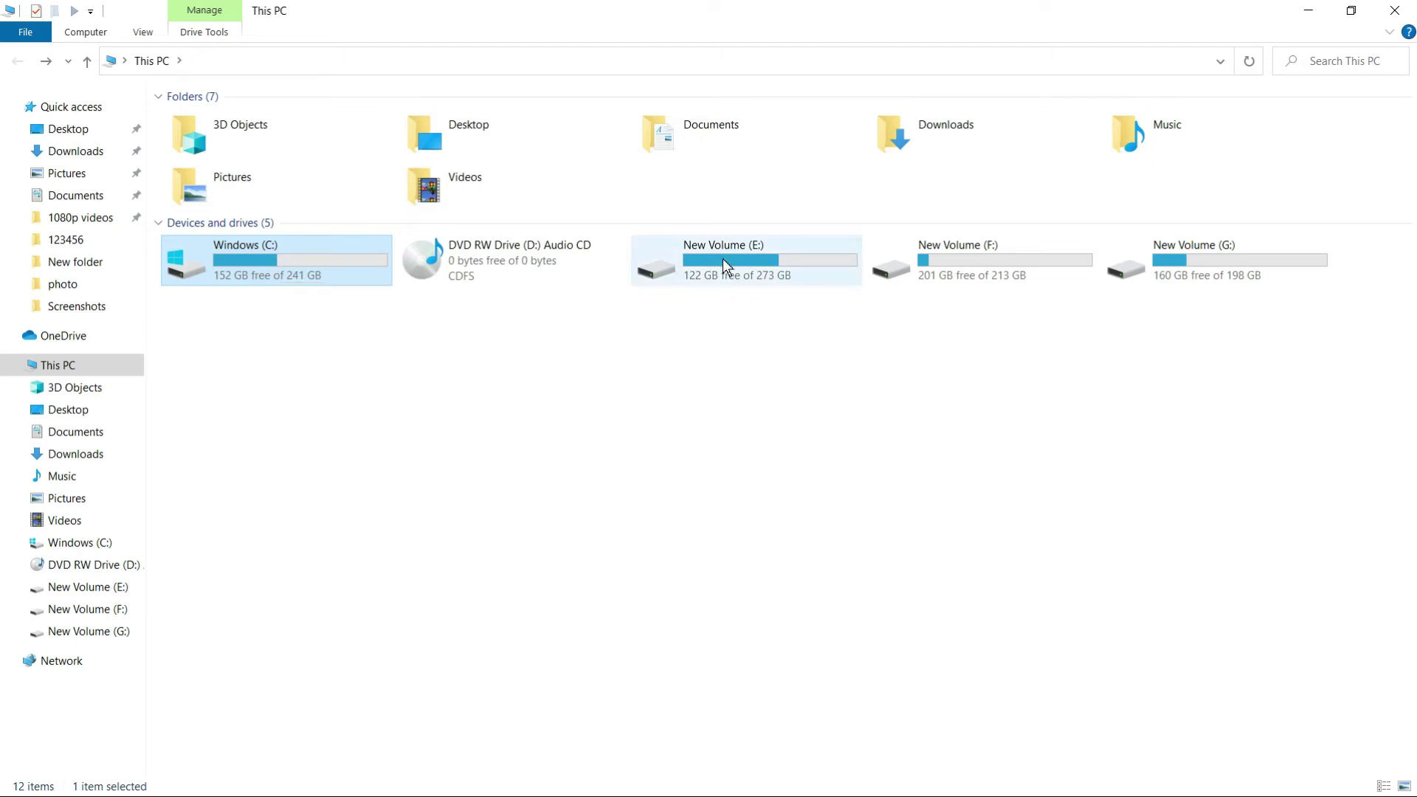
View the contents of the New Volume (E:) drive and return to This PC
mouse_move(1184, 269)
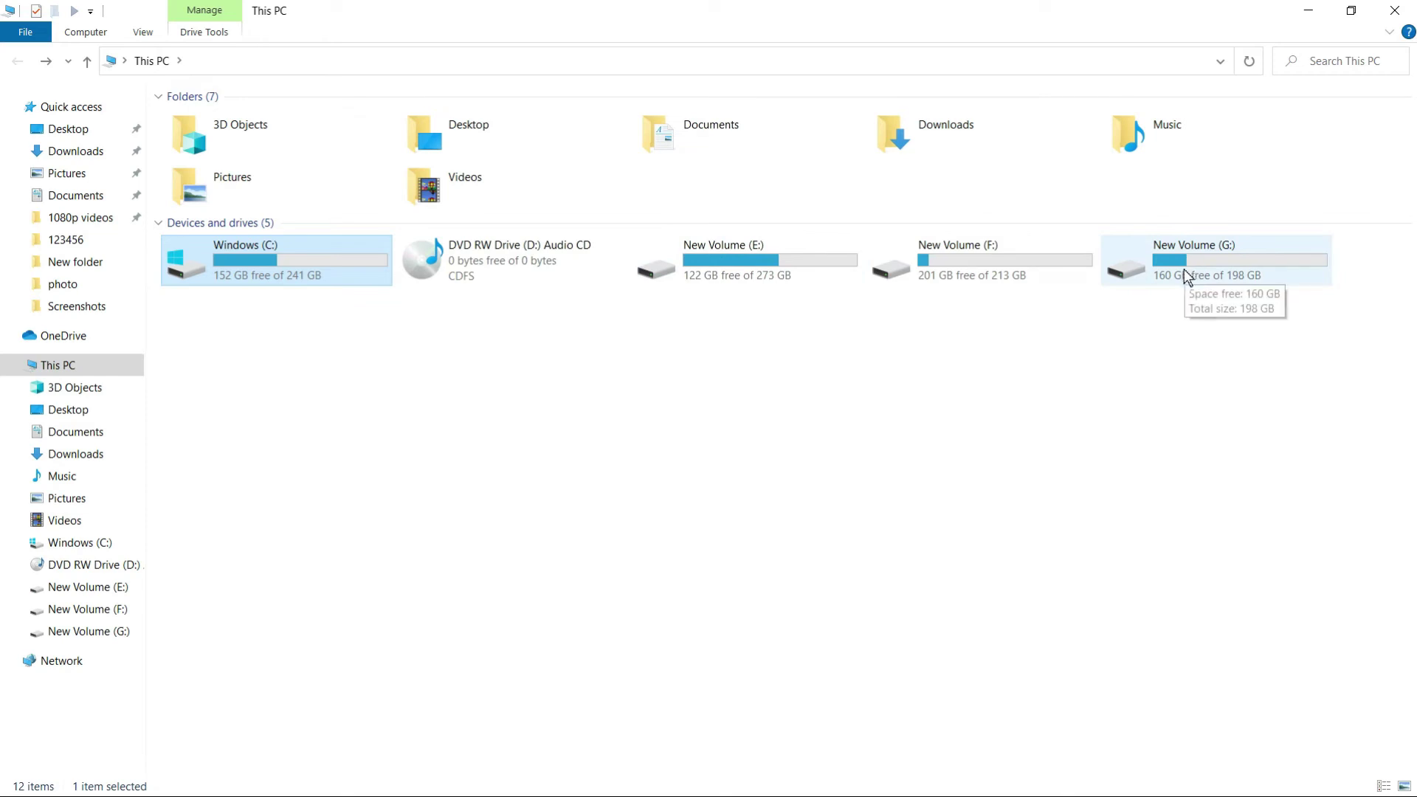
click(318, 359)
mouse_move(287, 273)
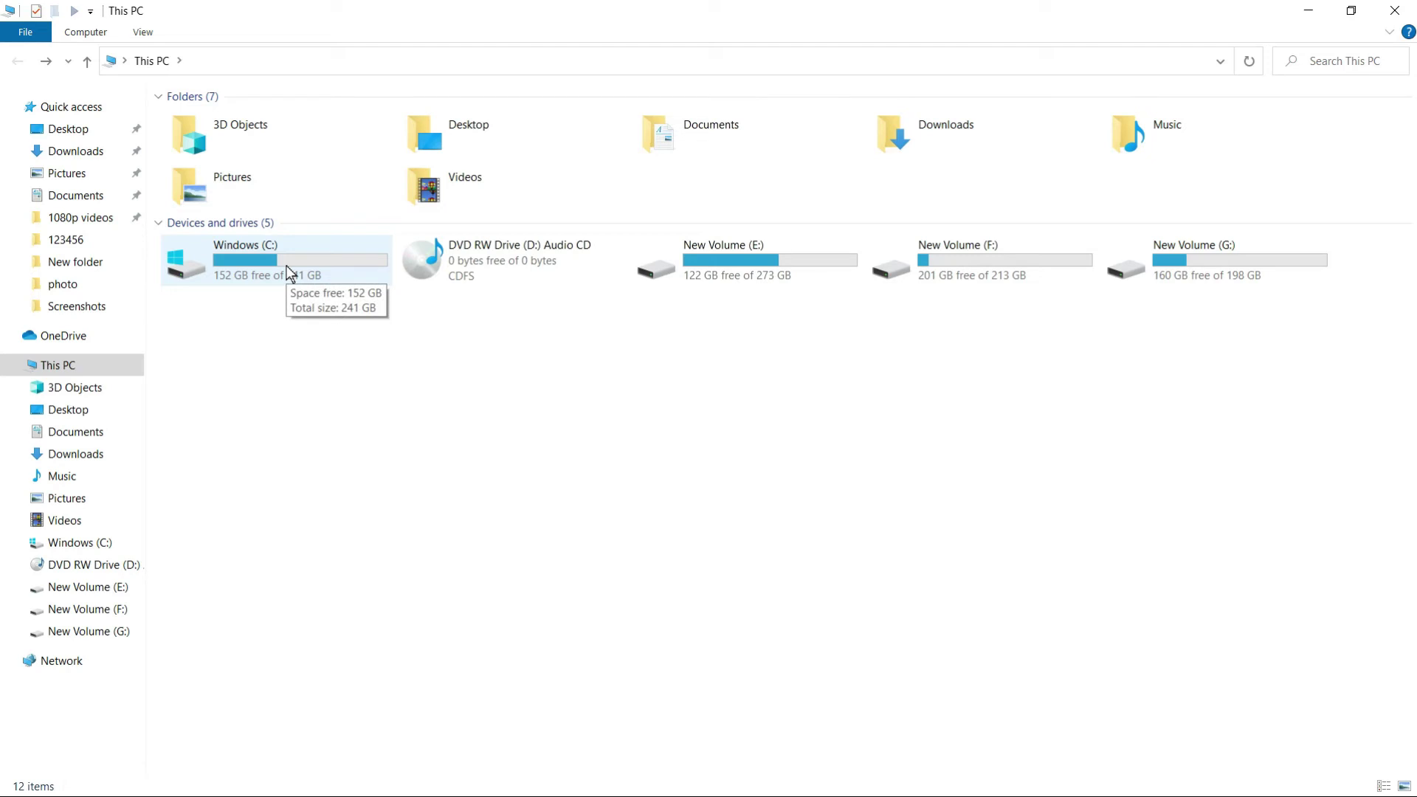
double_click(758, 268)
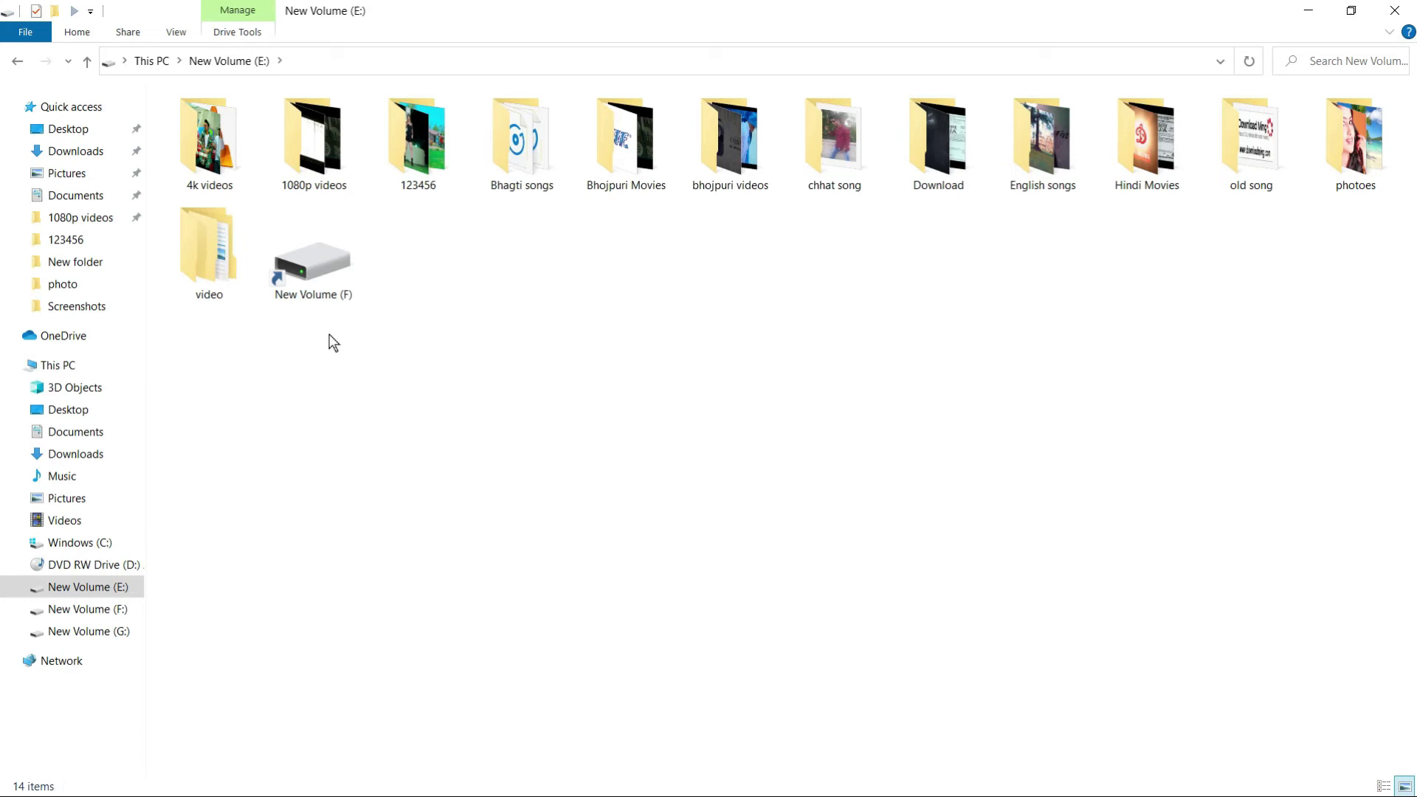
click(17, 60)
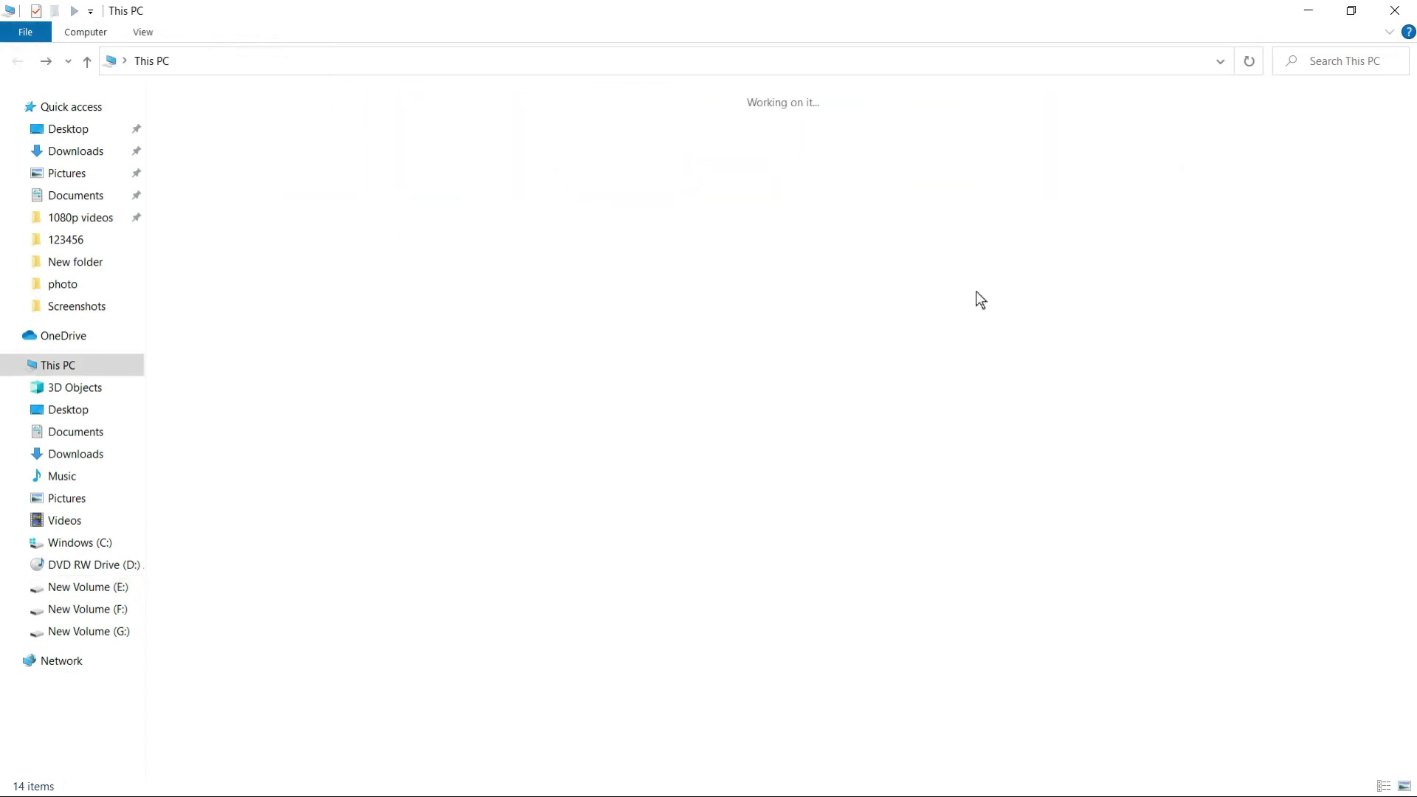
Create a new folder on the New Volume (F:) drive and try to name it ram, declining to merge it with the existing folder
double_click(1025, 255)
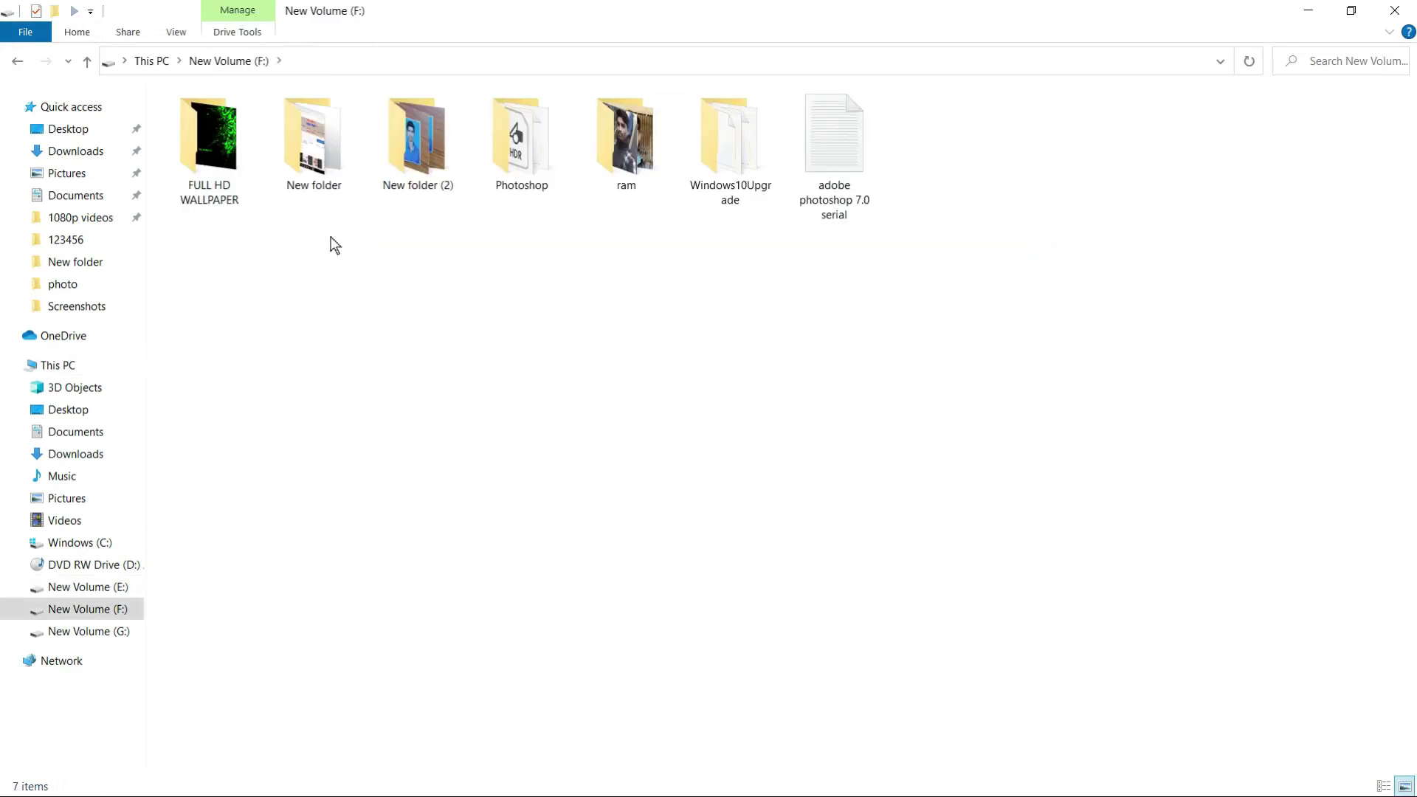
right_click(575, 303)
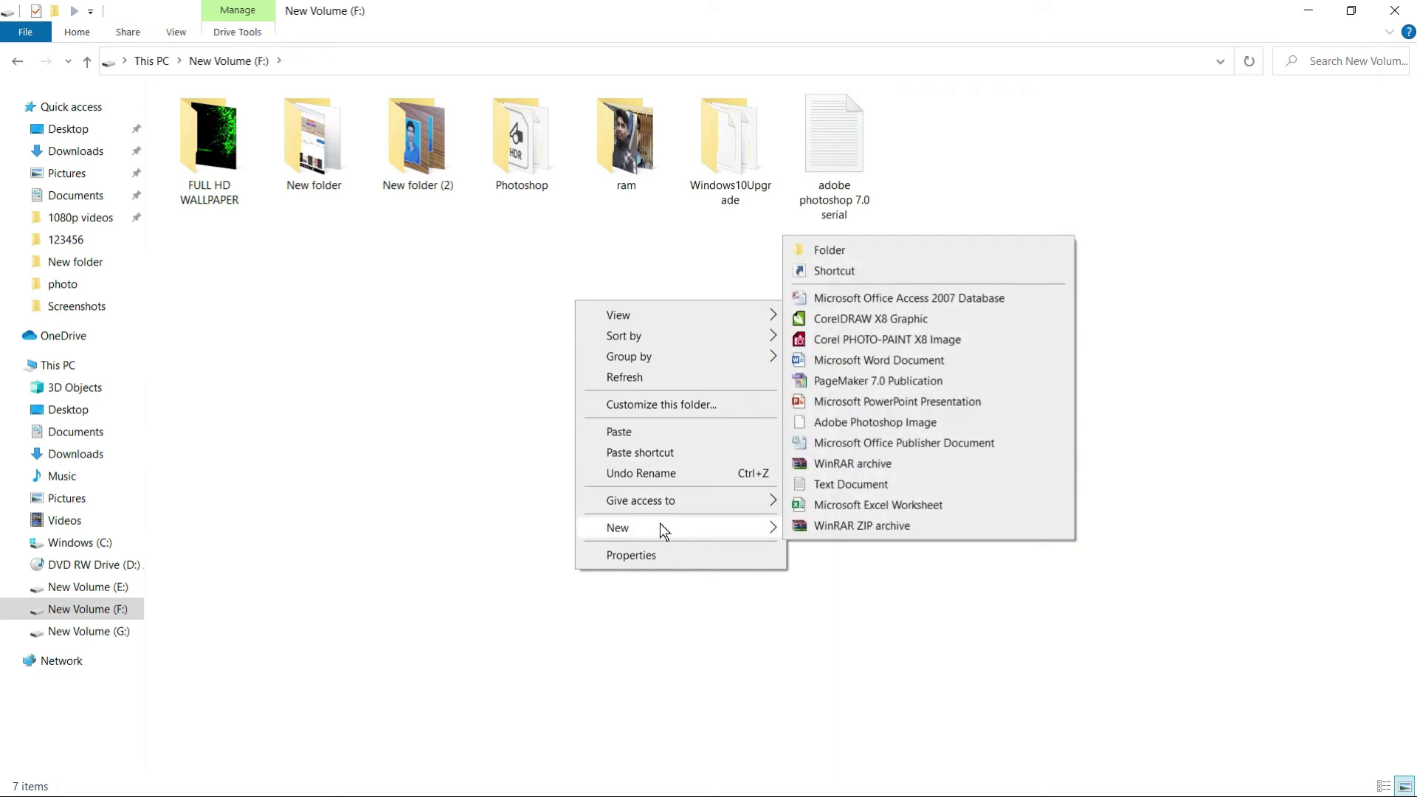
click(754, 528)
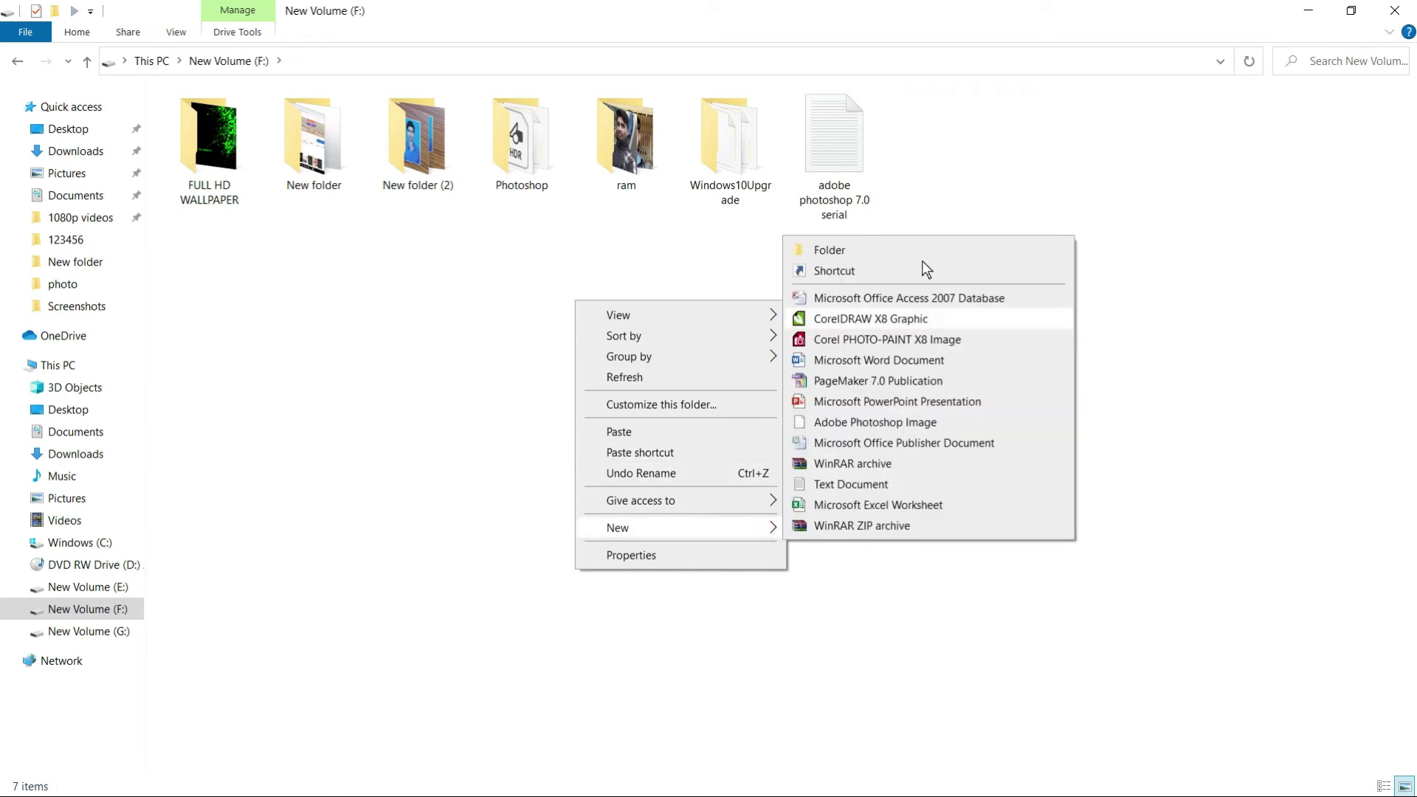
click(886, 248)
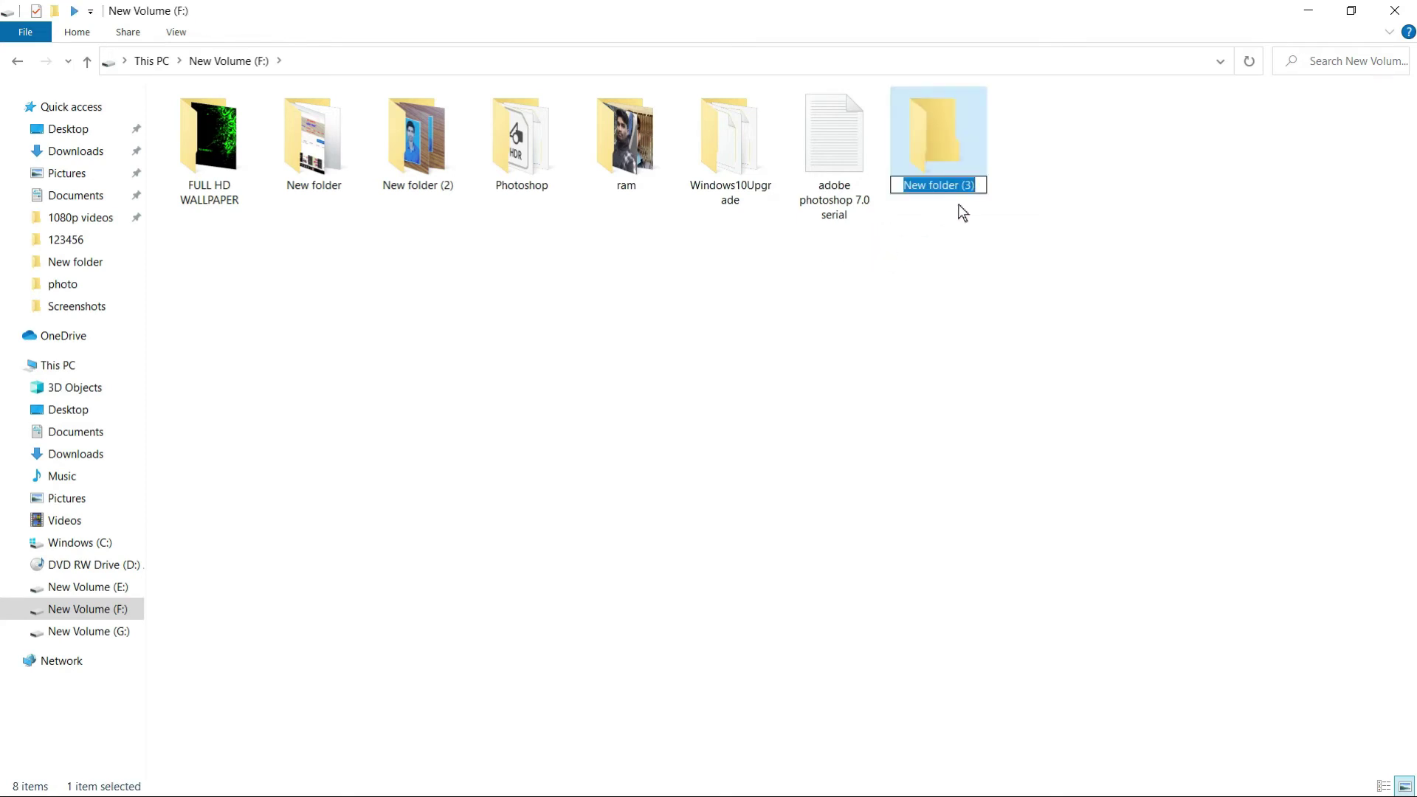
text(ram)
click(1003, 377)
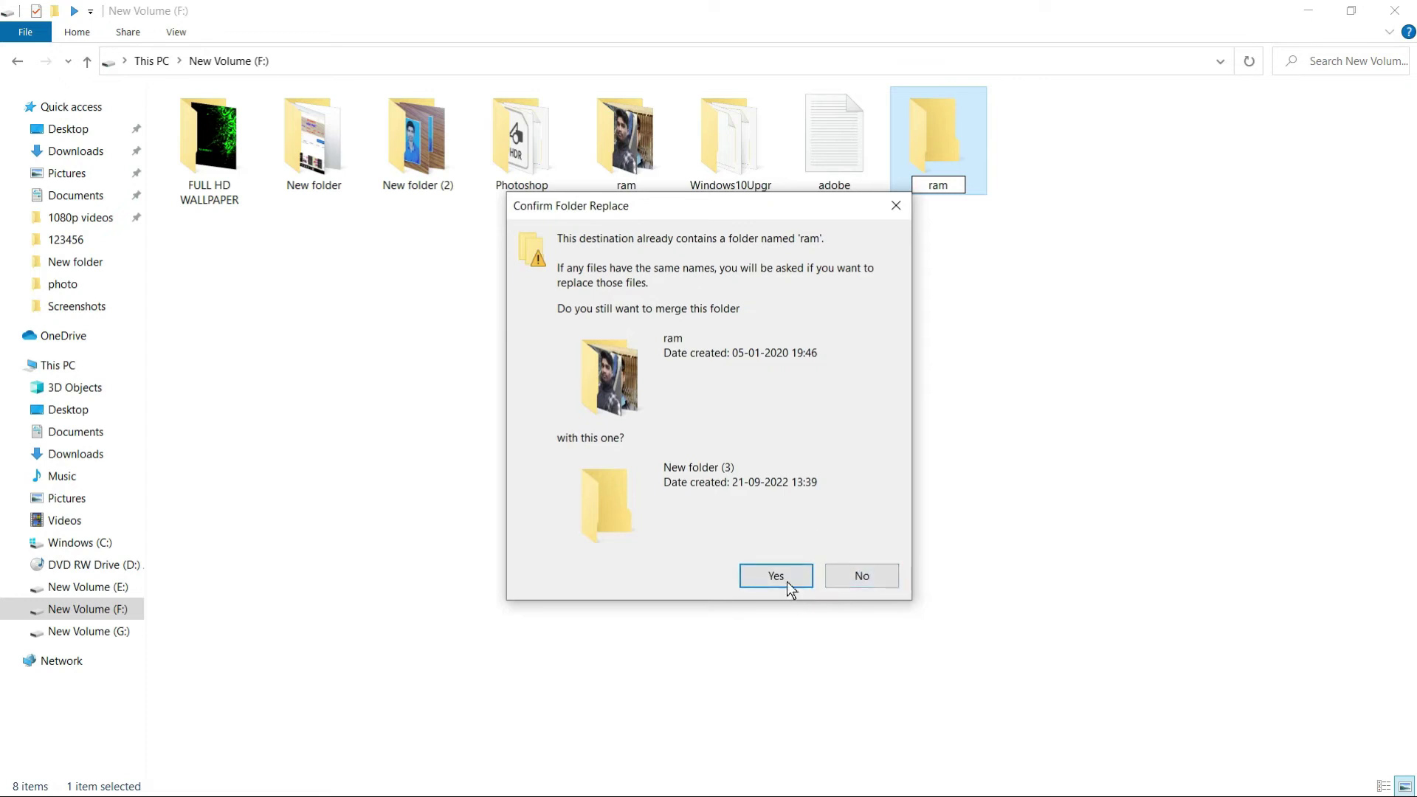
click(861, 575)
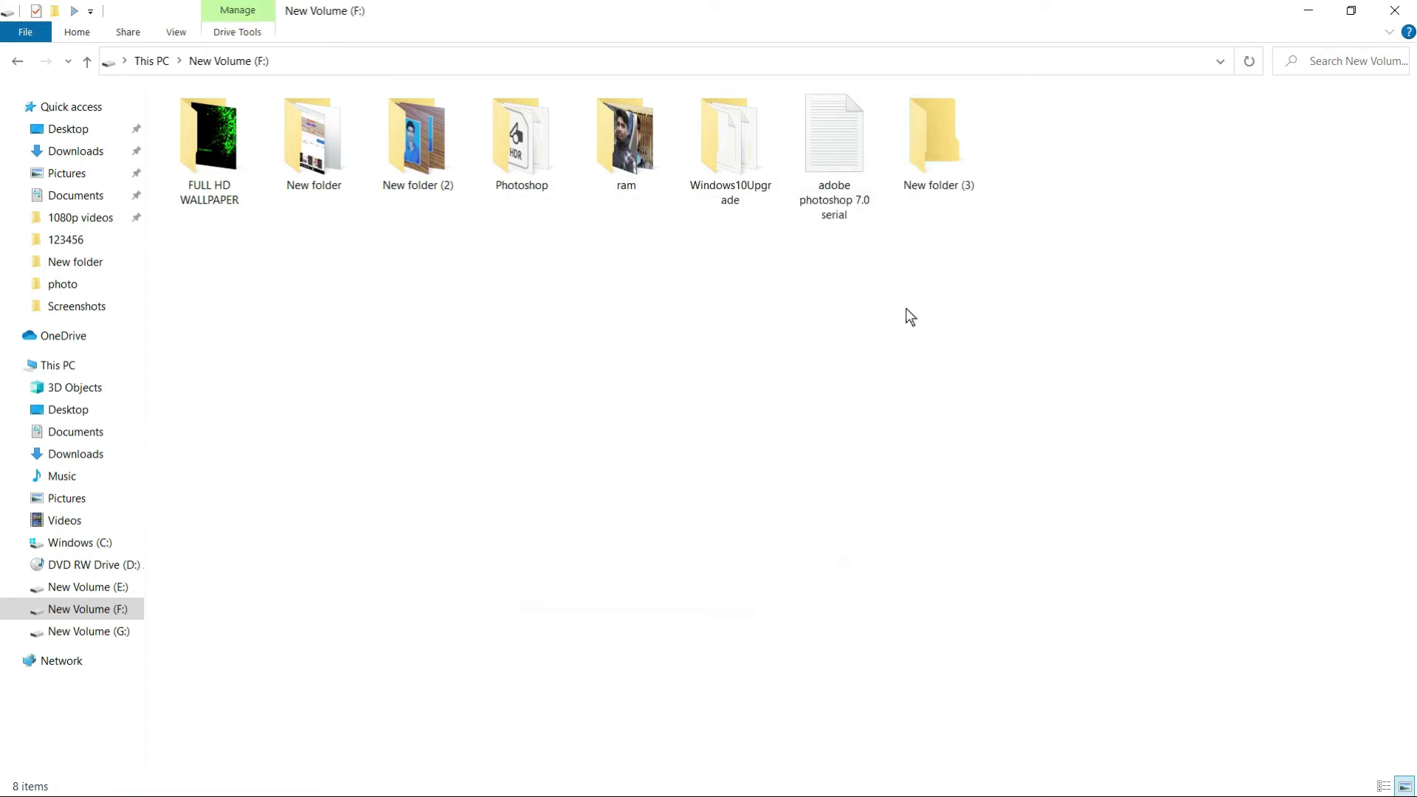
Rename the newly created folder on the F: drive as 123456
click(967, 184)
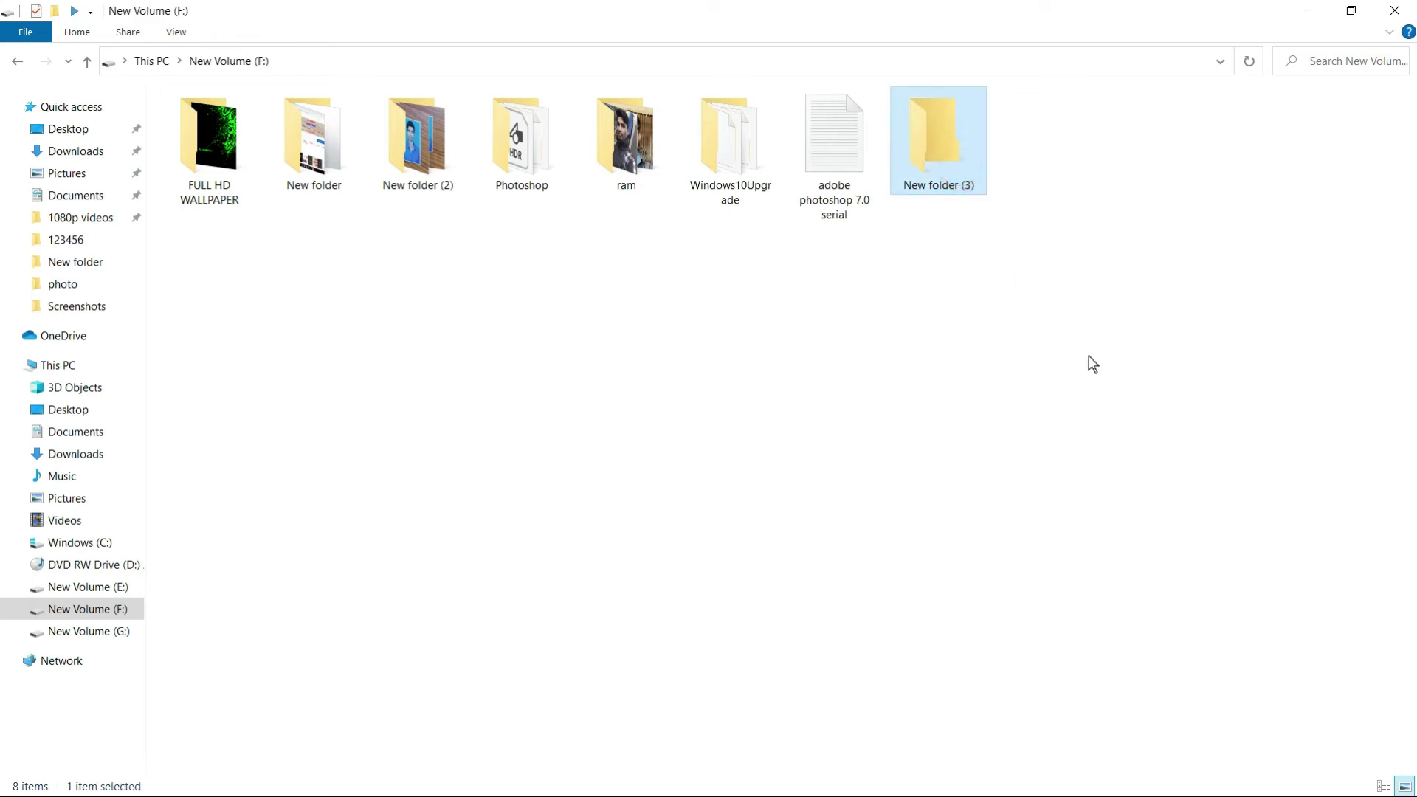
key(F2)
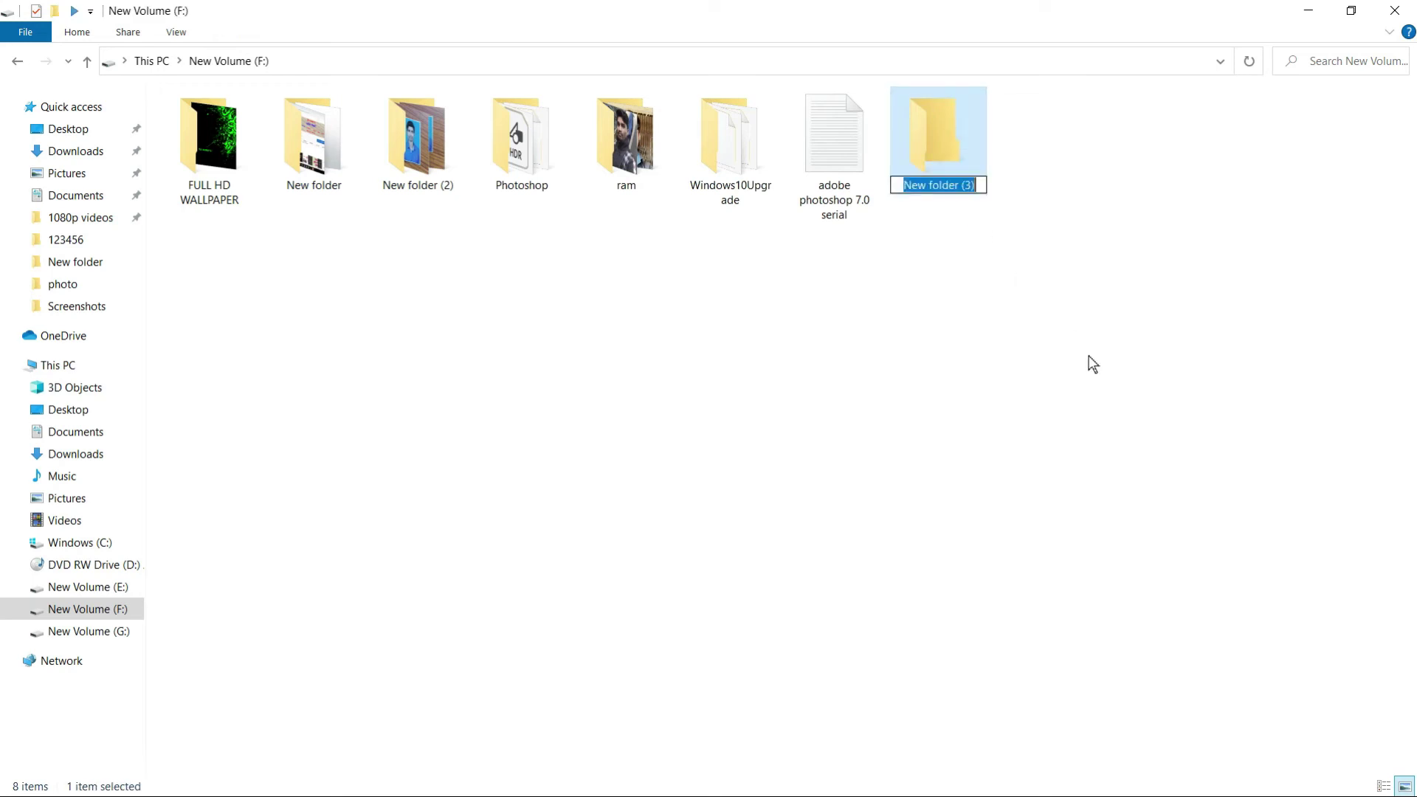
text(123456)
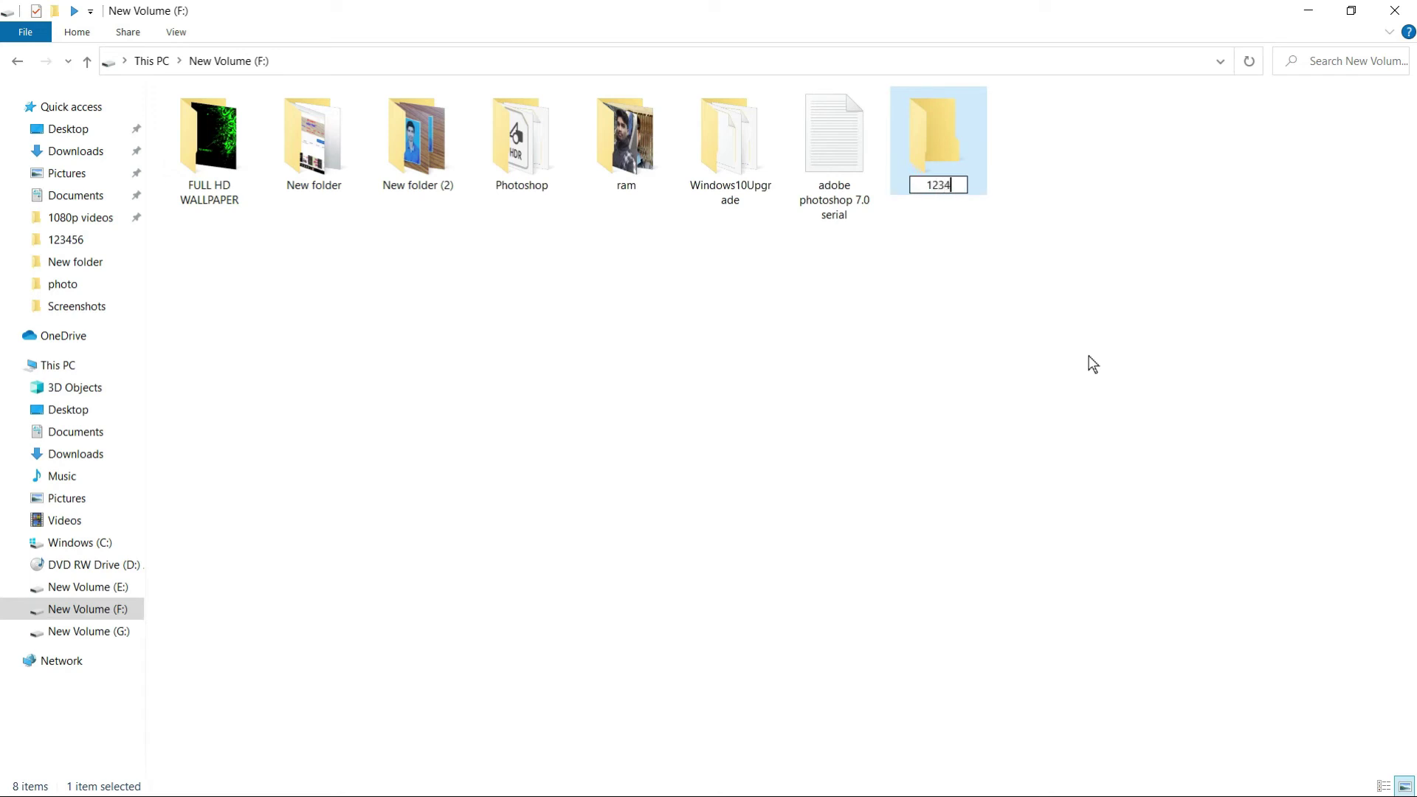
key(Return)
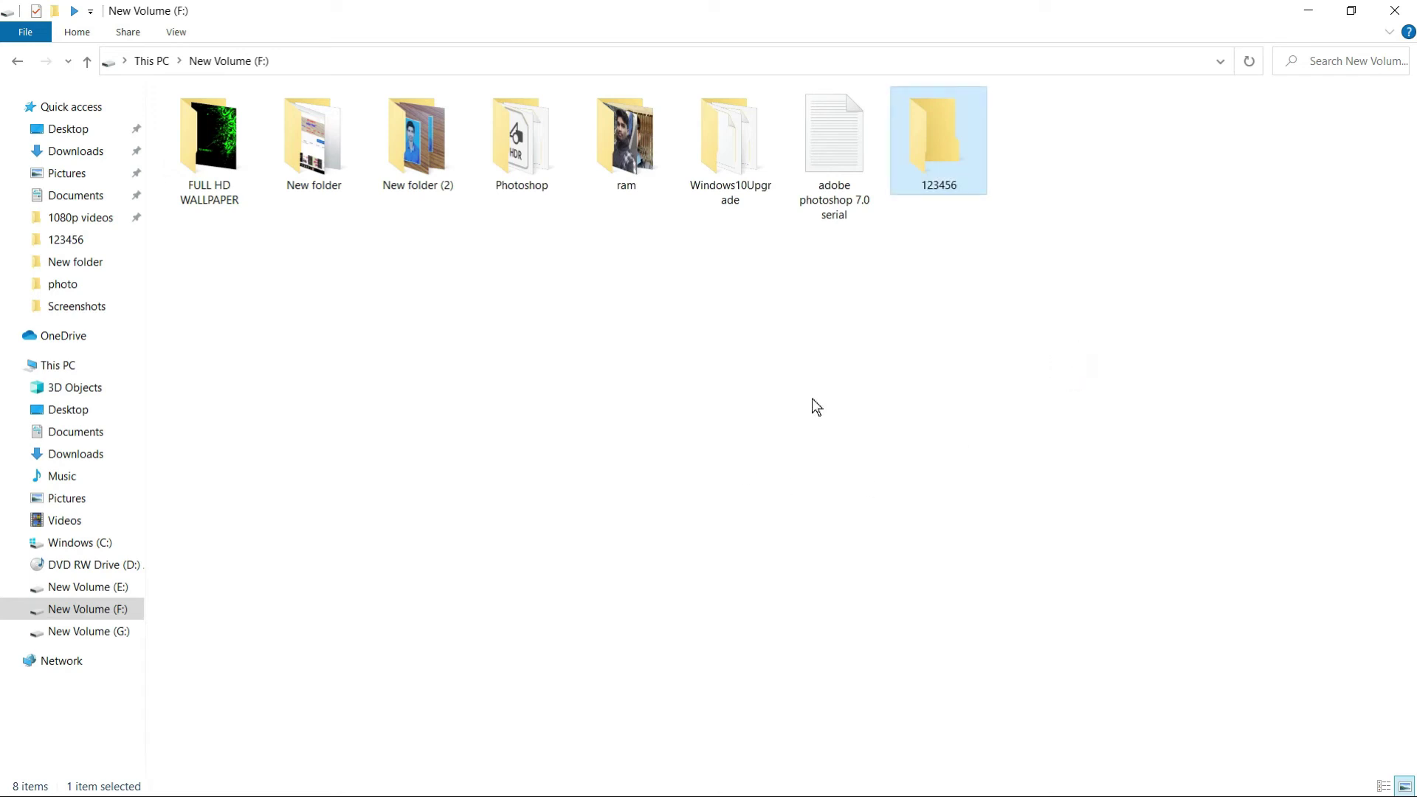
Refresh the F: drive listing, view the inside of the 123456 folder and return to the drive
right_click(921, 322)
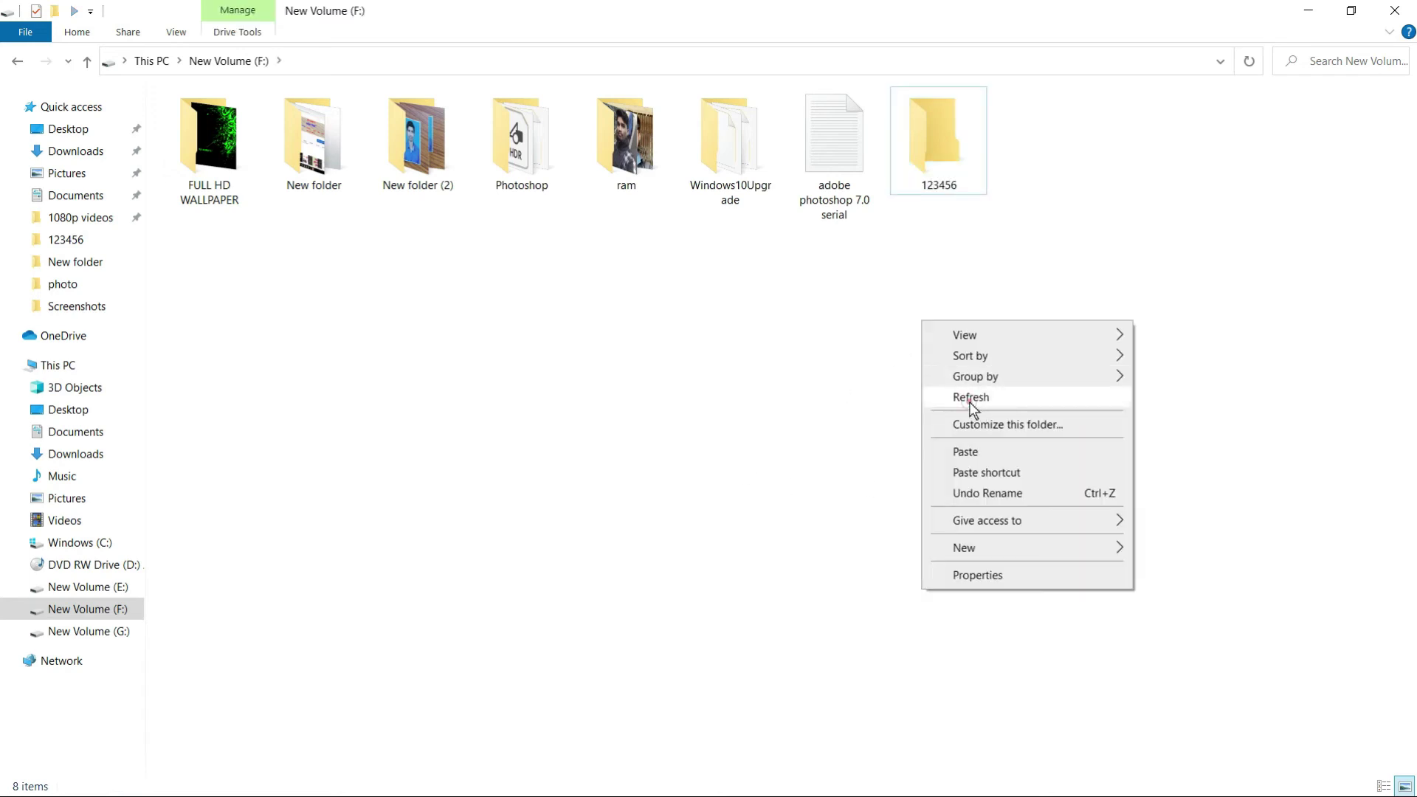
click(971, 397)
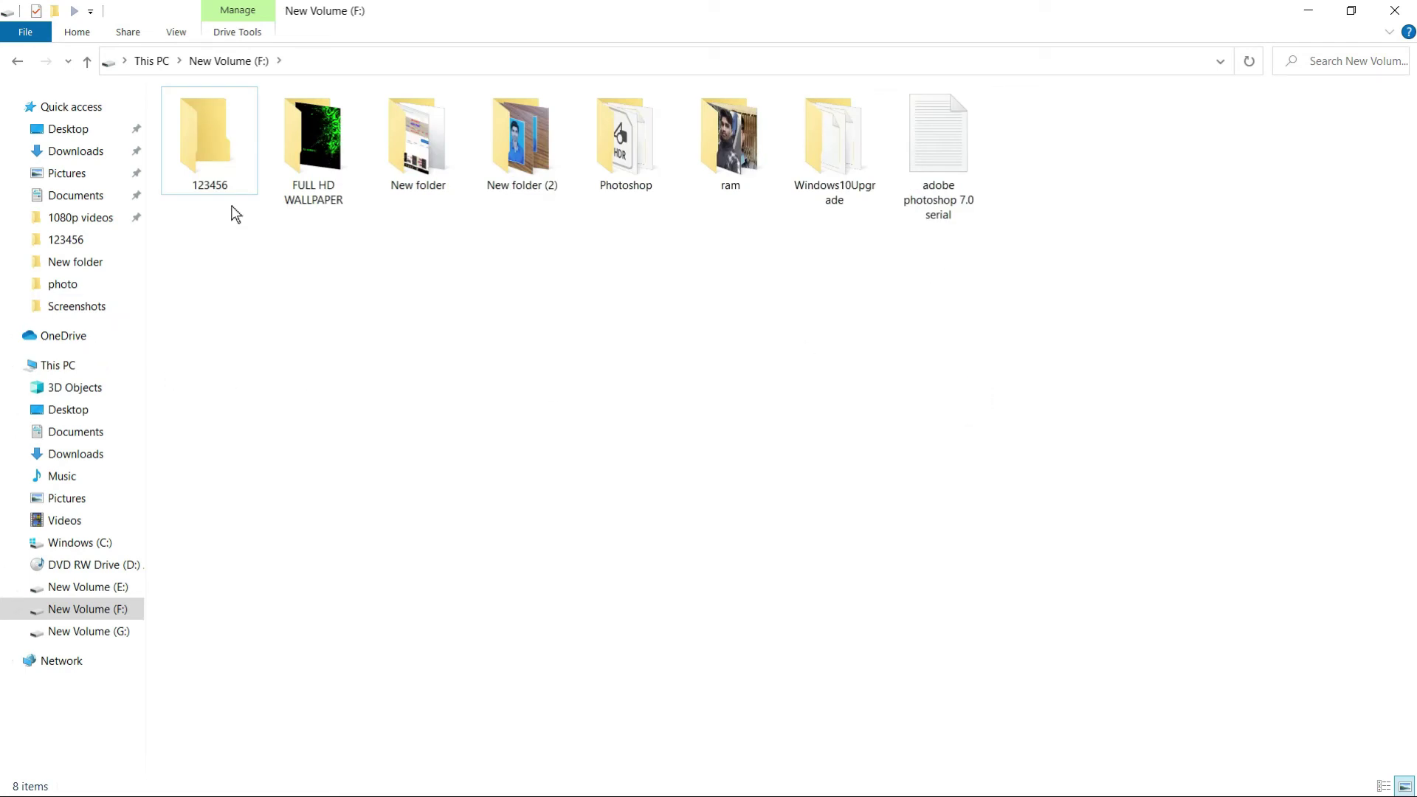
double_click(212, 166)
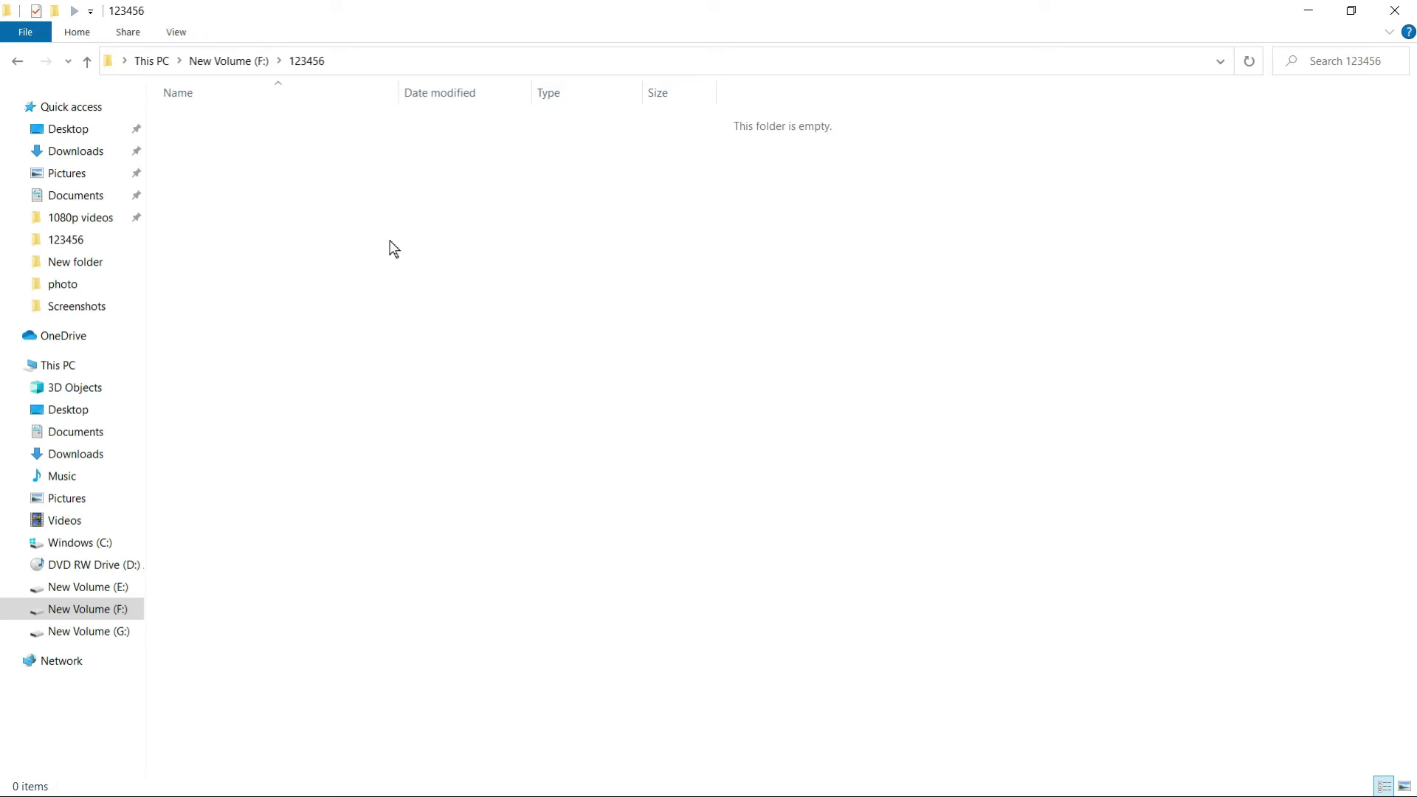
click(25, 64)
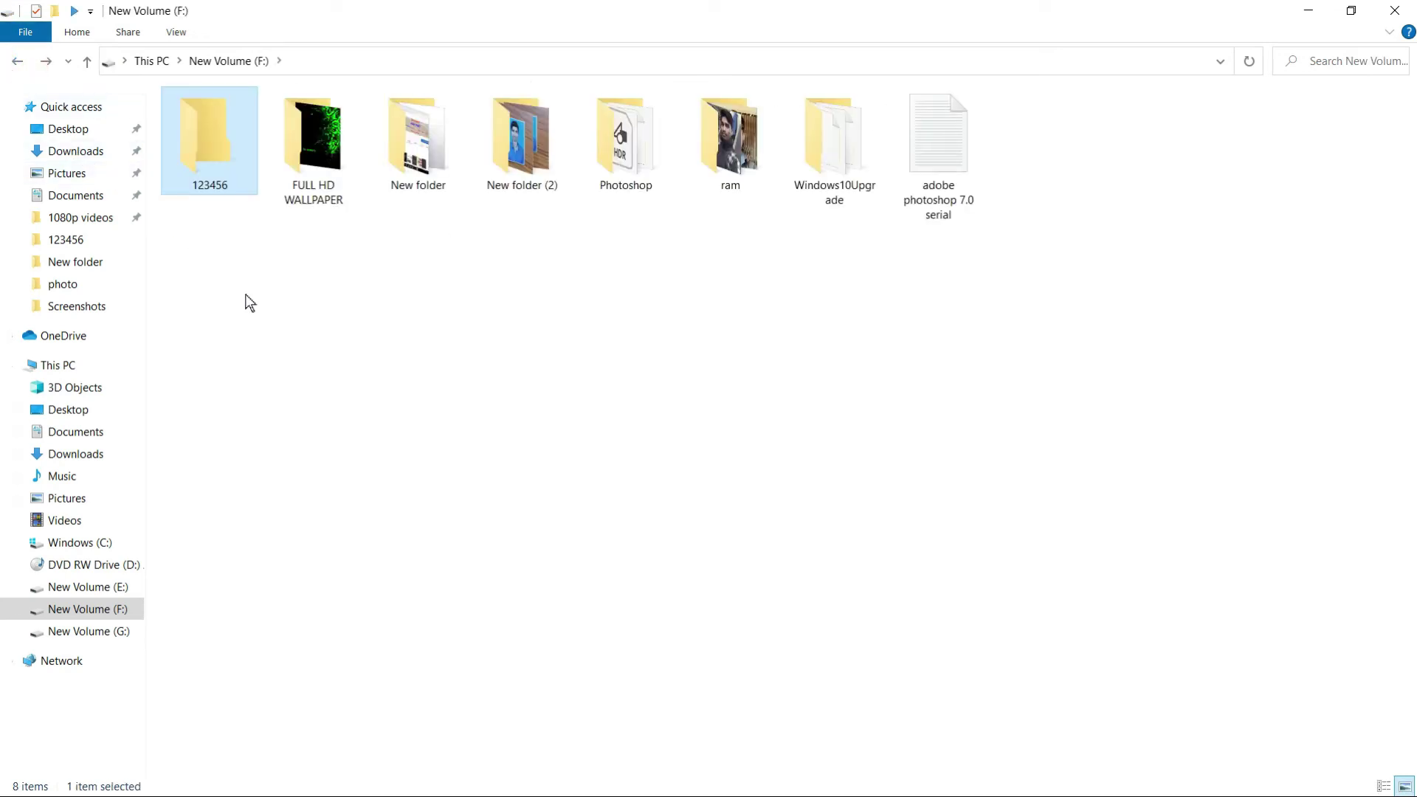
View the photo IMG_20171207_153544 in the ram folder, close it and return to the F: drive
double_click(715, 157)
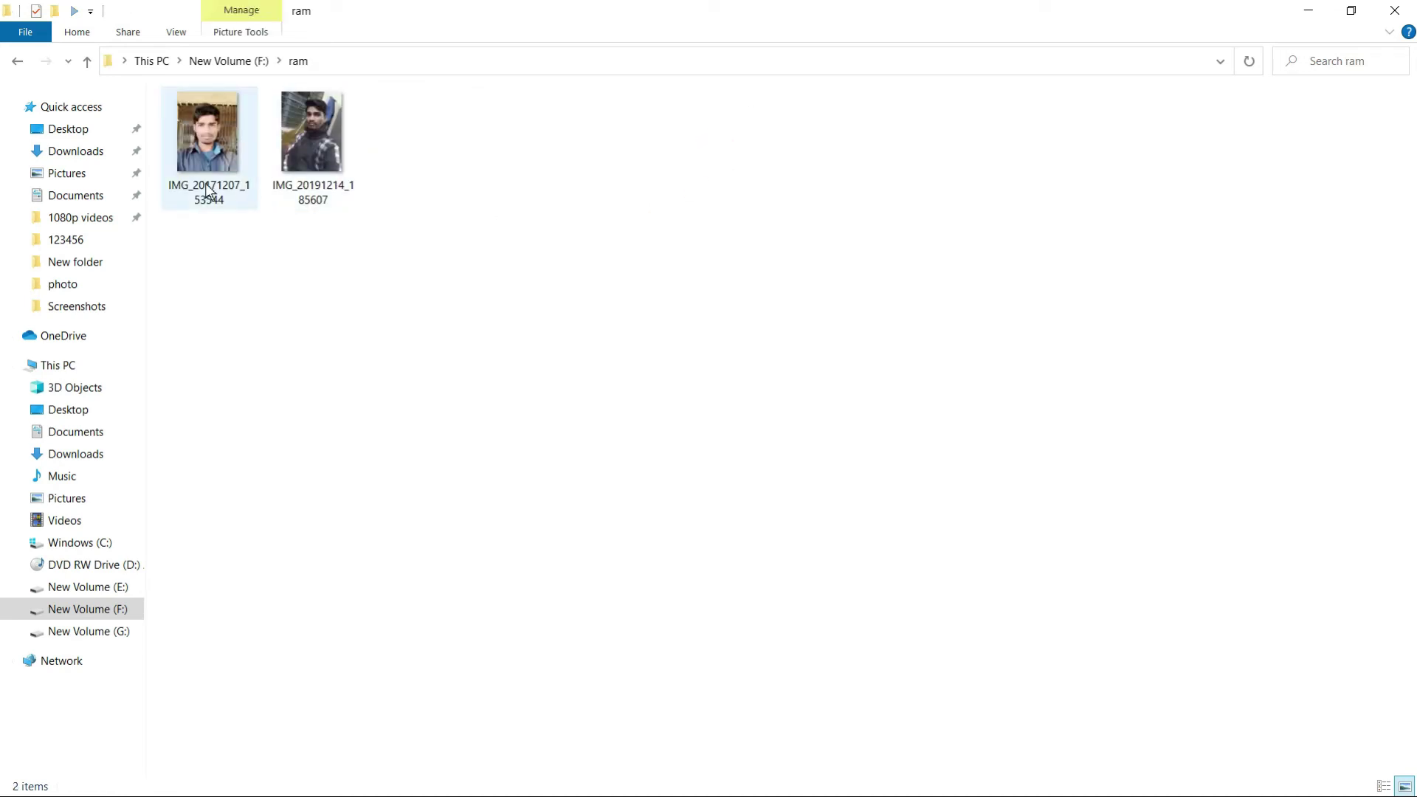
double_click(228, 145)
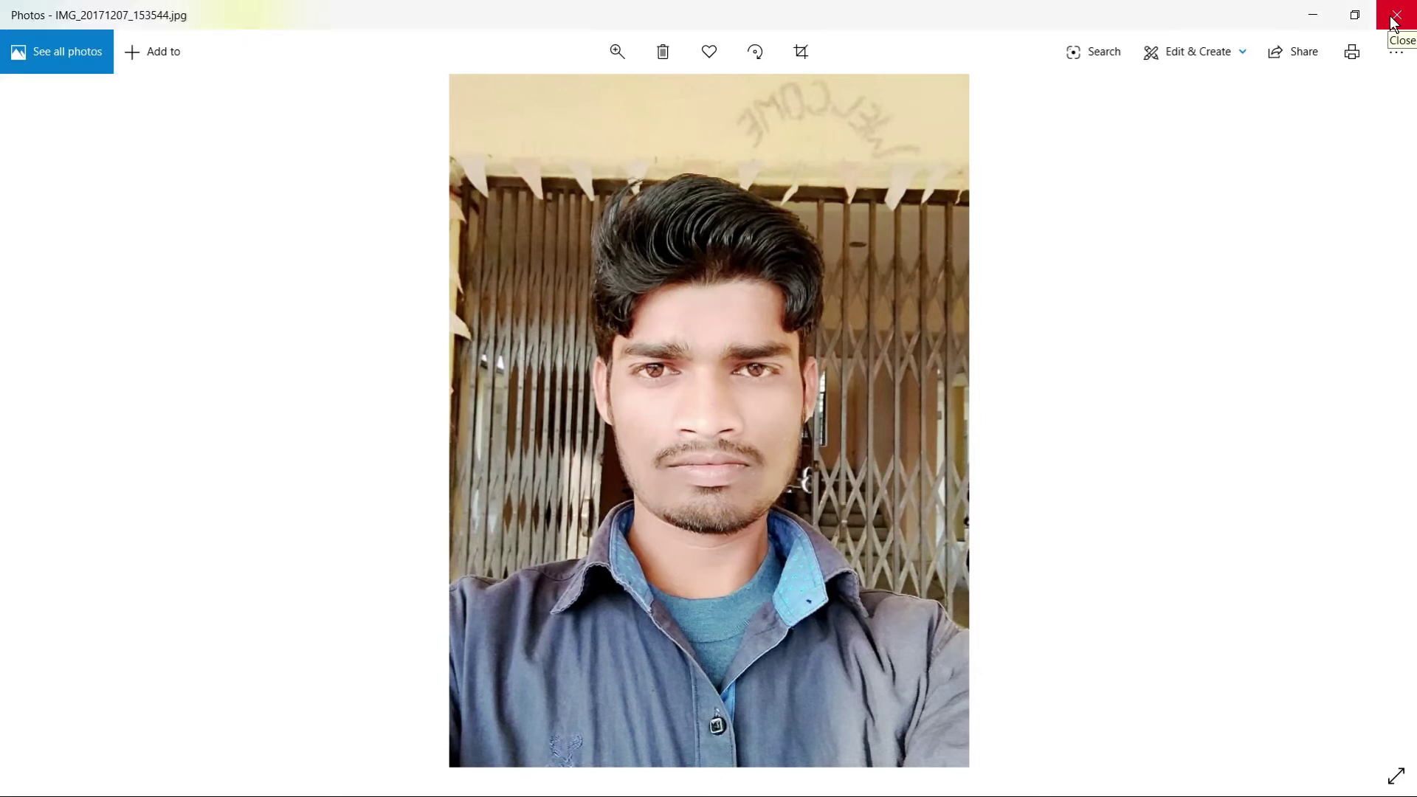
click(1393, 23)
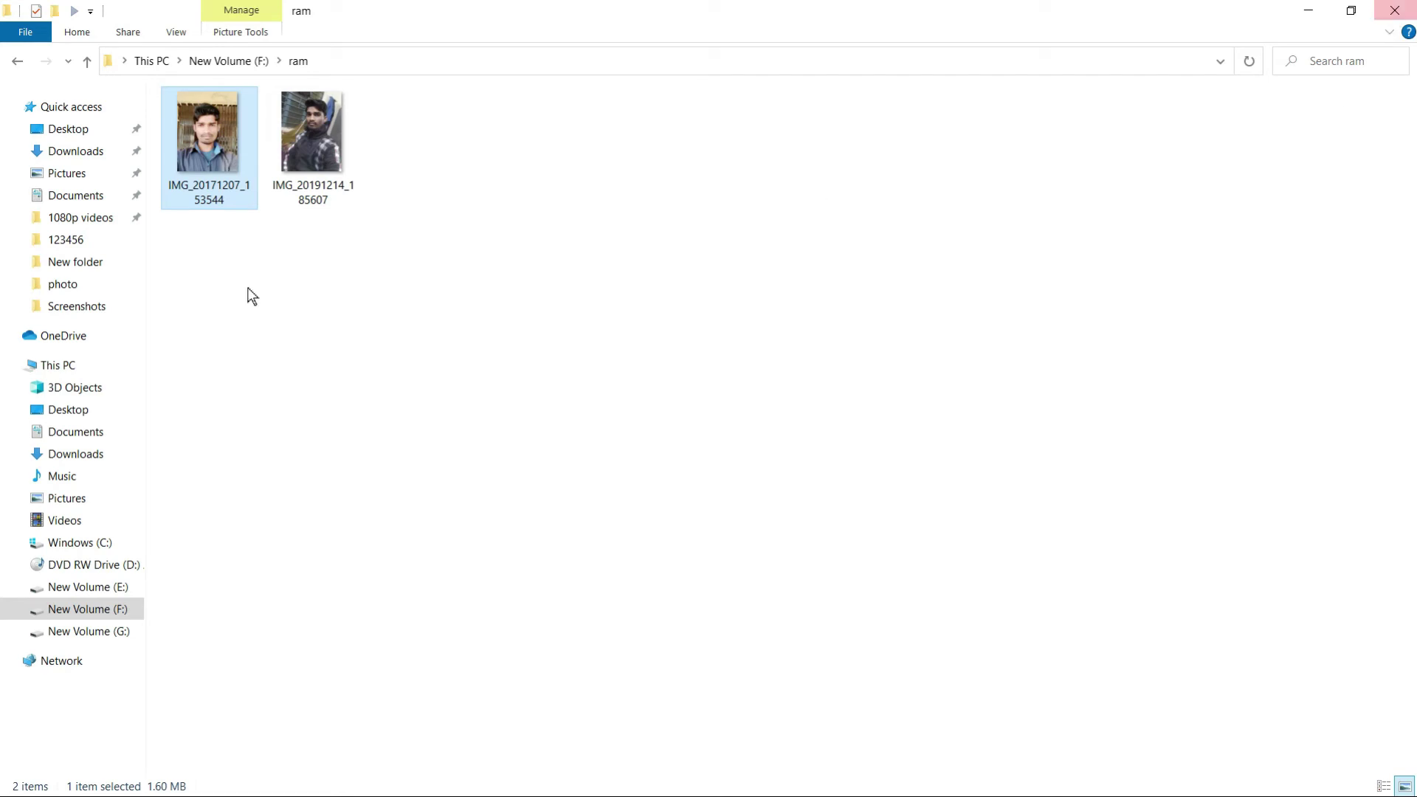
click(14, 62)
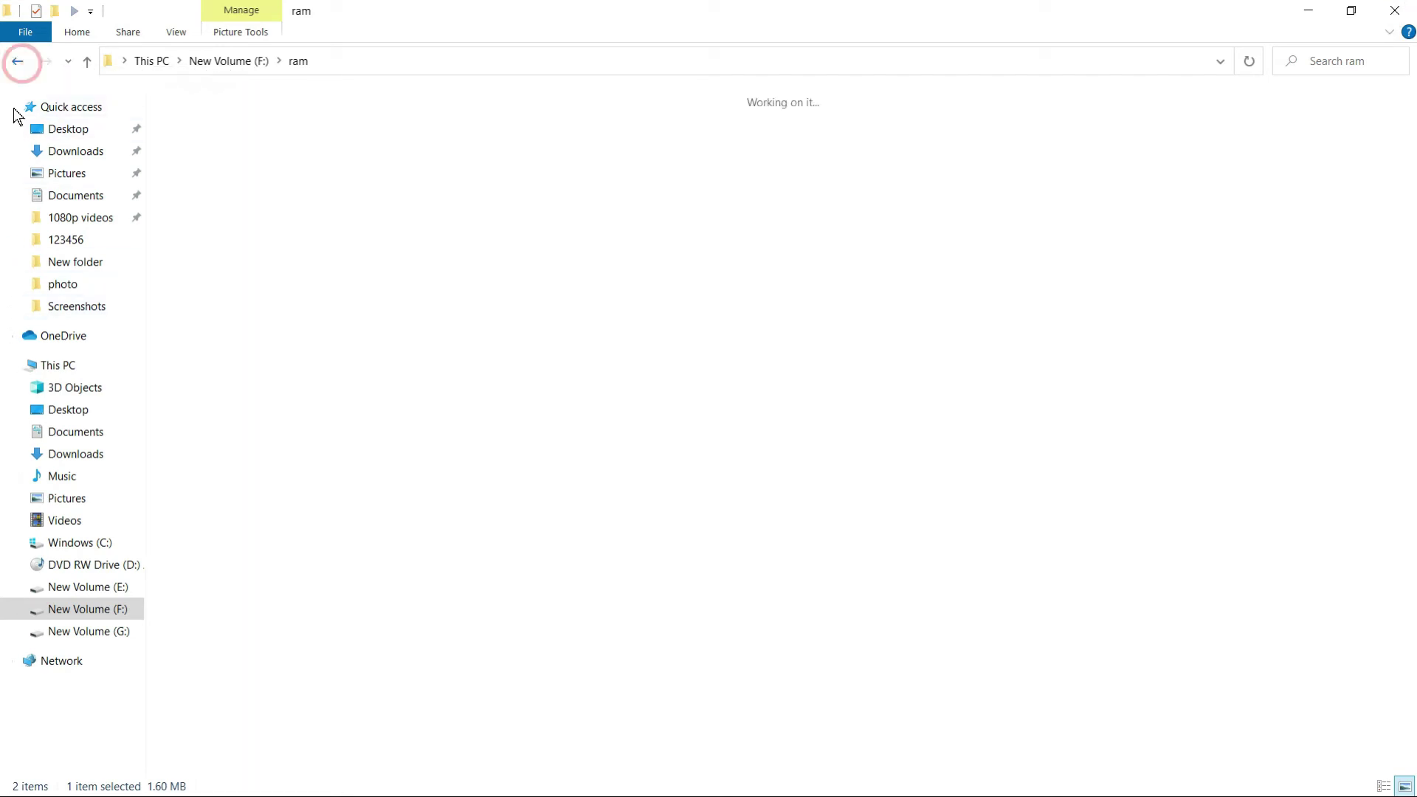
View the contents of the Pictures, Downloads and Music folders and close the File Explorer window
click(73, 176)
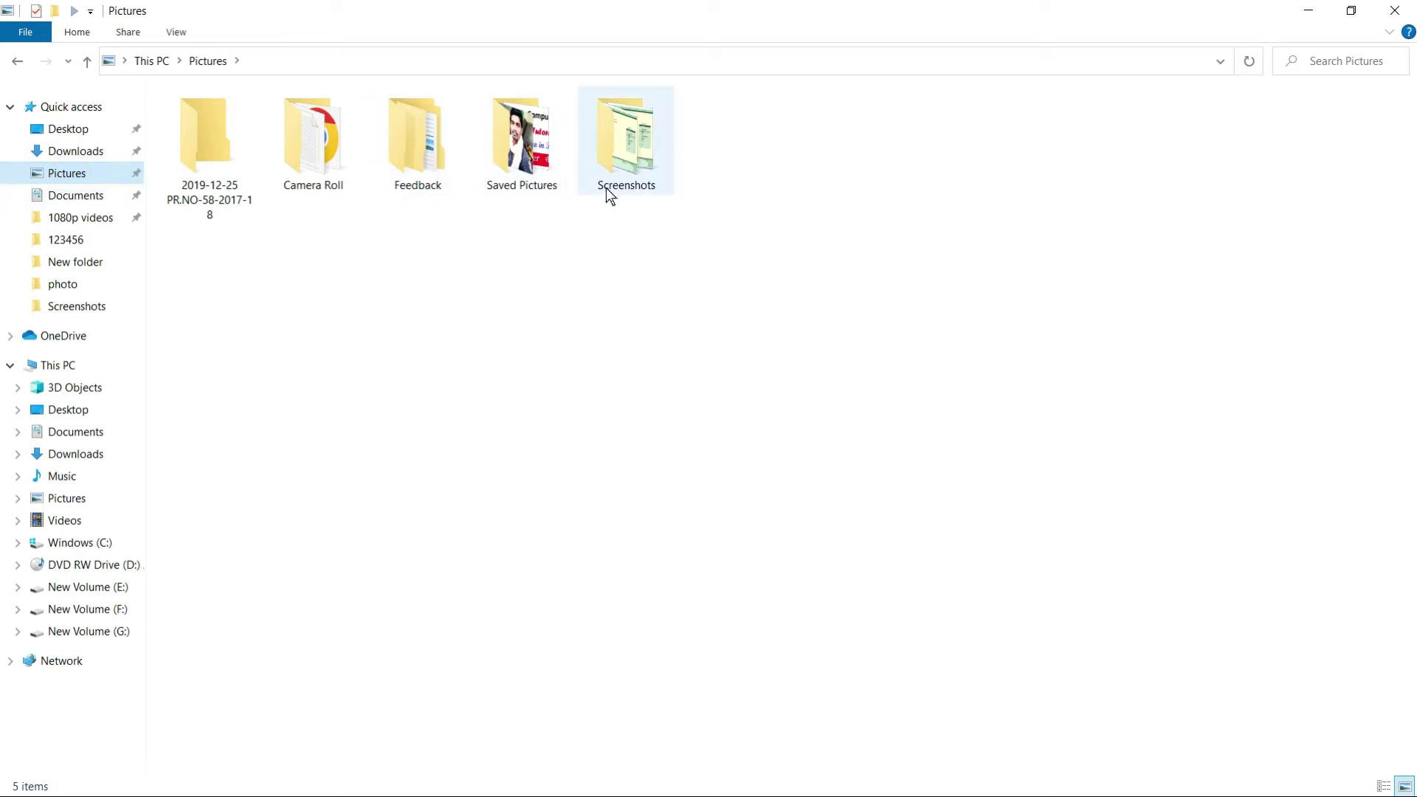
mouse_move(631, 184)
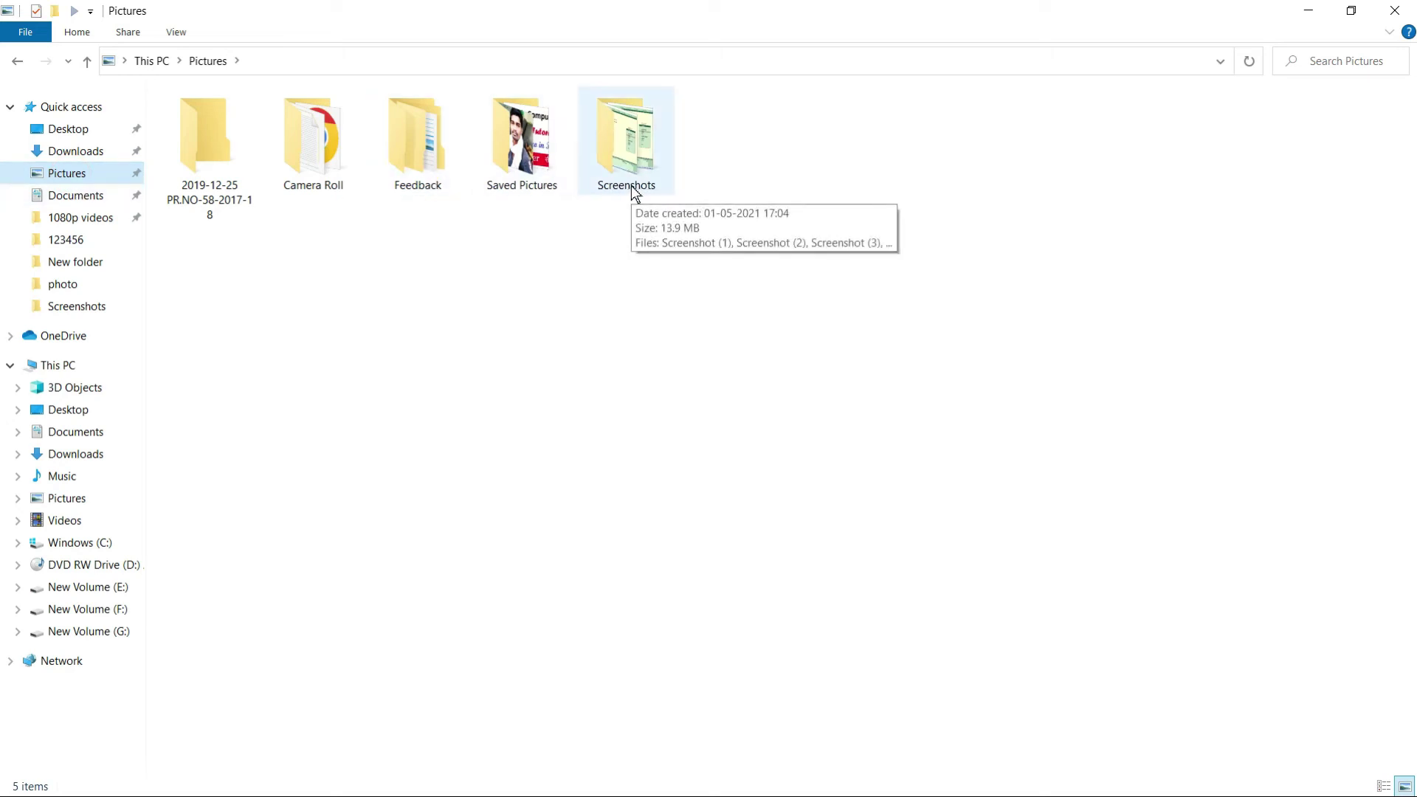
click(76, 150)
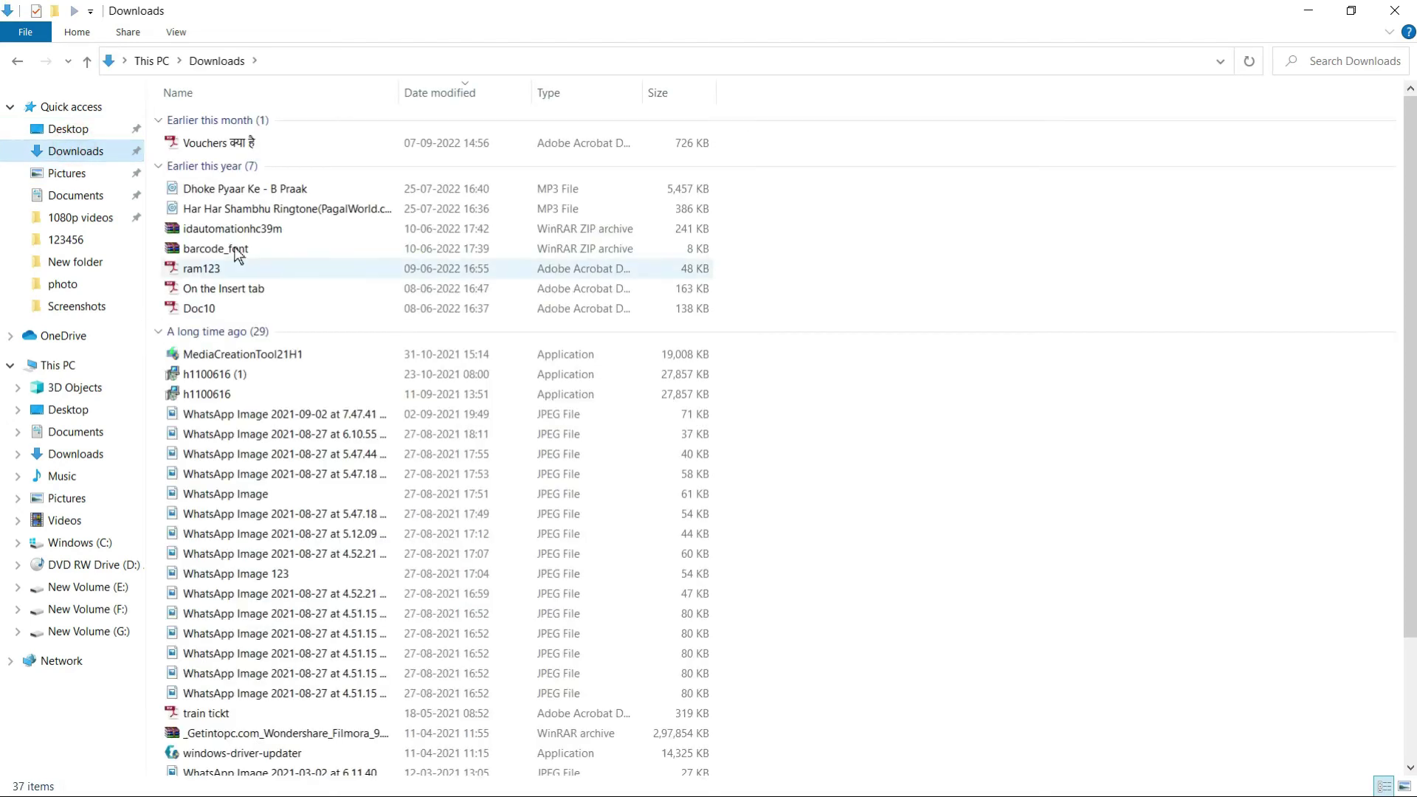
scroll(343, 332, down, 3)
scroll(350, 479, up, 3)
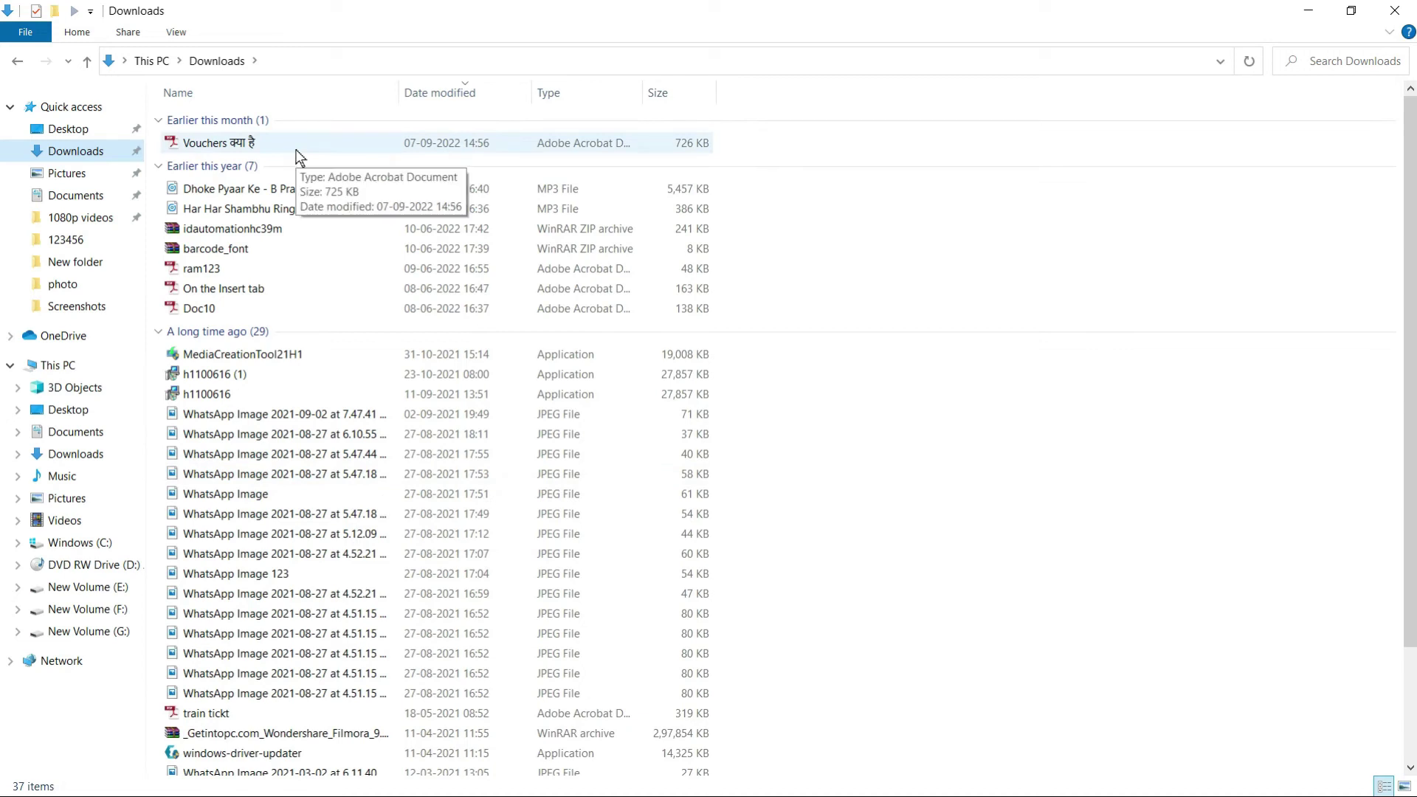
click(71, 481)
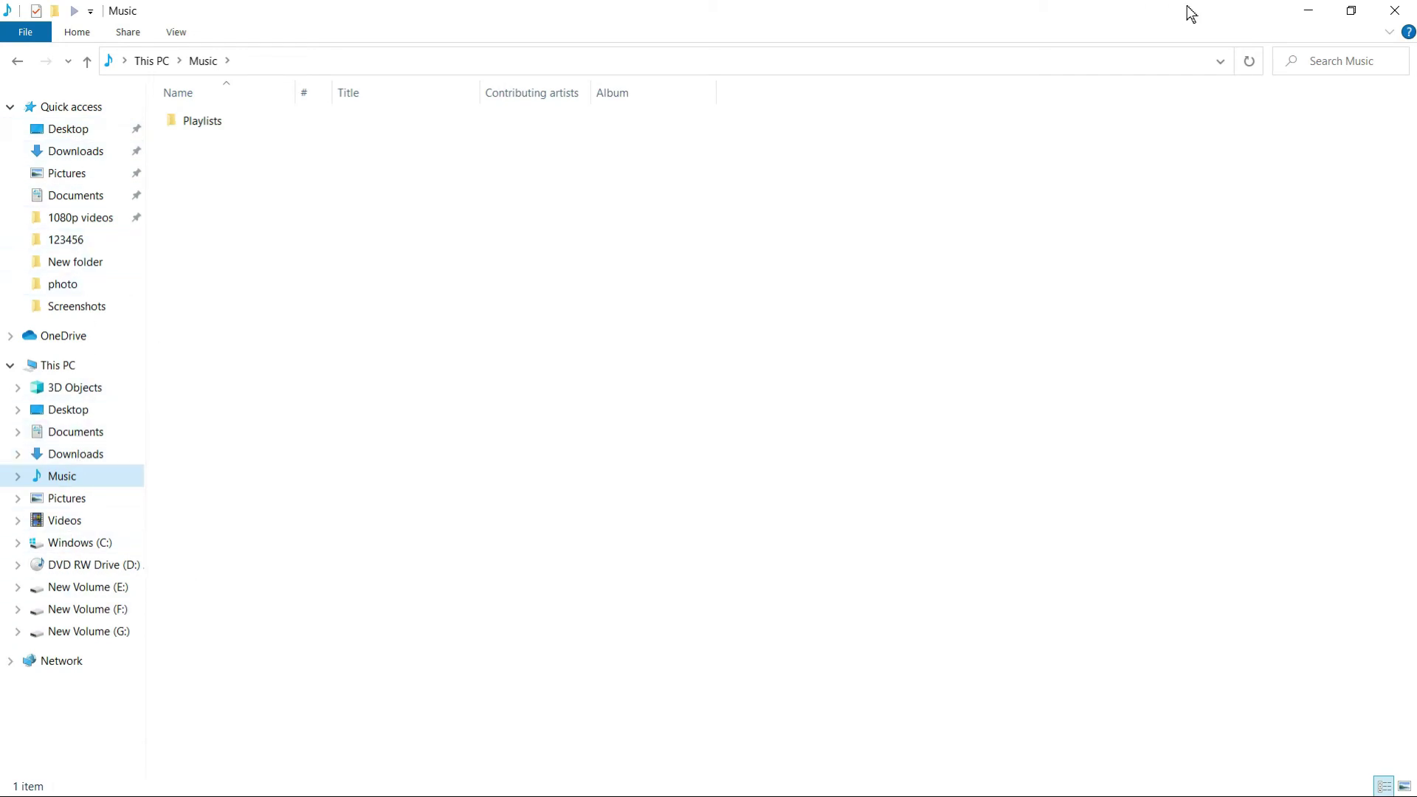
click(1393, 16)
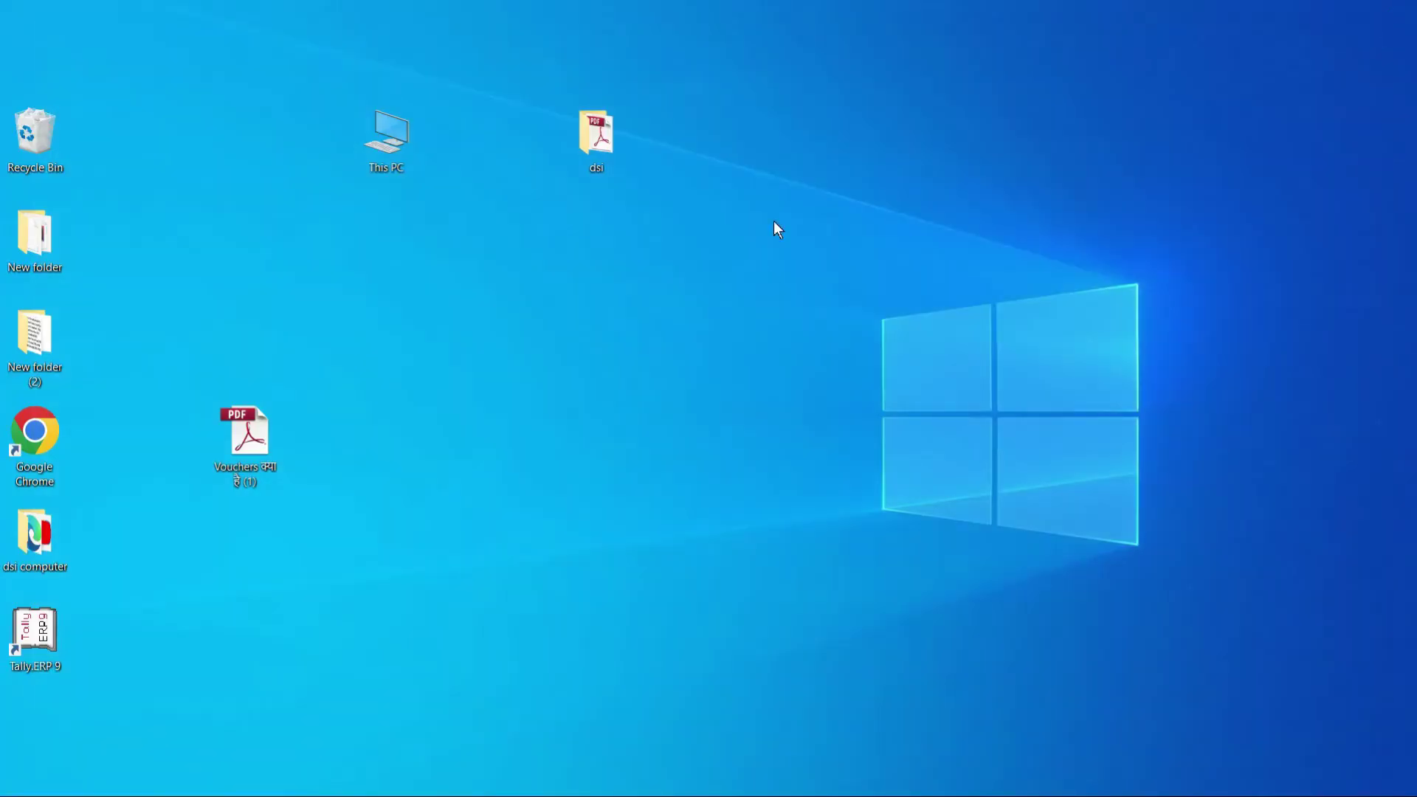
Refresh the desktop and delete the dsi folder from it
right_click(833, 171)
click(872, 230)
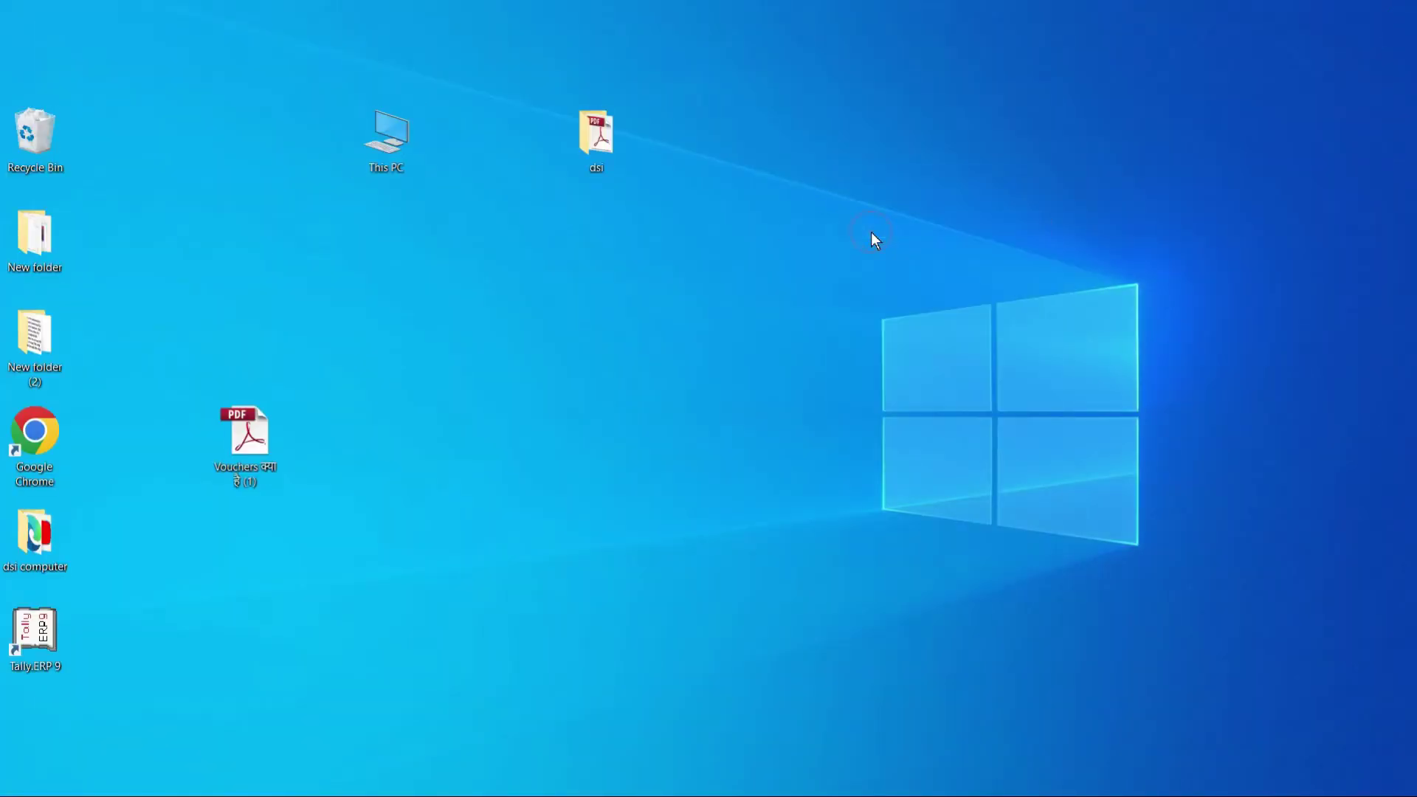
click(608, 144)
right_click(582, 130)
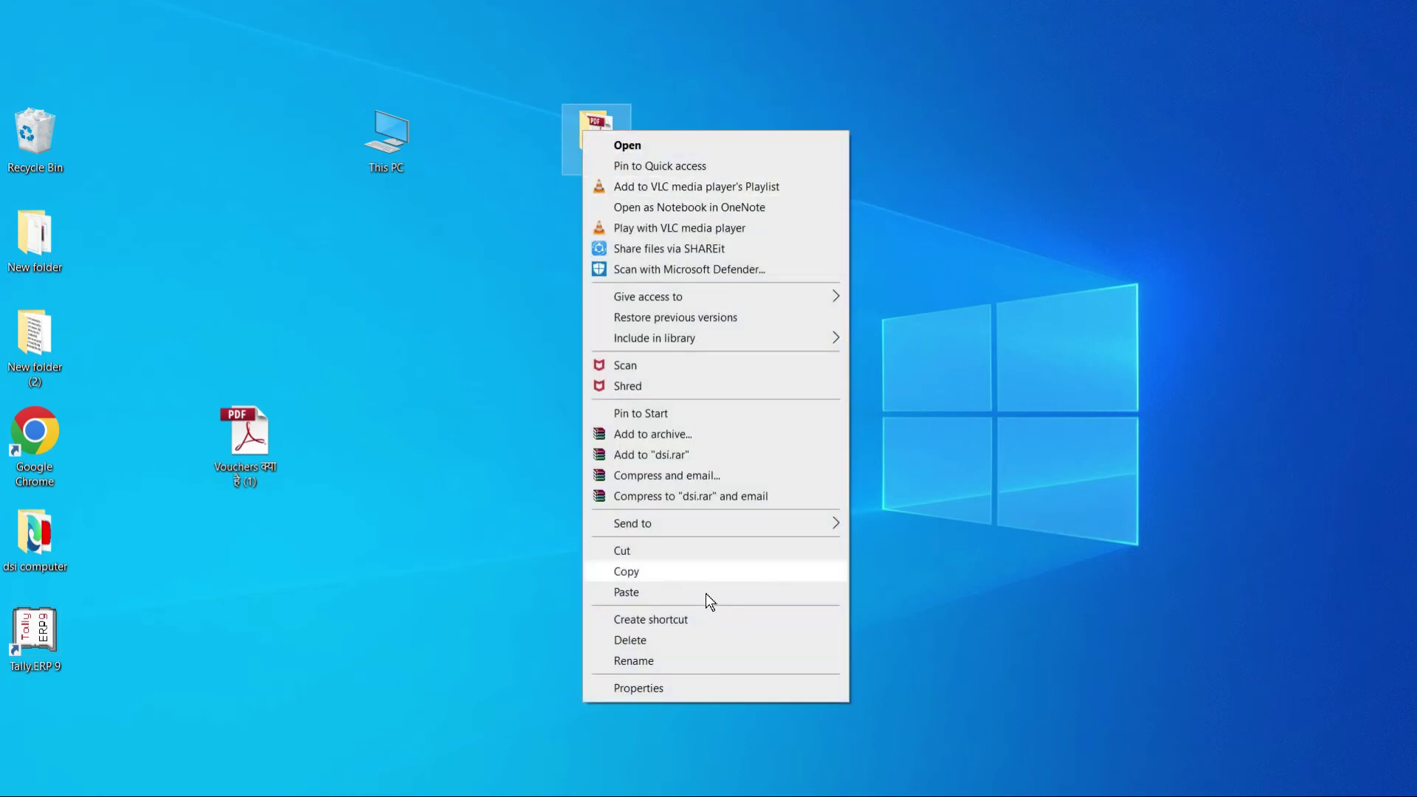
click(635, 641)
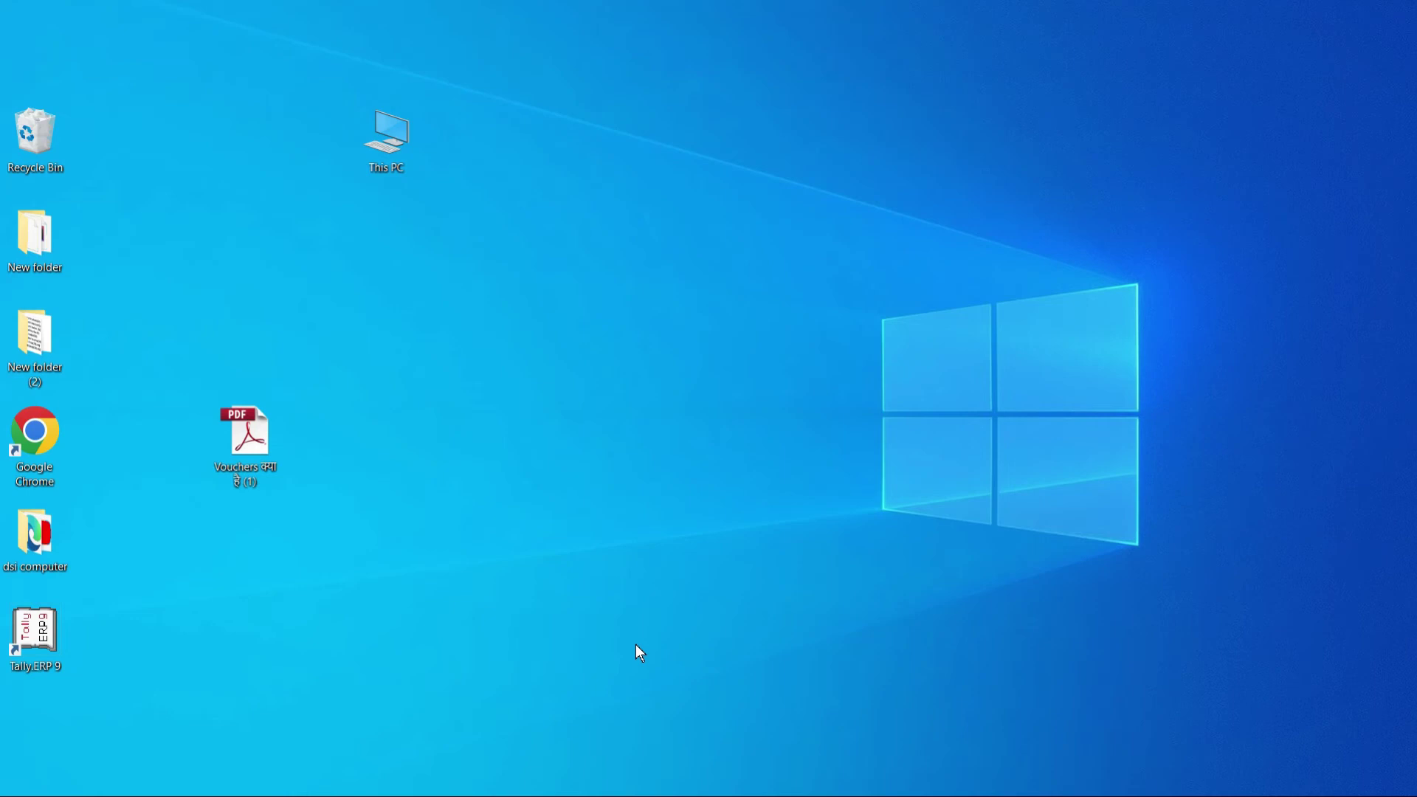
Move the Recycle Bin icon to the empty desktop area beside This PC and restore the dsi folder from the bin
drag(31, 131, 533, 216)
drag(668, 139, 673, 145)
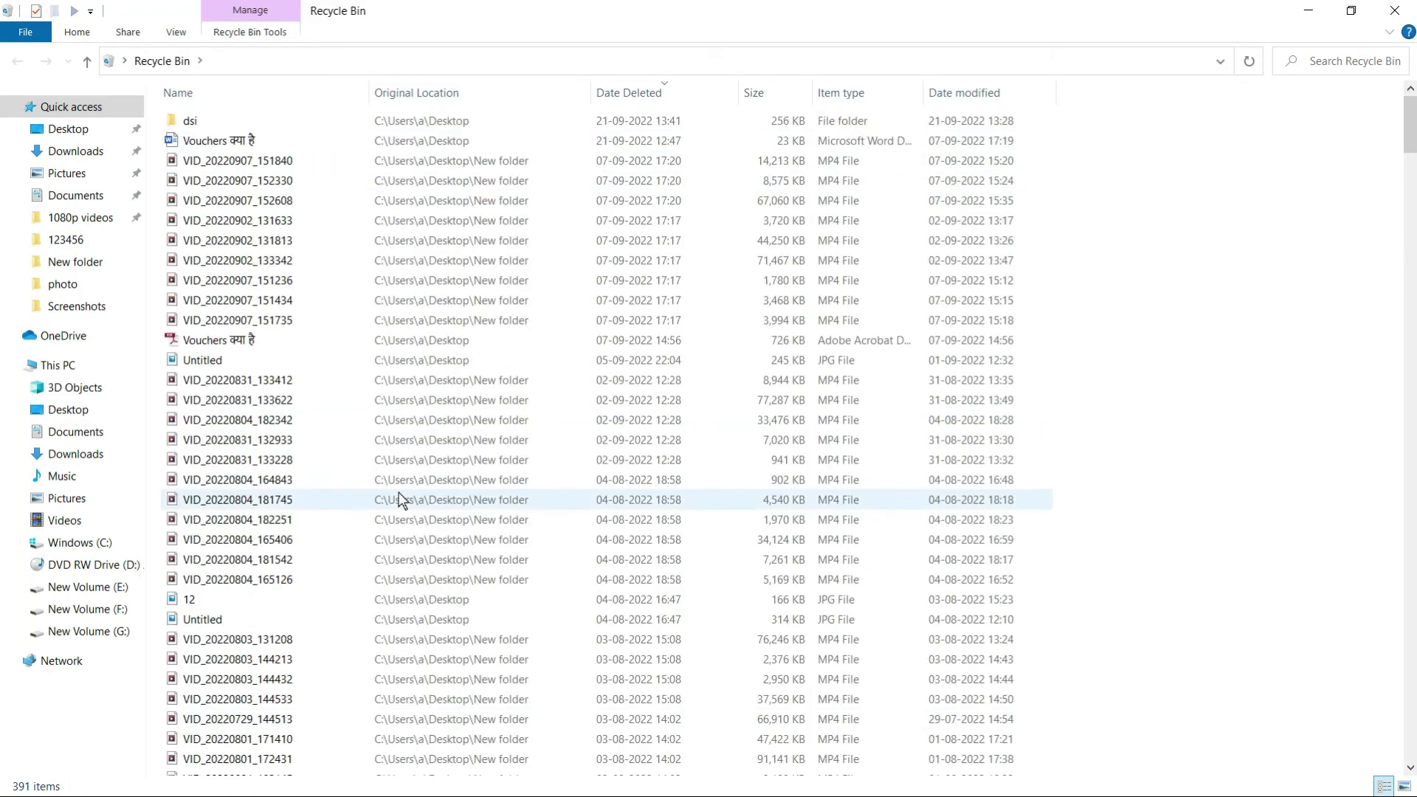
right_click(273, 122)
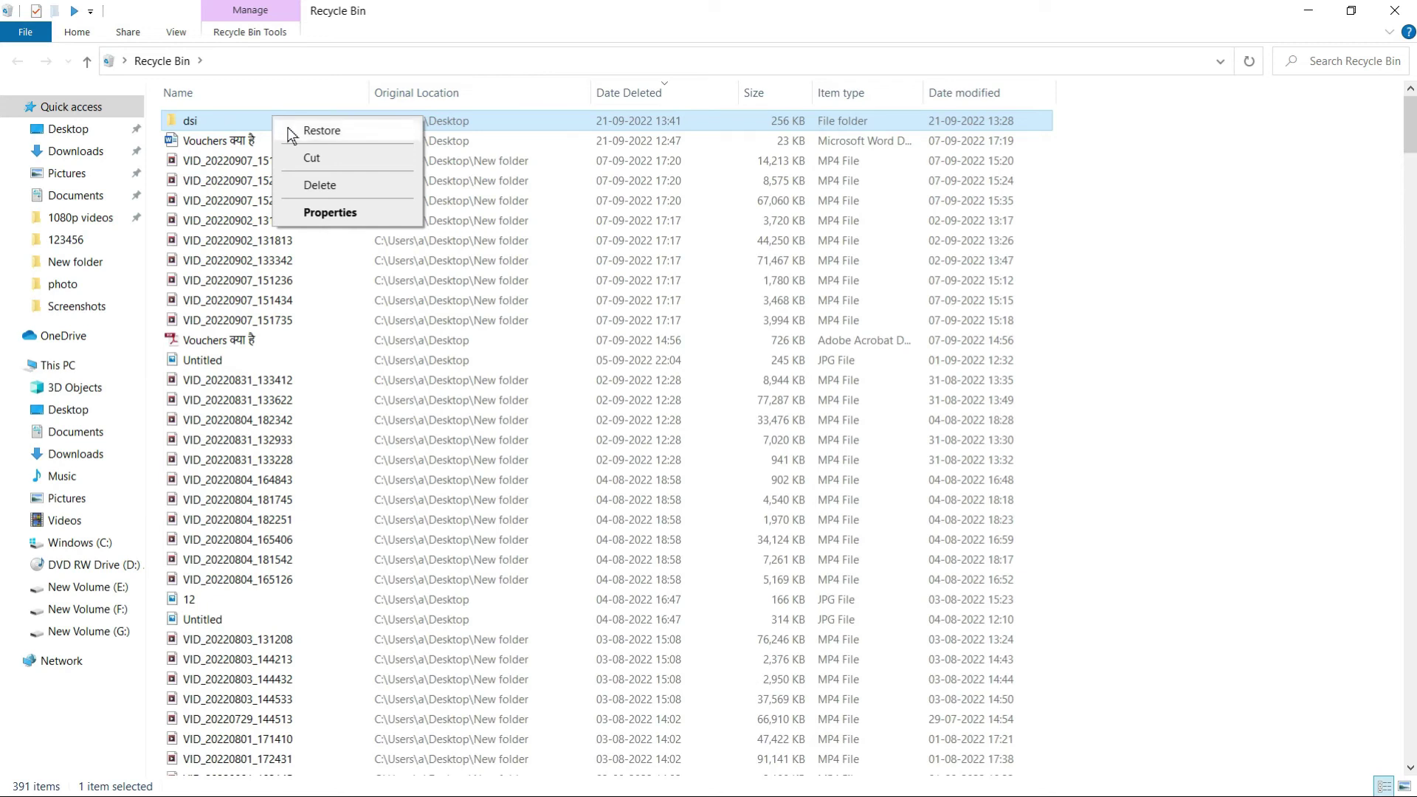
click(336, 133)
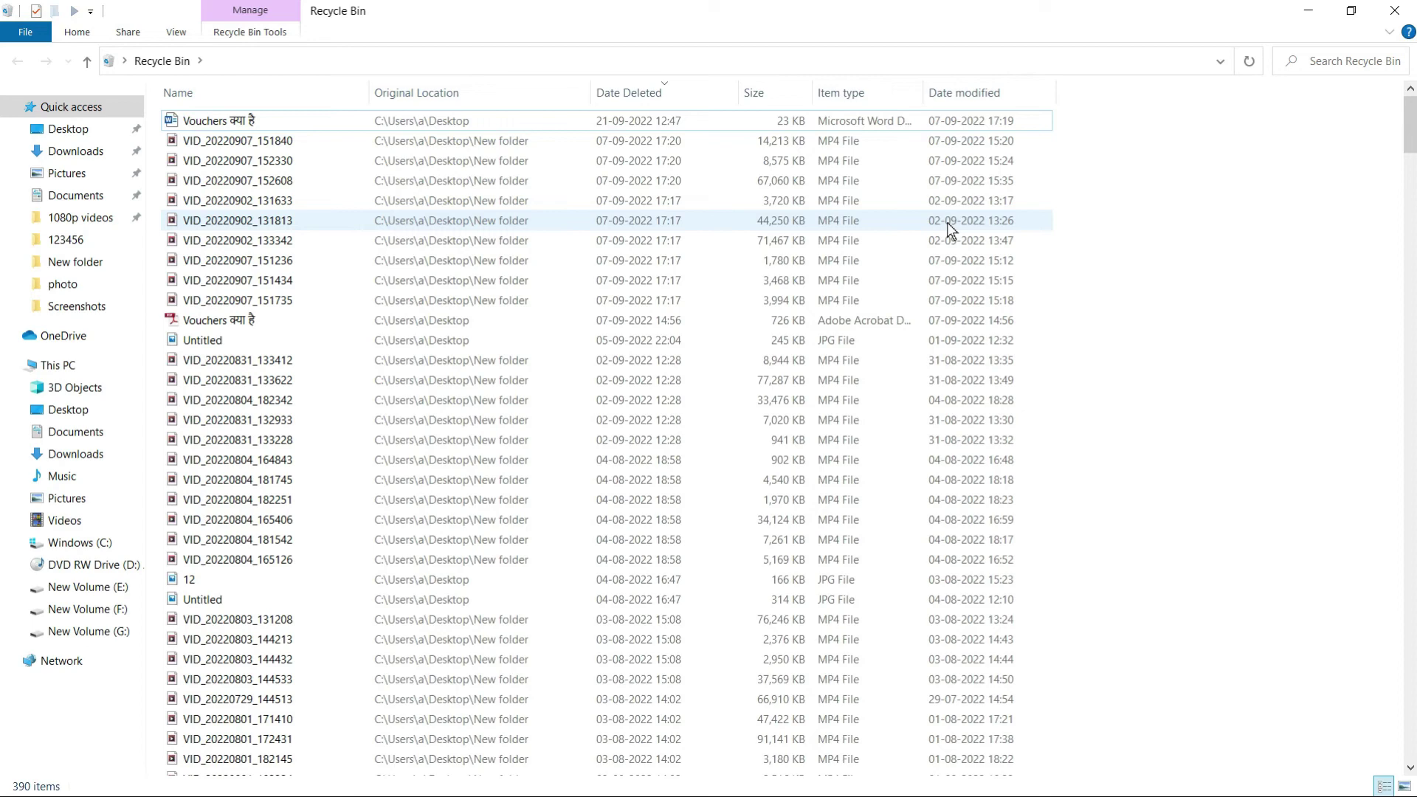
click(1393, 11)
Move the restored dsi folder icon to the empty desktop spot above New folder, in line with This PC
drag(59, 56, 585, 341)
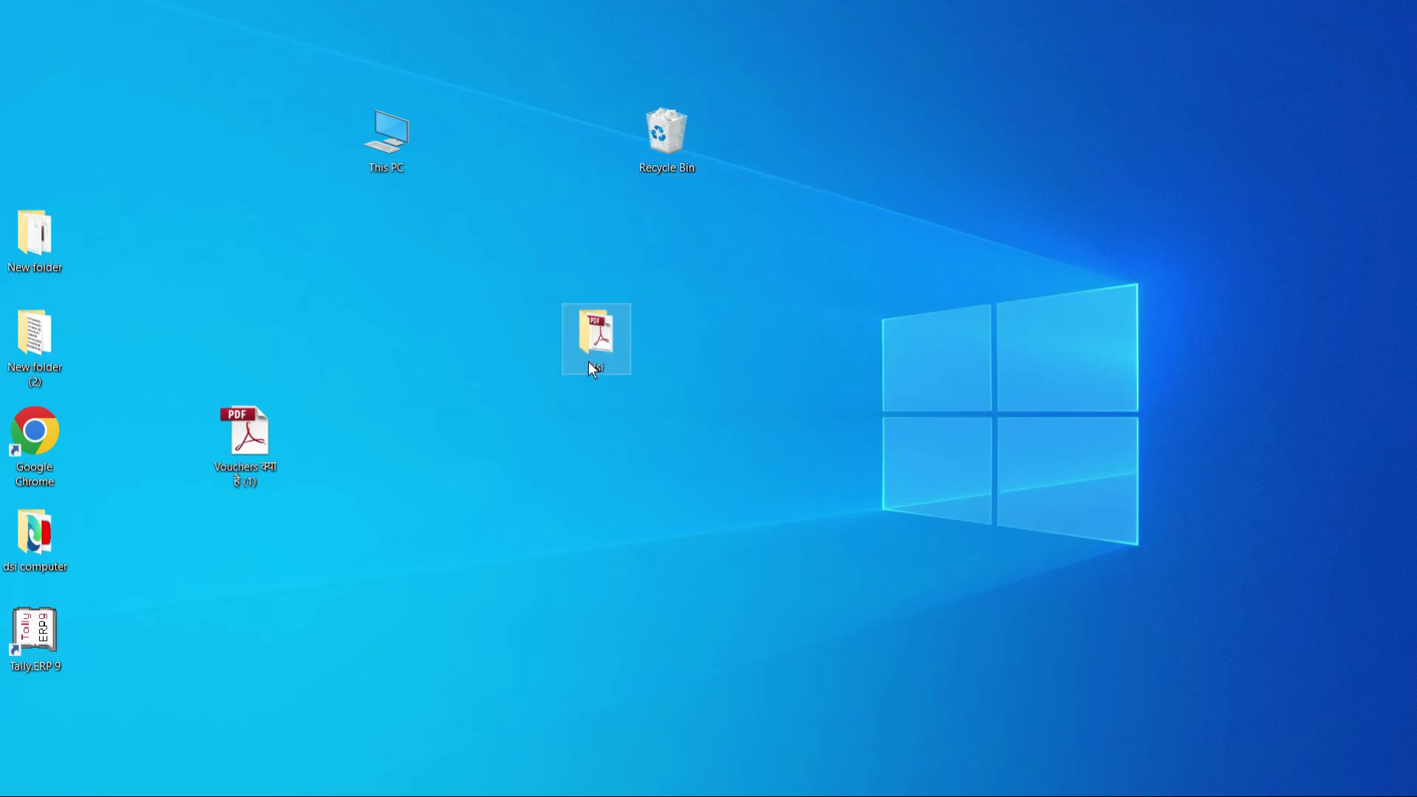
drag(587, 360, 116, 118)
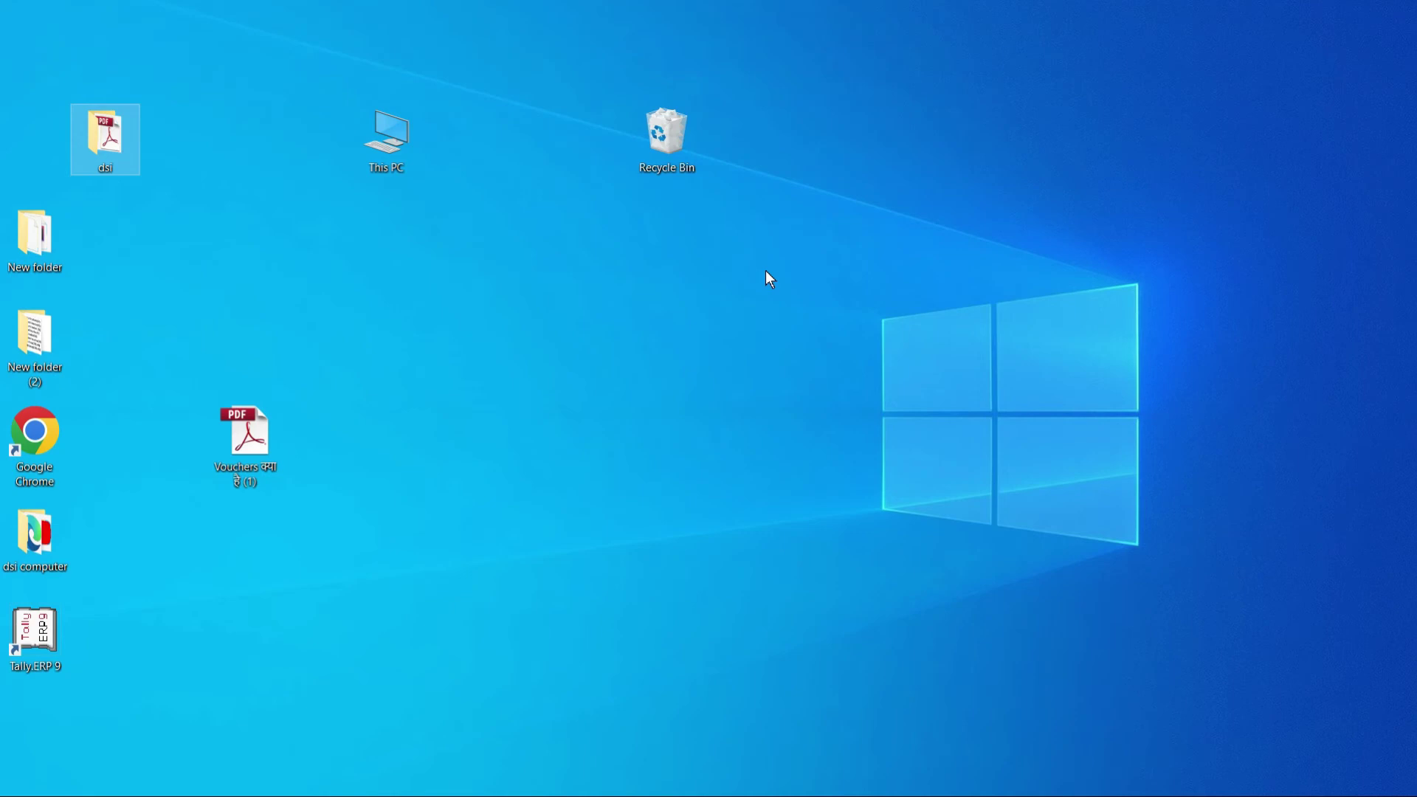
Open the desktop's Display settings and examine the brightness, scale and layout, and multiple displays options
right_click(877, 163)
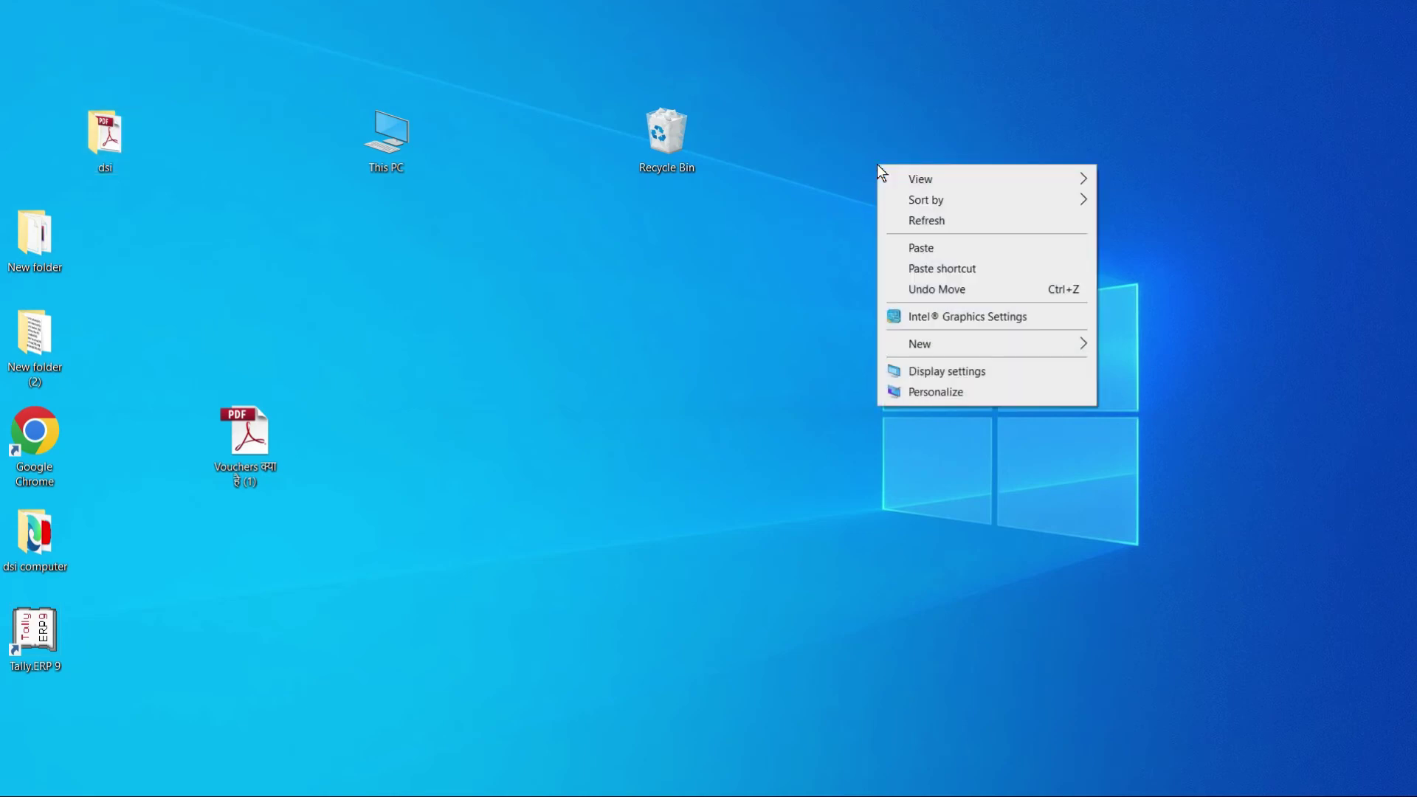
click(924, 371)
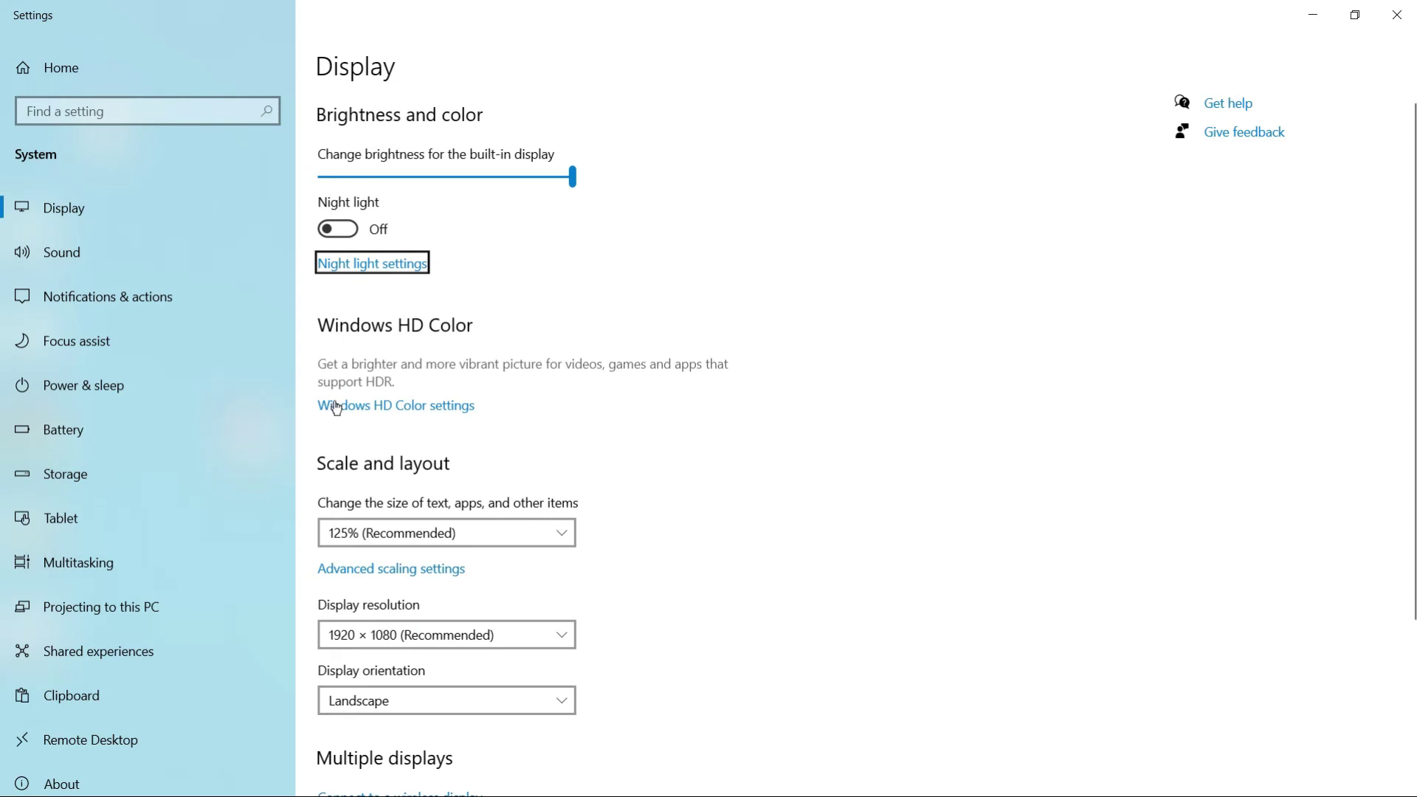
scroll(501, 508, down, 1)
scroll(494, 509, down, 2)
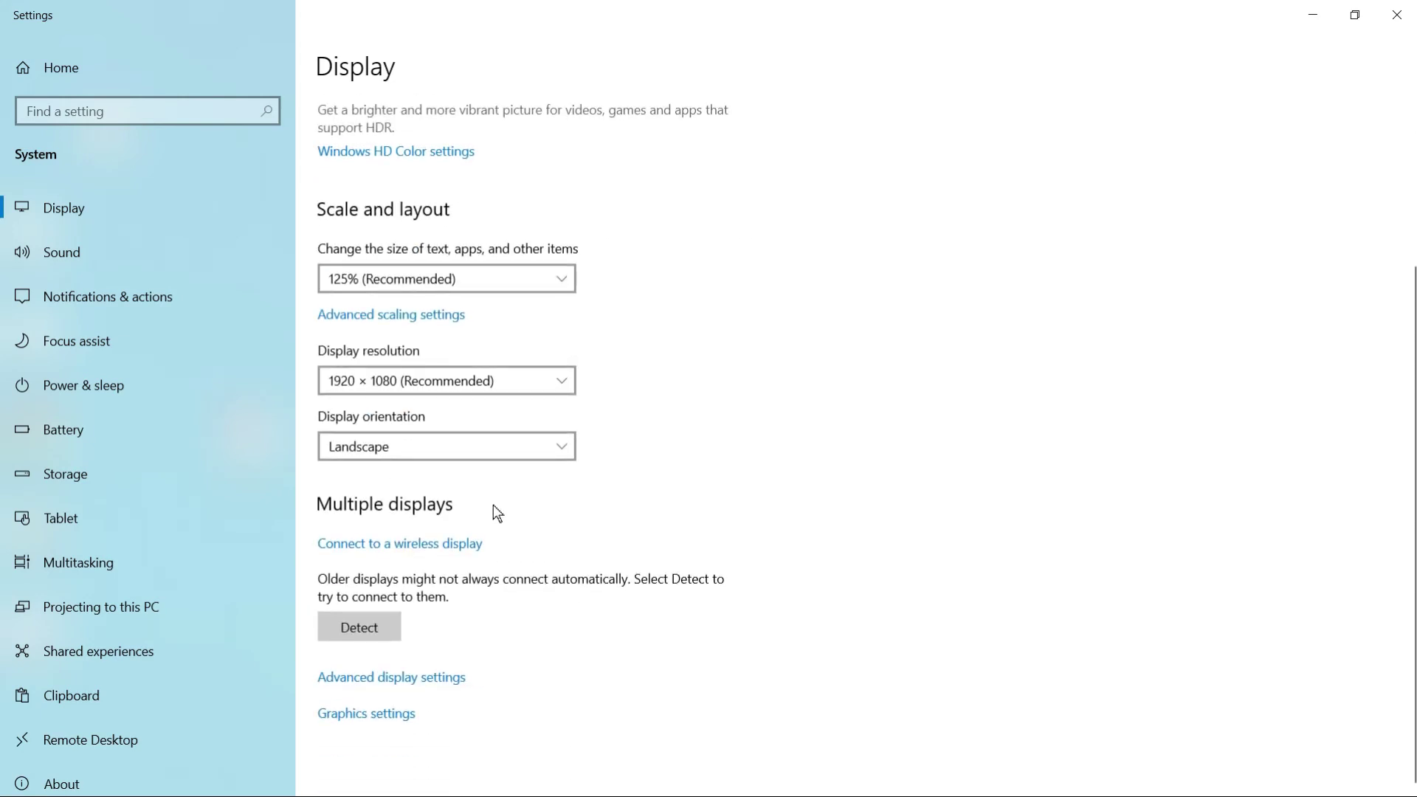
Set the built-in display's brightness to its maximum and review the output and input options in the Sound settings
scroll(493, 515, up, 3)
mouse_move(566, 185)
mouse_down()
mouse_move(471, 195)
mouse_move(588, 186)
mouse_up()
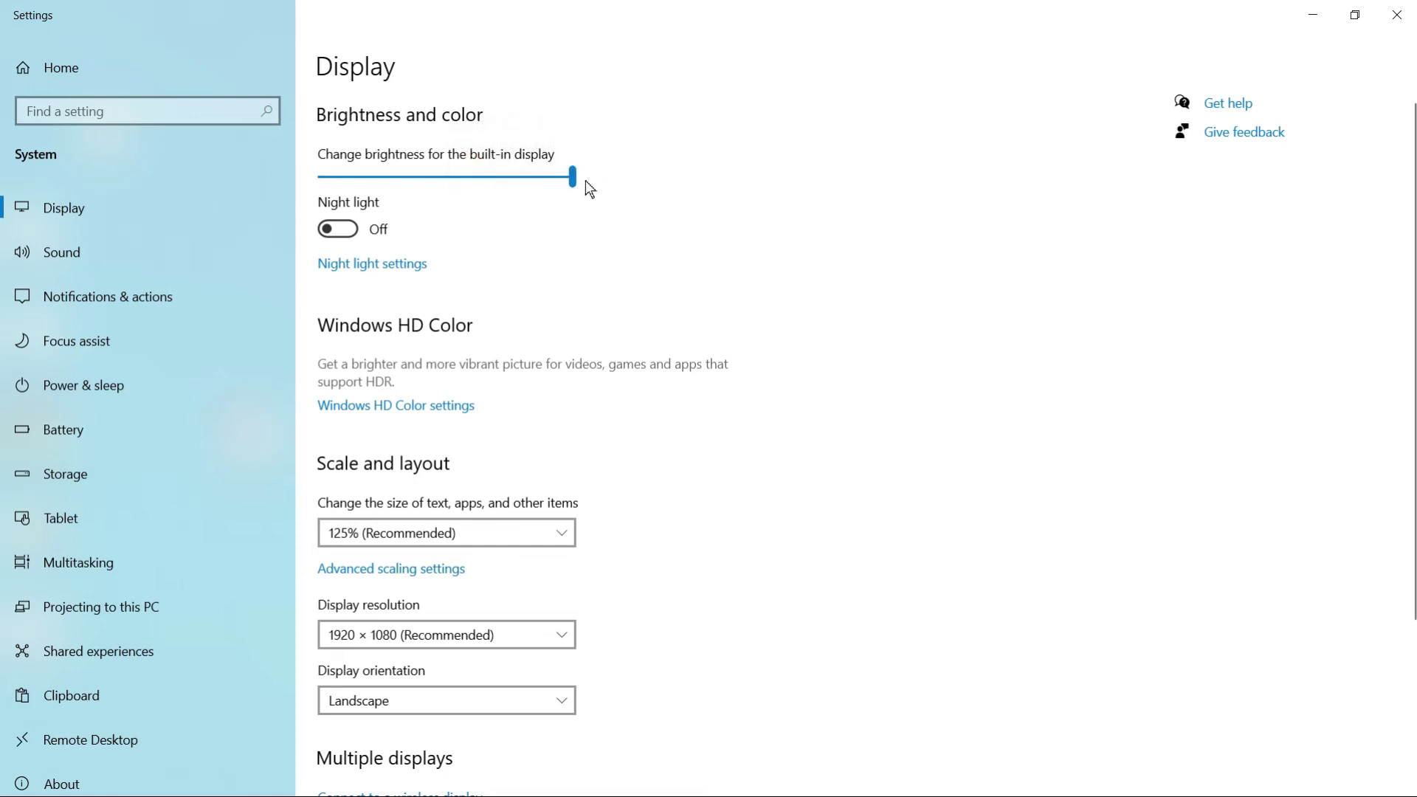
click(102, 242)
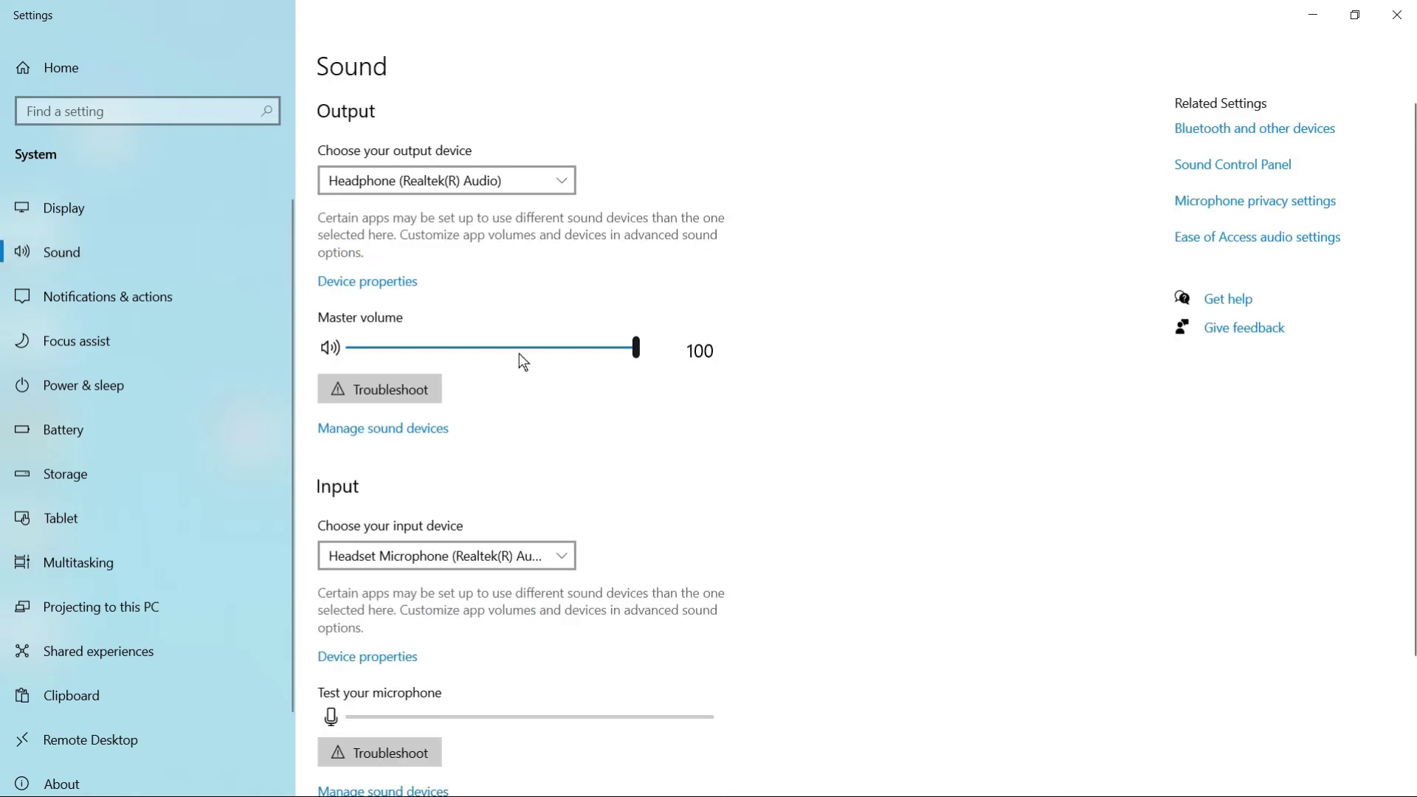
scroll(573, 468, down, 2)
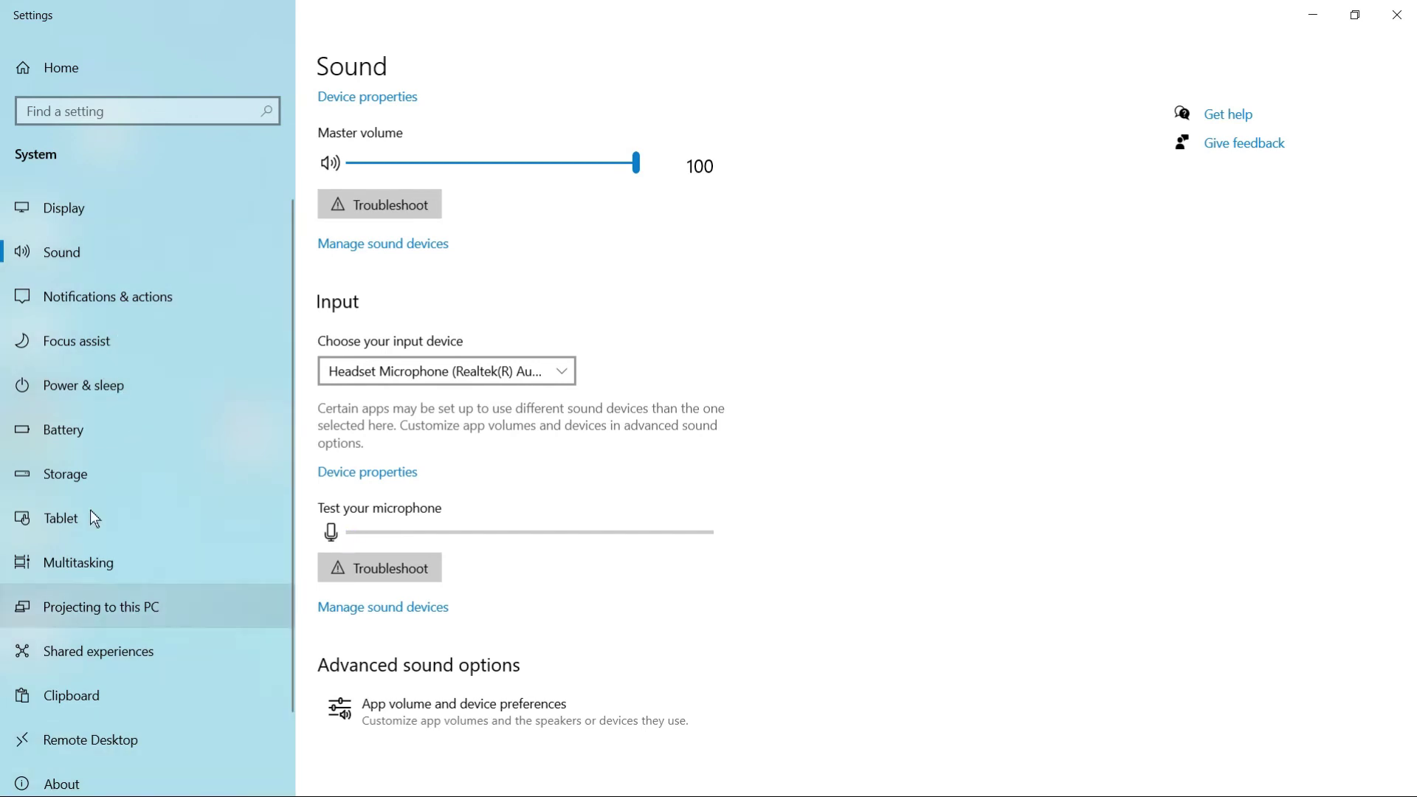
click(1397, 16)
Refresh the desktop and set its background to the picture of a runner on the beach in front of rock formations
right_click(829, 194)
click(915, 252)
right_click(859, 214)
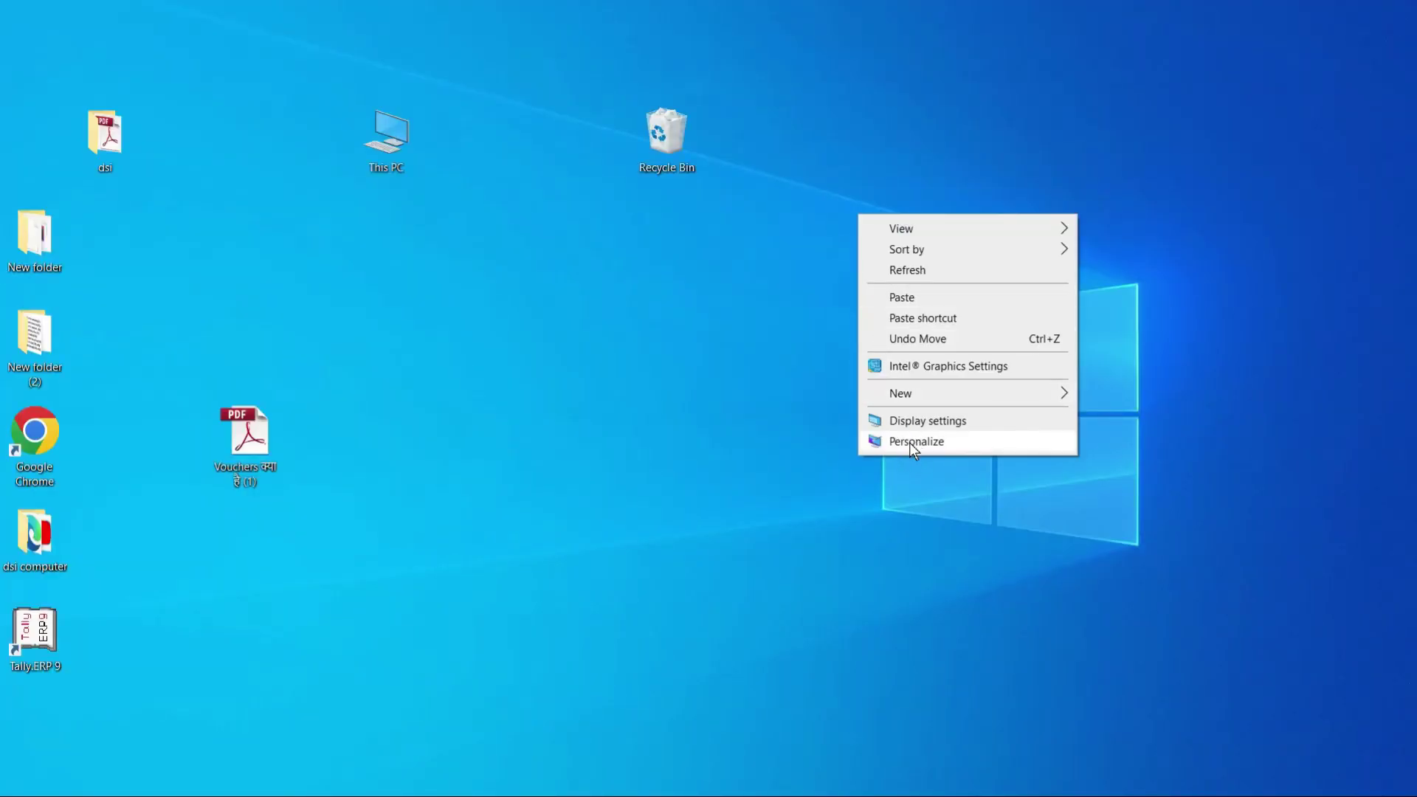
click(930, 441)
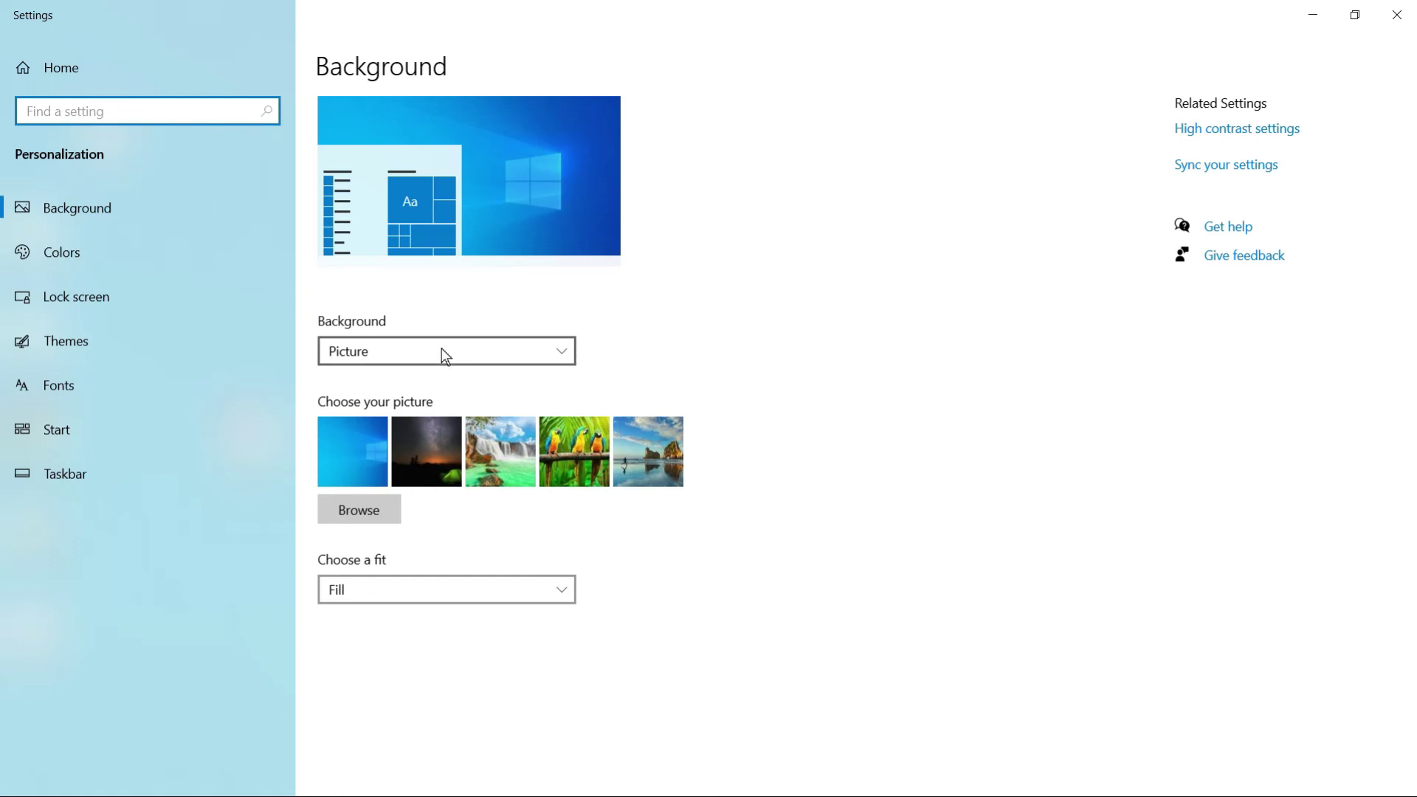
click(515, 352)
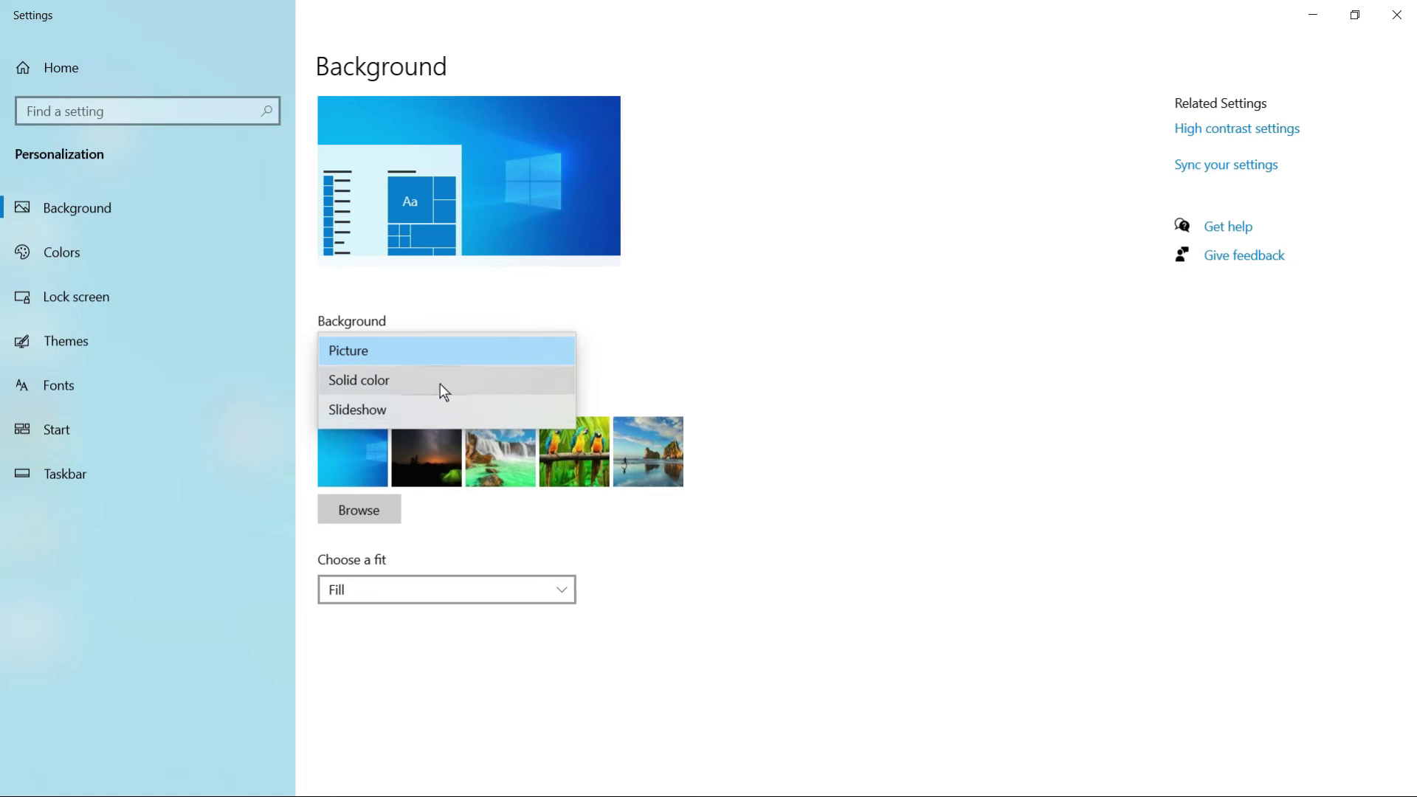
click(679, 339)
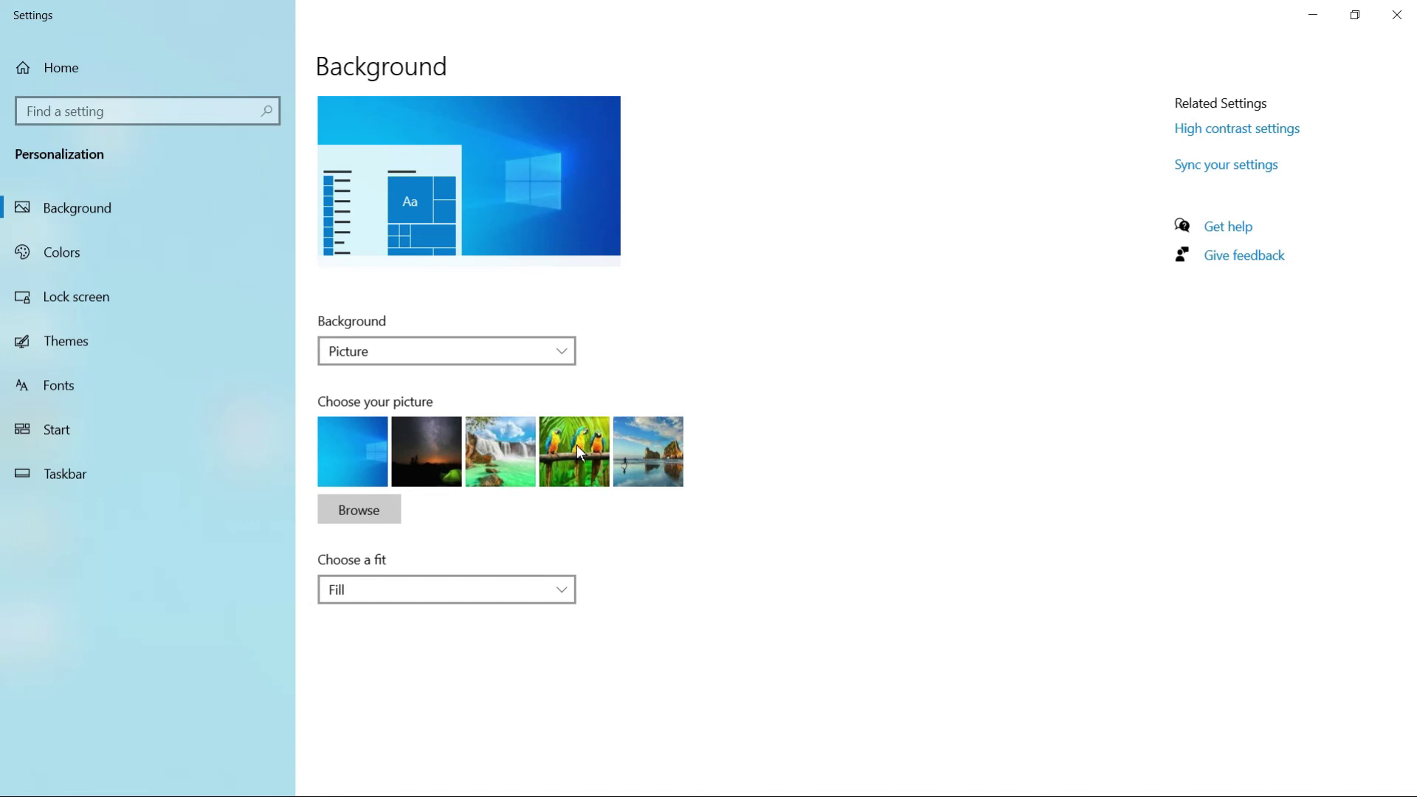
click(632, 445)
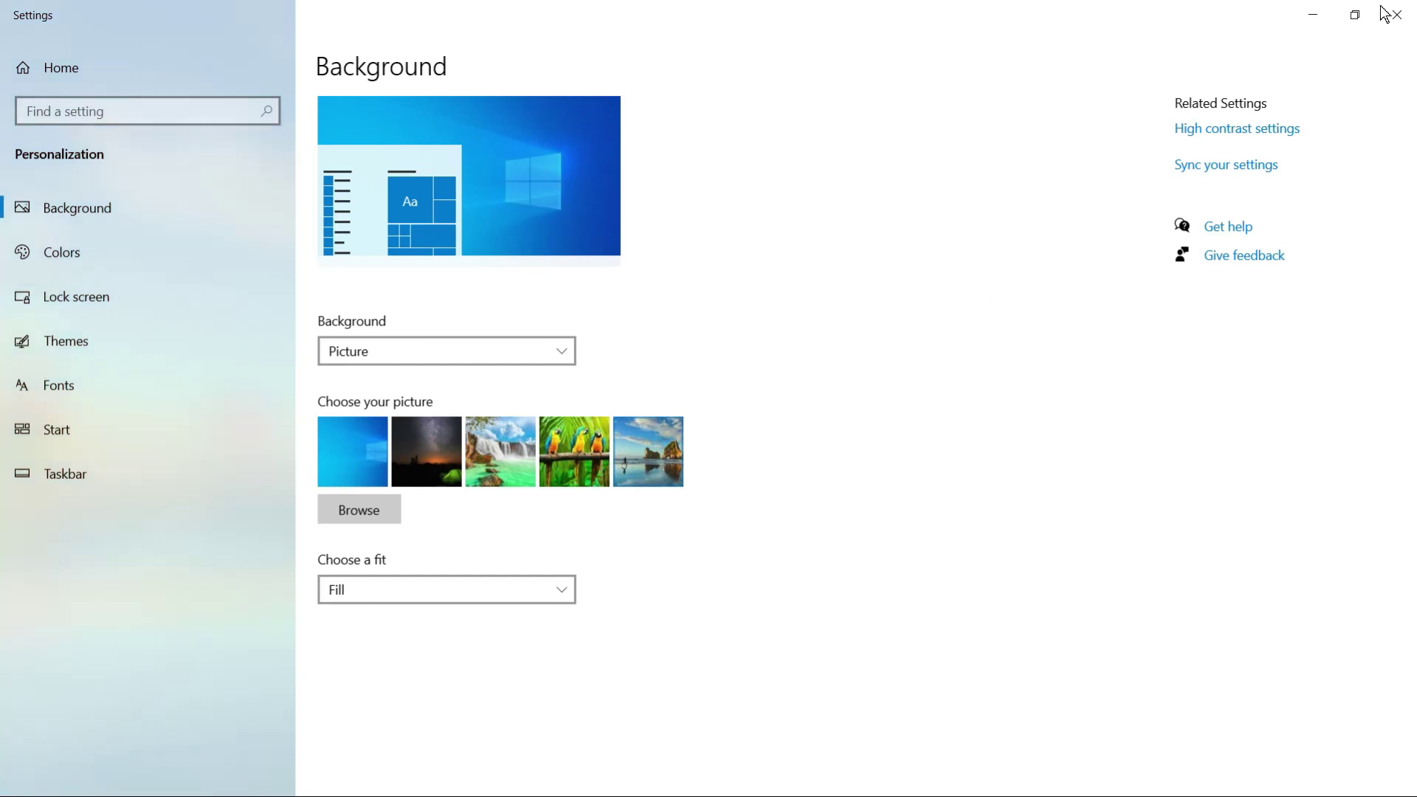
click(1400, 16)
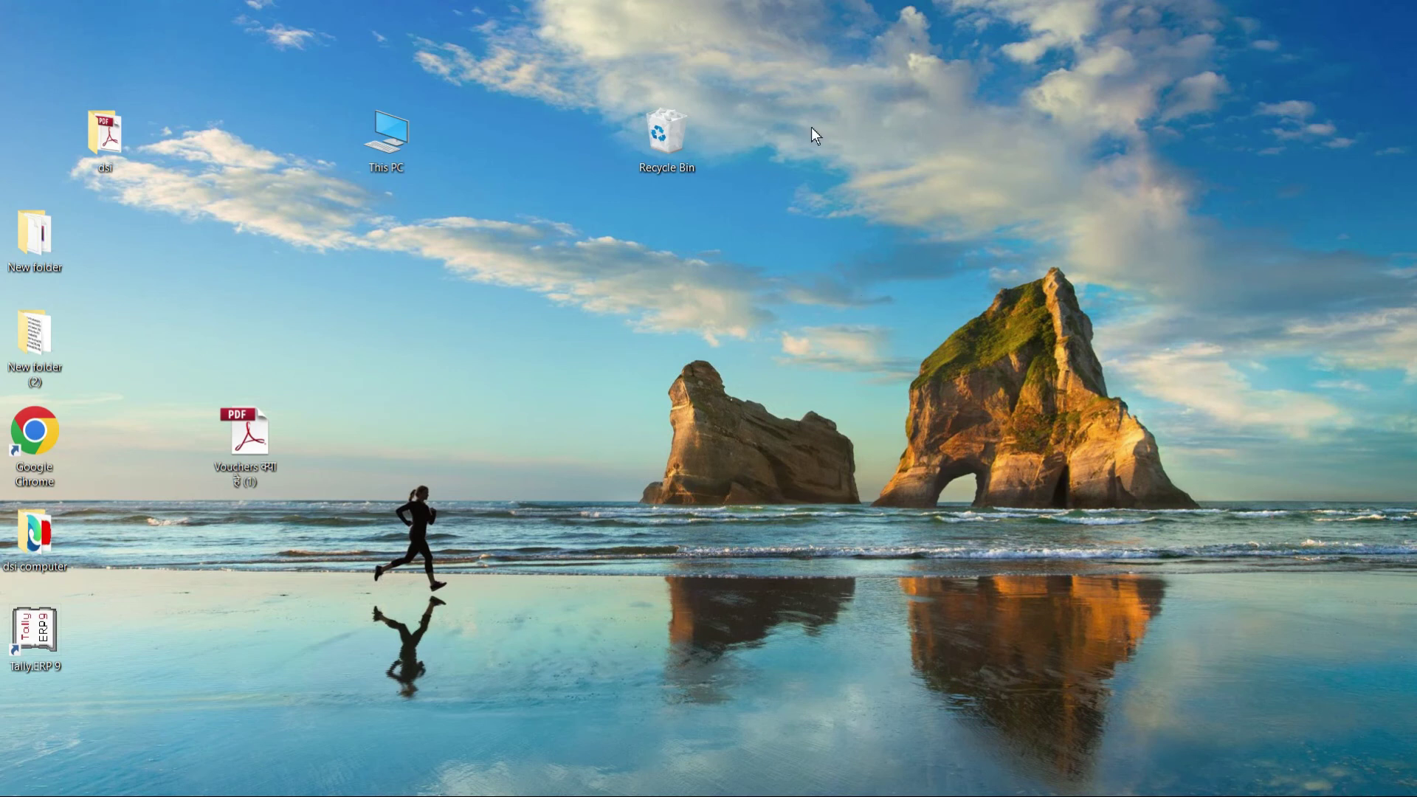
Browse for a background picture in the 4k photo folder and apply the grand-velas-riviera-maya image to the desktop
right_click(889, 130)
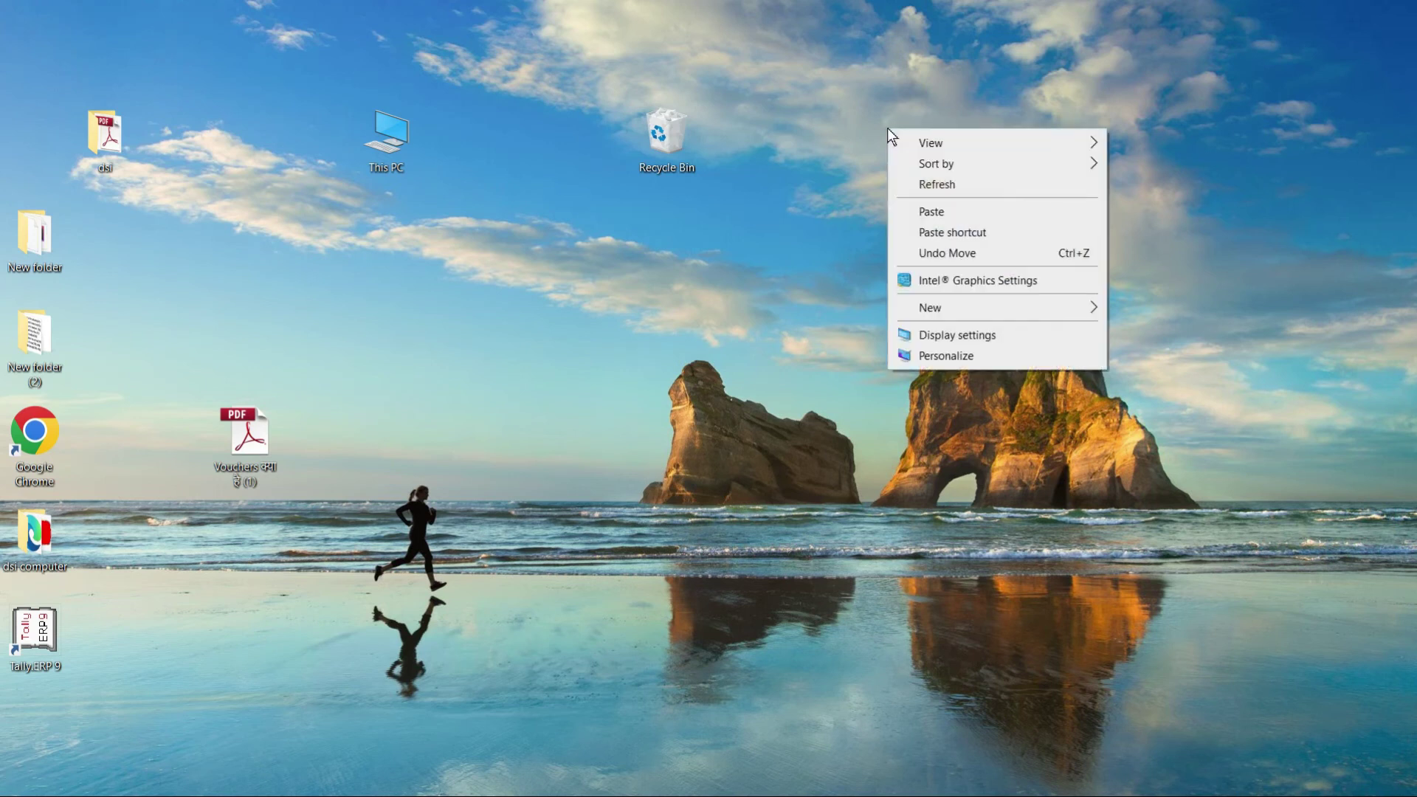
click(948, 358)
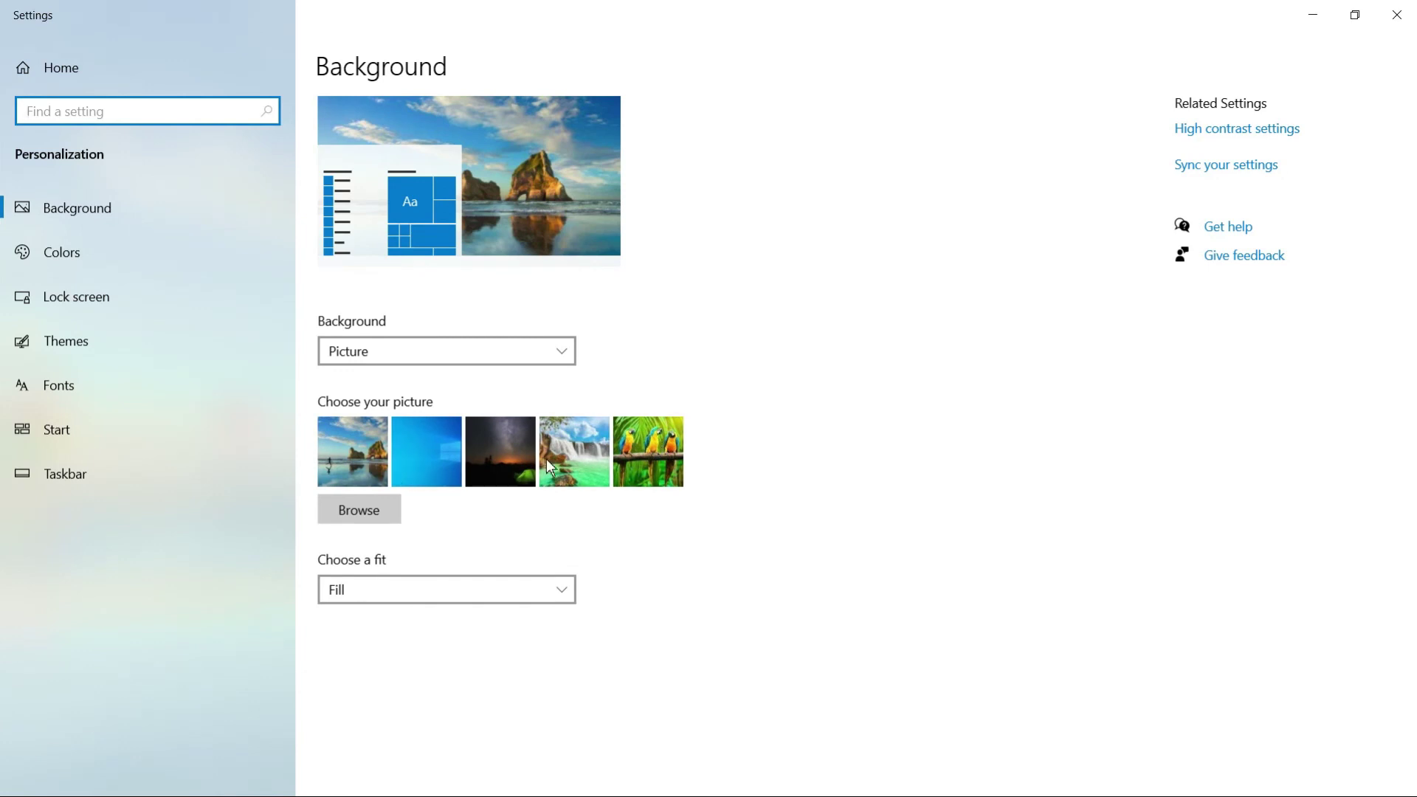
click(343, 511)
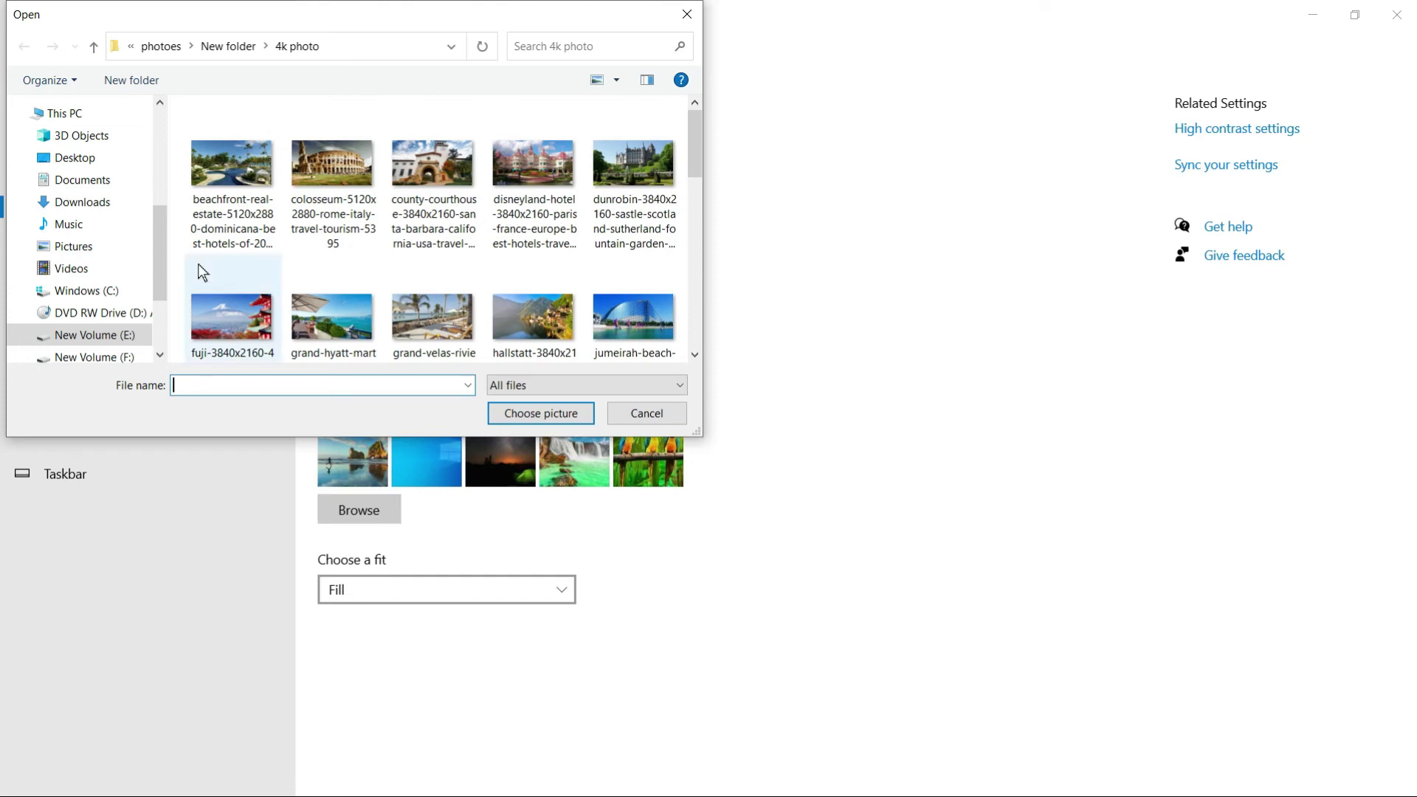
scroll(436, 225, down, 2)
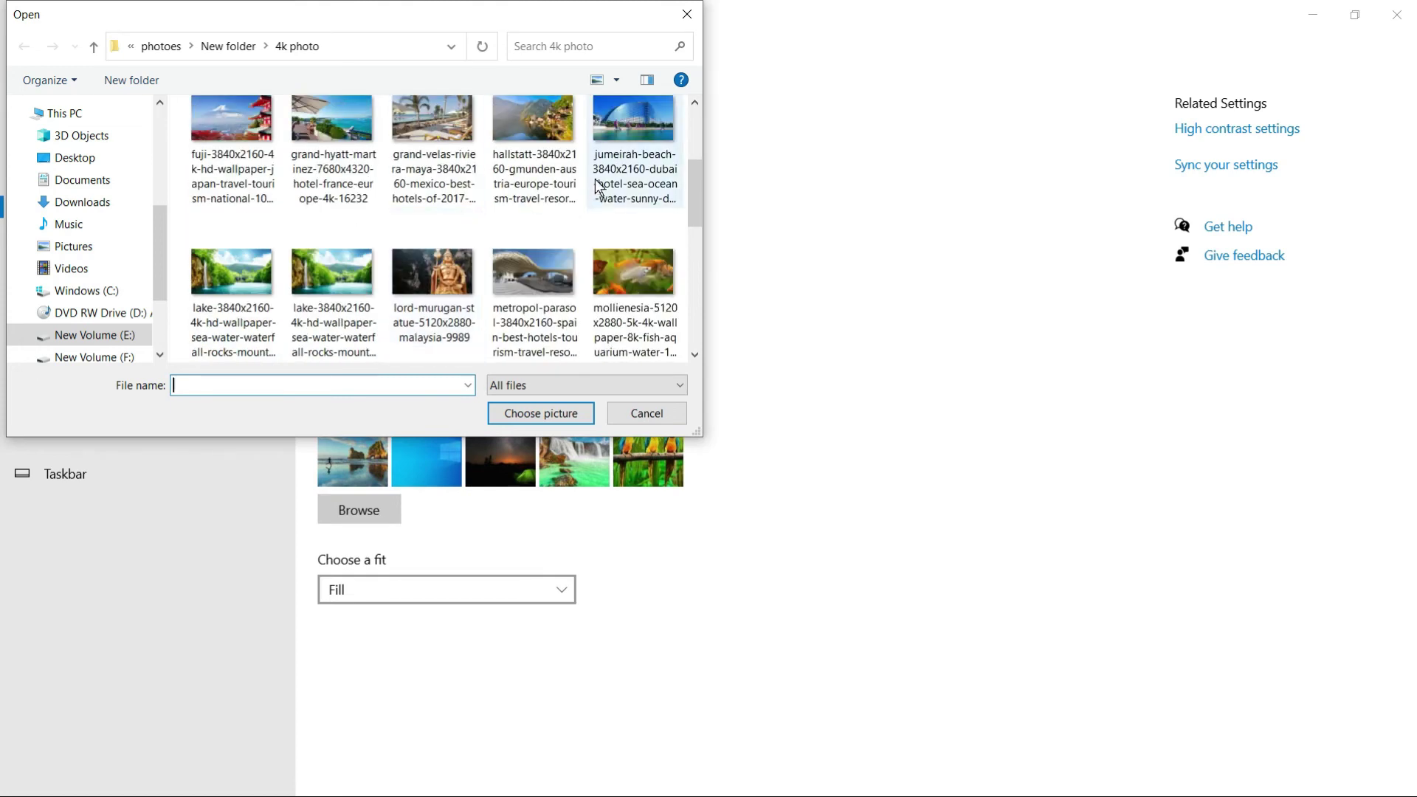
scroll(395, 194, up, 1)
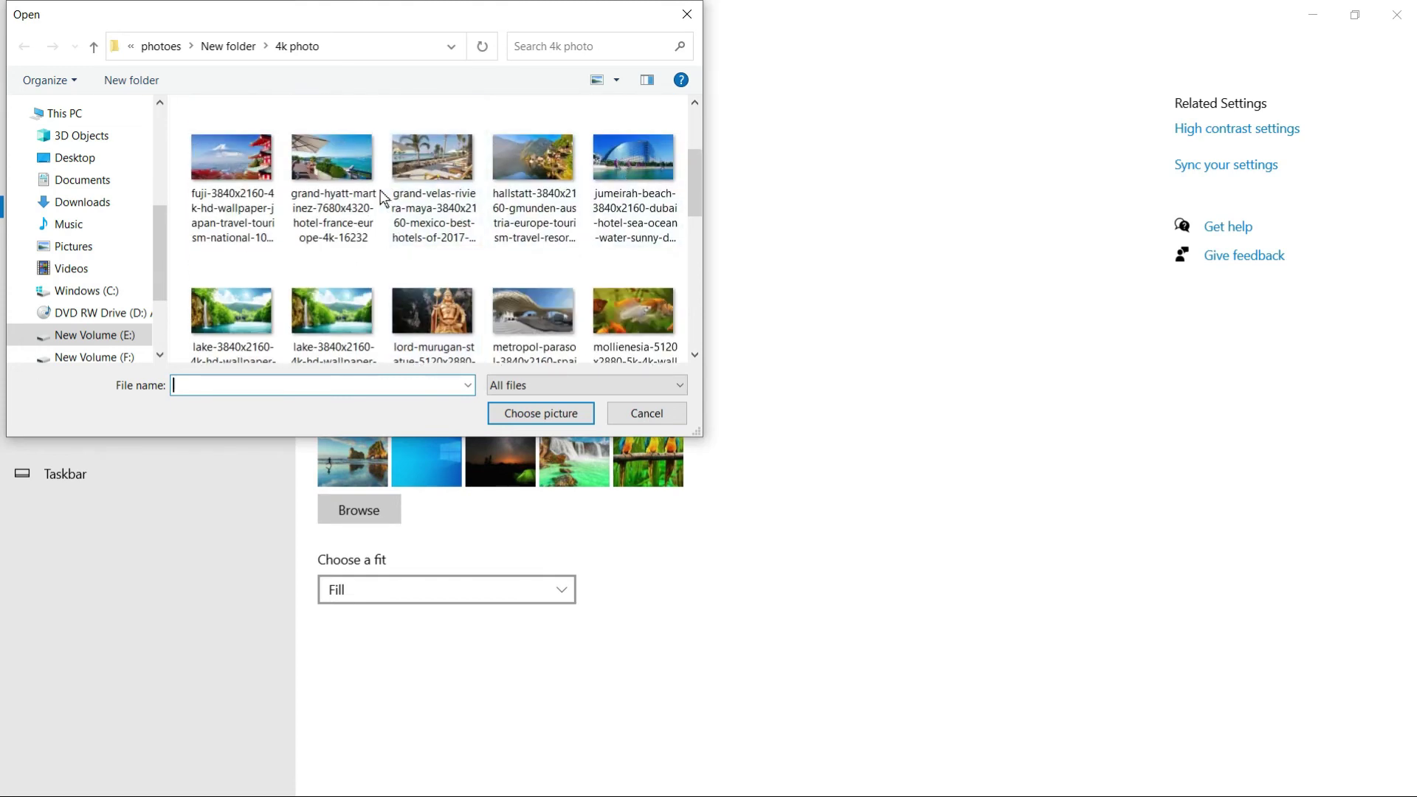
click(468, 176)
click(572, 413)
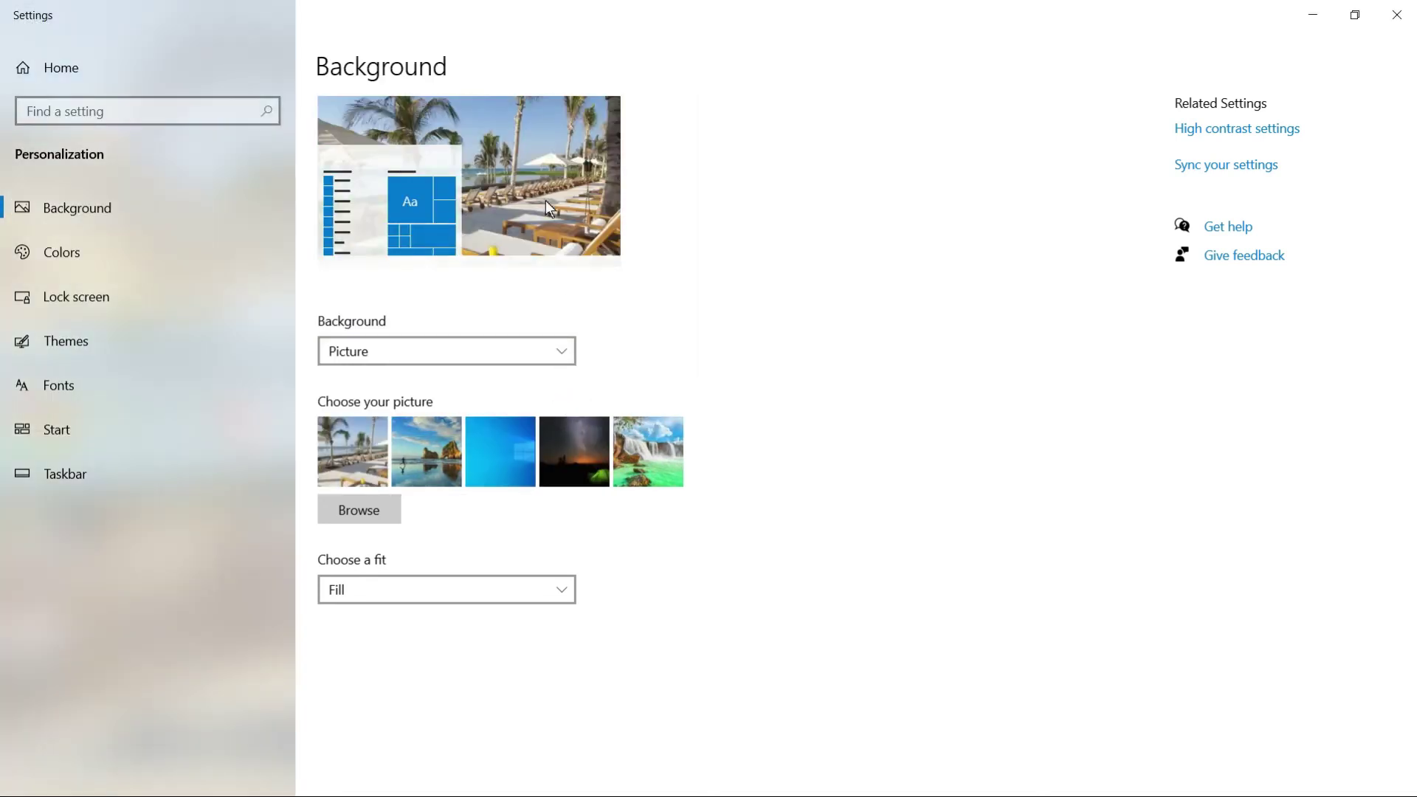
click(1394, 18)
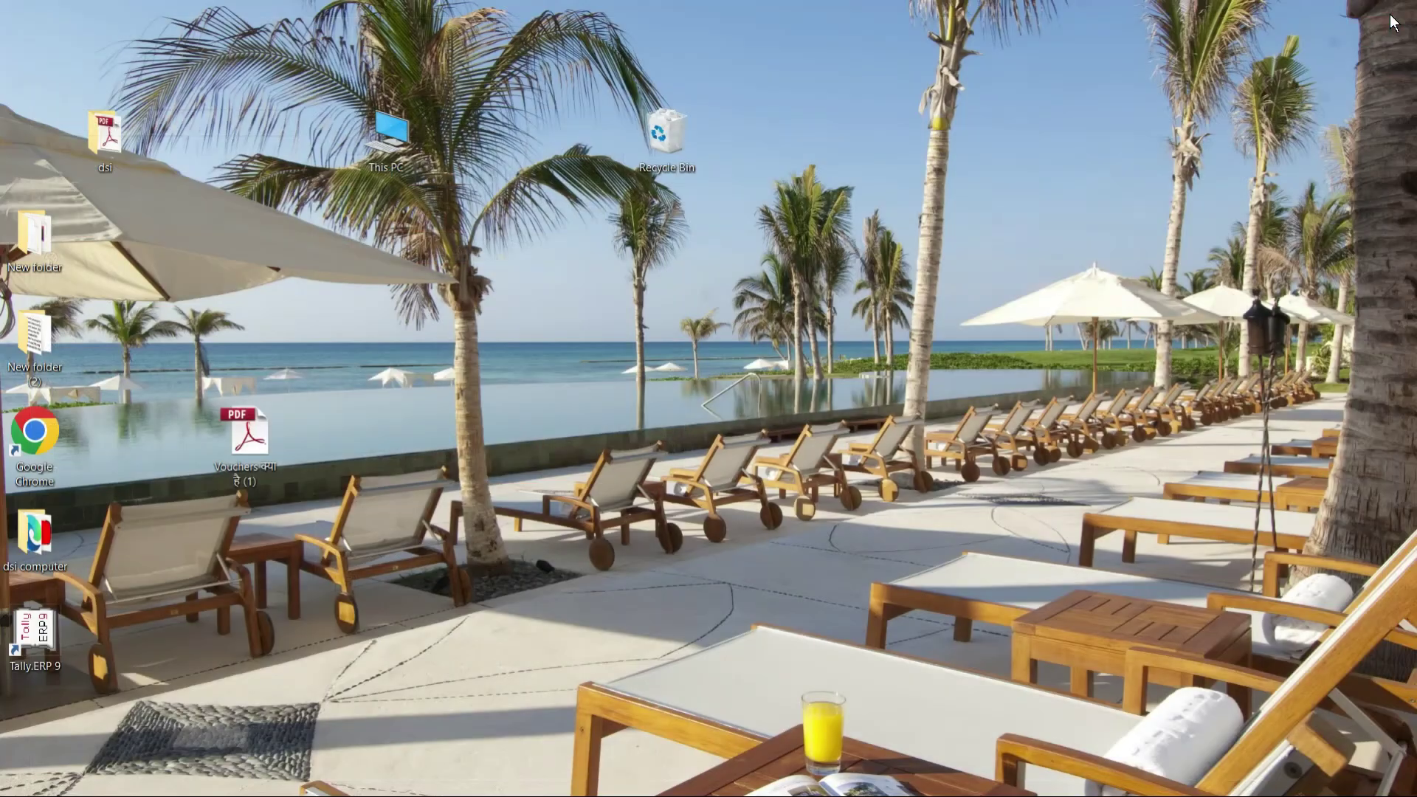
Refresh the desktop and set its background to the blue Windows logo picture
right_click(945, 193)
click(1003, 249)
right_click(826, 184)
click(901, 413)
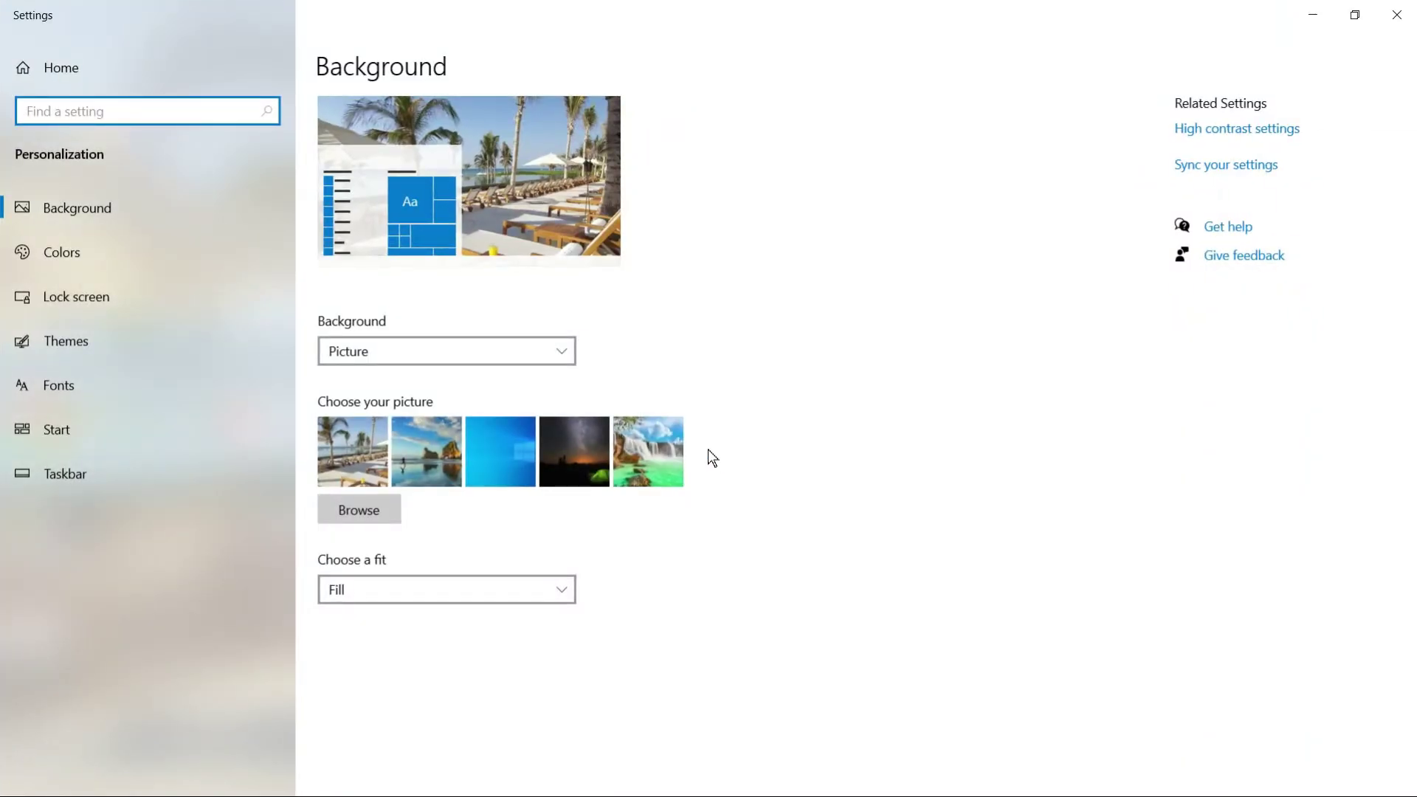
click(477, 446)
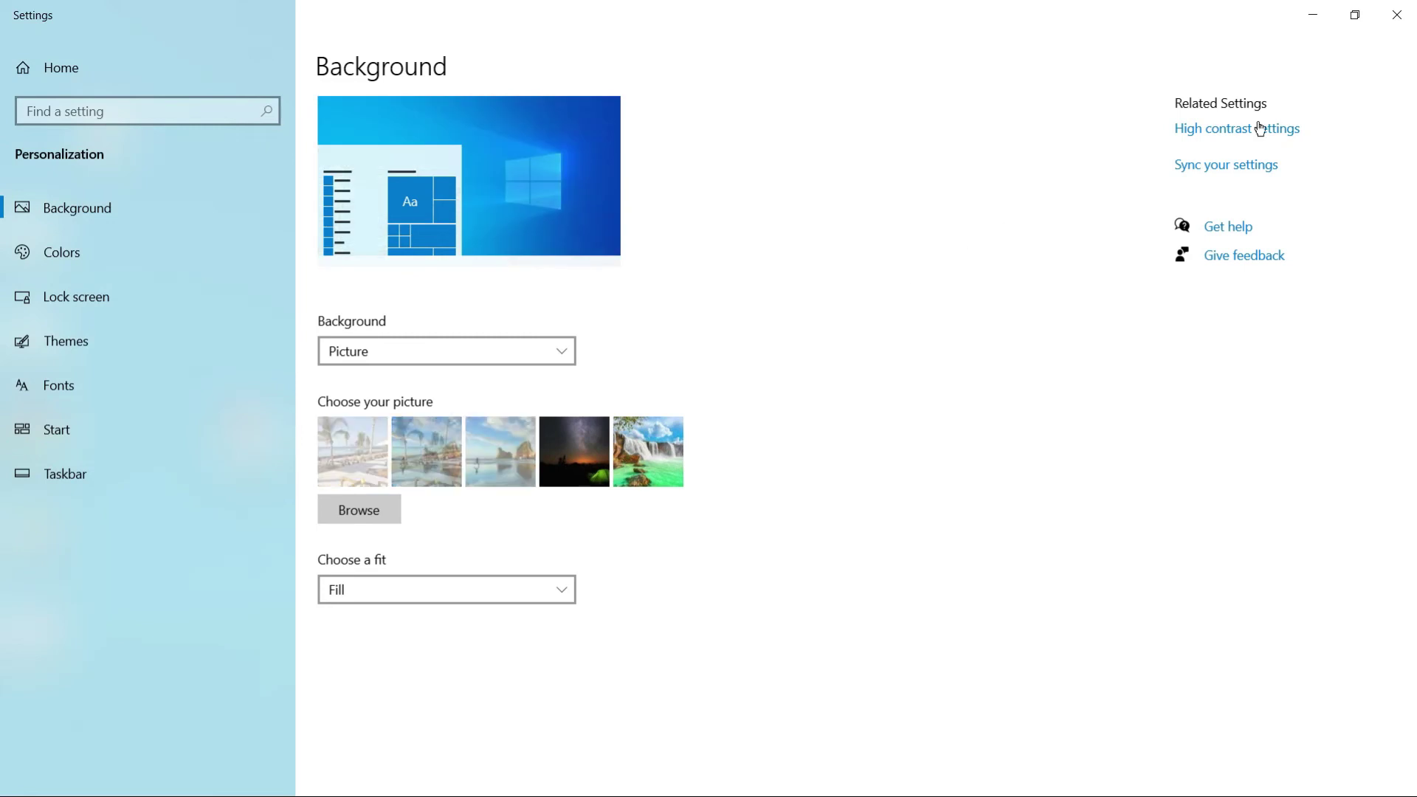
click(1389, 20)
Refresh the desktop several times and reveal the hidden taskbar
right_click(910, 146)
click(950, 204)
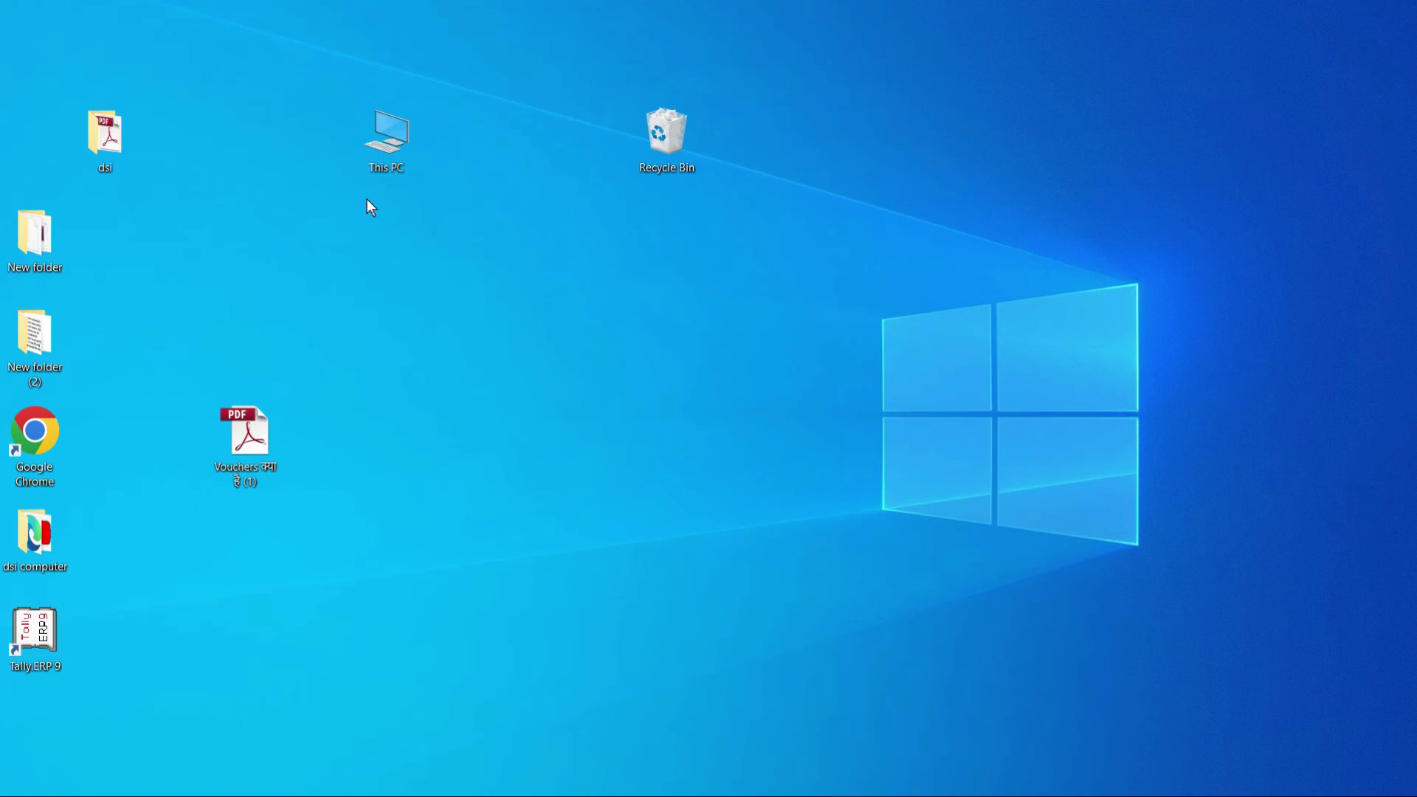
right_click(809, 151)
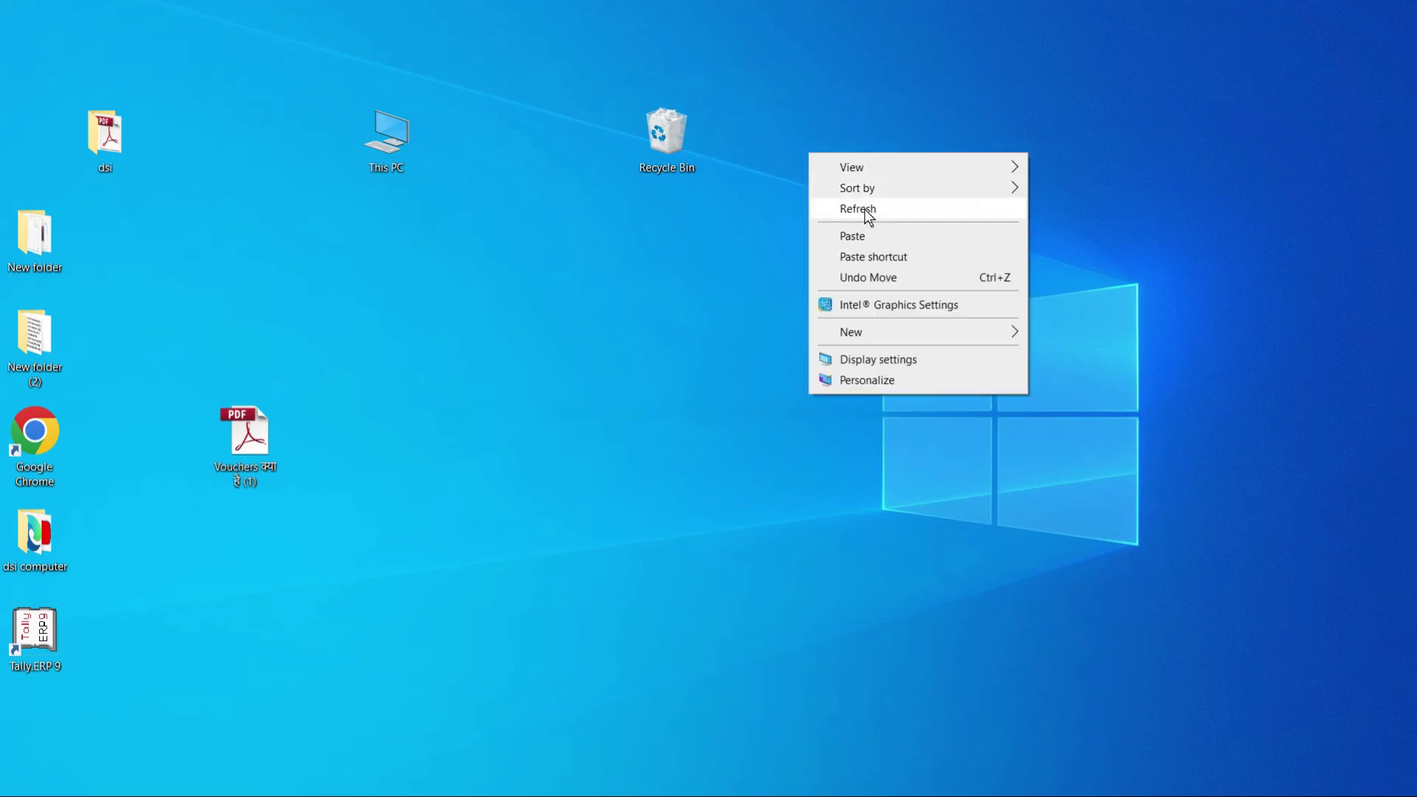
click(860, 206)
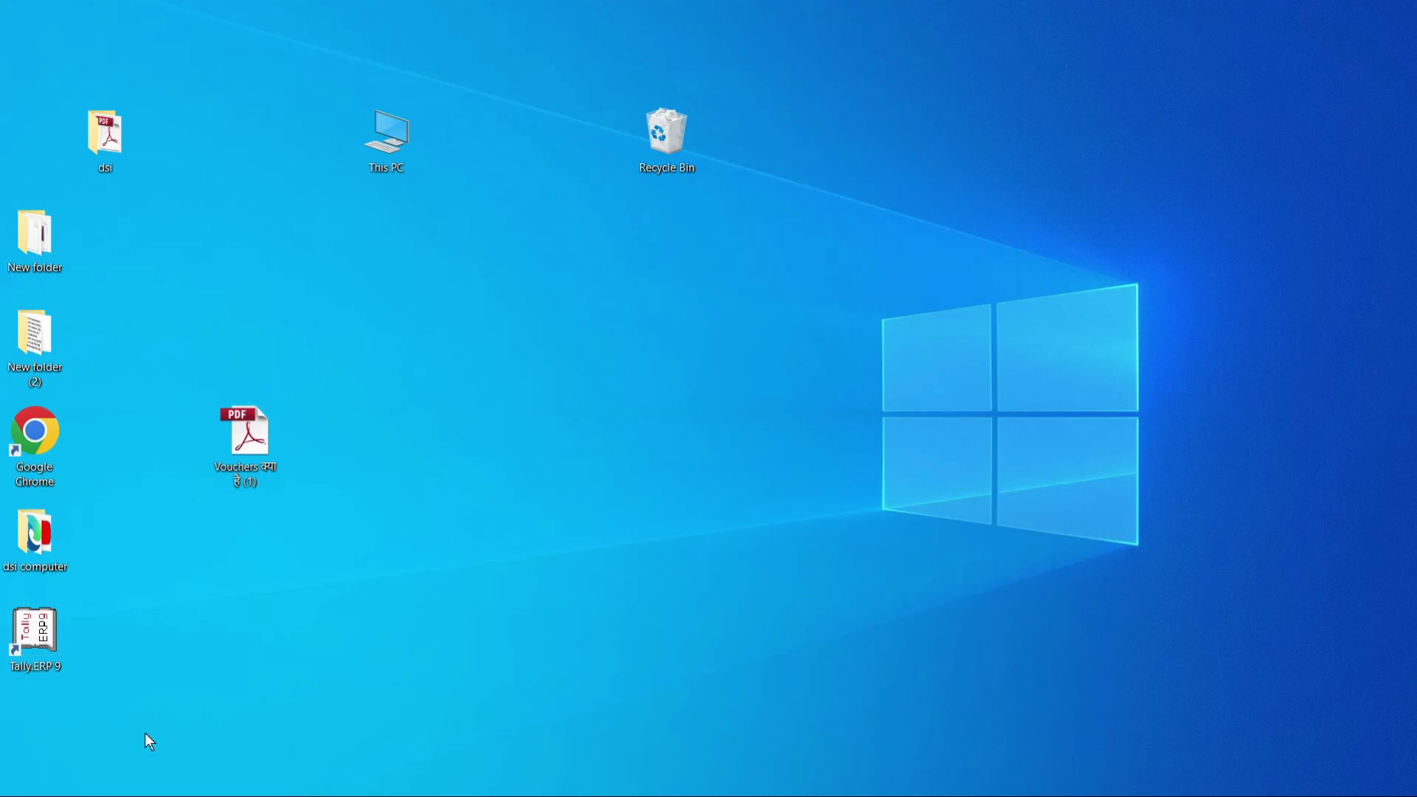
mouse_move(25, 784)
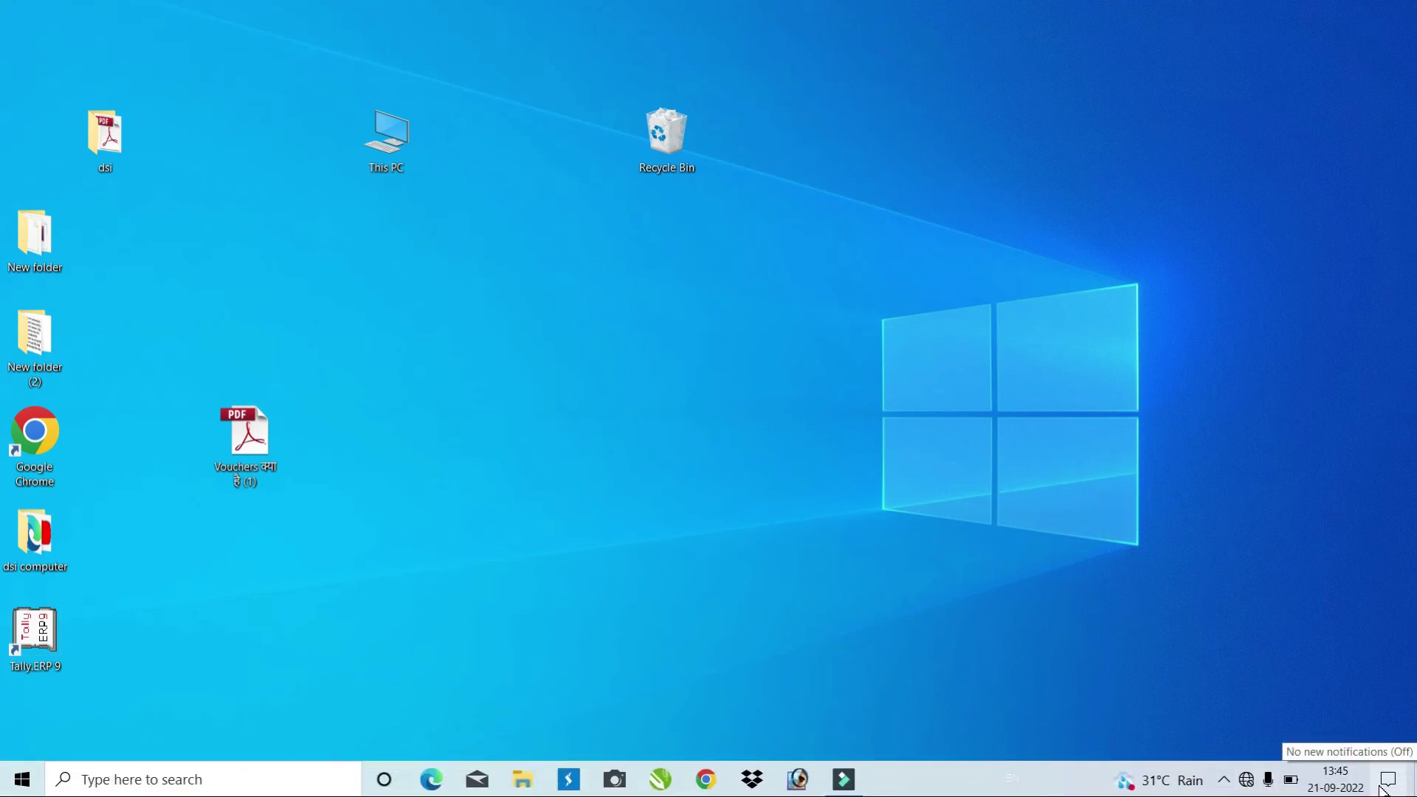
right_click(875, 117)
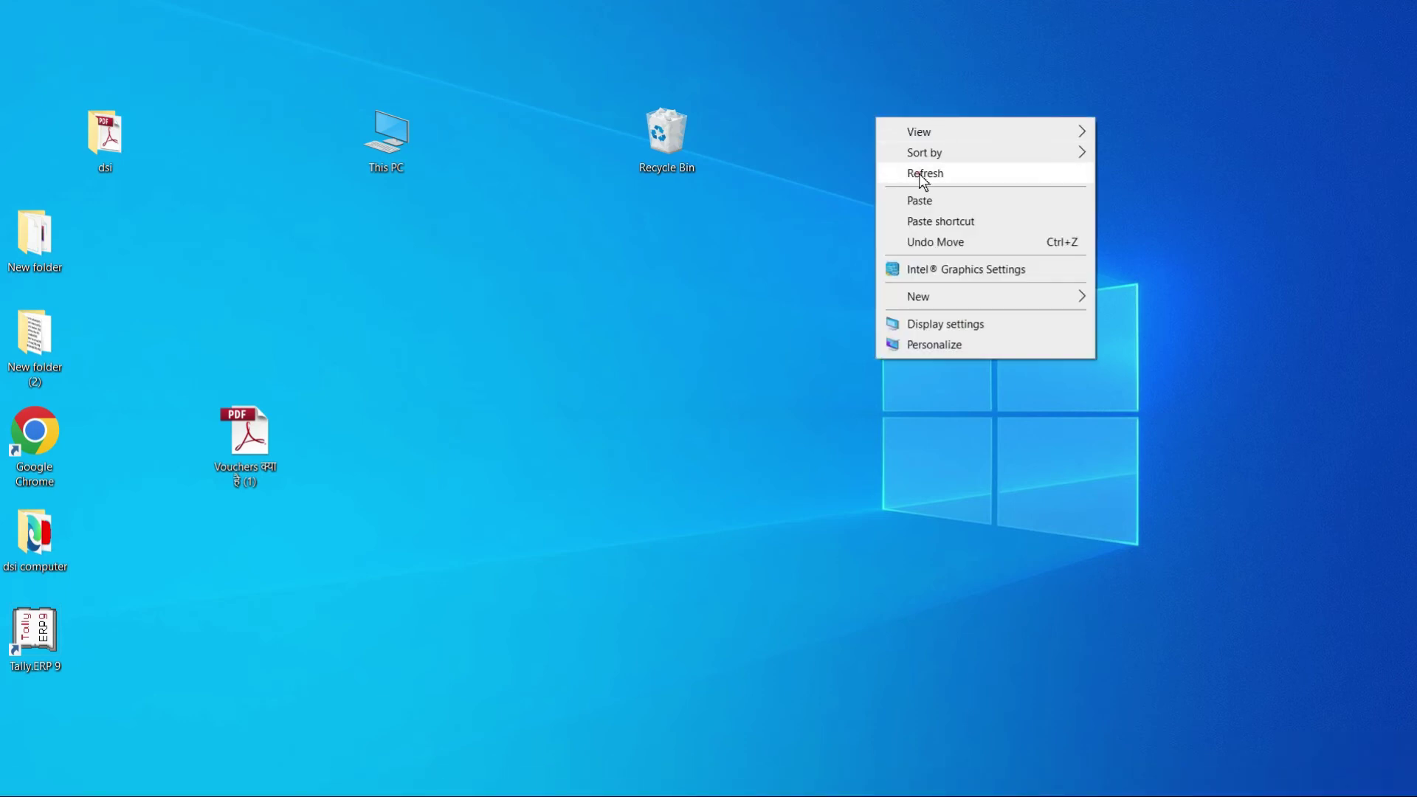
click(920, 174)
right_click(872, 107)
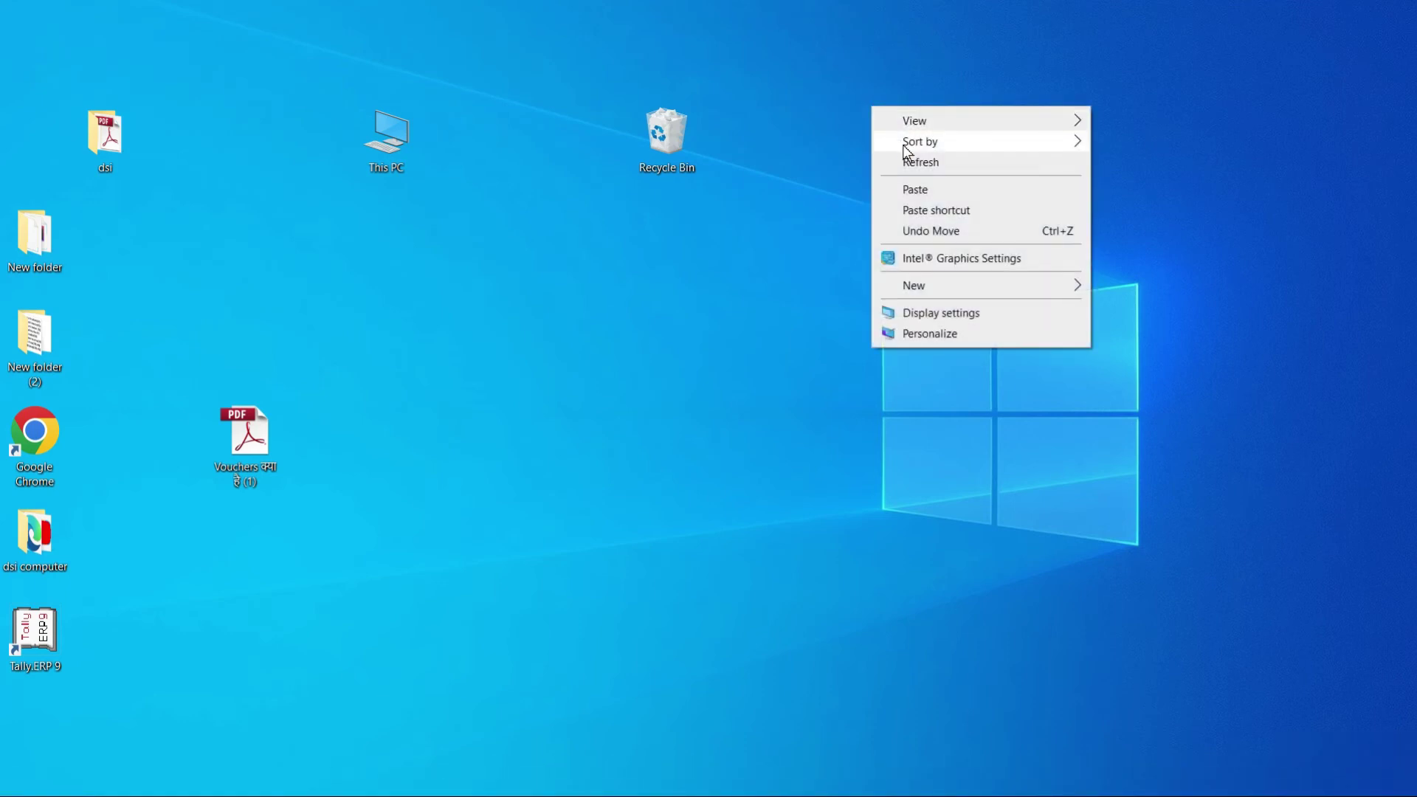
click(913, 168)
right_click(874, 118)
click(911, 172)
Set the desktop icon view to Large icons
right_click(840, 114)
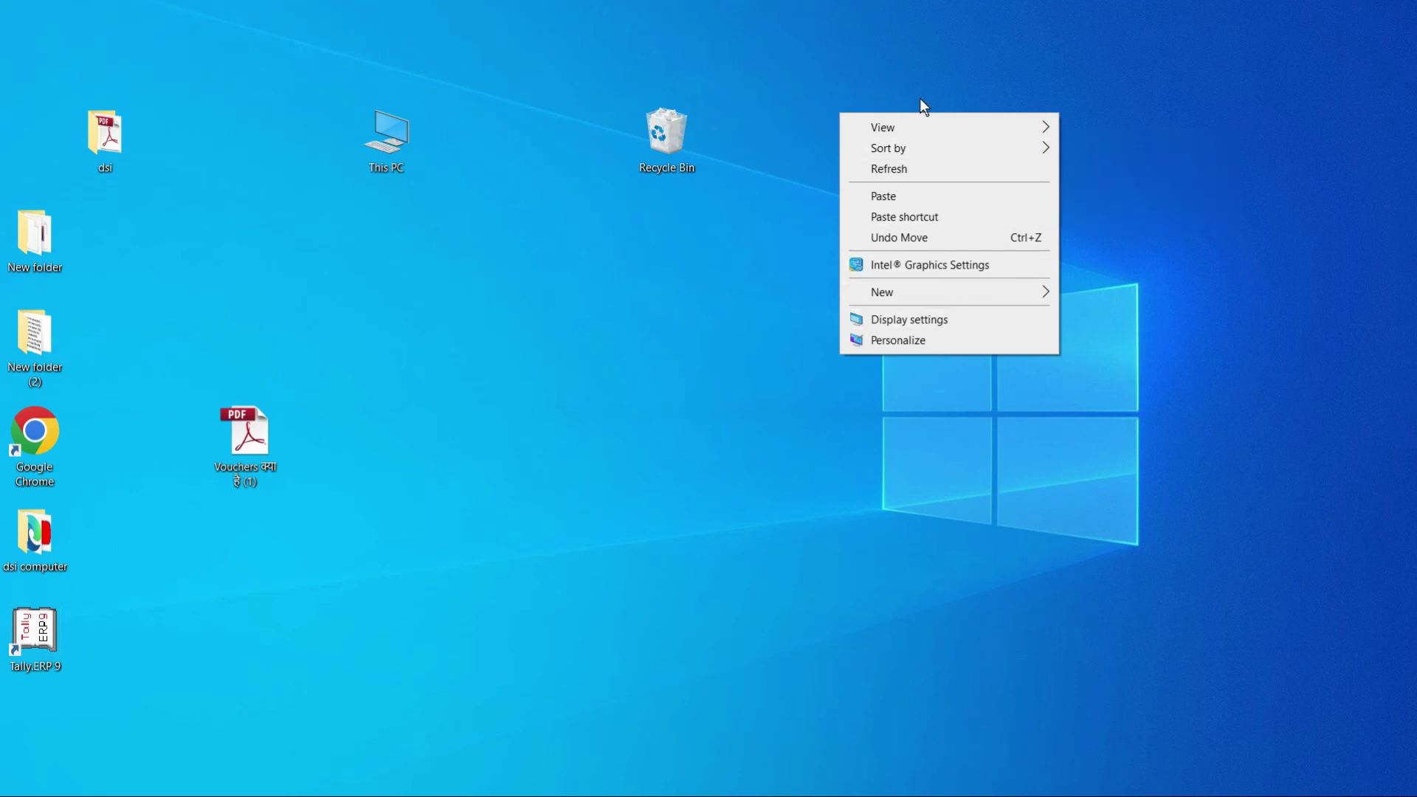
mouse_move(926, 133)
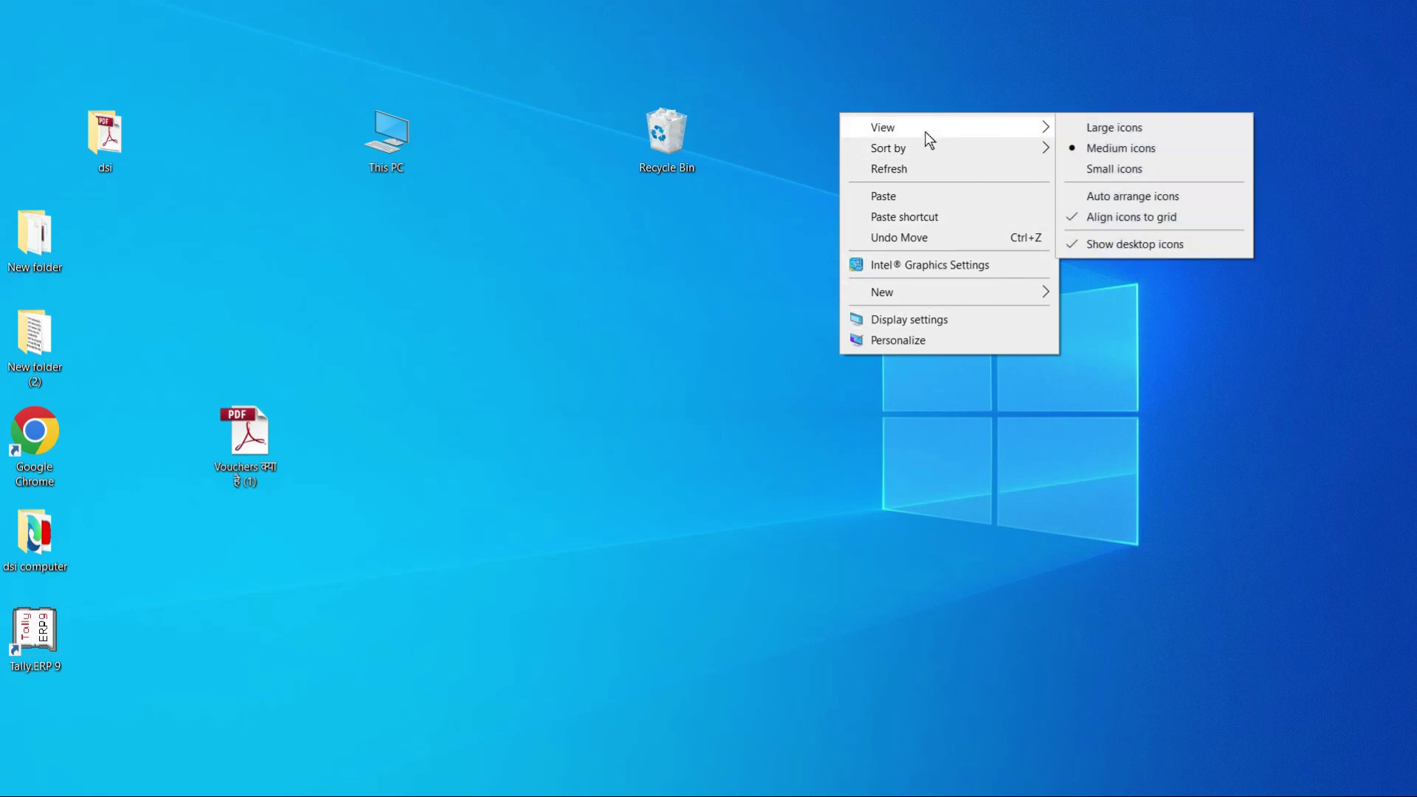
click(680, 273)
right_click(881, 121)
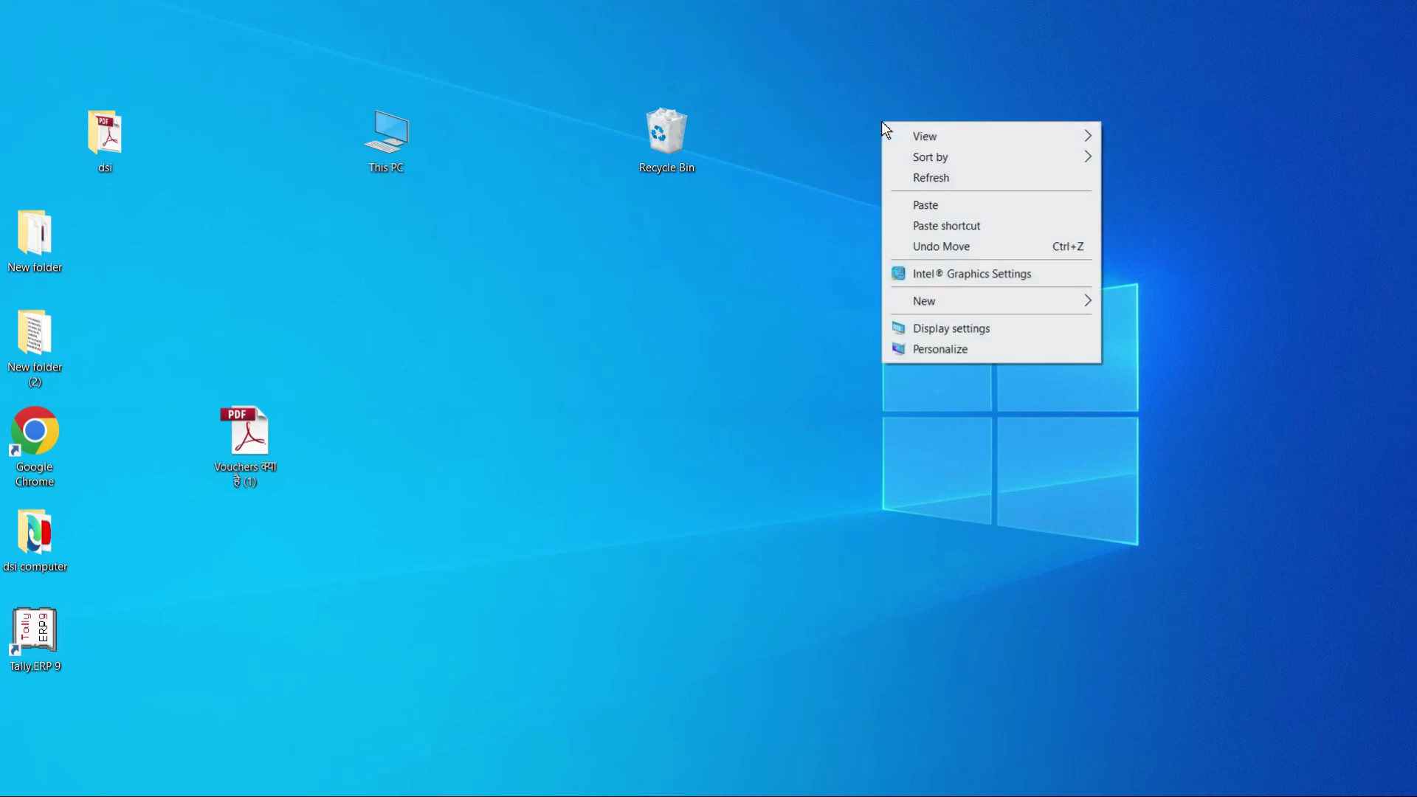
mouse_move(949, 139)
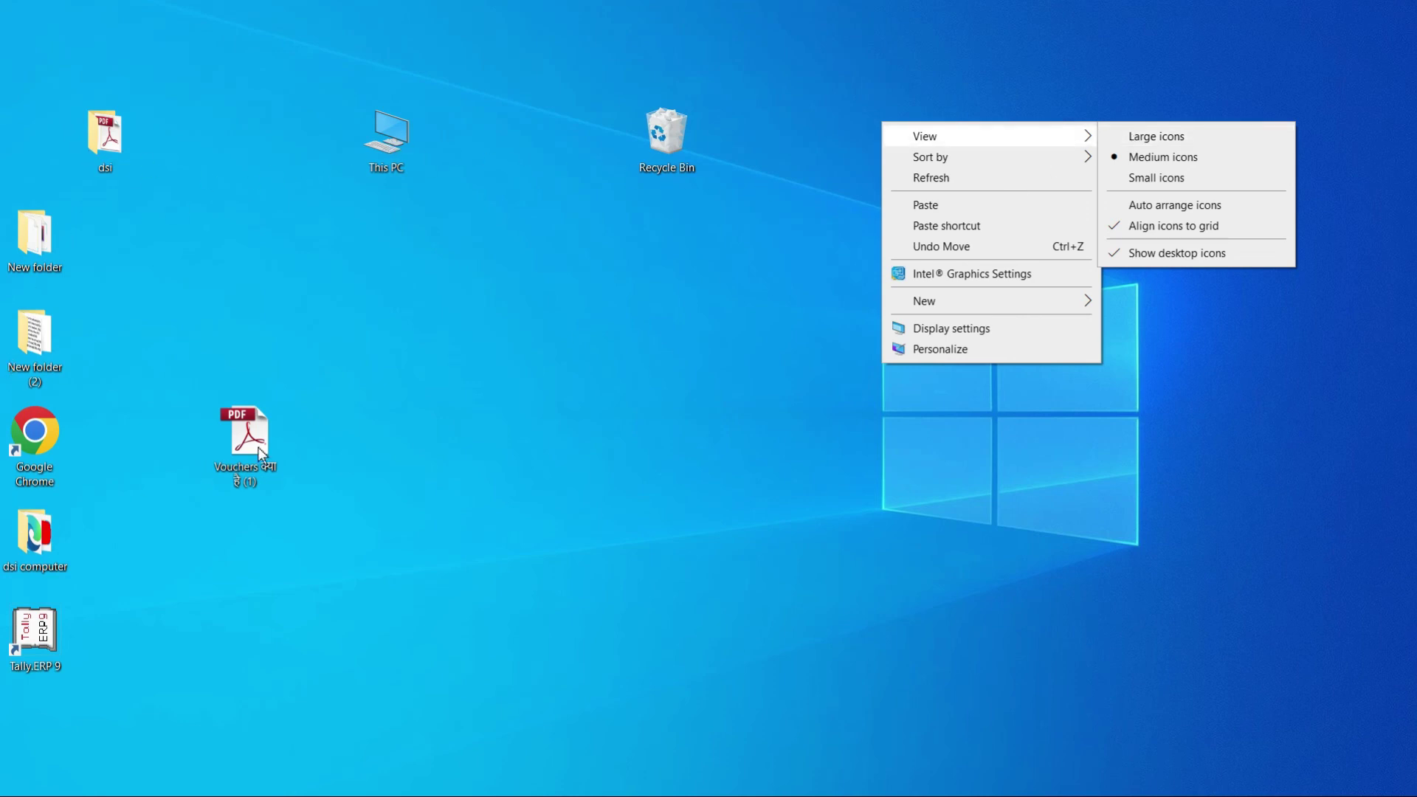
click(1111, 137)
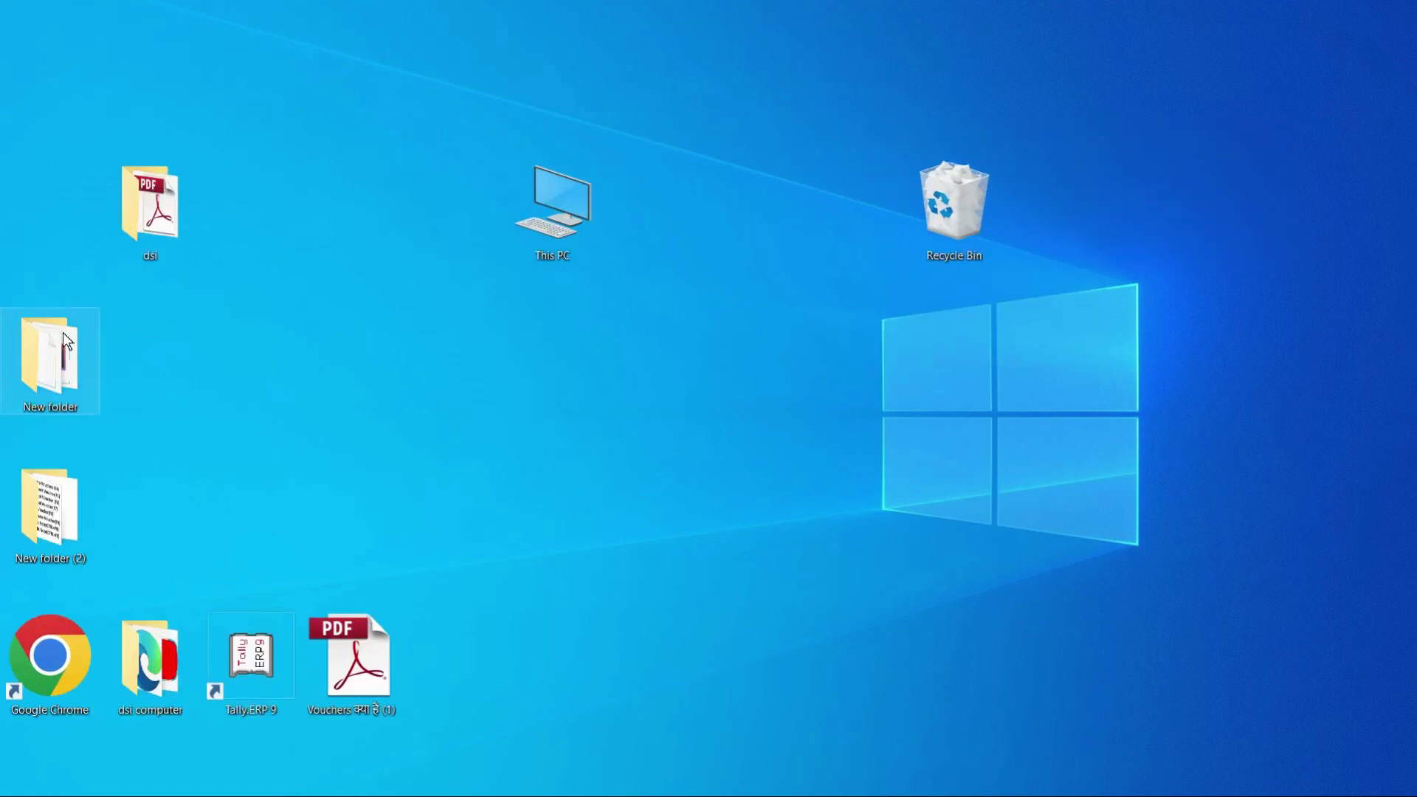
Set the desktop icon view to Small icons
right_click(701, 240)
mouse_move(734, 259)
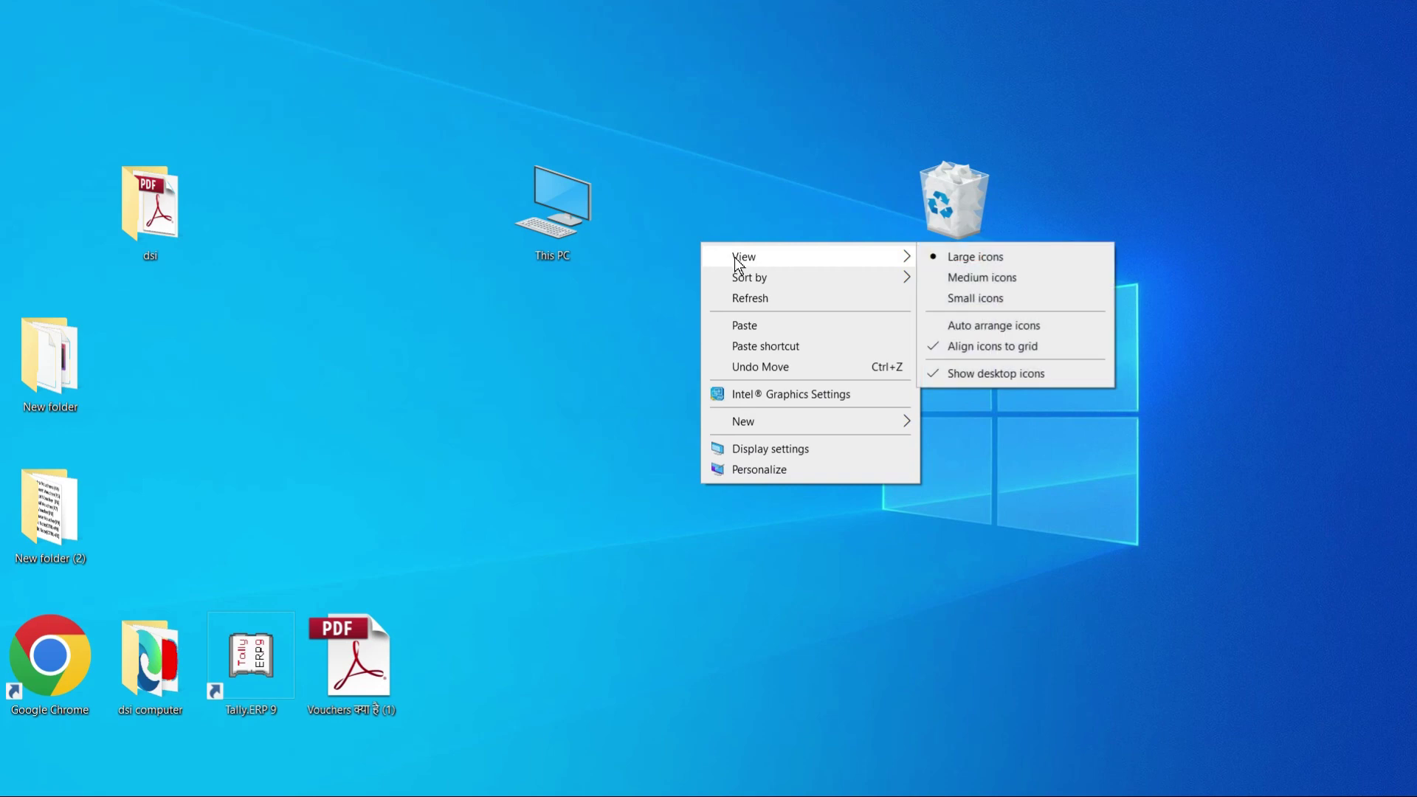
click(871, 257)
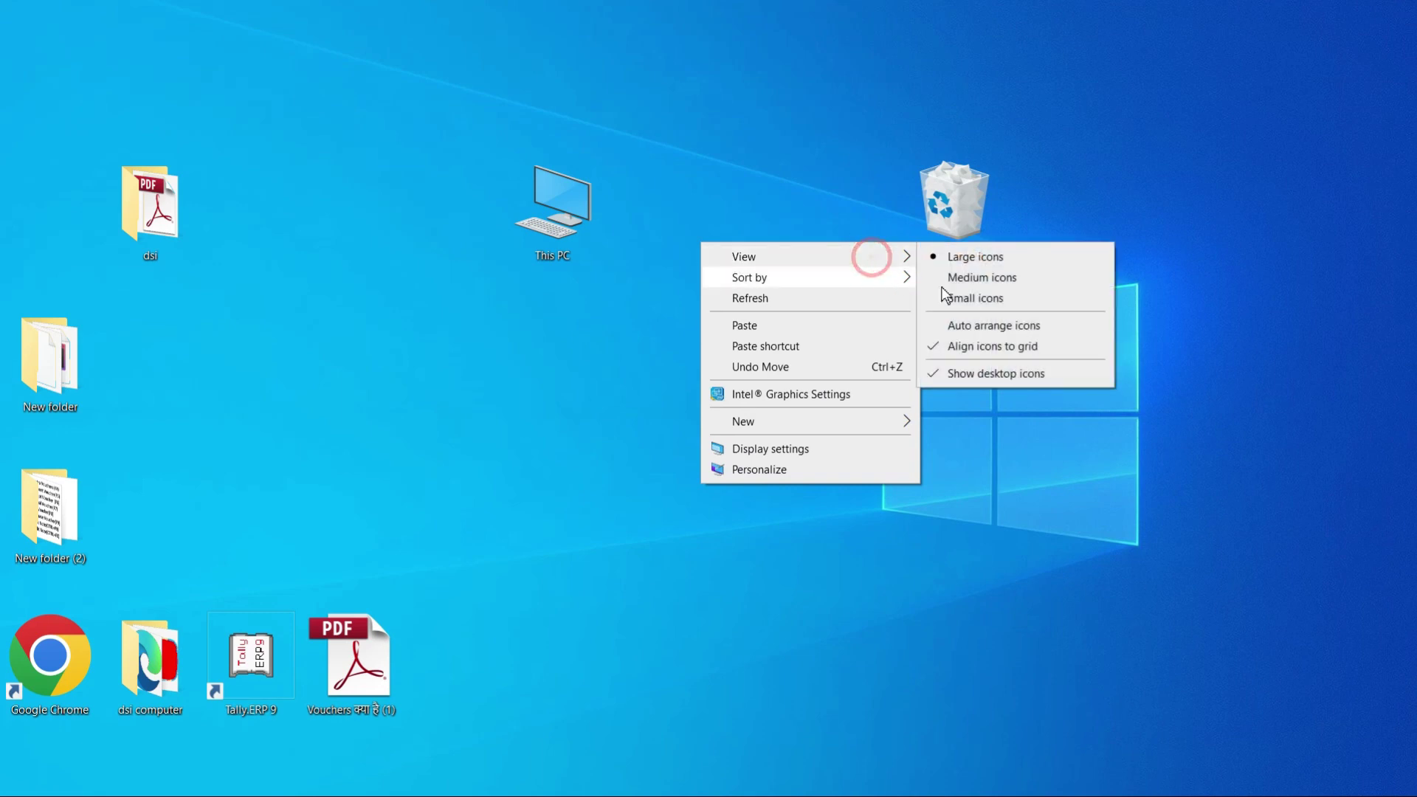
click(942, 299)
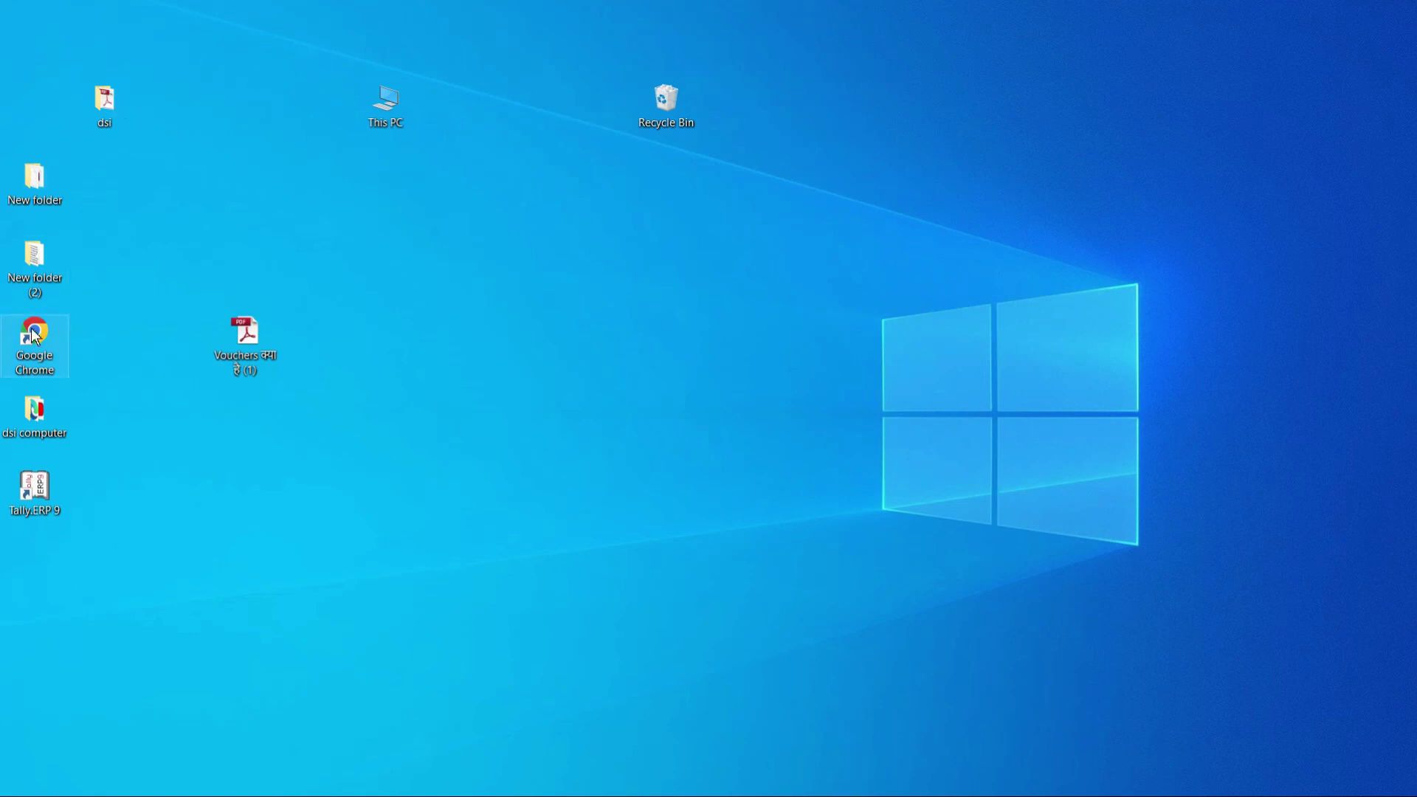
Set the desktop icon view to Medium icons
right_click(673, 234)
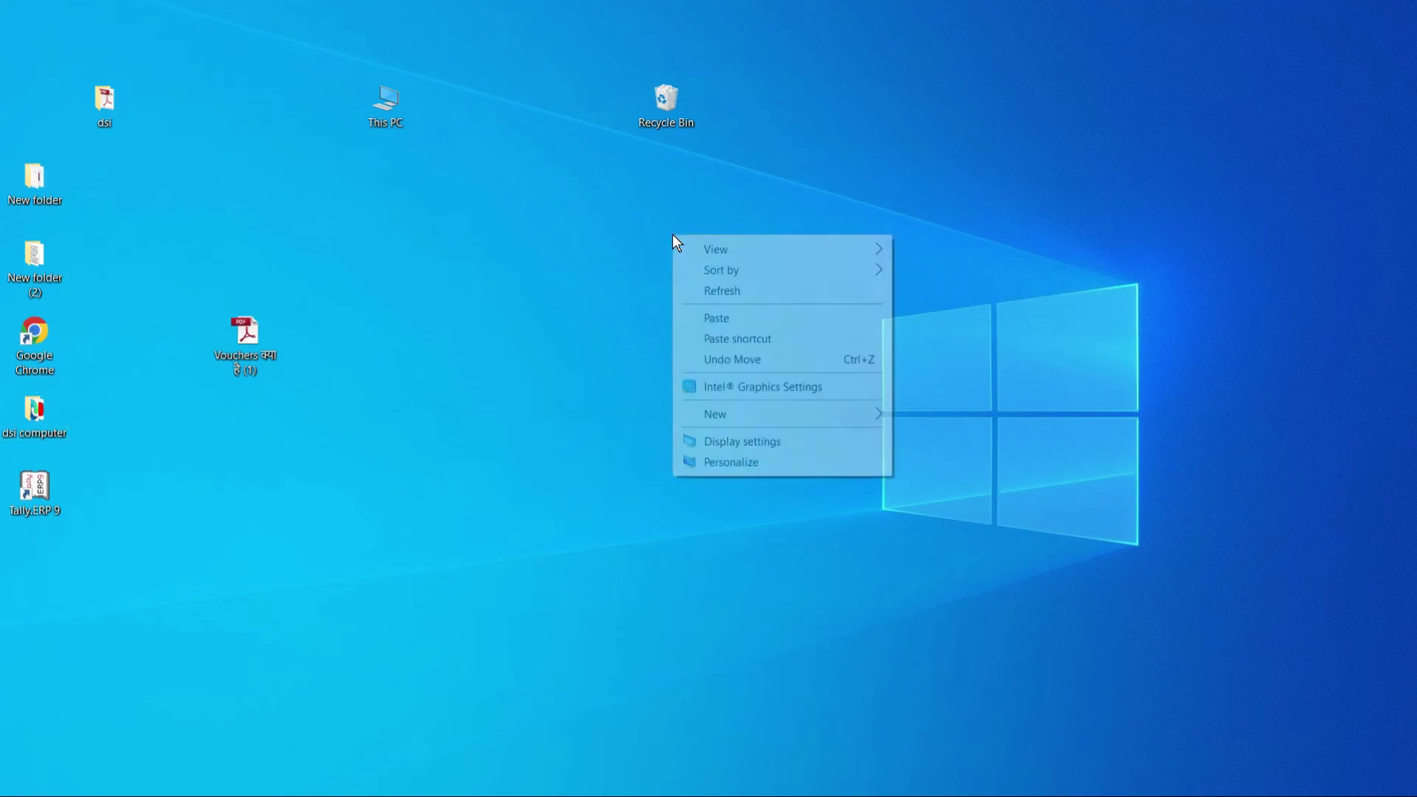
click(697, 247)
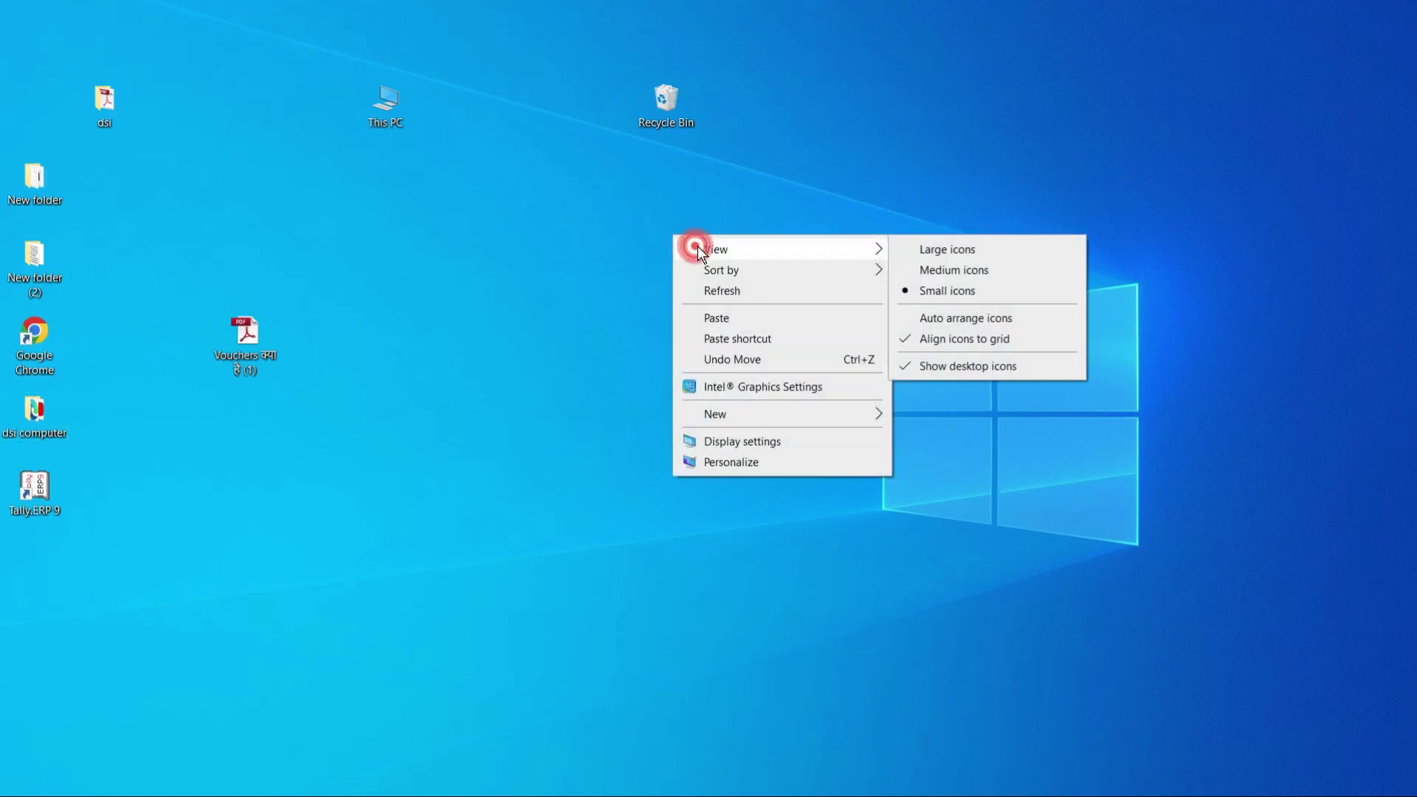
click(925, 268)
Turn on Auto arrange icons for the desktop and try to move the Recycle Bin away from the other icons
right_click(783, 266)
mouse_move(827, 280)
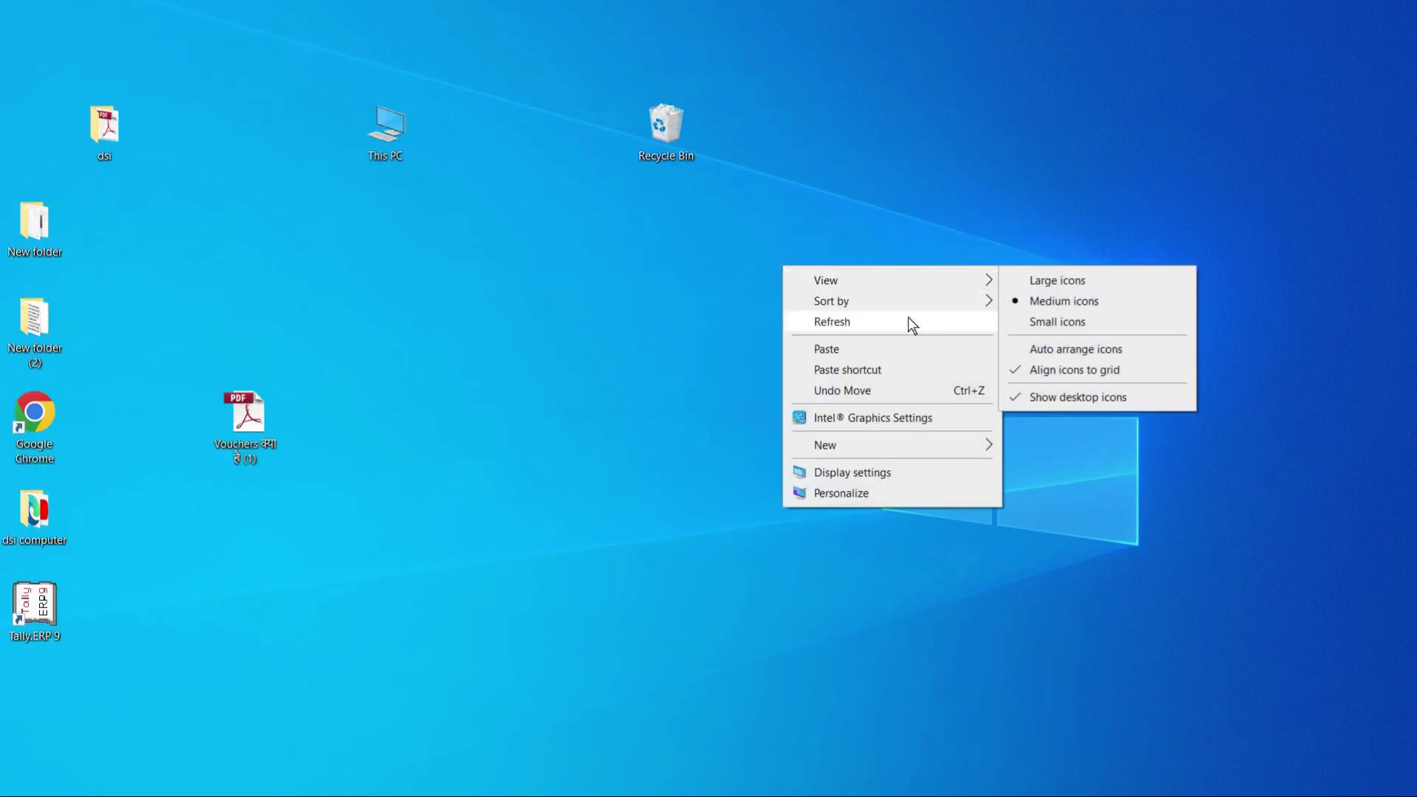
click(1020, 349)
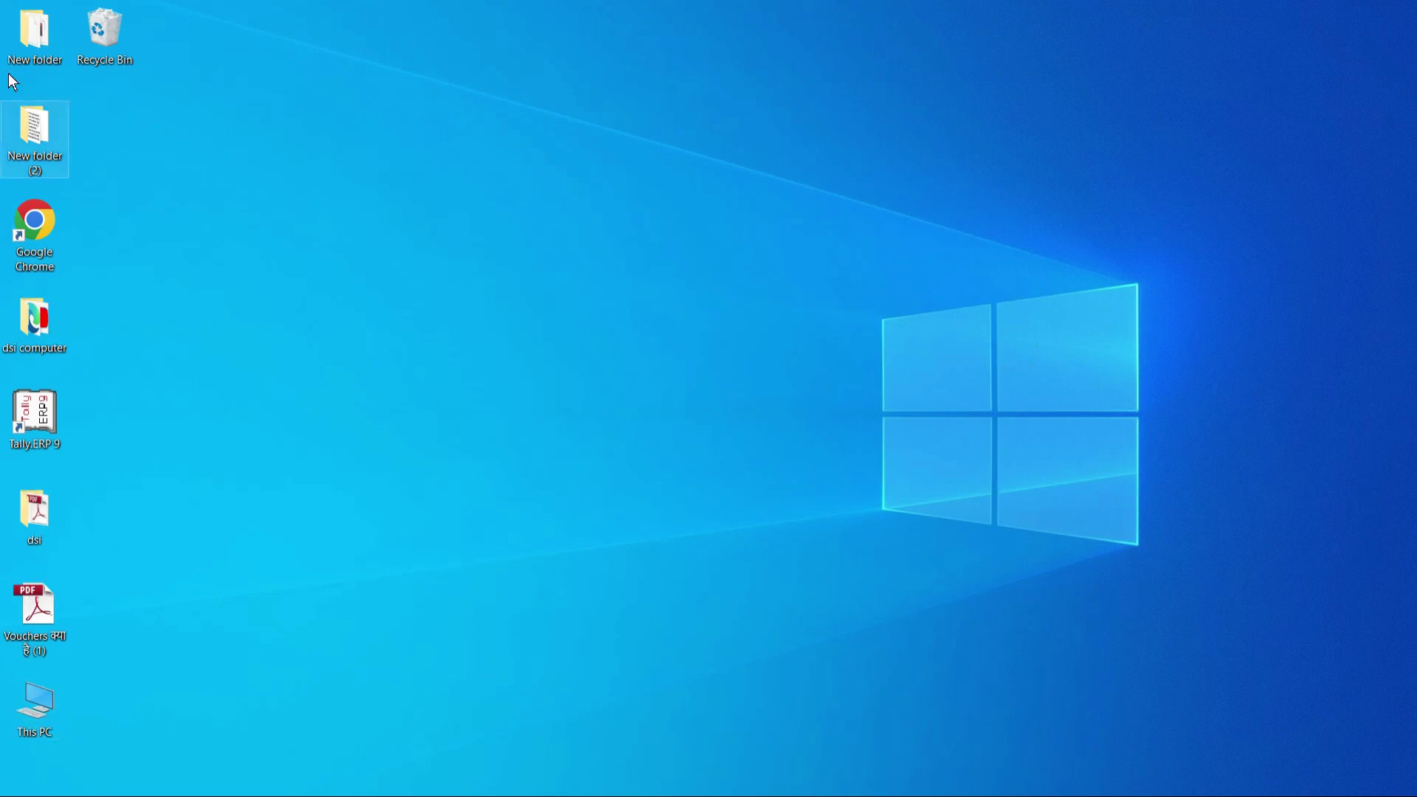
drag(94, 38, 692, 215)
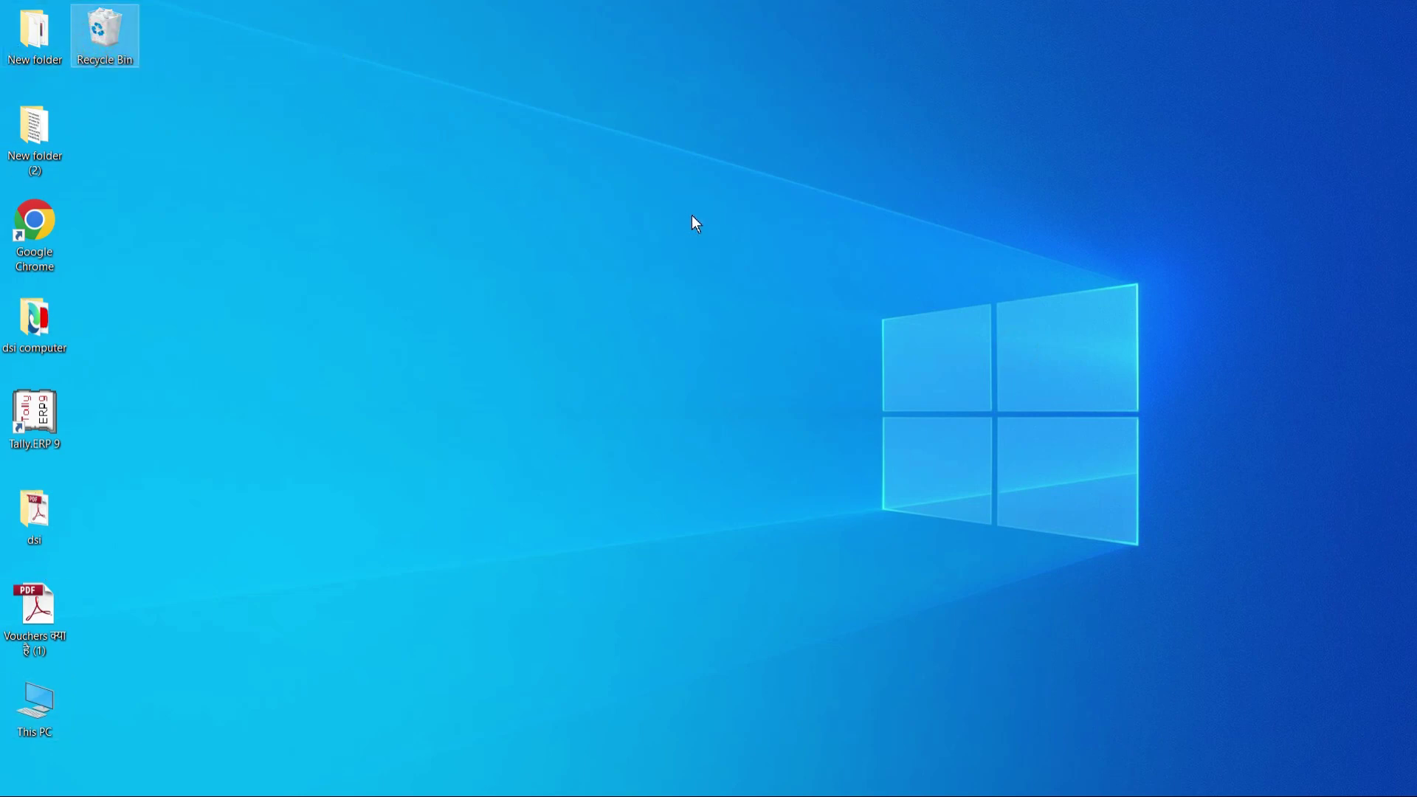
drag(100, 33, 709, 254)
drag(96, 47, 520, 174)
Turn off Auto arrange icons and move the Recycle Bin to the open middle of the desktop
right_click(701, 164)
mouse_move(775, 184)
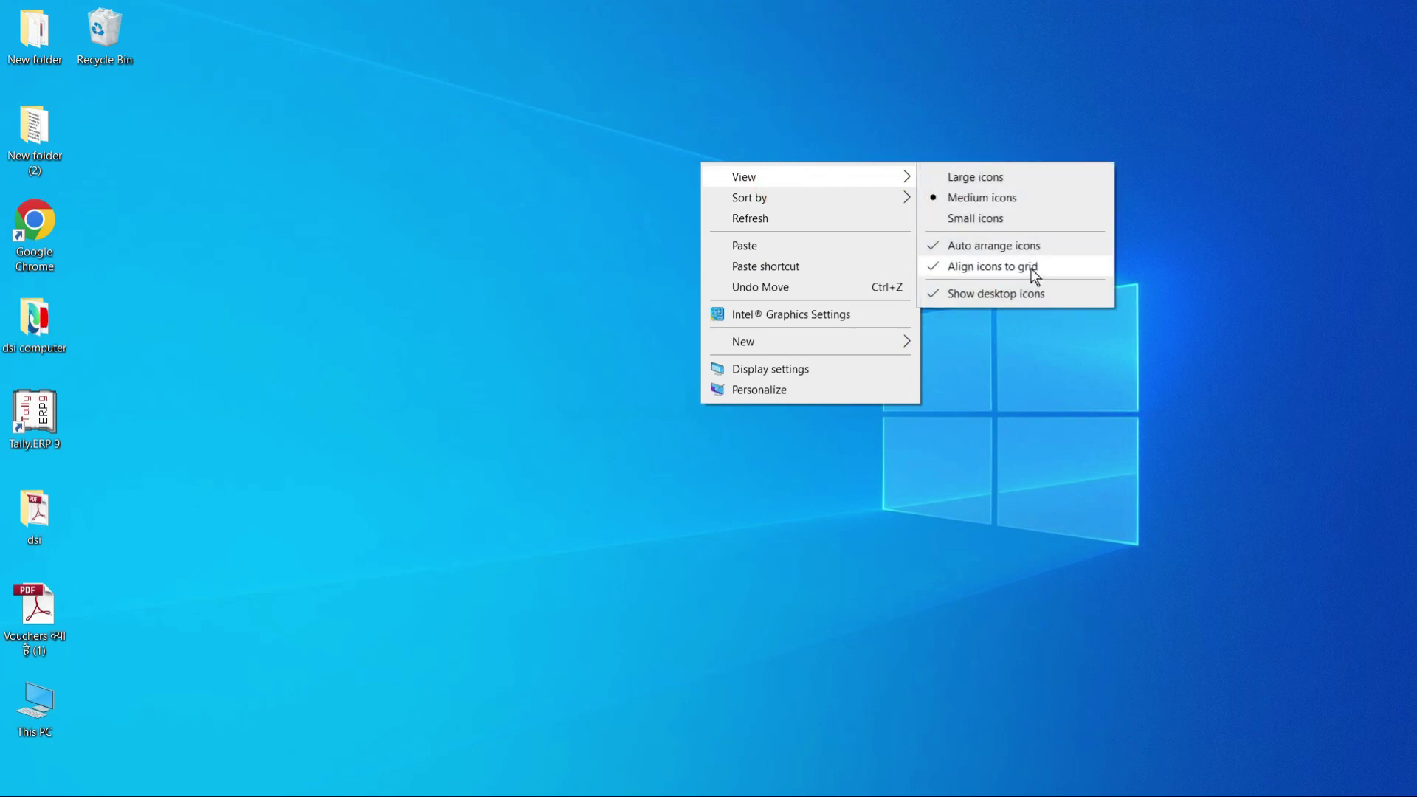
click(930, 250)
drag(111, 58, 744, 240)
Refresh the desktop and move the Recycle Bin slightly down, closer to the icon column
right_click(847, 111)
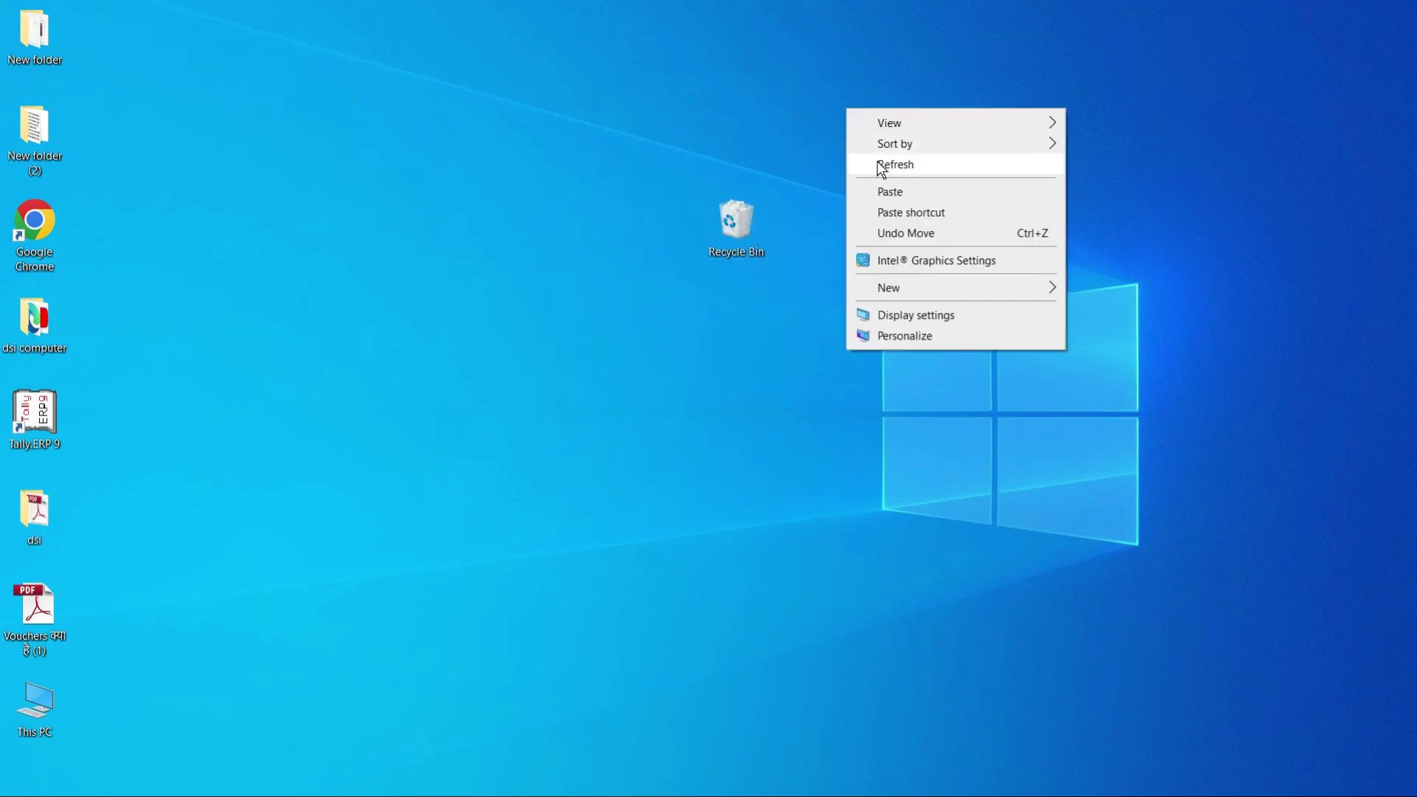
click(886, 165)
drag(745, 222, 490, 305)
Turn off Align icons to grid for the desktop and refresh it
right_click(740, 136)
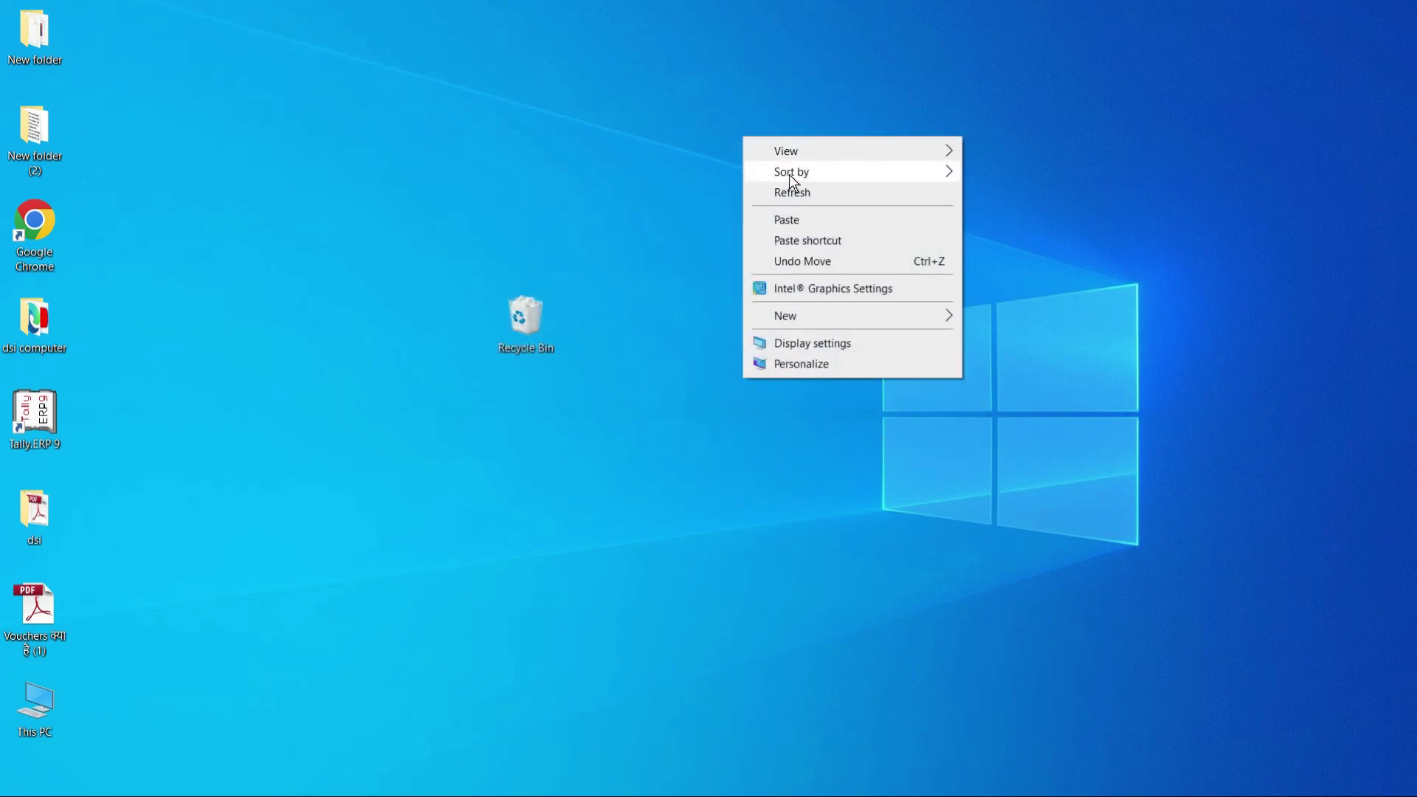
mouse_move(803, 155)
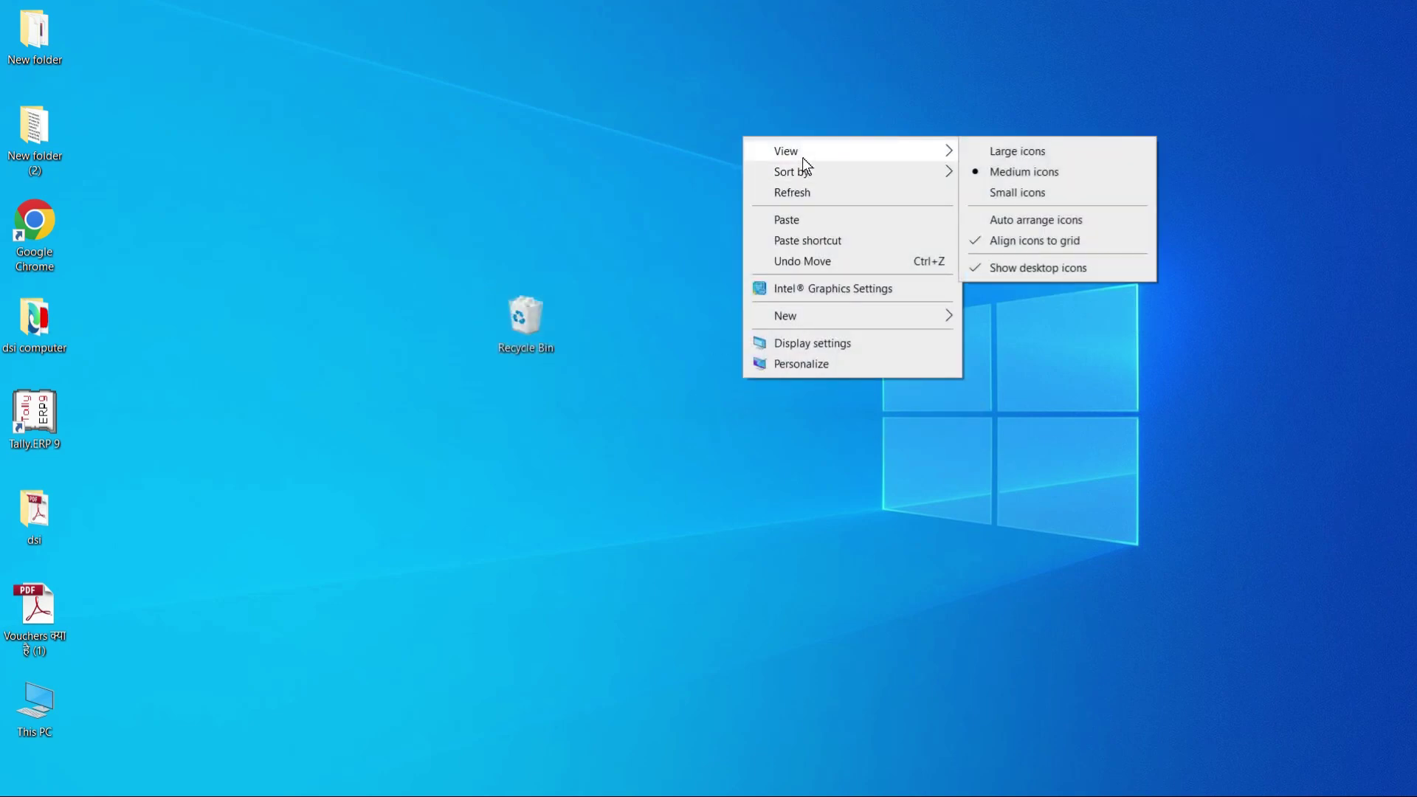
click(978, 244)
right_click(701, 152)
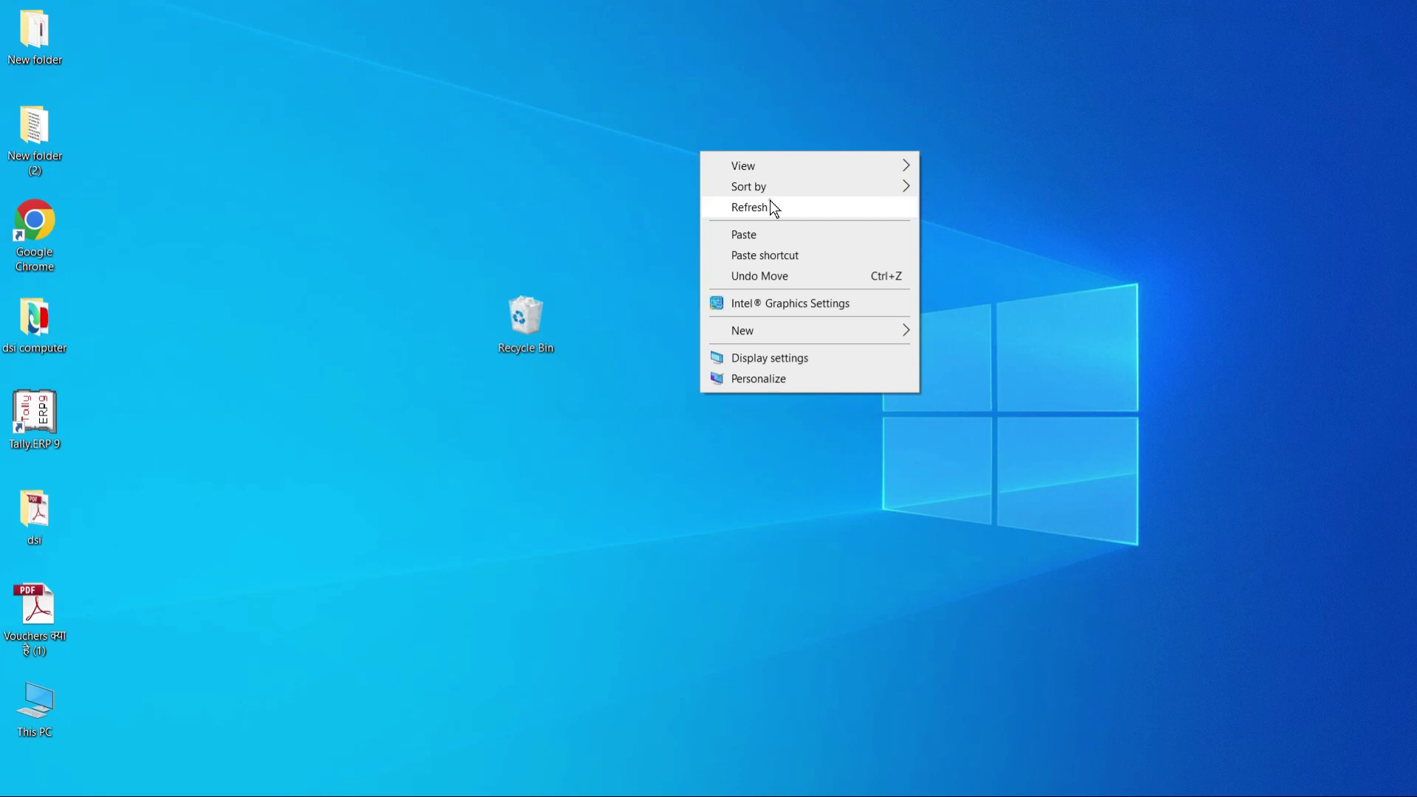
click(773, 208)
Hide all icons by turning off Show desktop icons, and refresh the empty desktop twice
right_click(733, 126)
click(773, 139)
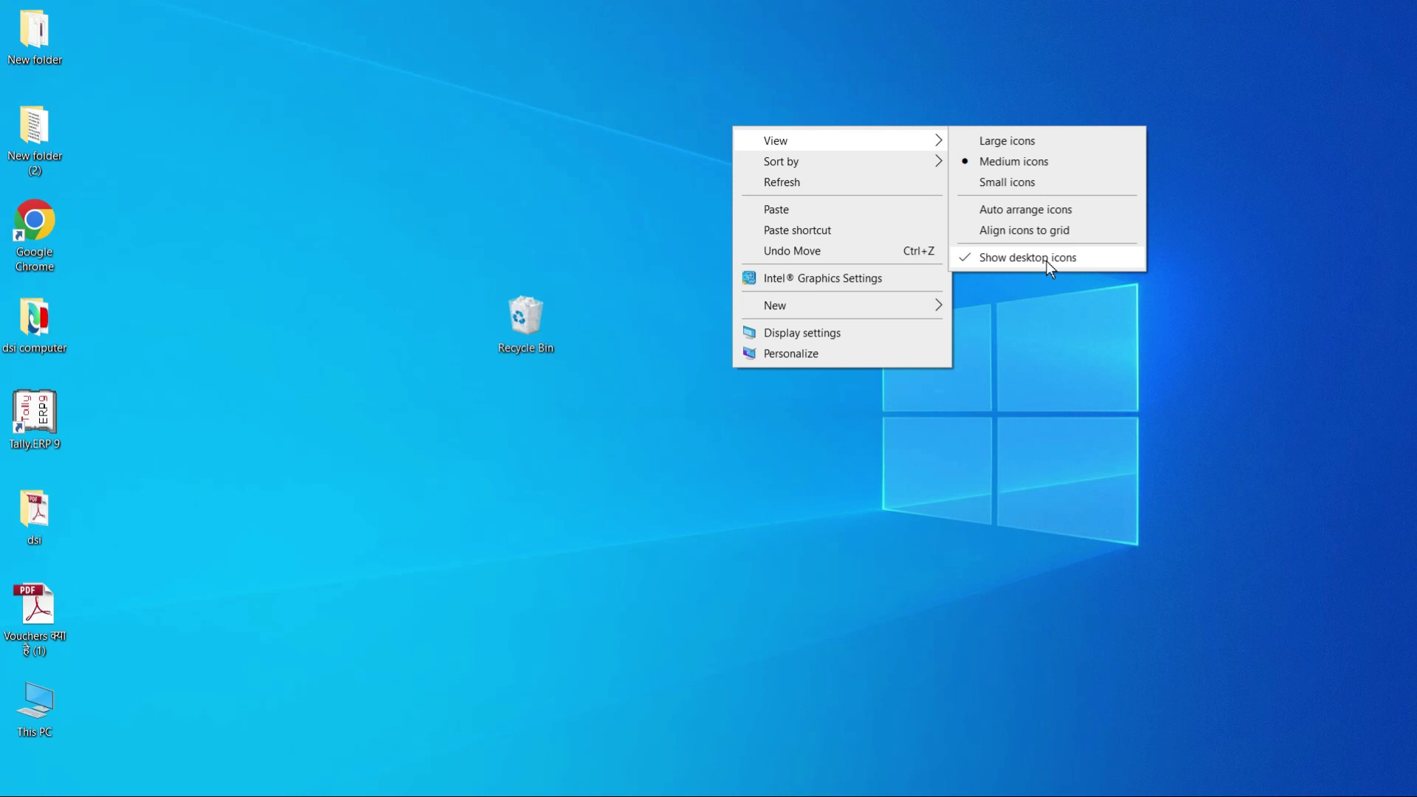
click(963, 260)
right_click(570, 192)
click(633, 241)
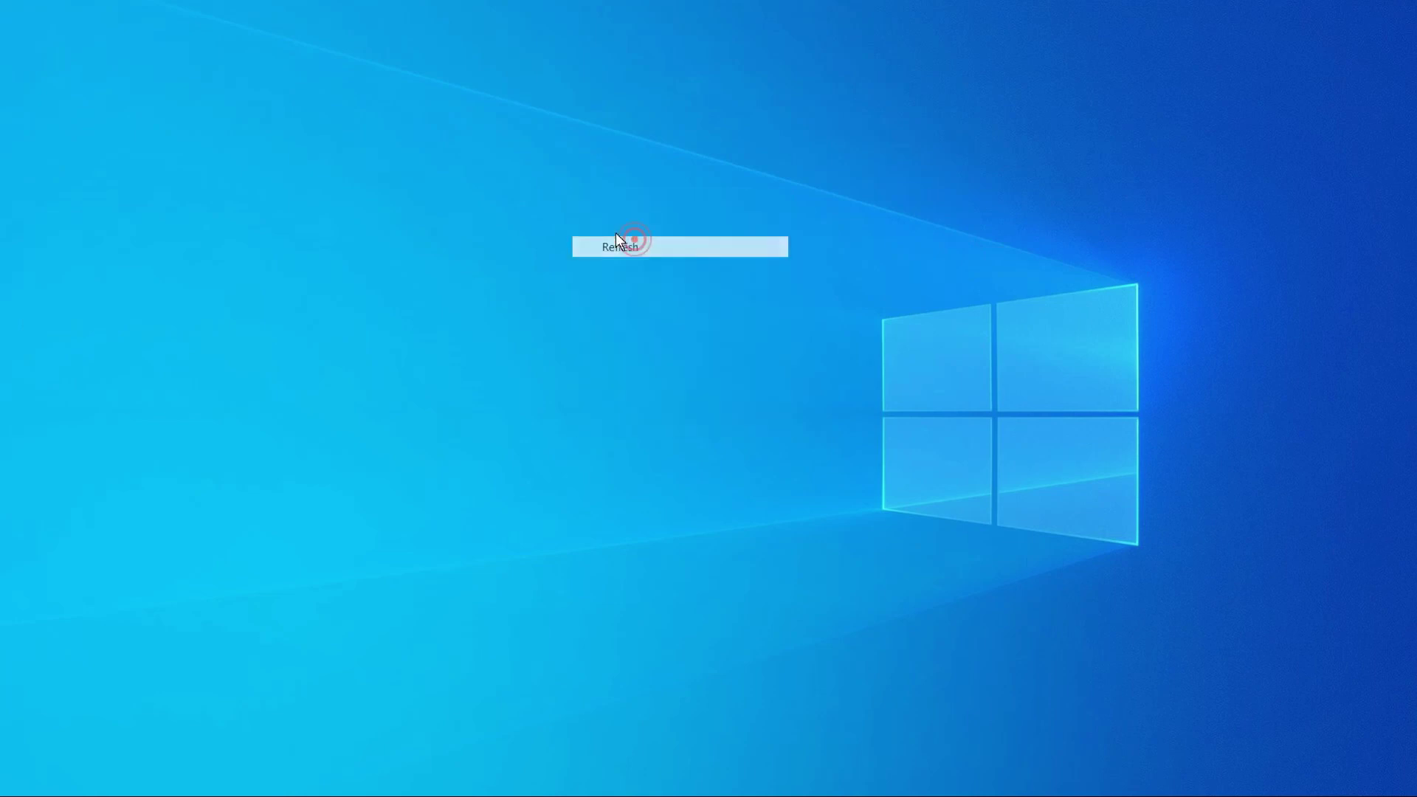
right_click(543, 107)
click(613, 161)
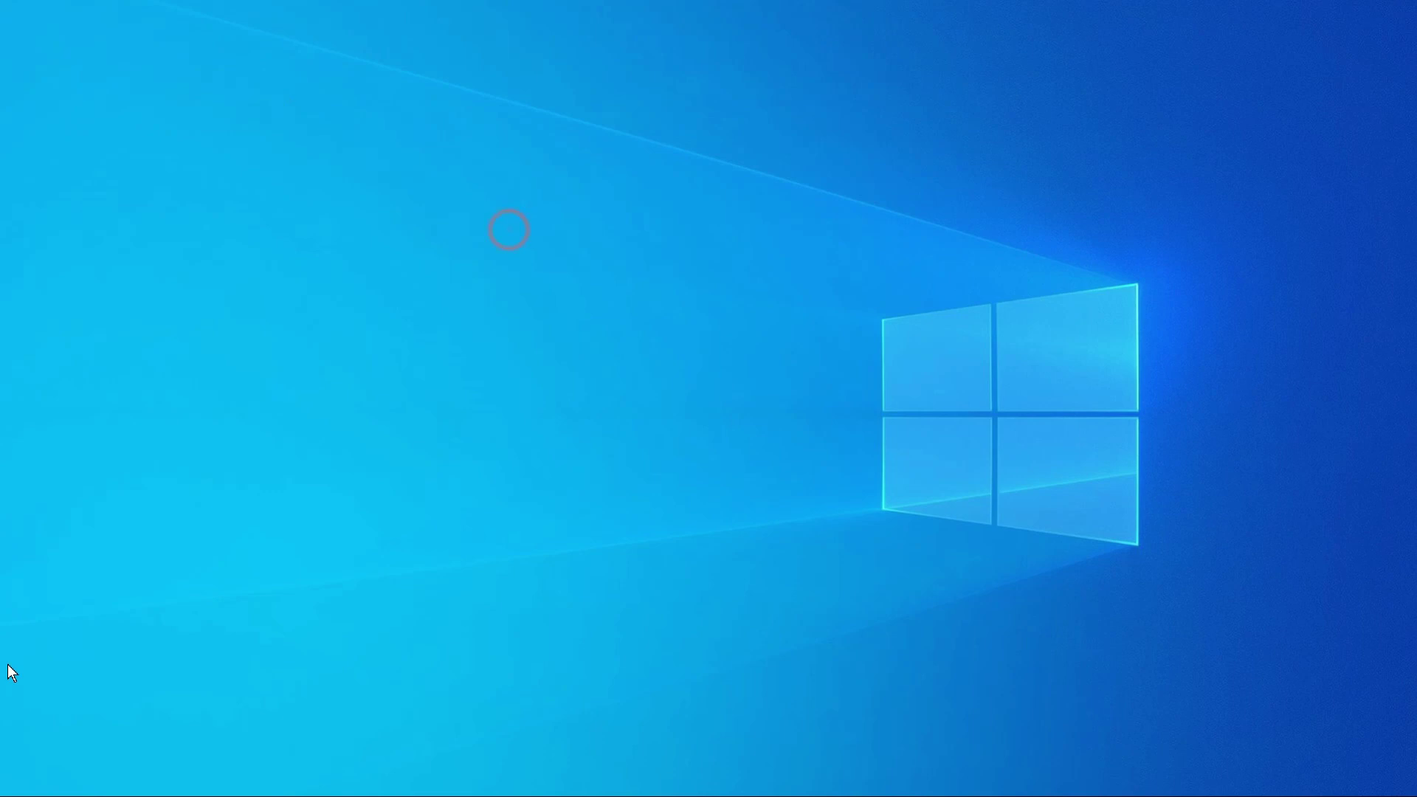
Turn Show desktop icons back on to restore the hidden icons
click(325, 481)
right_click(638, 142)
mouse_move(689, 152)
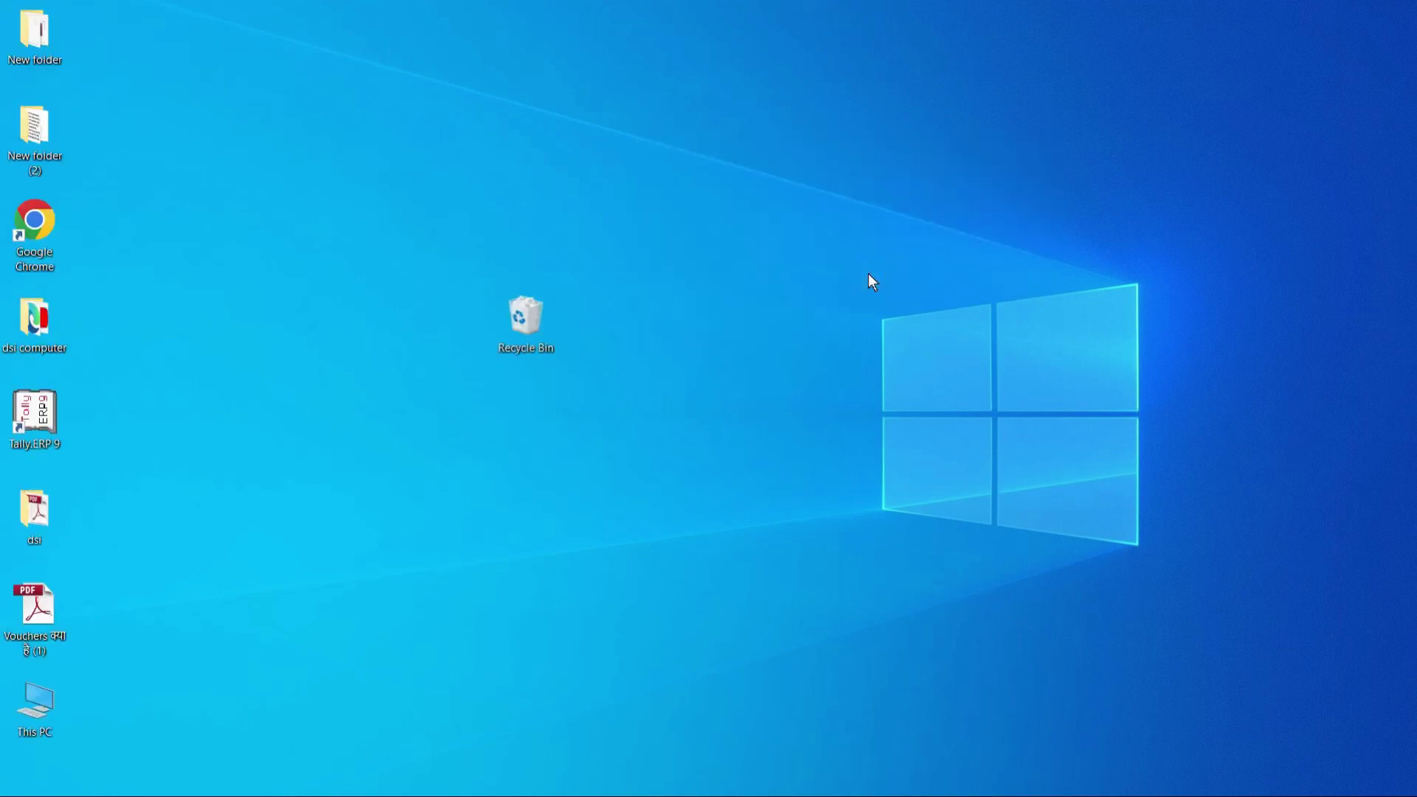
Sort the desktop icons by Name
right_click(724, 151)
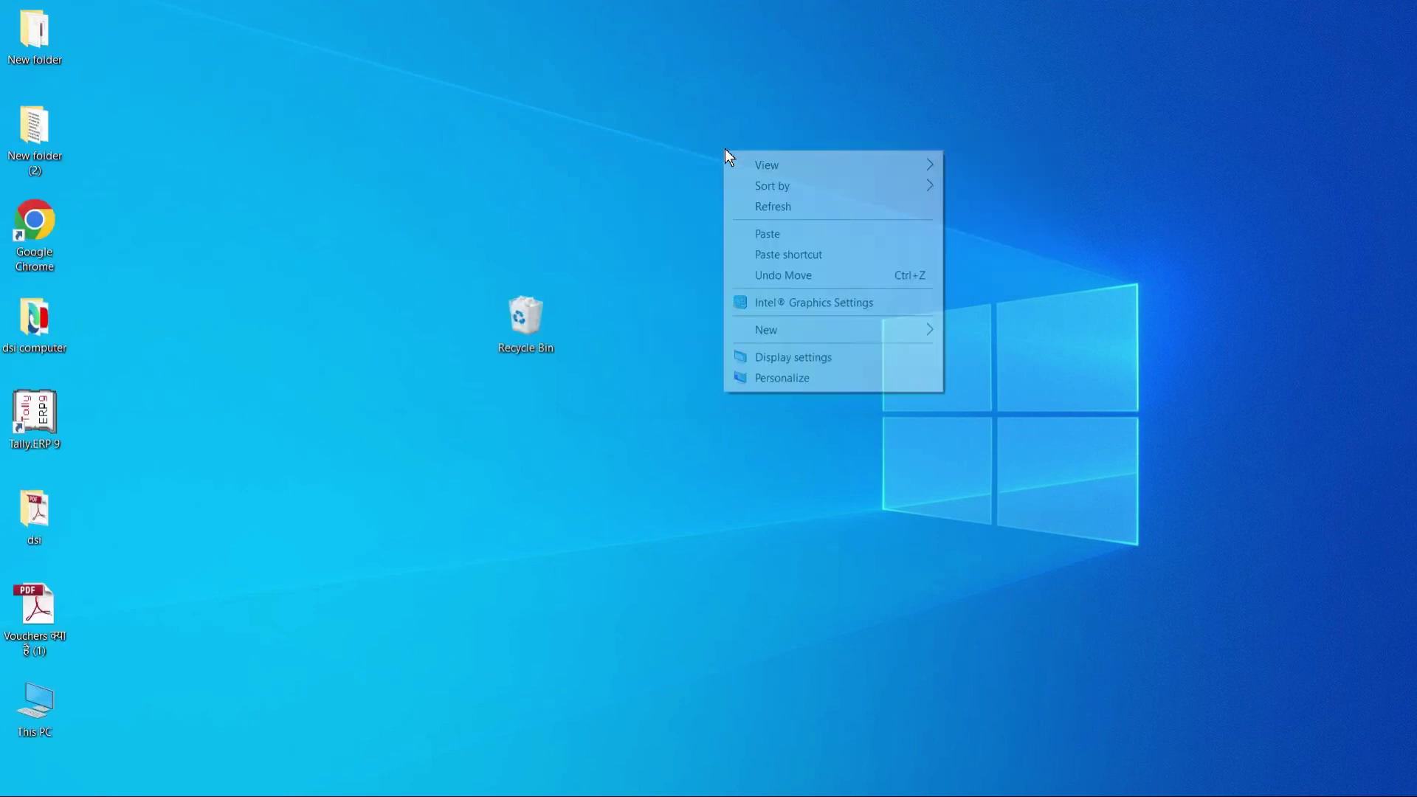
mouse_move(807, 191)
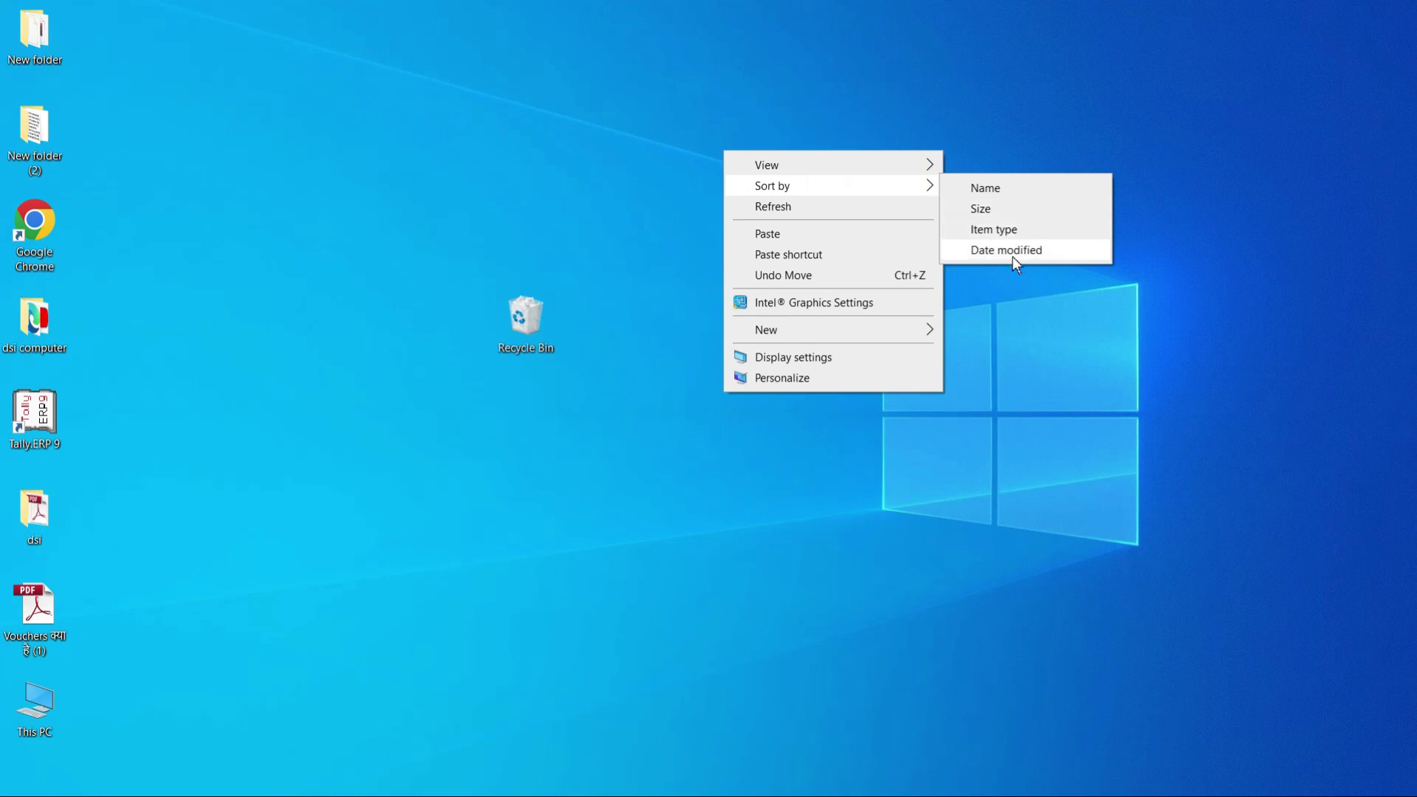
click(988, 189)
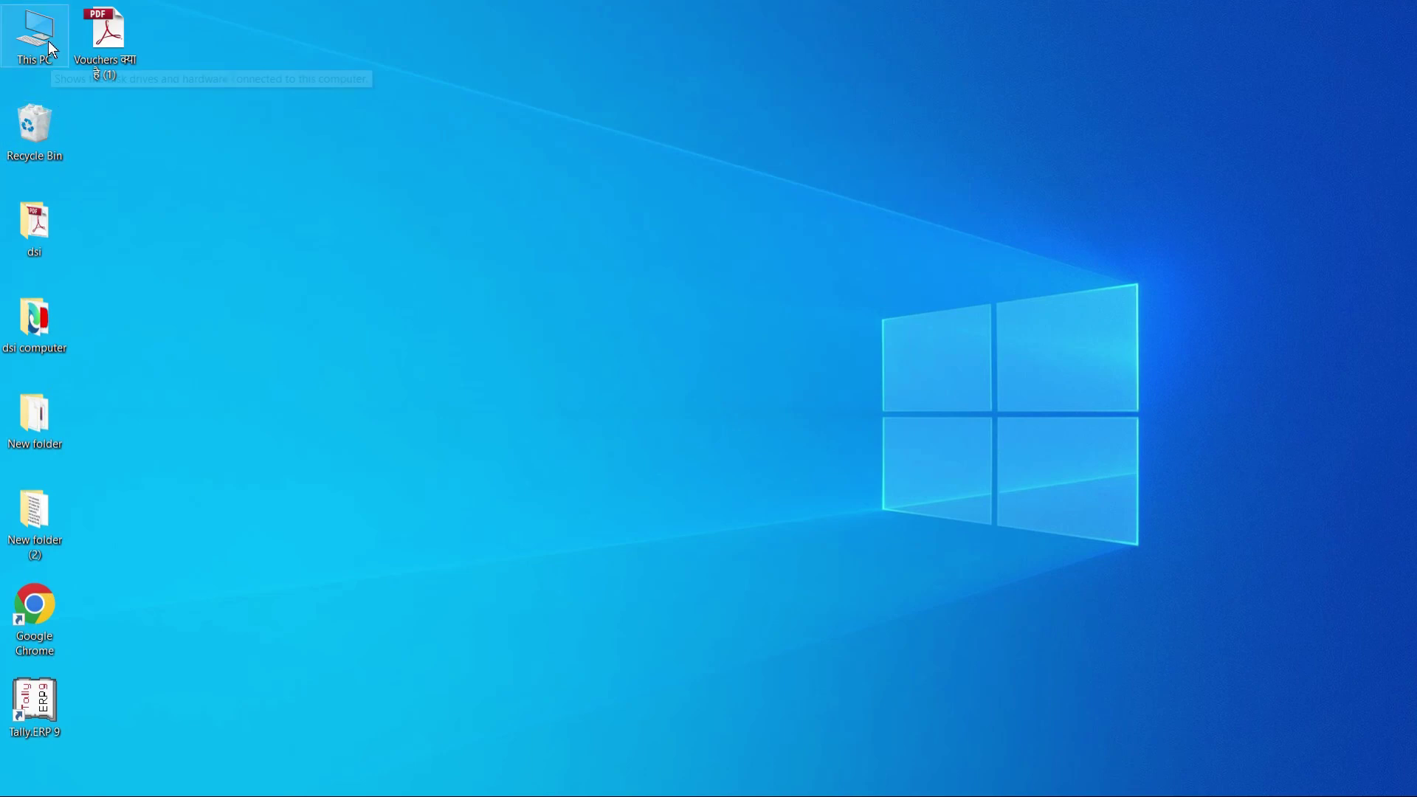
Sort the desktop icons by Size
right_click(453, 103)
mouse_move(521, 135)
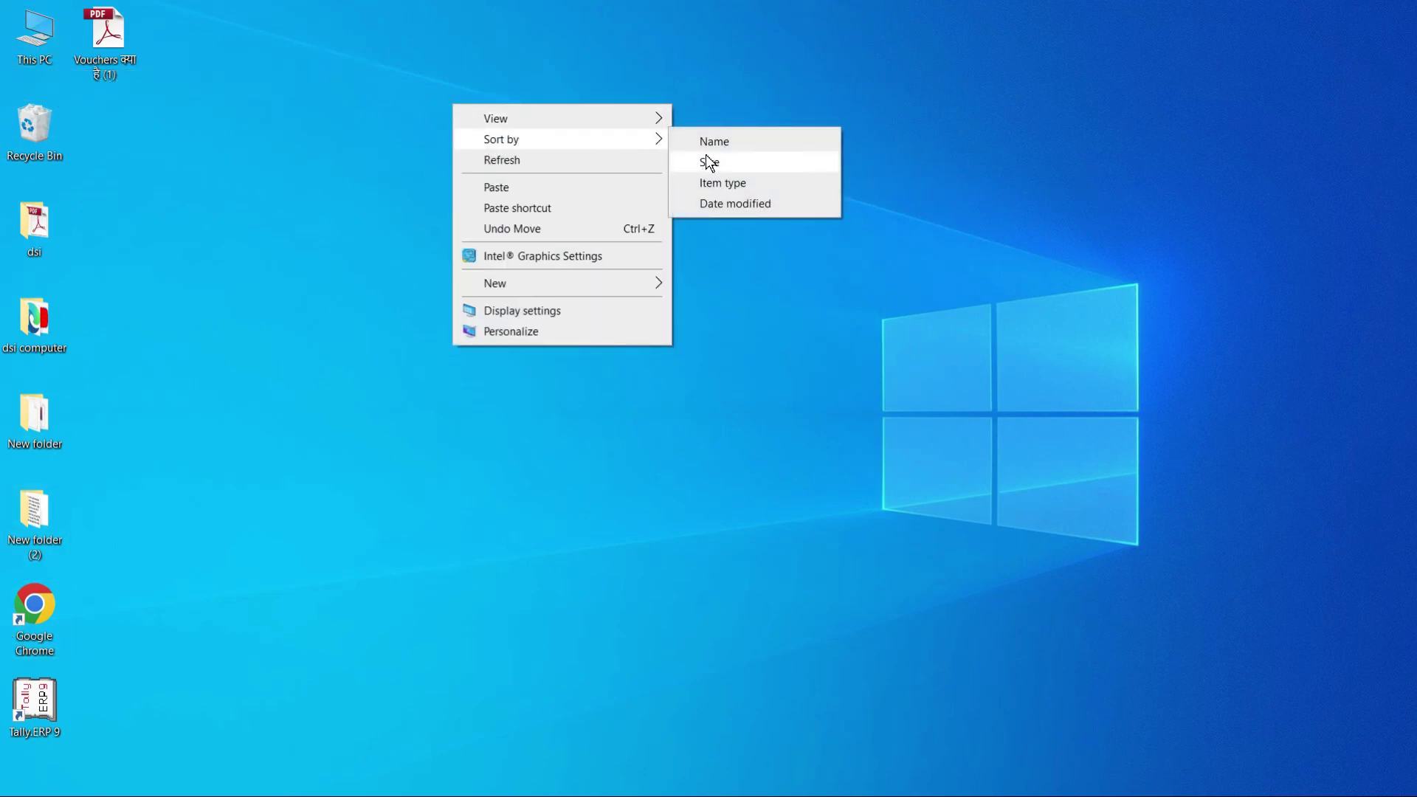
click(709, 158)
Sort the desktop icons by Item type
right_click(509, 141)
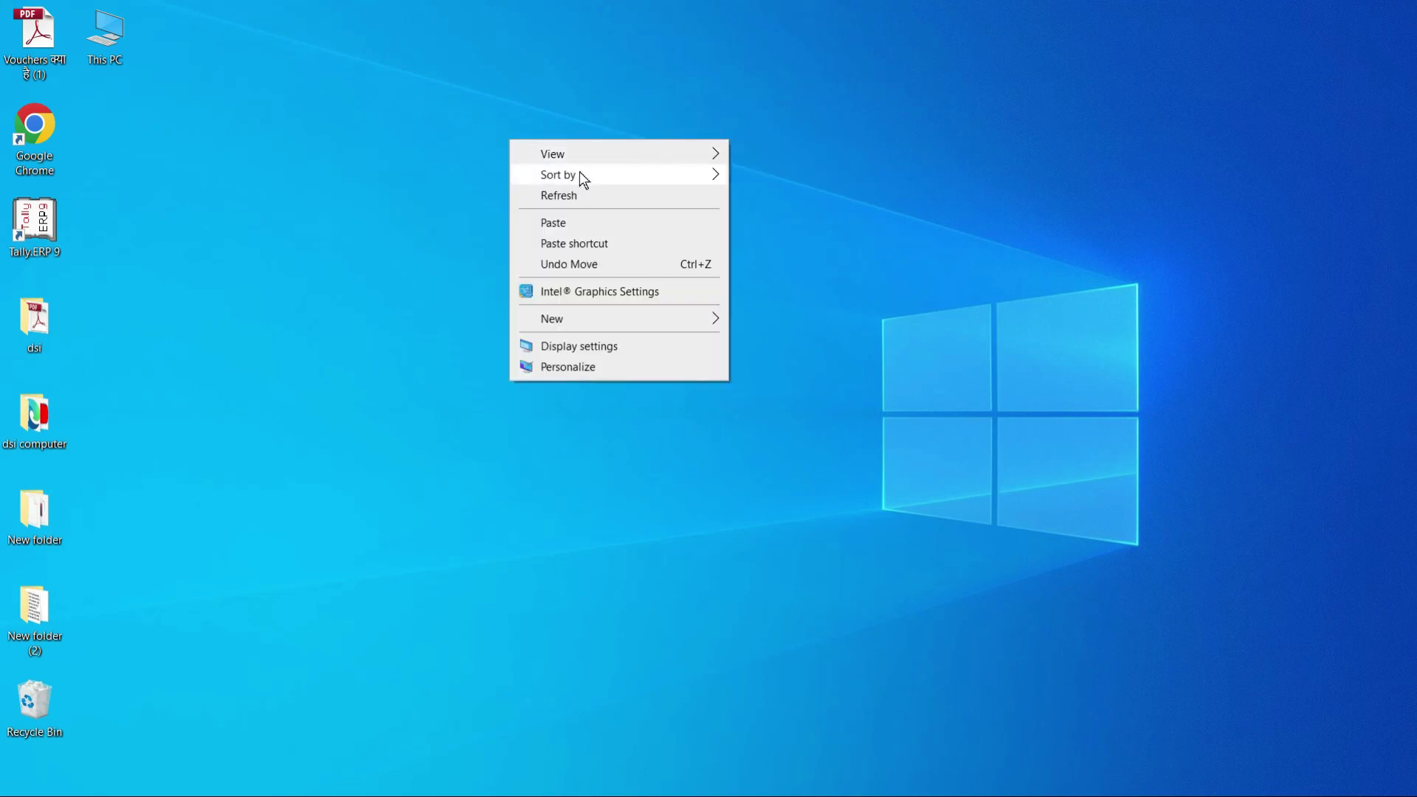
mouse_move(595, 175)
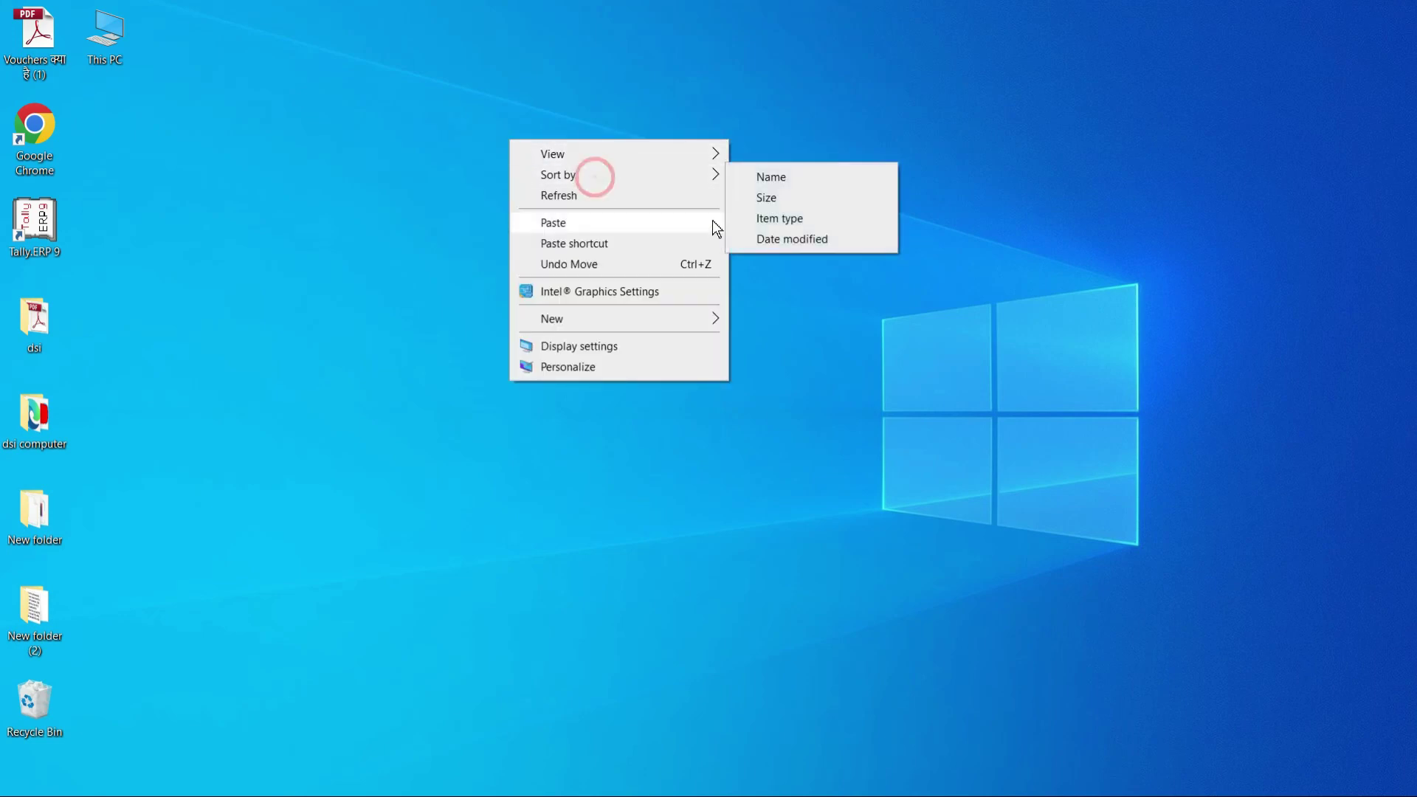
click(772, 223)
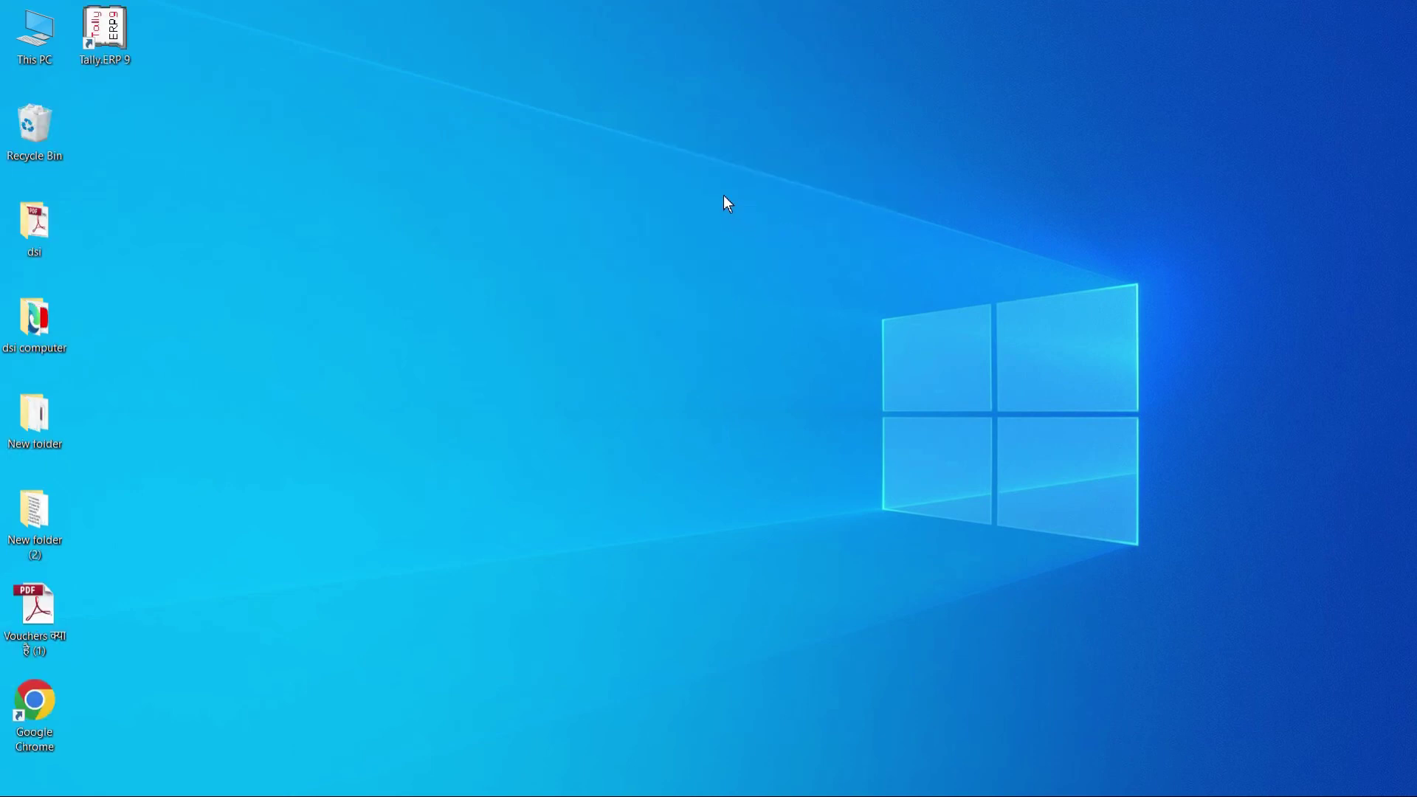
Refresh the sorted desktop twice
right_click(612, 153)
mouse_move(644, 180)
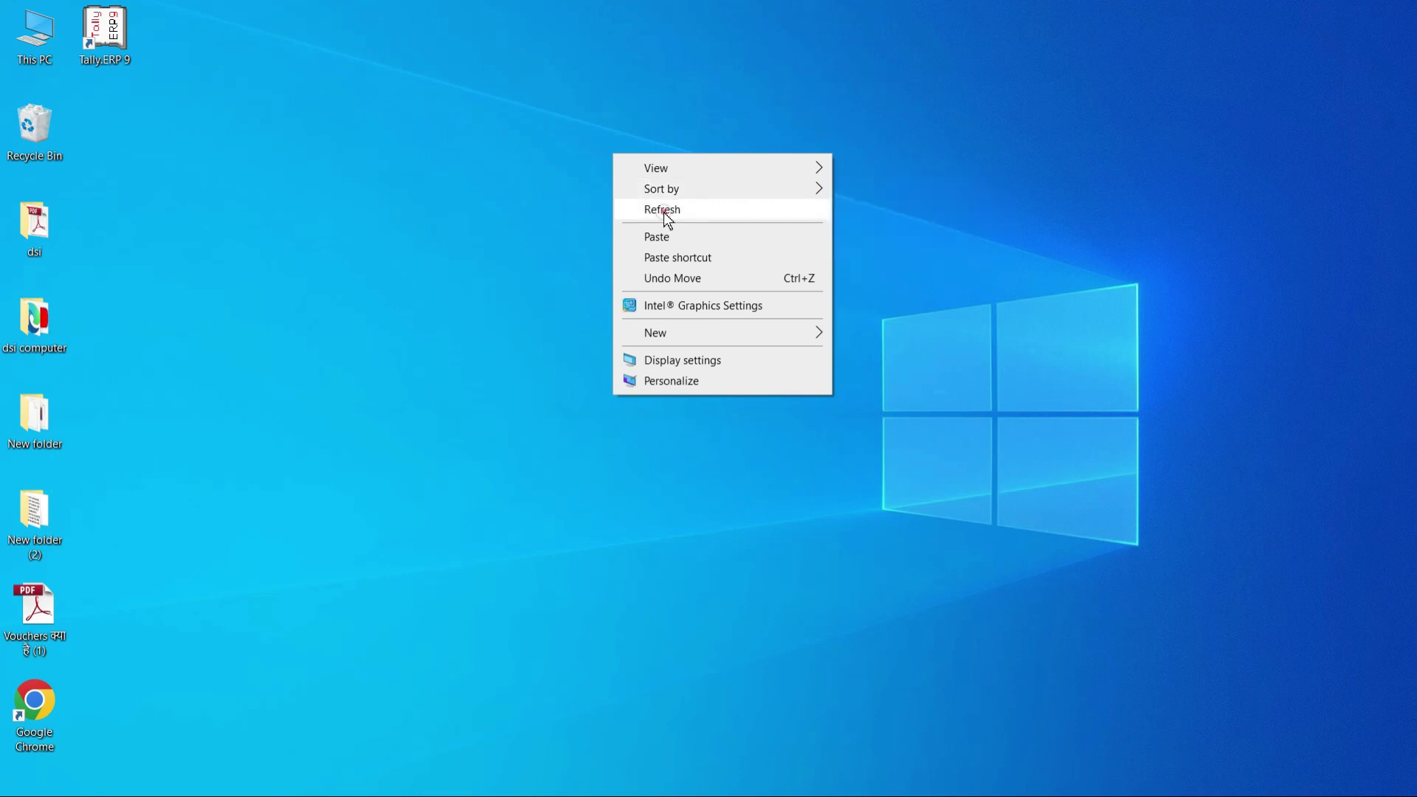
click(662, 210)
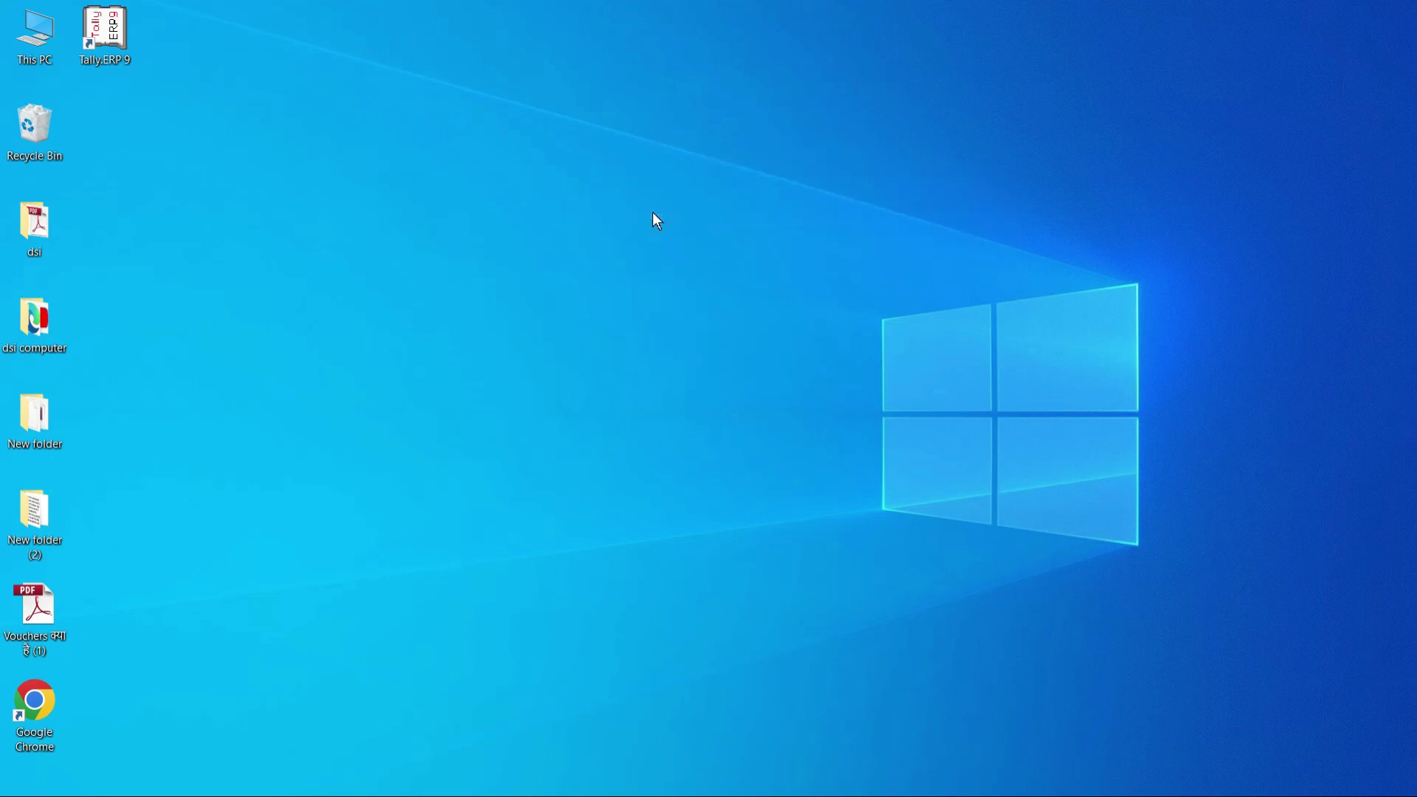
right_click(614, 154)
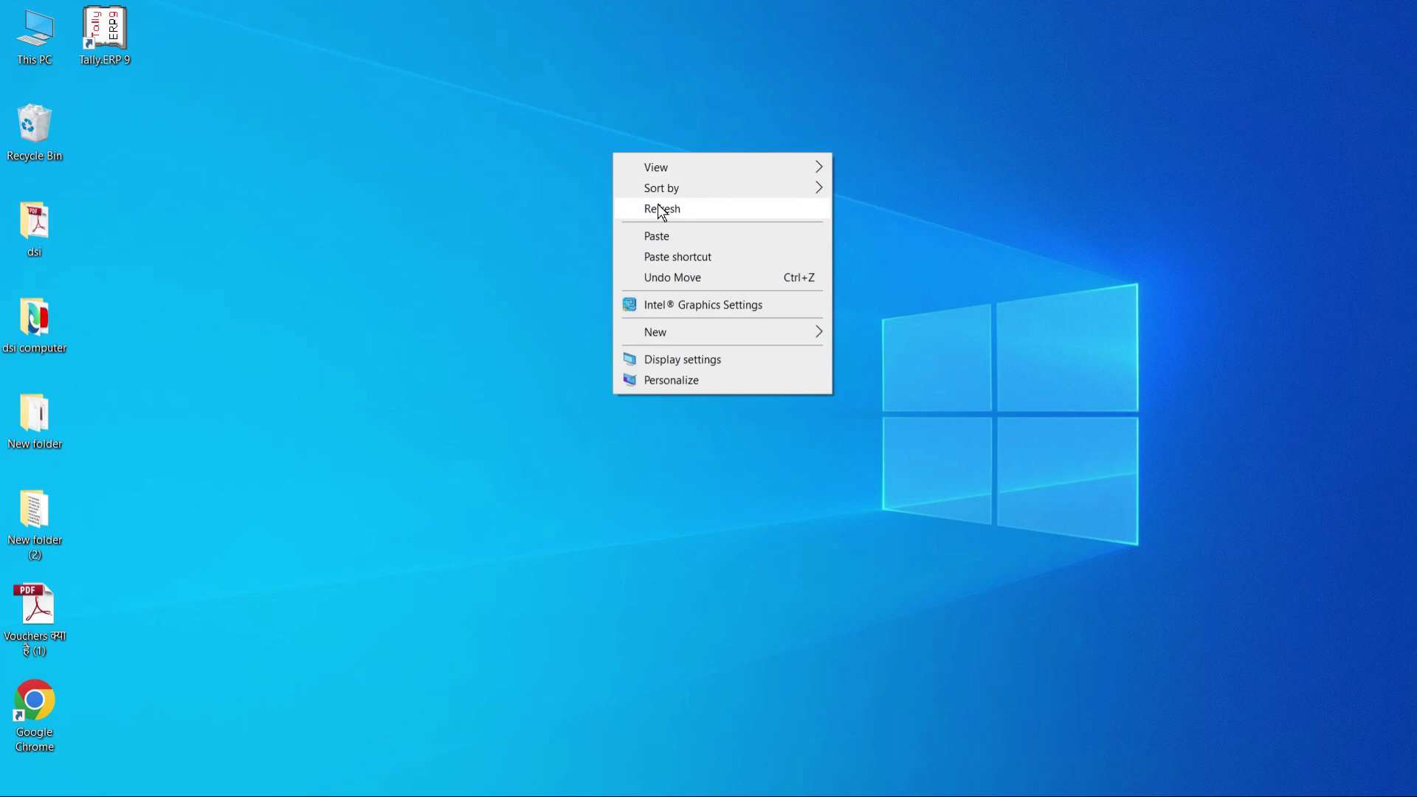
click(659, 209)
right_click(629, 105)
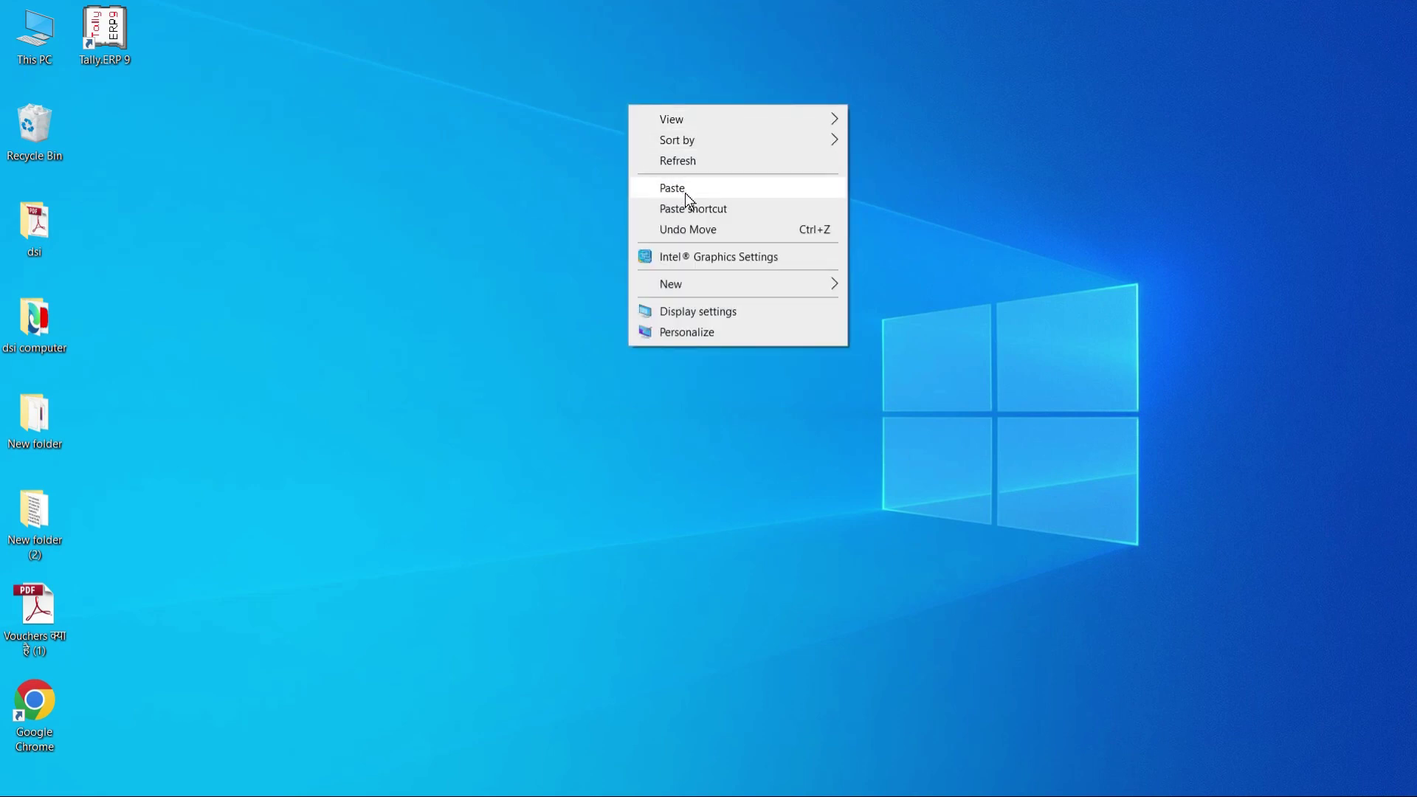
mouse_move(710, 279)
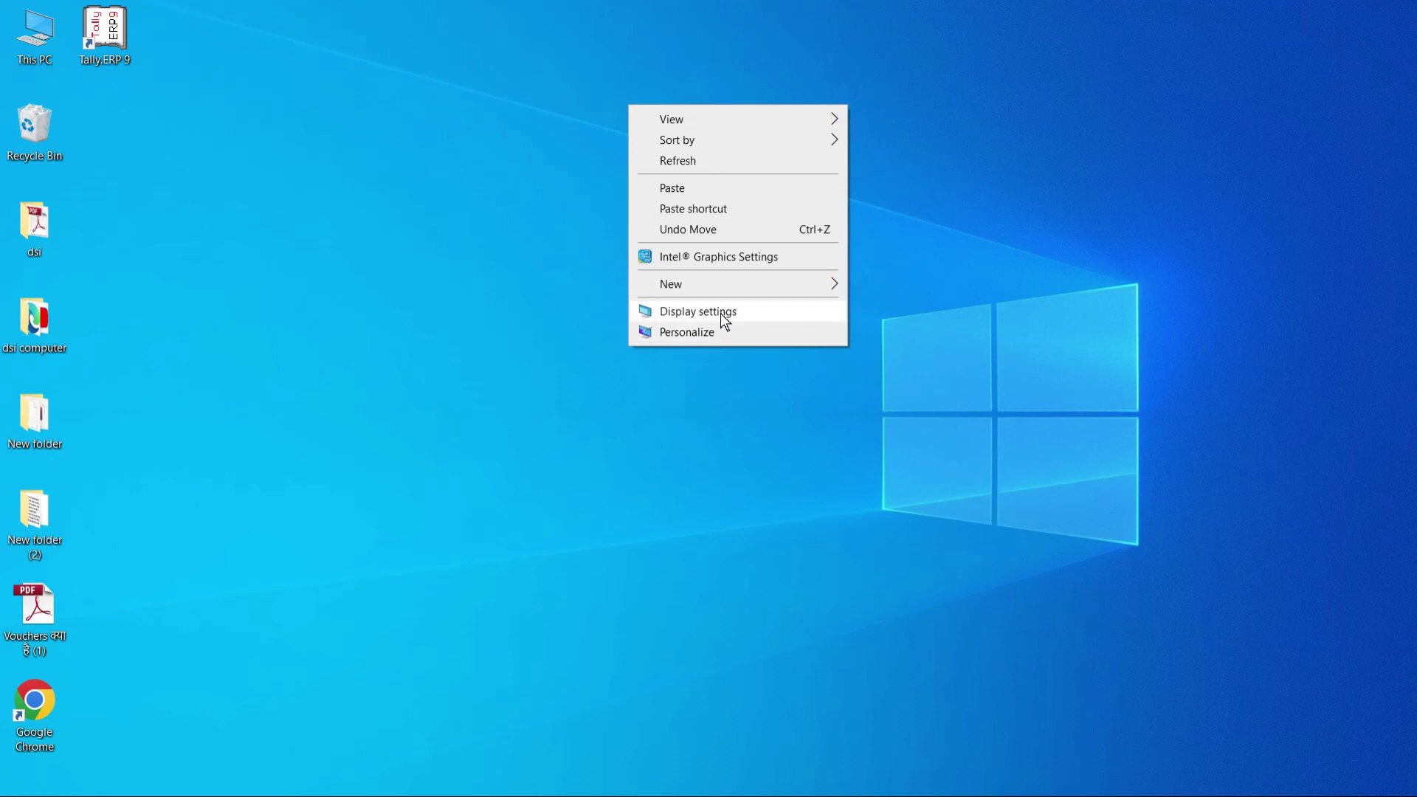
right_click(319, 142)
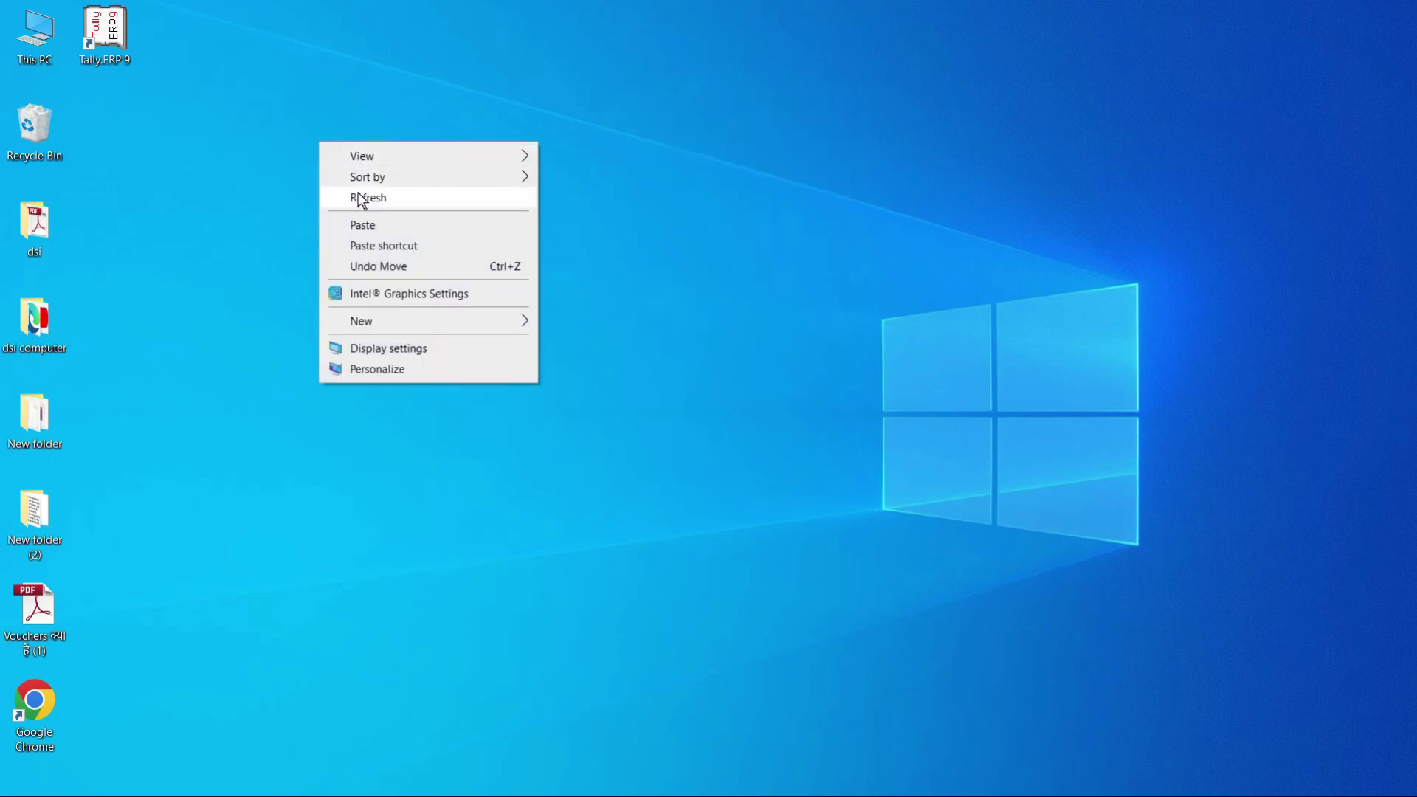